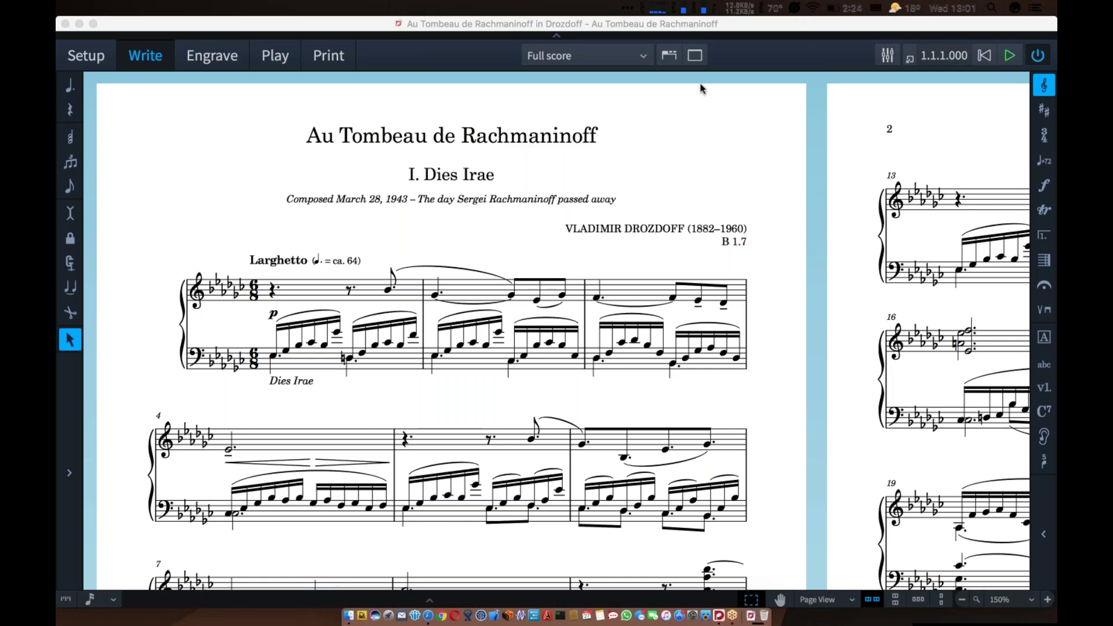
Look through all five pages of the first movement, I. Dies Irae, examining its title, notation and closing bars
scroll(698, 86, "down", 2)
scroll(698, 85, "down", 10)
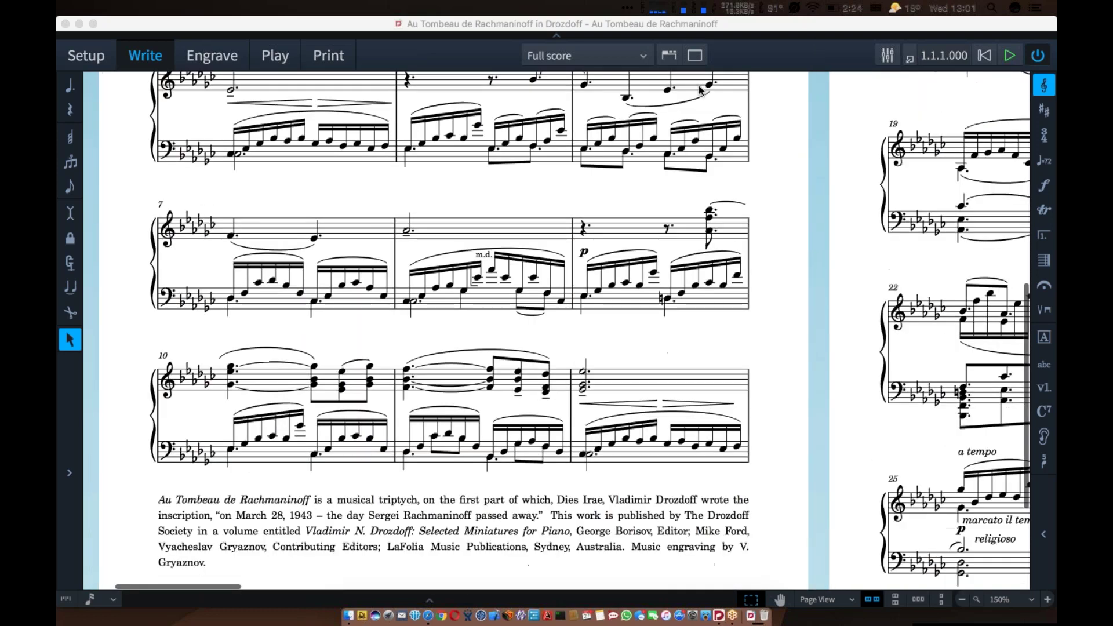
scroll(700, 90, "right", 10)
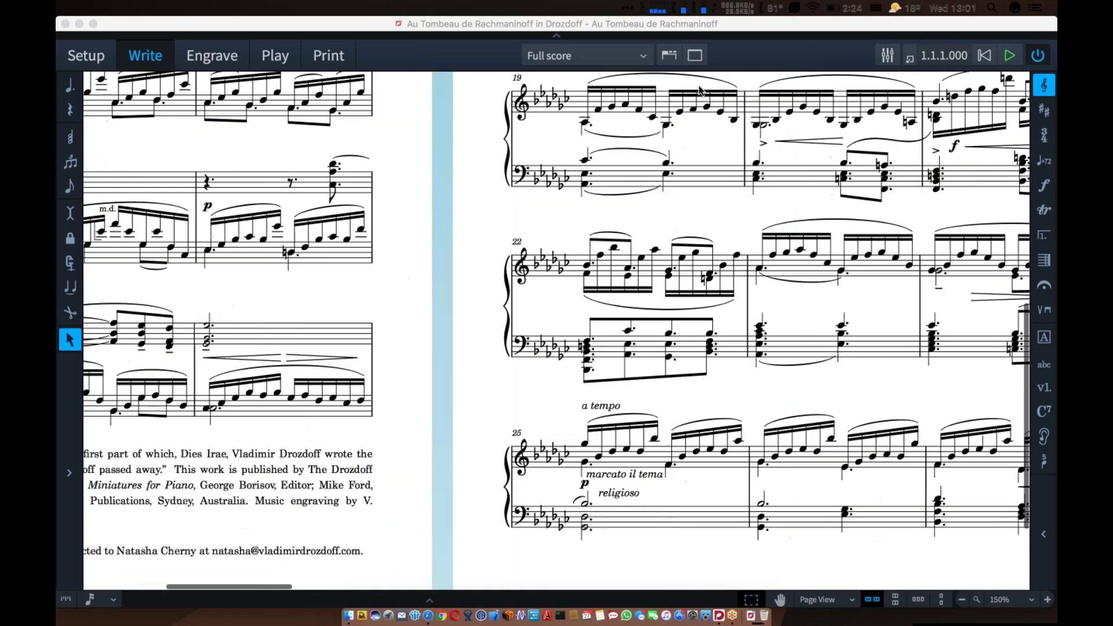
scroll(700, 90, "up", 7)
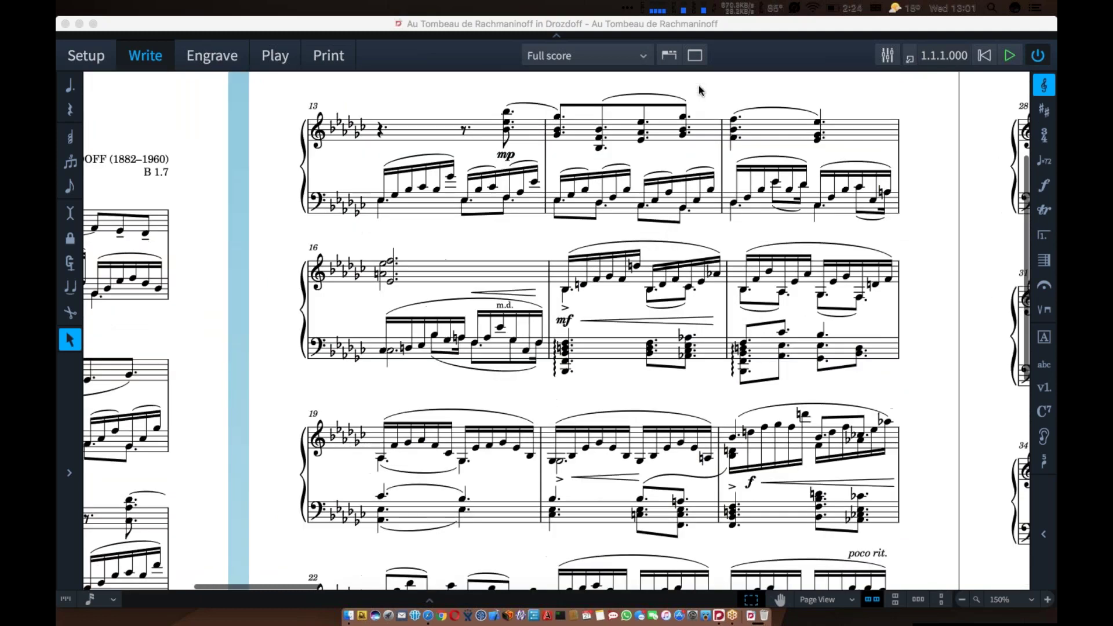
scroll(699, 90, "right", 5)
scroll(699, 90, "up", 2)
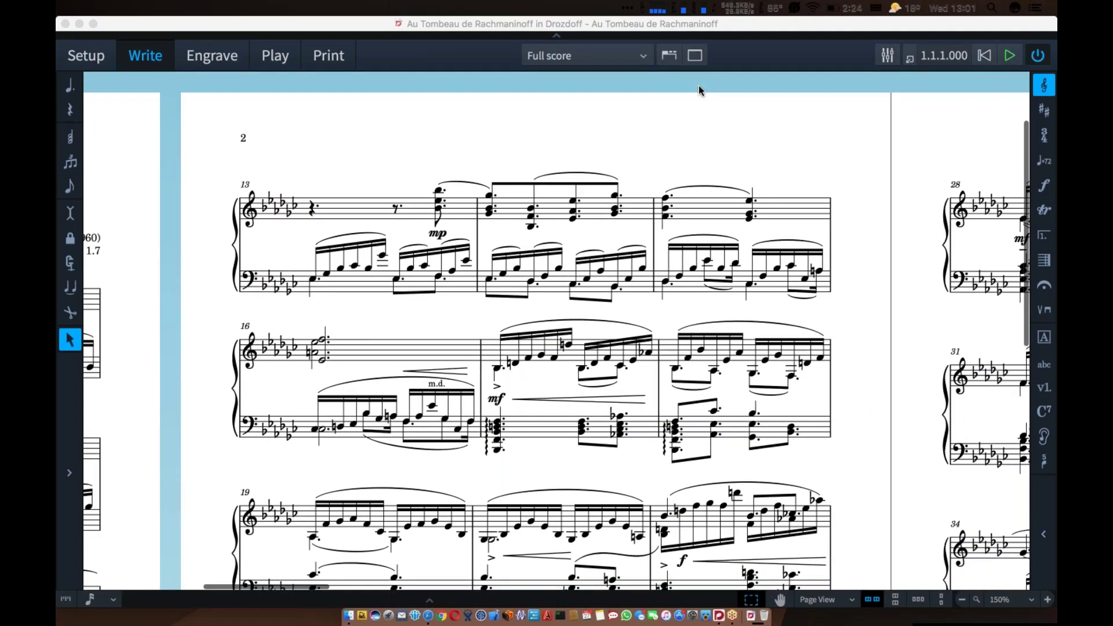
scroll(700, 89, "right", 12)
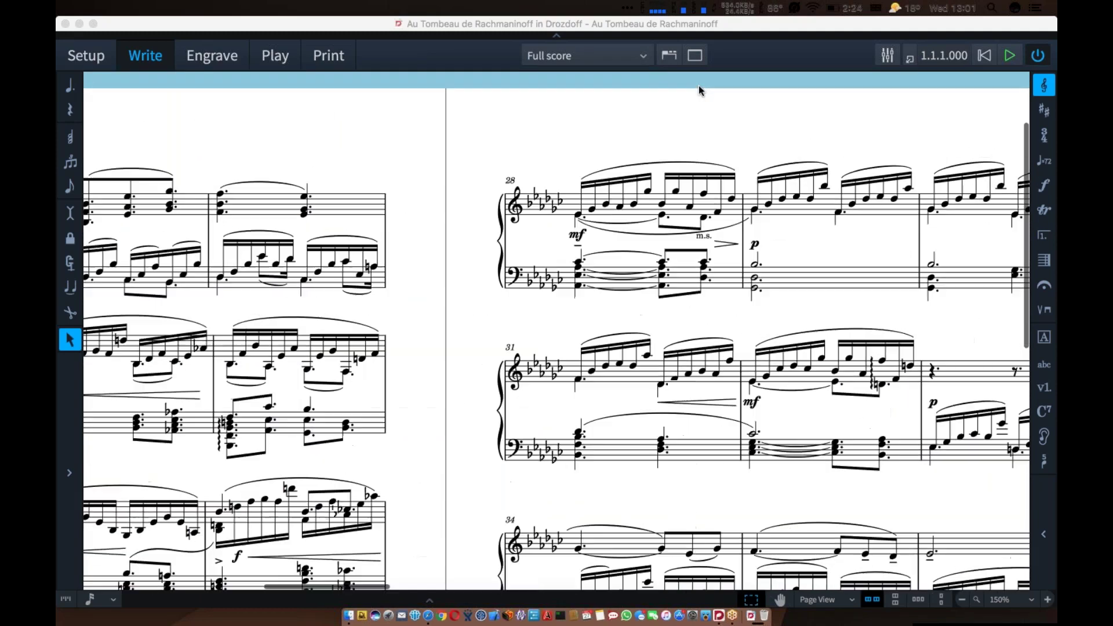
scroll(699, 90, "down", 10)
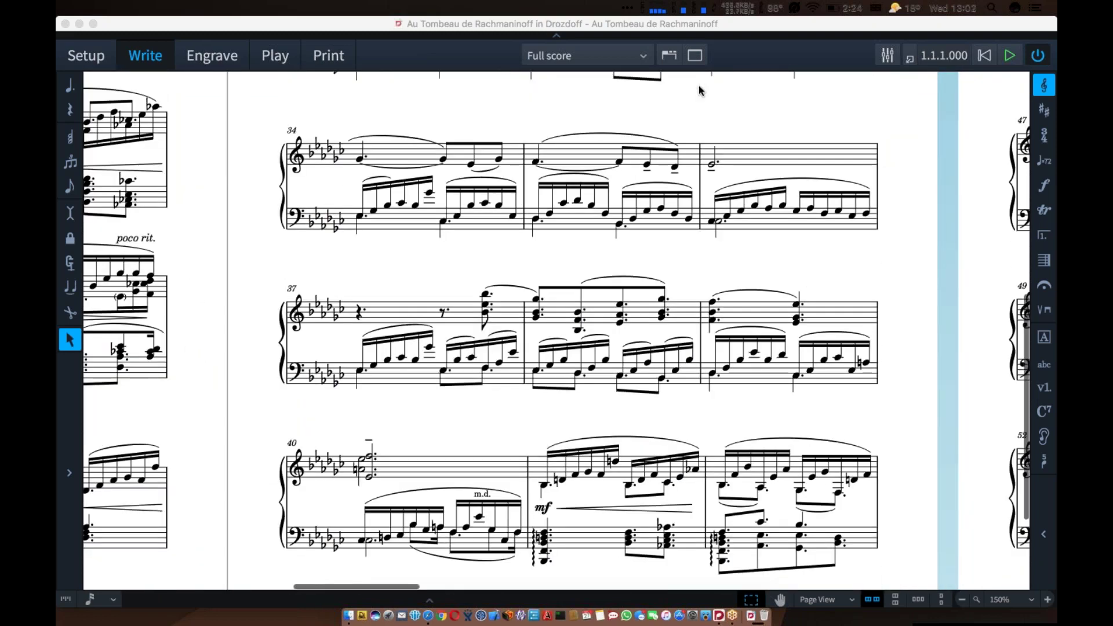
scroll(700, 90, "right", 16)
scroll(700, 90, "down", 1)
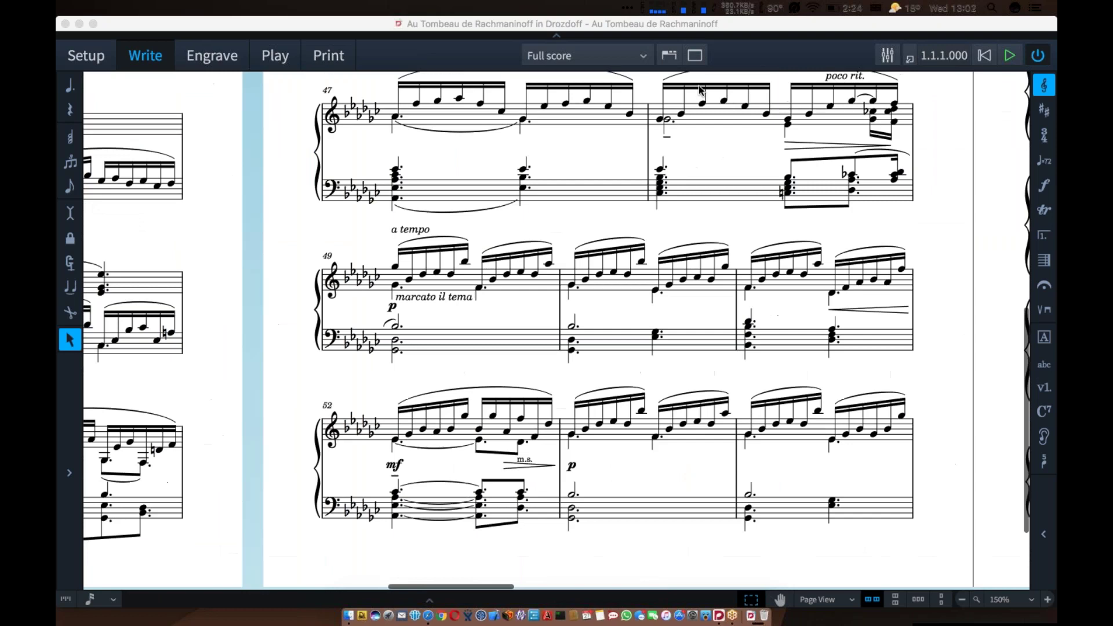
scroll(700, 90, "up", 10)
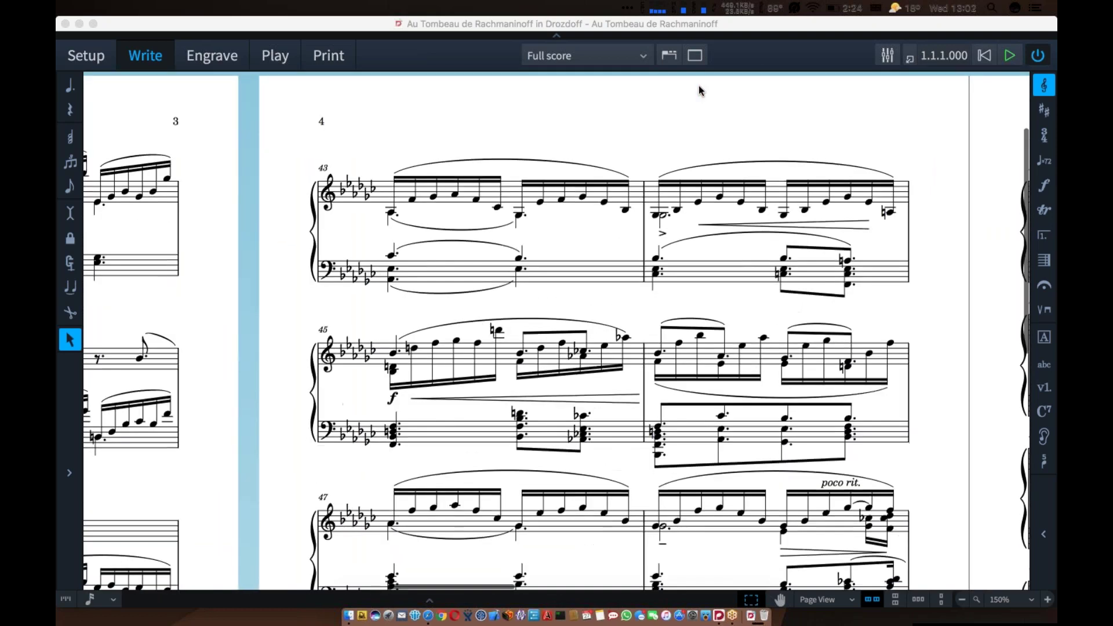
scroll(699, 90, "right", 14)
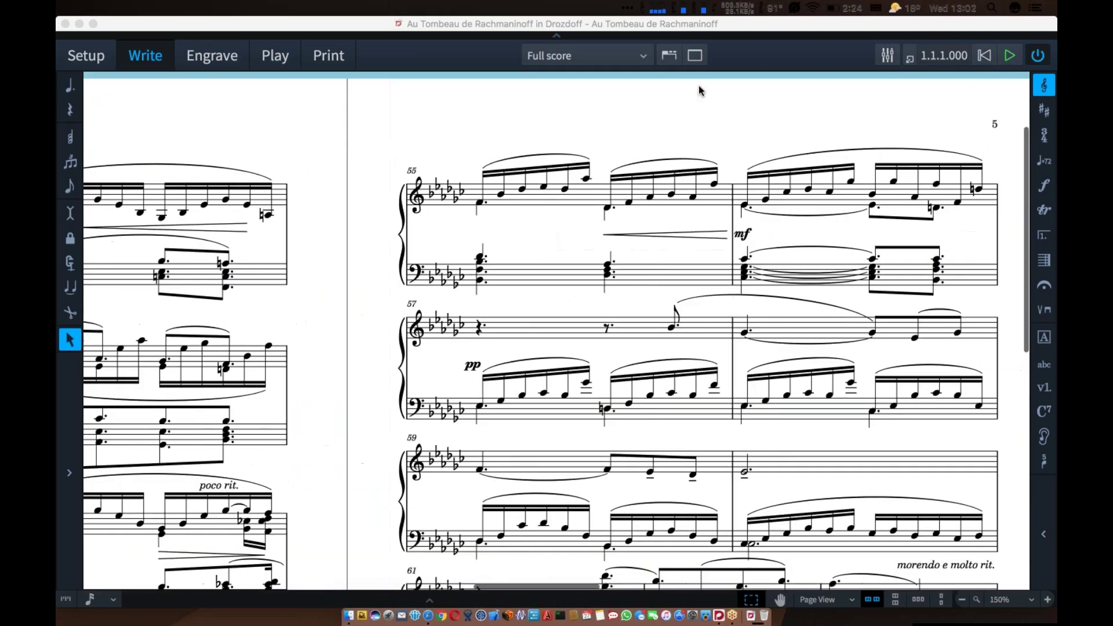
scroll(698, 86, "down", 10)
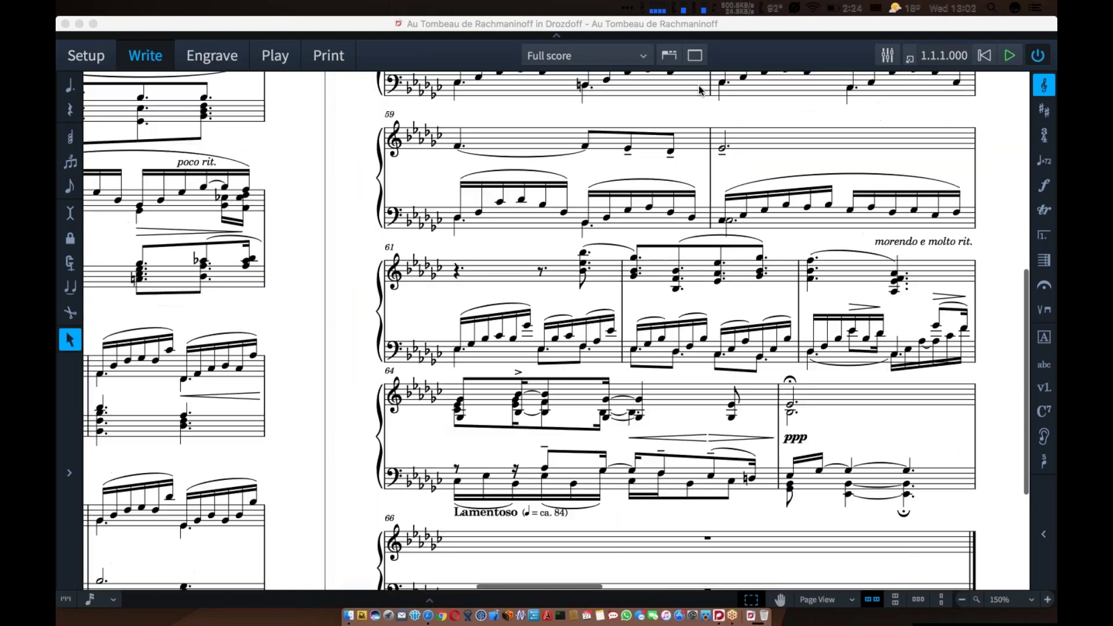
scroll(699, 86, "right", 18)
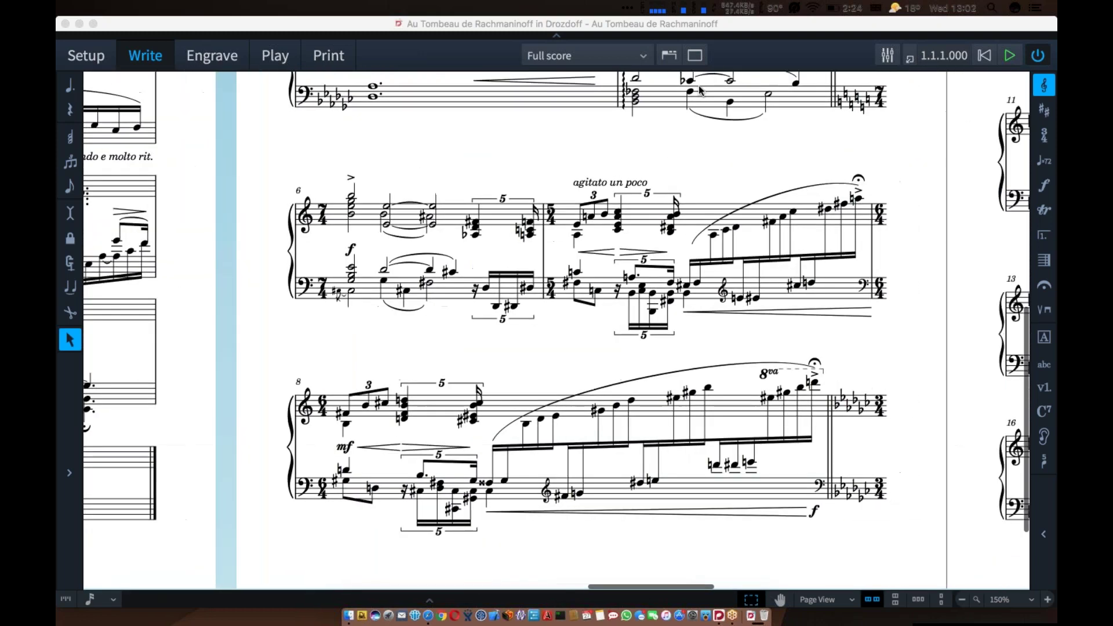
Look through the second movement, II. Epitaphe, and the opening page of III. Psalmodie du Printemps
scroll(698, 87, "up", 6)
scroll(700, 88, "up", 4)
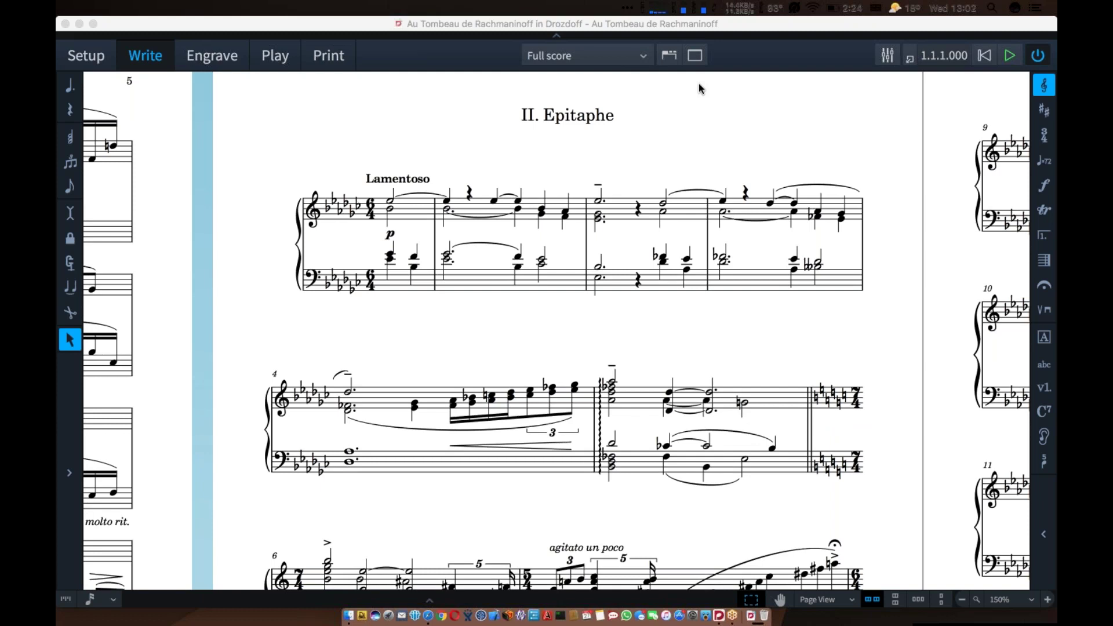
scroll(699, 87, "right", 5)
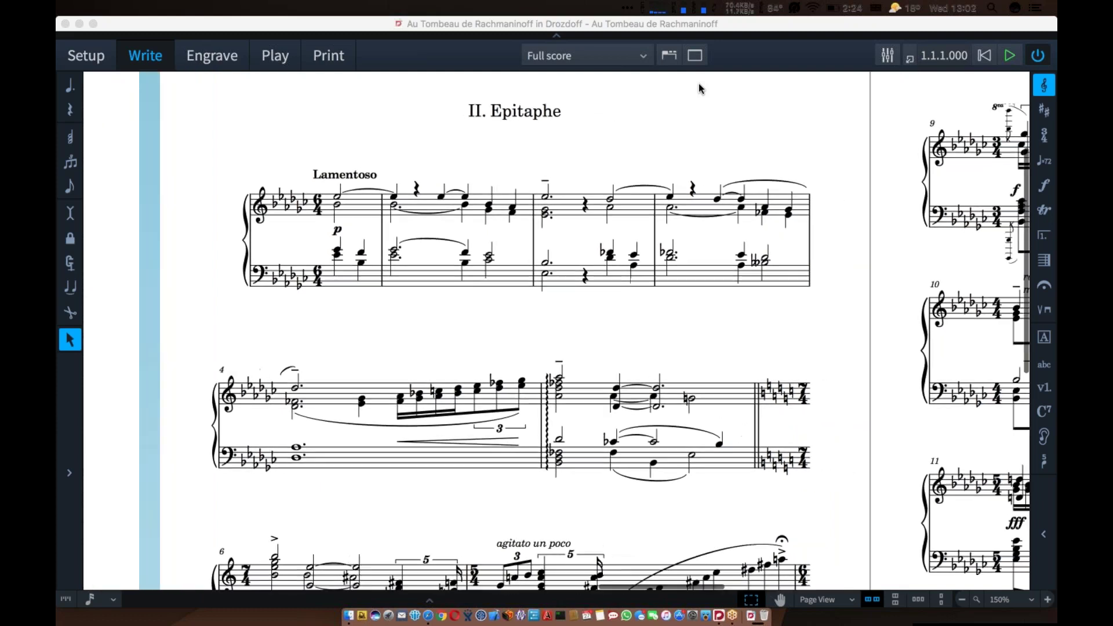
scroll(699, 87, "right", 15)
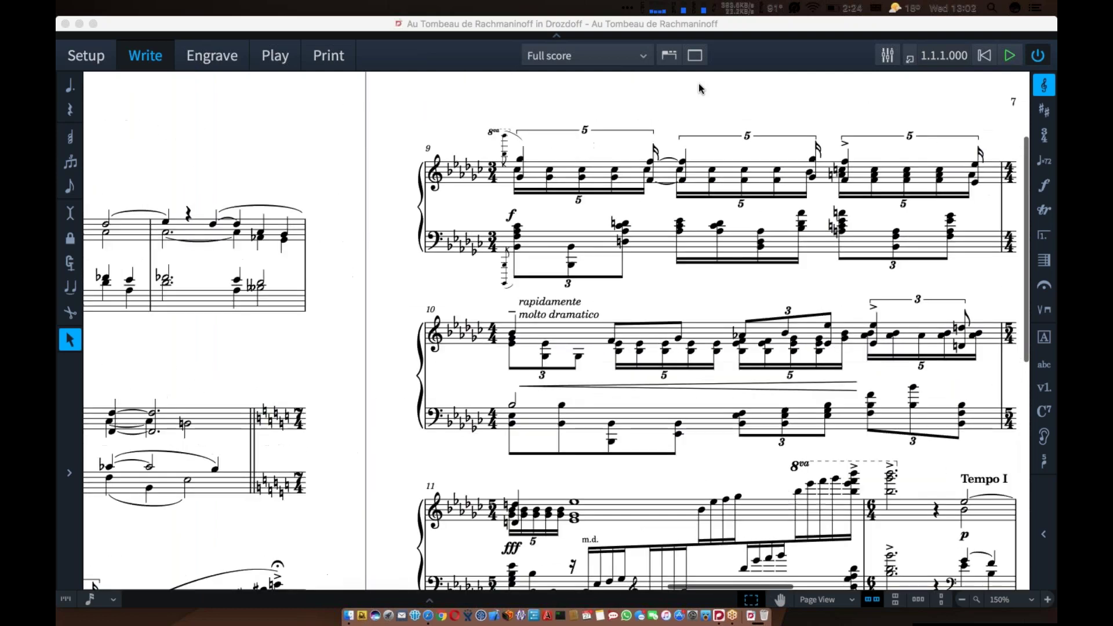
scroll(699, 88, "down", 8)
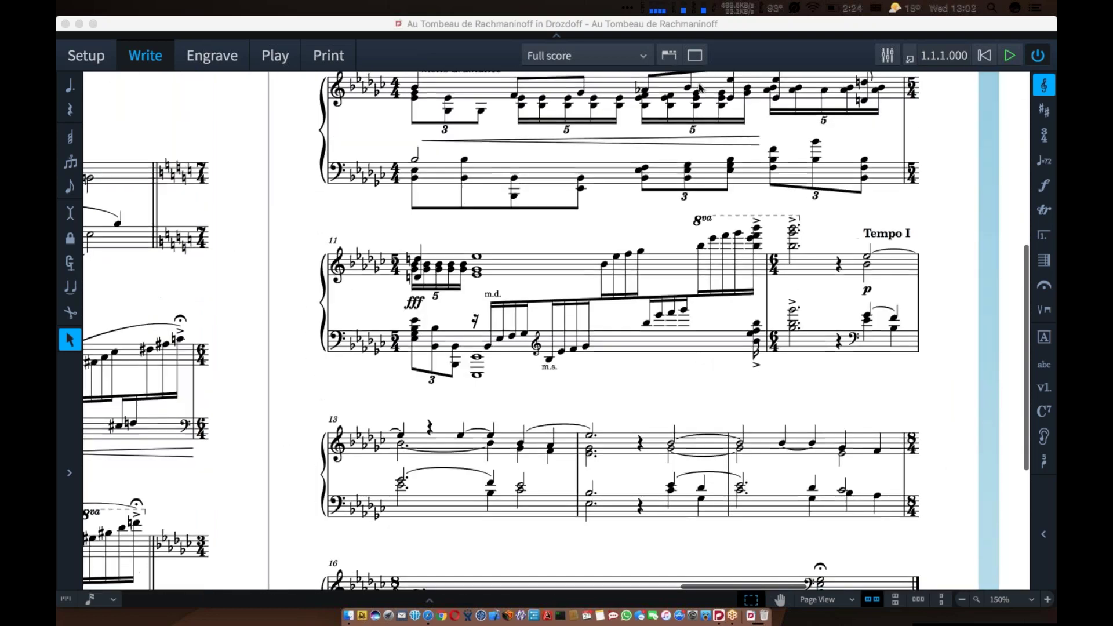
scroll(699, 88, "down", 2)
scroll(700, 88, "right", 8)
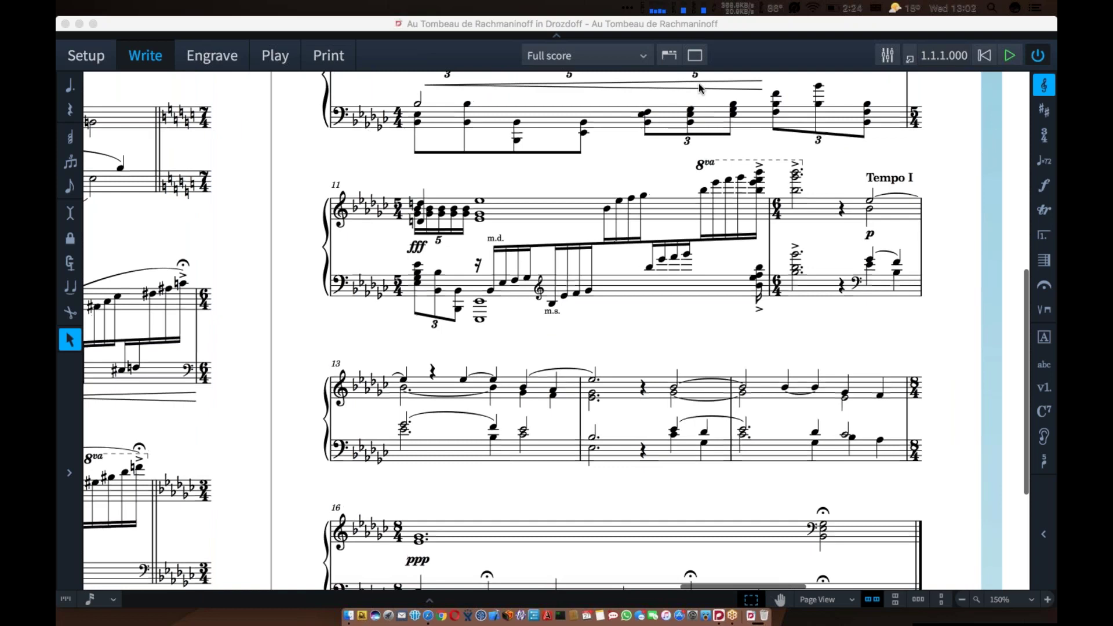
scroll(699, 88, "right", 15)
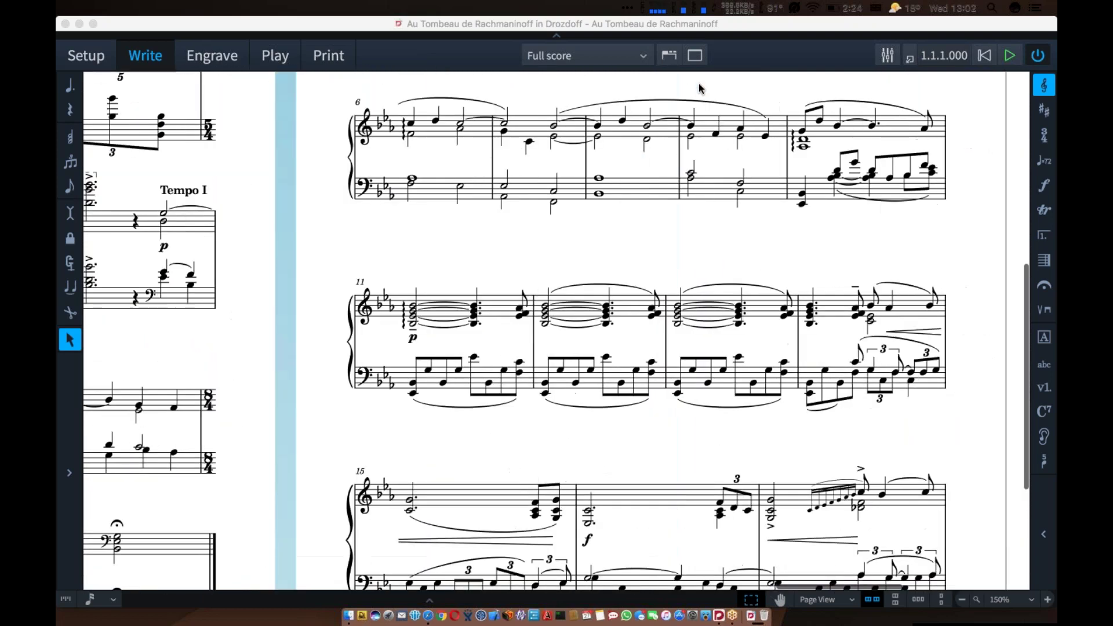
scroll(699, 88, "up", 10)
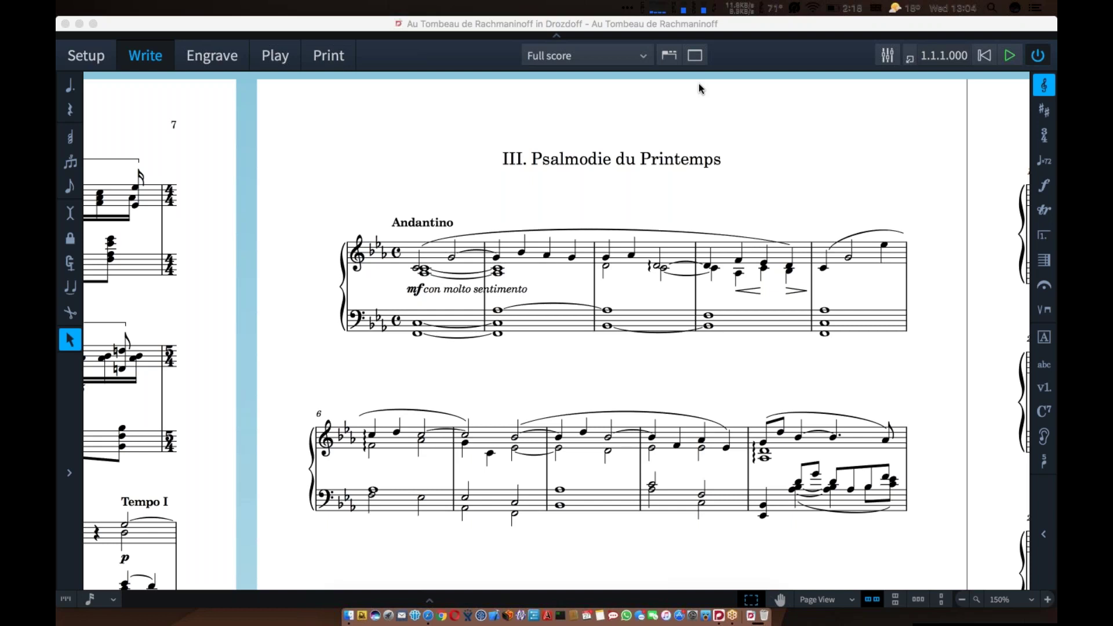
In Play mode, expand the Piano track and display the Au Tombeau - Epitaphe flow
left_click(284, 60)
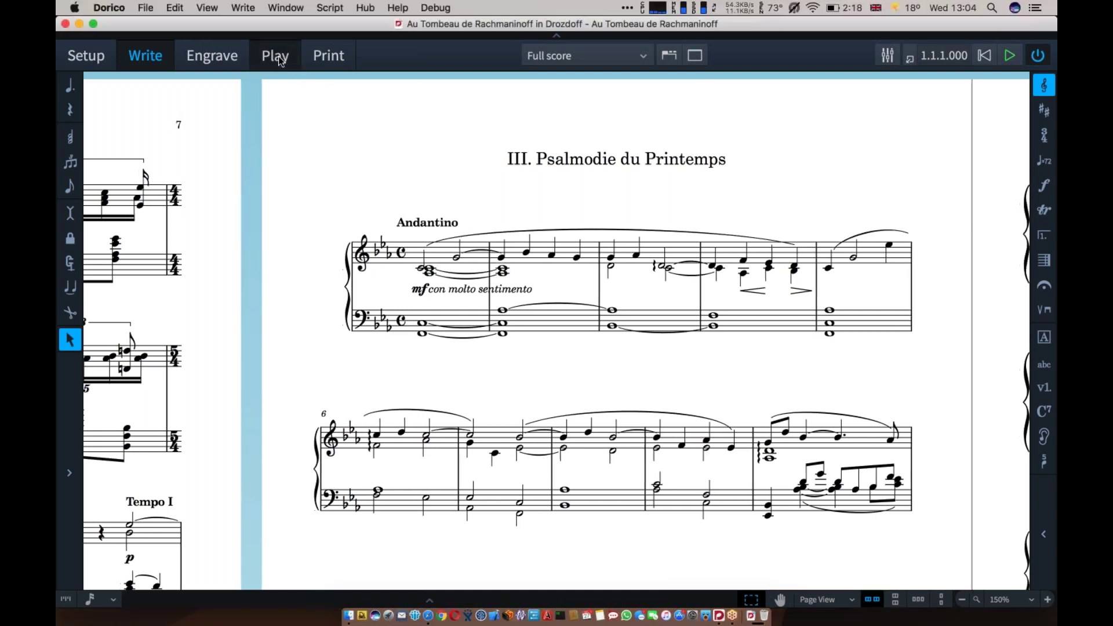
left_click(101, 116)
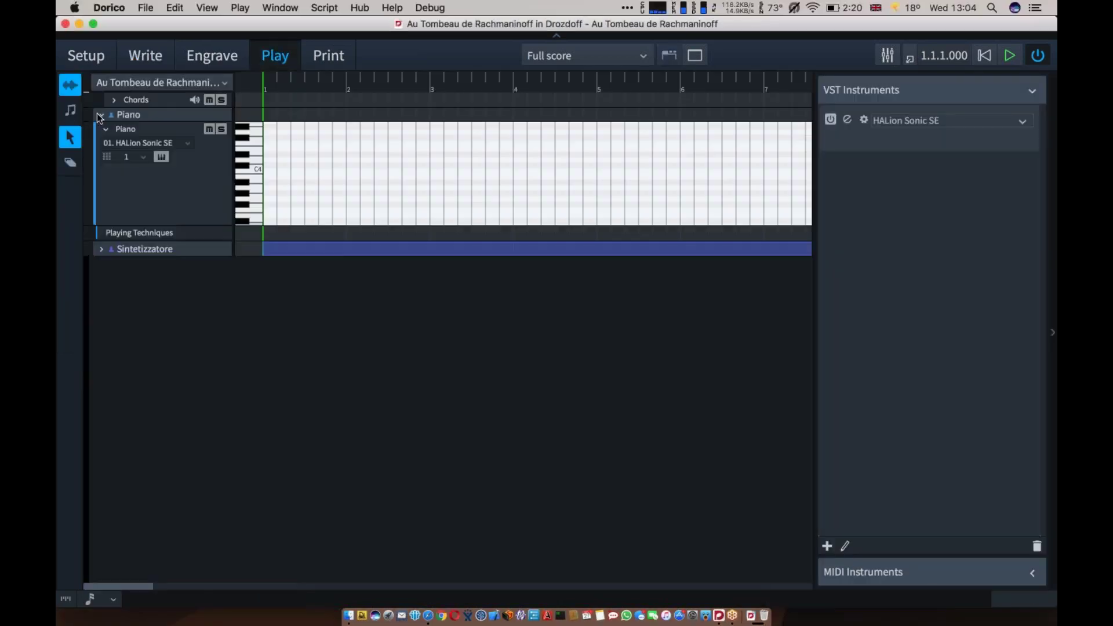
scroll(254, 149, "up", 1)
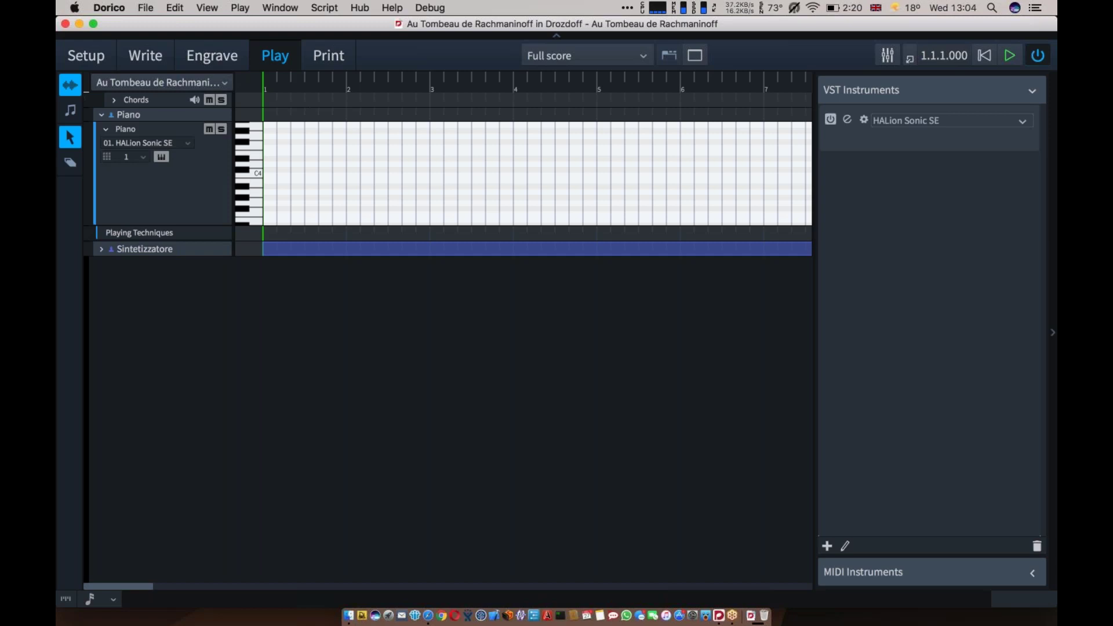
left_click(124, 84)
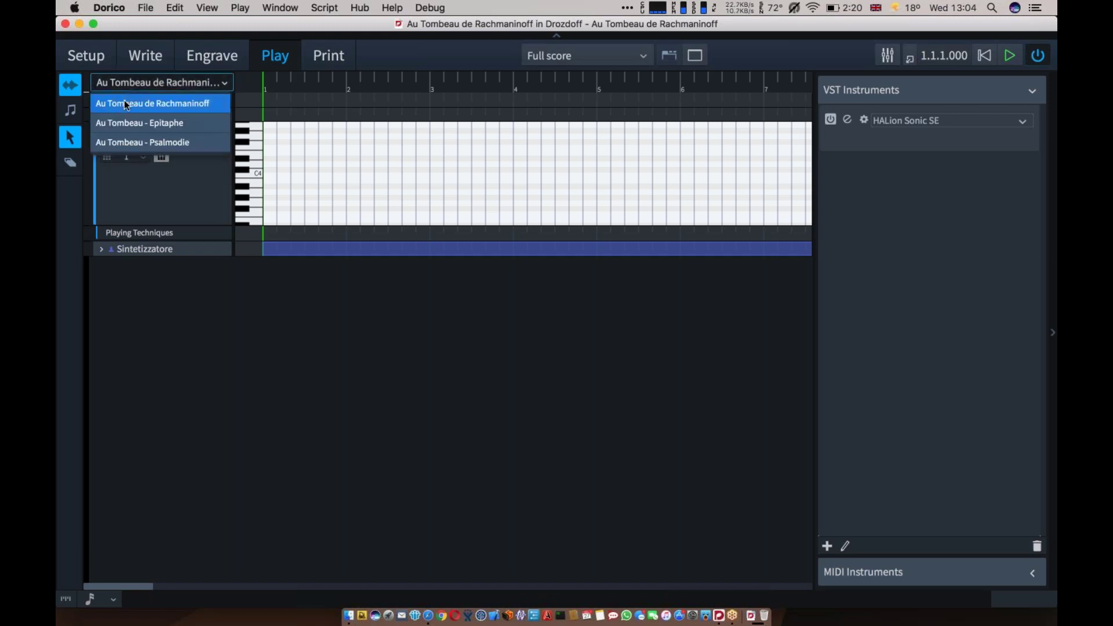
left_click(129, 123)
Make the Piano track's piano roll taller so that the notes across its pitch range are in view
scroll(288, 186, "up", 5)
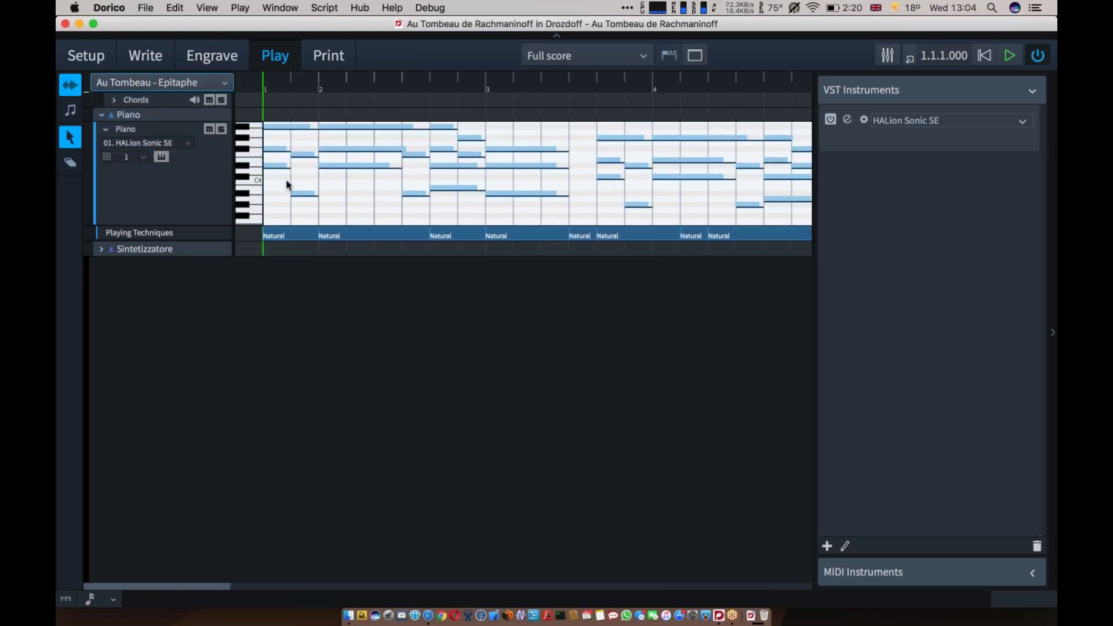
scroll(235, 200, "up", 1)
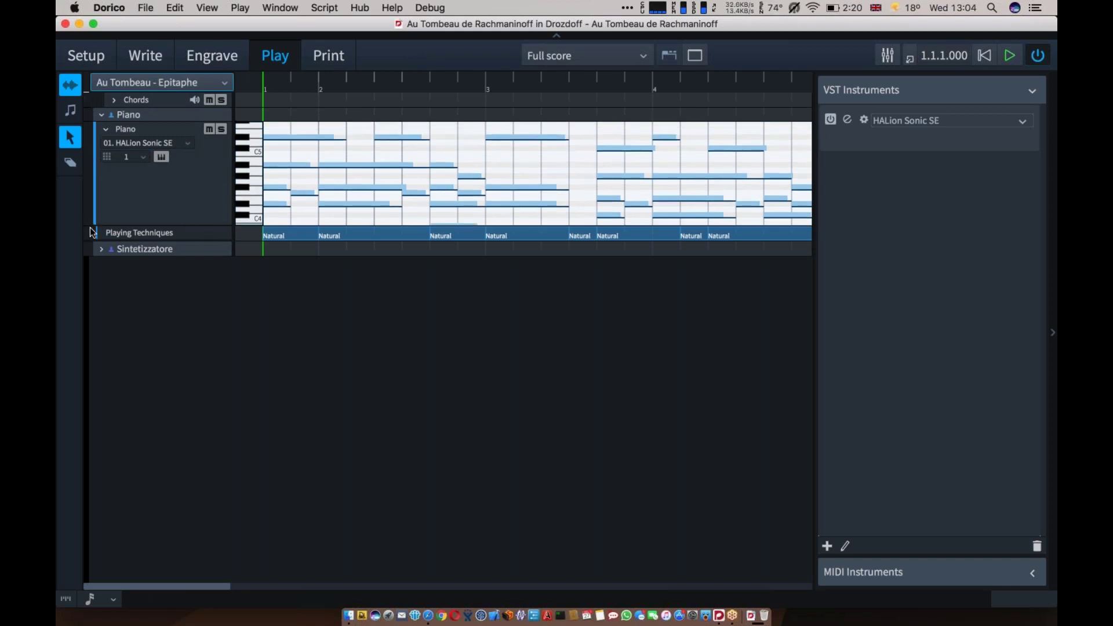
left_click_drag(89, 226, 99, 378)
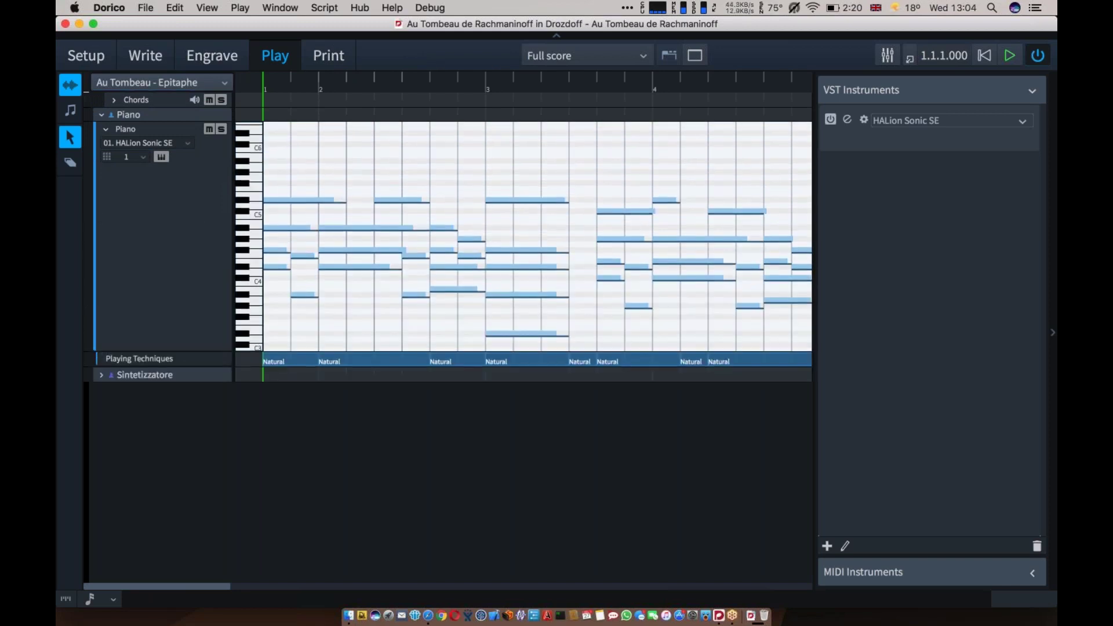
scroll(538, 236, "down", 3)
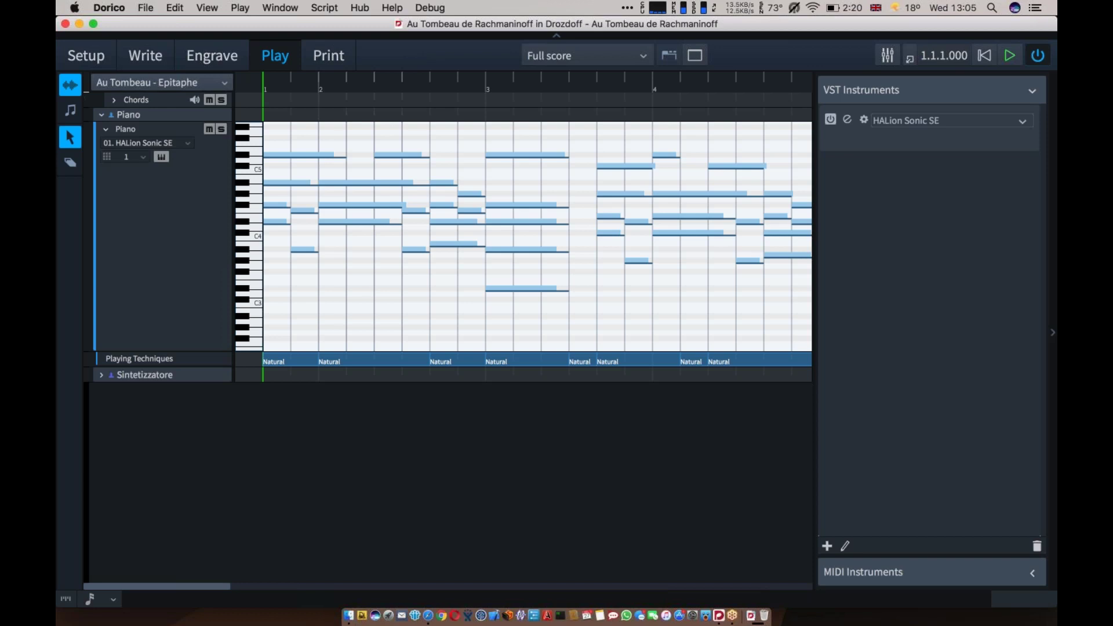
Visit the Setup, Engrave, Play and Print modes one after another and return to Write mode
left_click(153, 48)
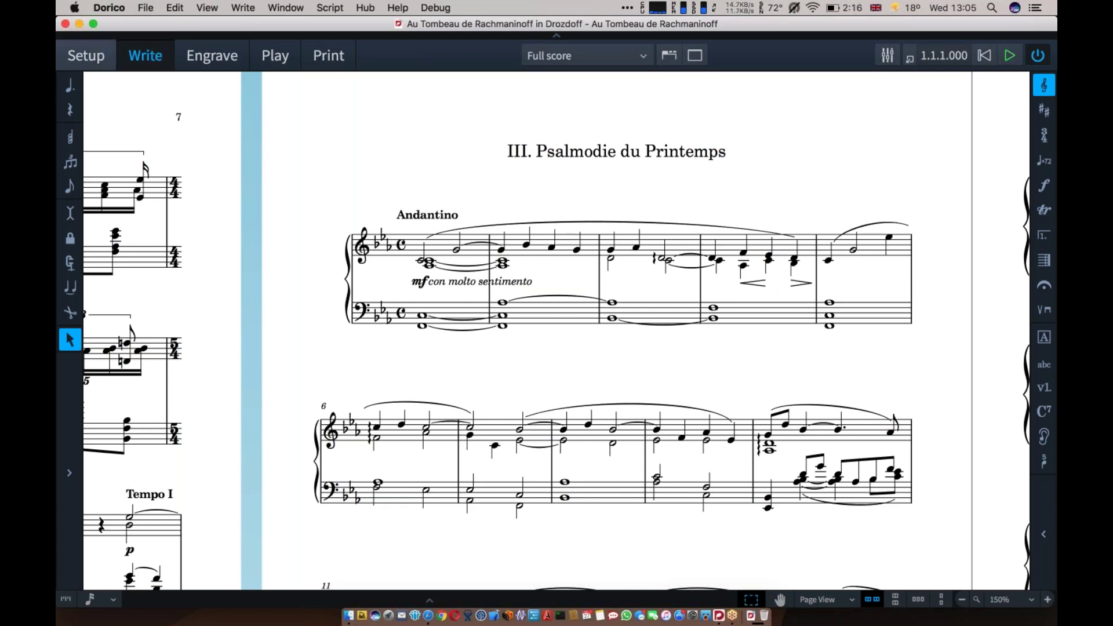
left_click(103, 58)
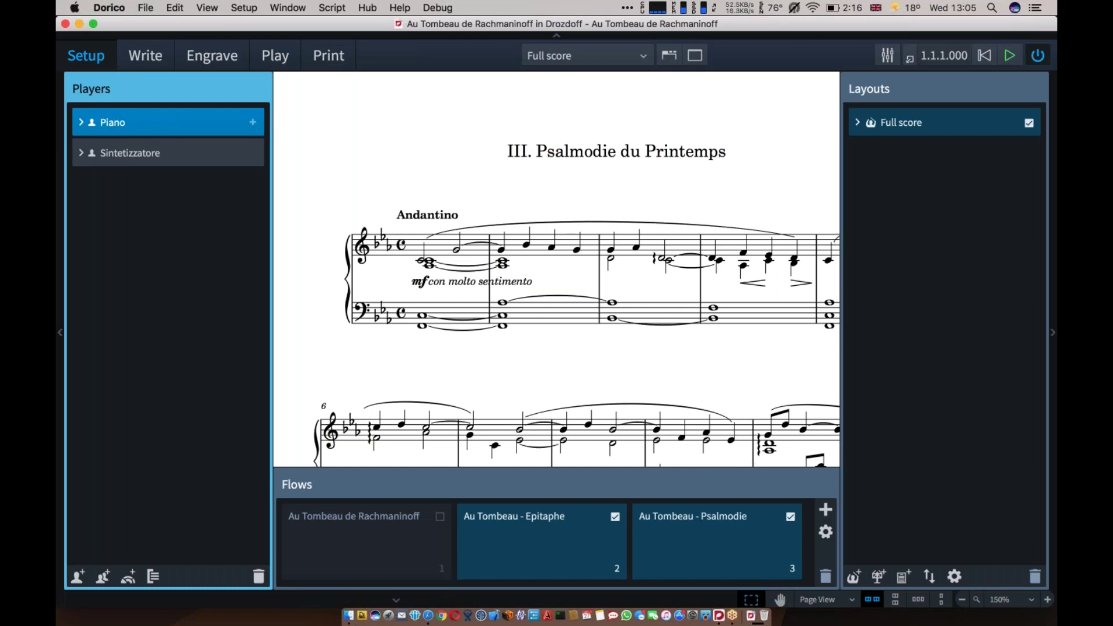
left_click(149, 61)
left_click(207, 57)
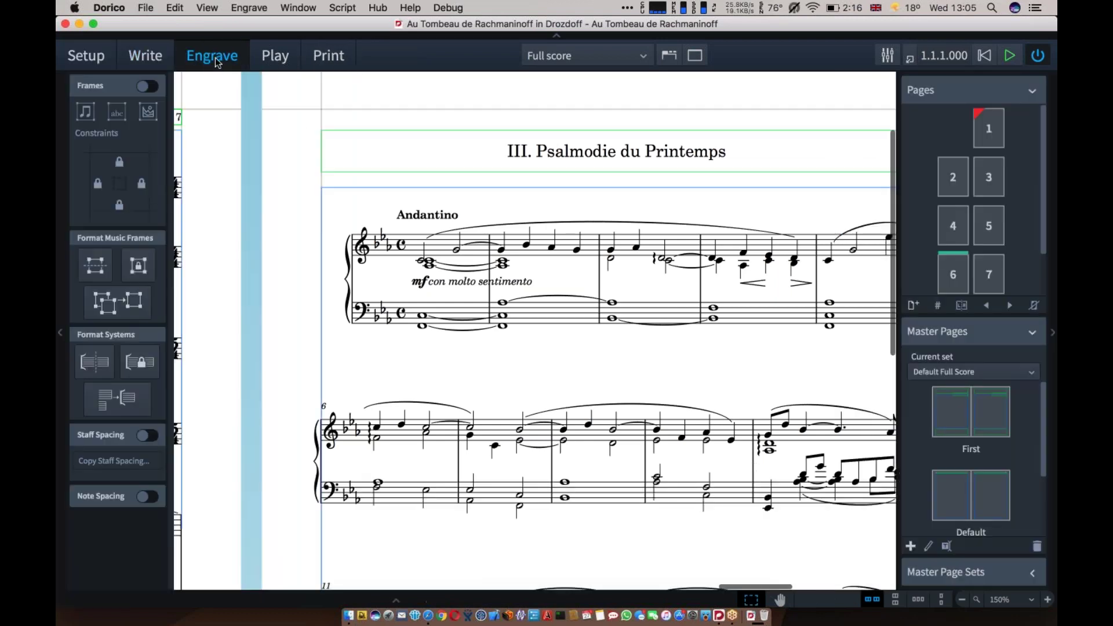
left_click(275, 57)
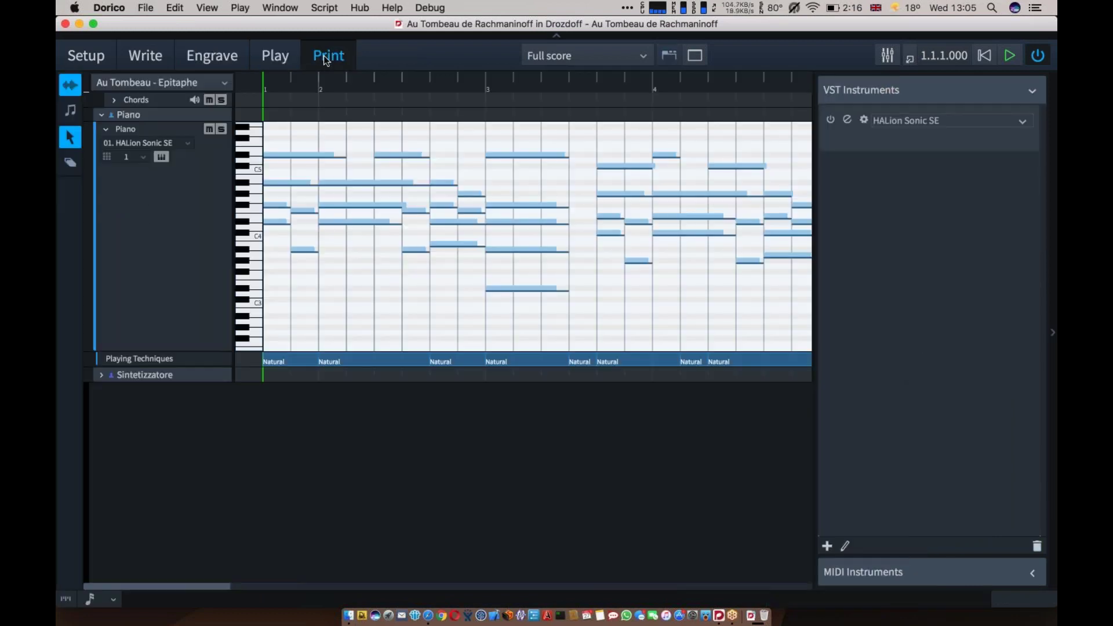
left_click(326, 60)
left_click(100, 57)
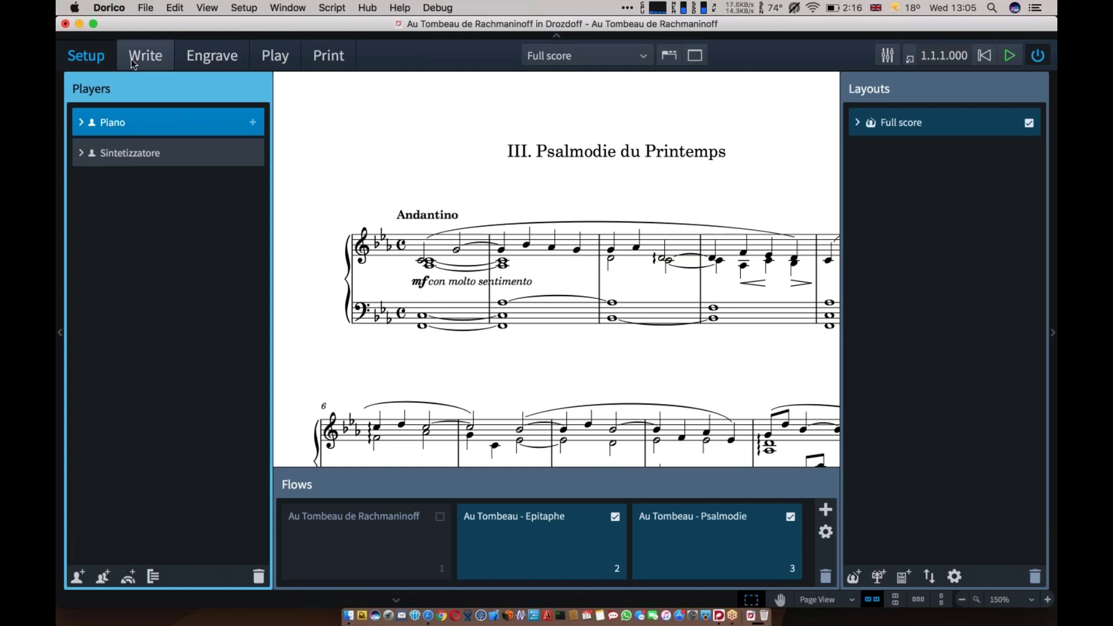
left_click(133, 56)
Show the note values panel, and inspect the properties of the tied upper-voice note at the end of bar 6 in Psalmodie
left_click(69, 473)
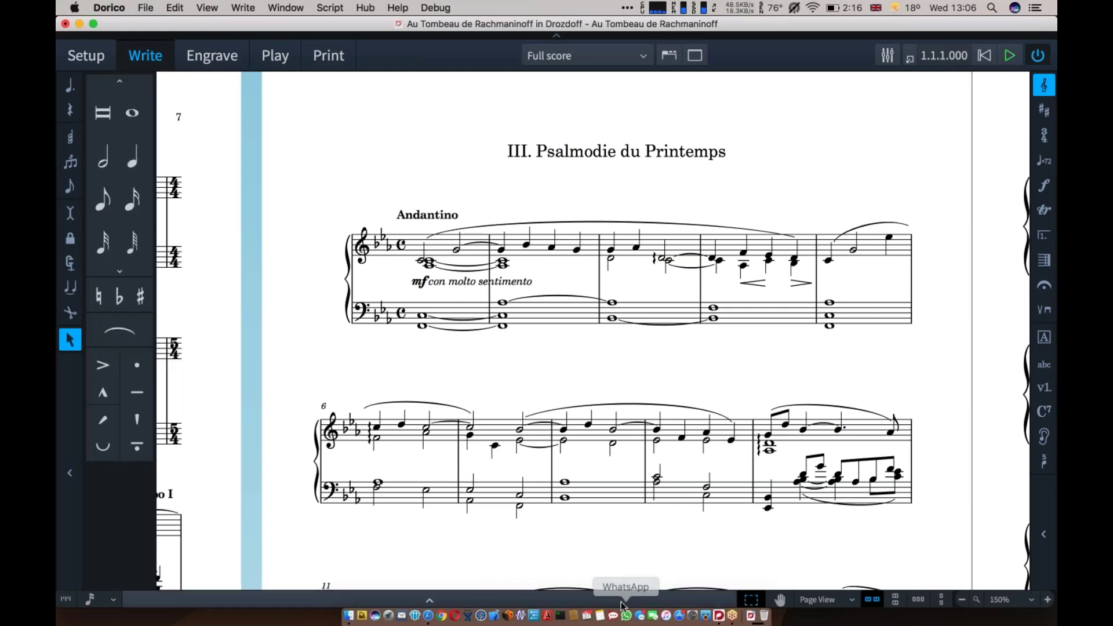
left_click(429, 600)
scroll(470, 374, "down", 2)
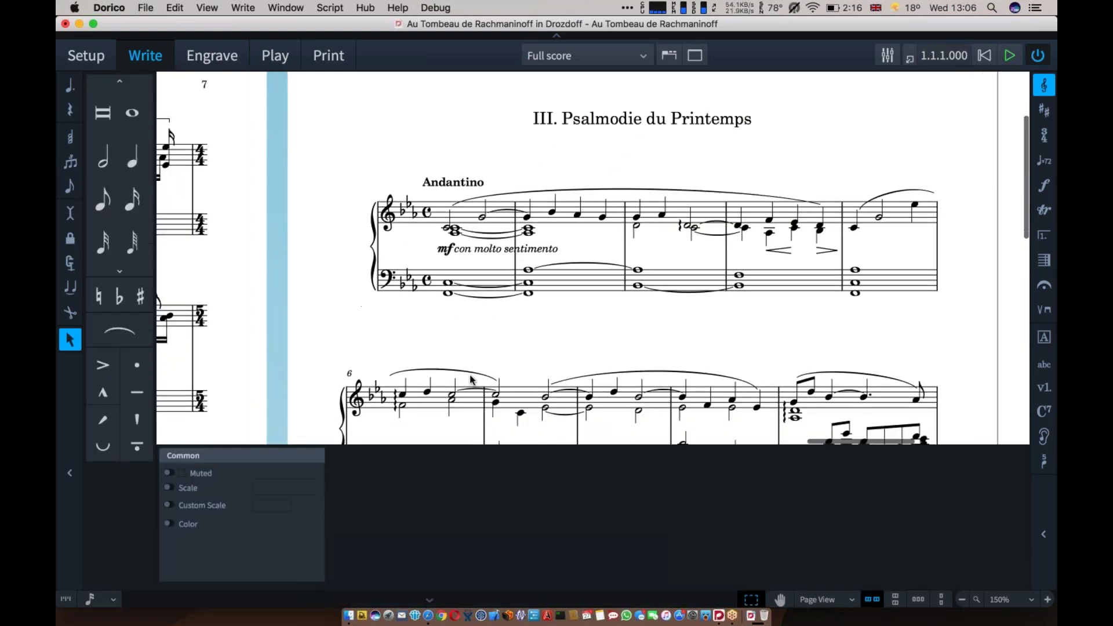
left_click(451, 393)
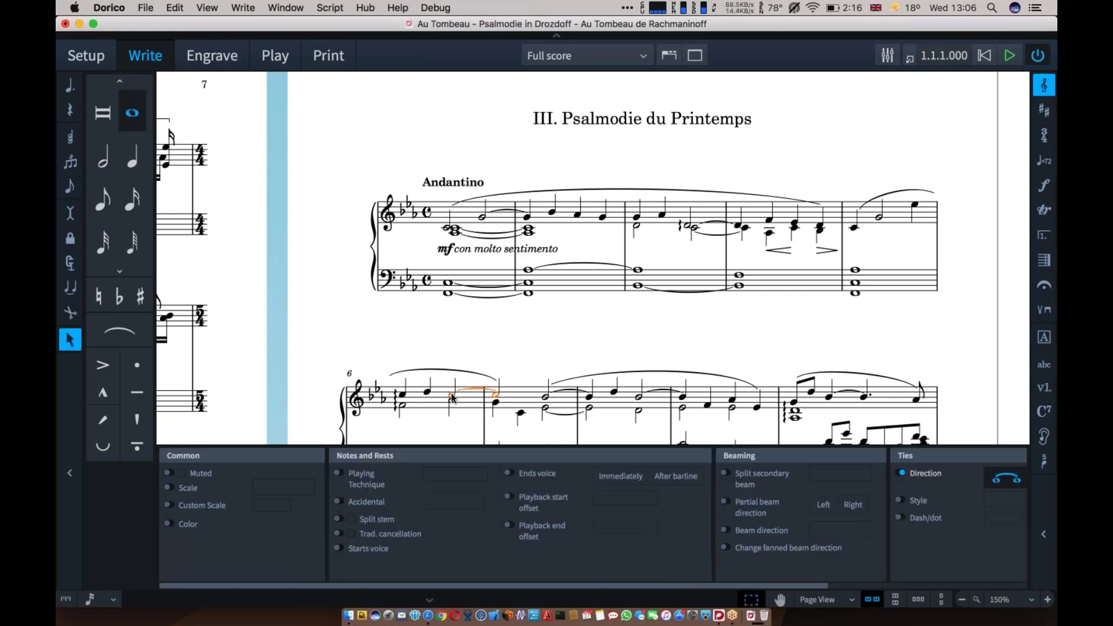
left_click(476, 596)
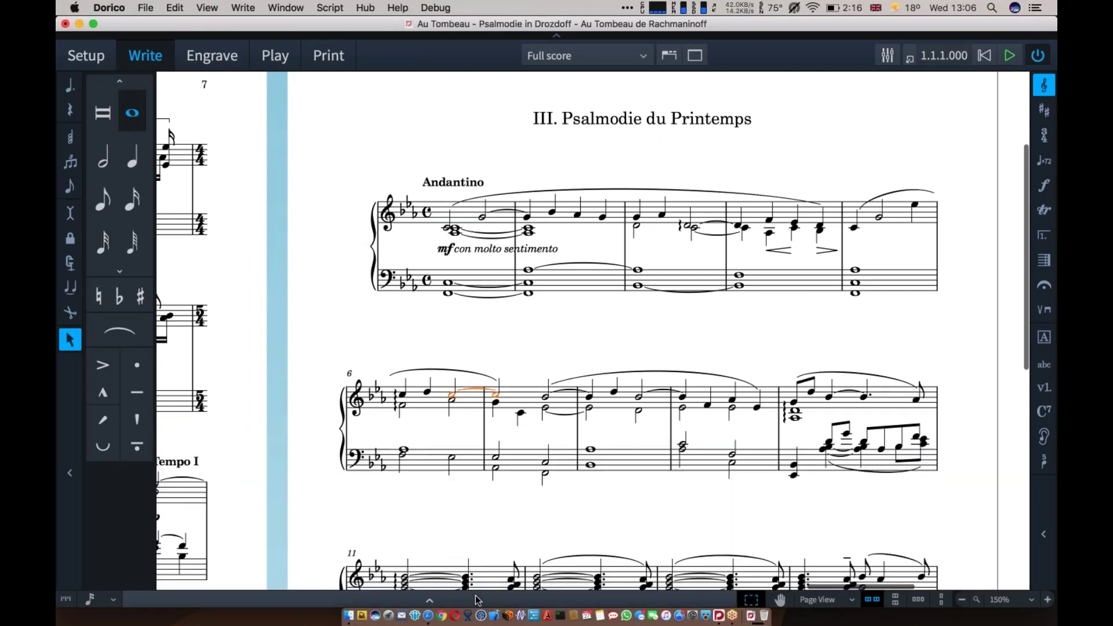
In Engrave mode, hide the side panels, and hide and restore the toolbar
left_click(212, 63)
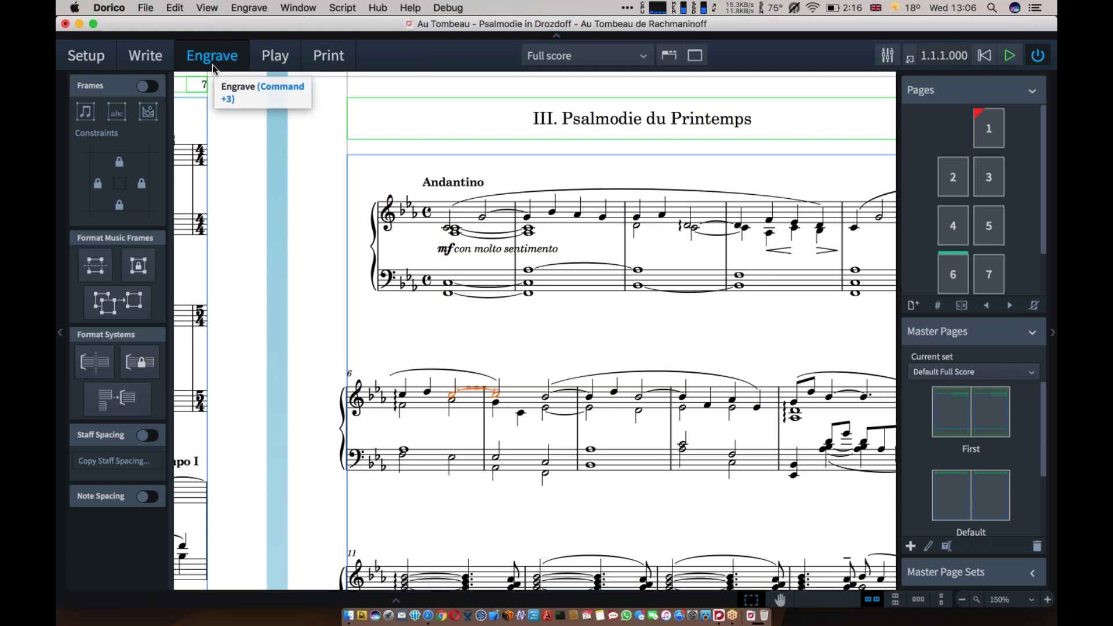
key("super+0")
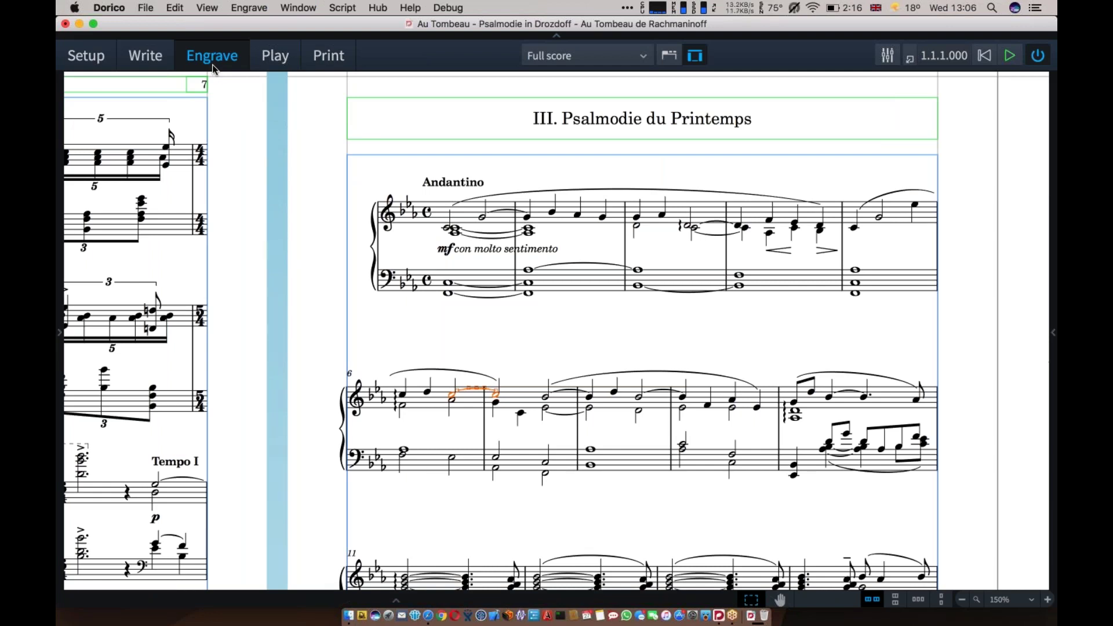
key("super+alt+t")
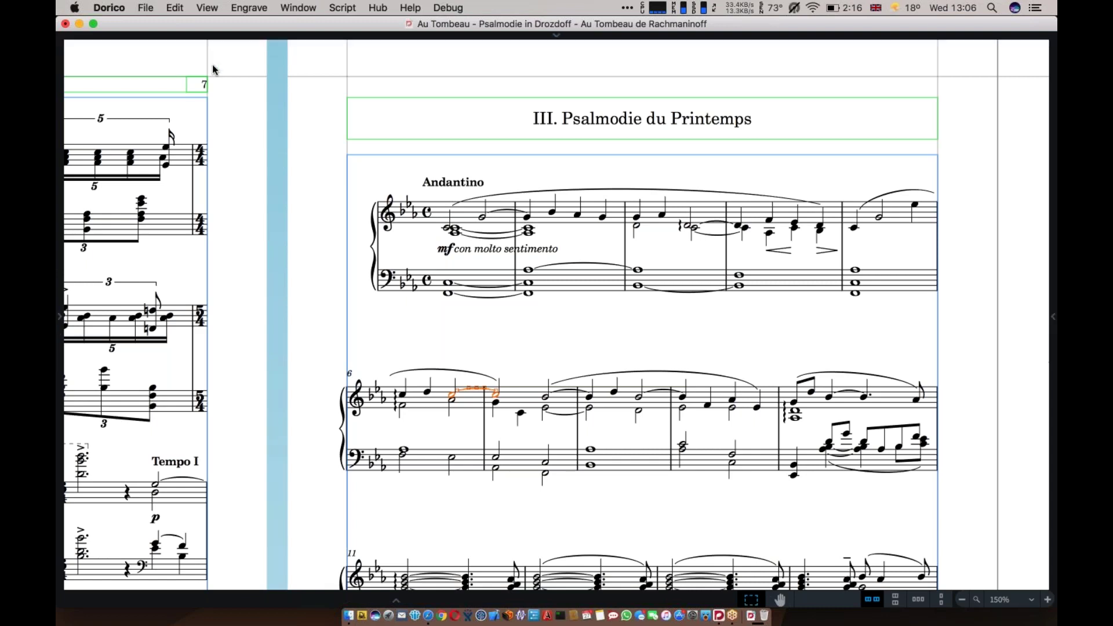
key("super+alt+t")
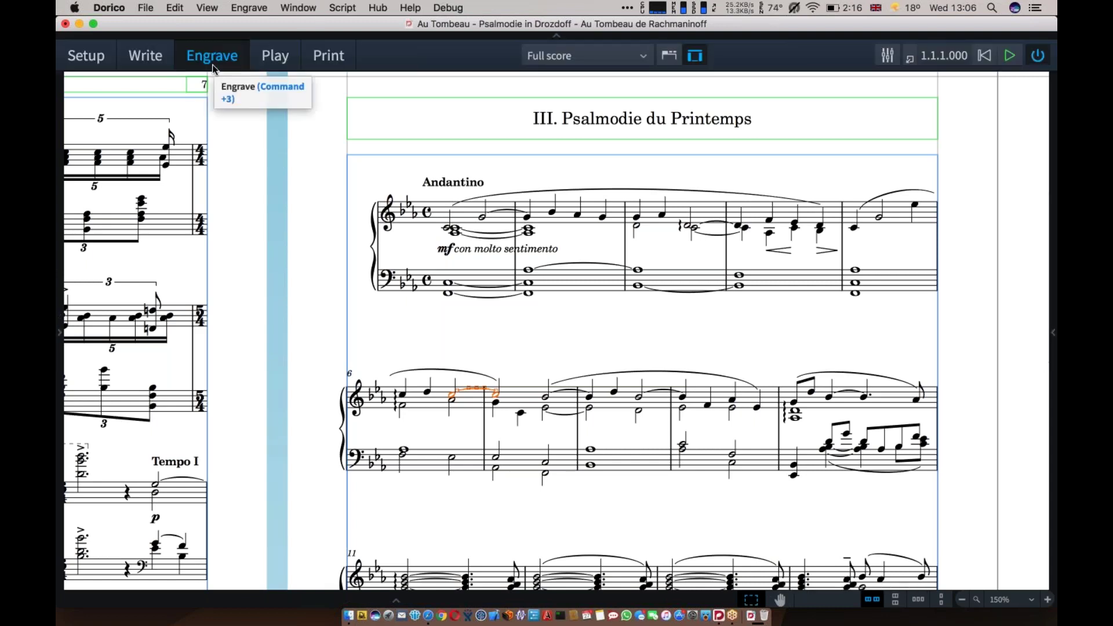
Visit the Setup, Print, Play, Engrave and Write modes one after another and return to Setup mode
key("super+1")
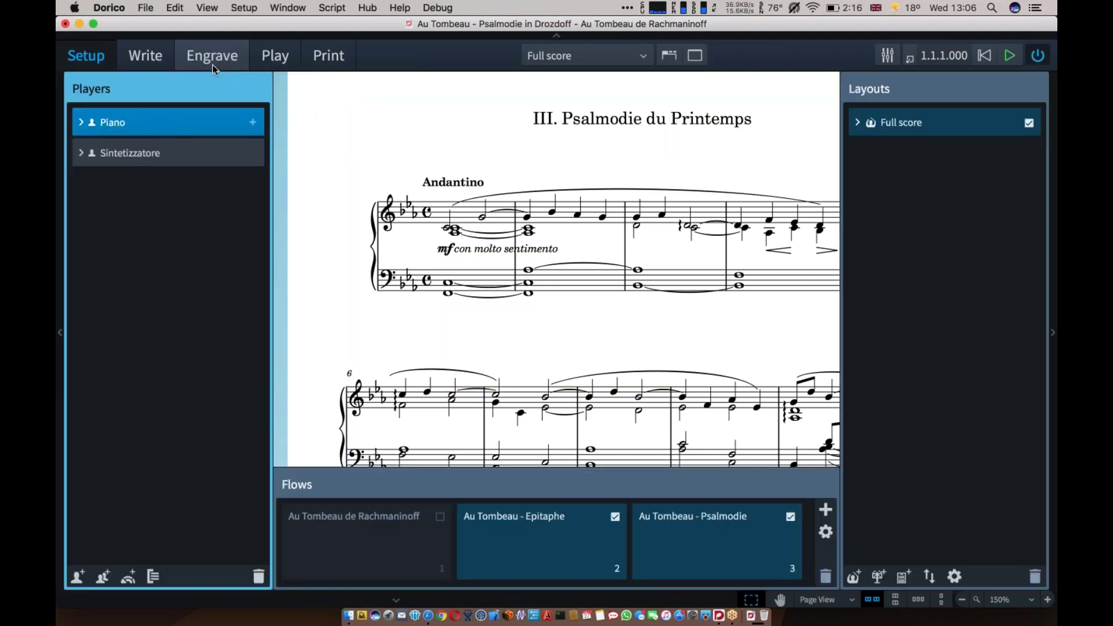
key("super+5")
key("super+4")
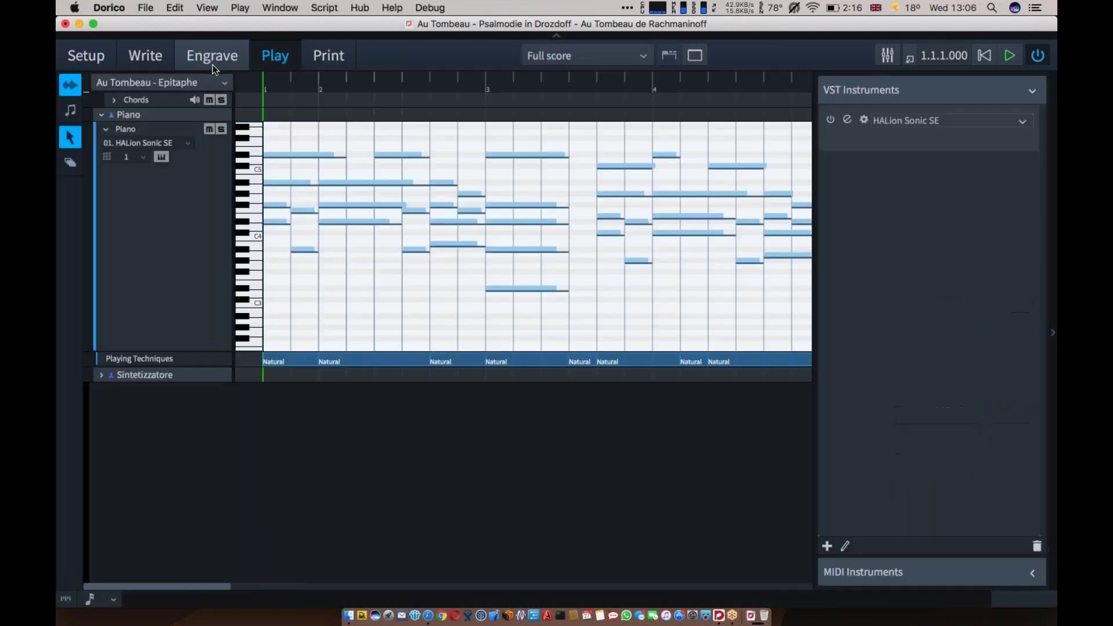
key("super+3")
key("super+2")
key("super+1")
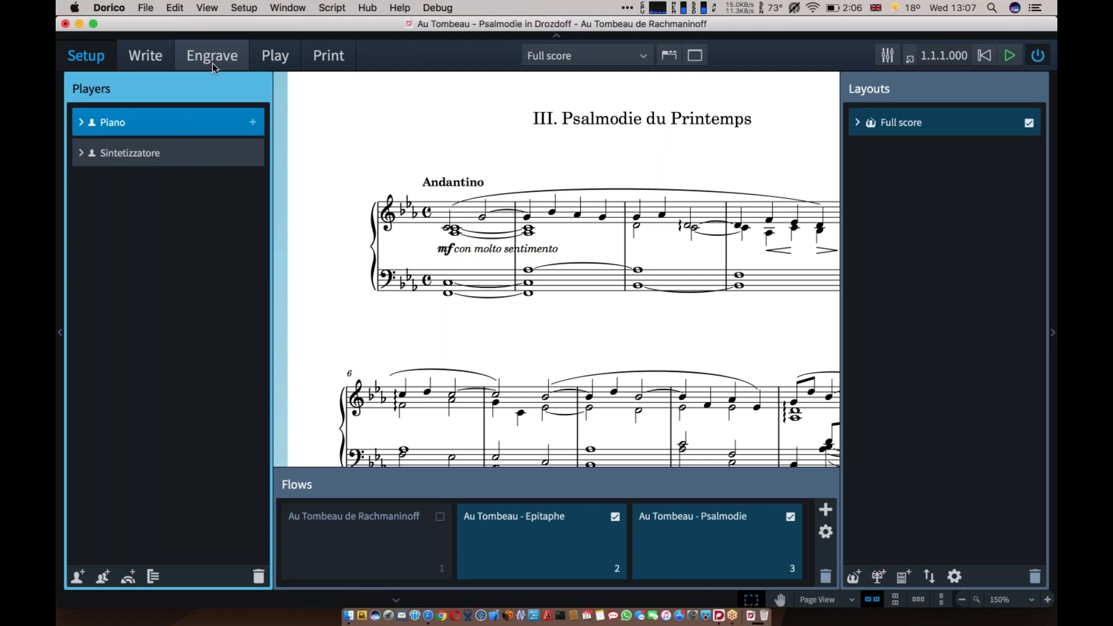
Show the formatting panel and the Pages and Master Pages panel again in Engrave mode
left_click(212, 64)
left_click(60, 203)
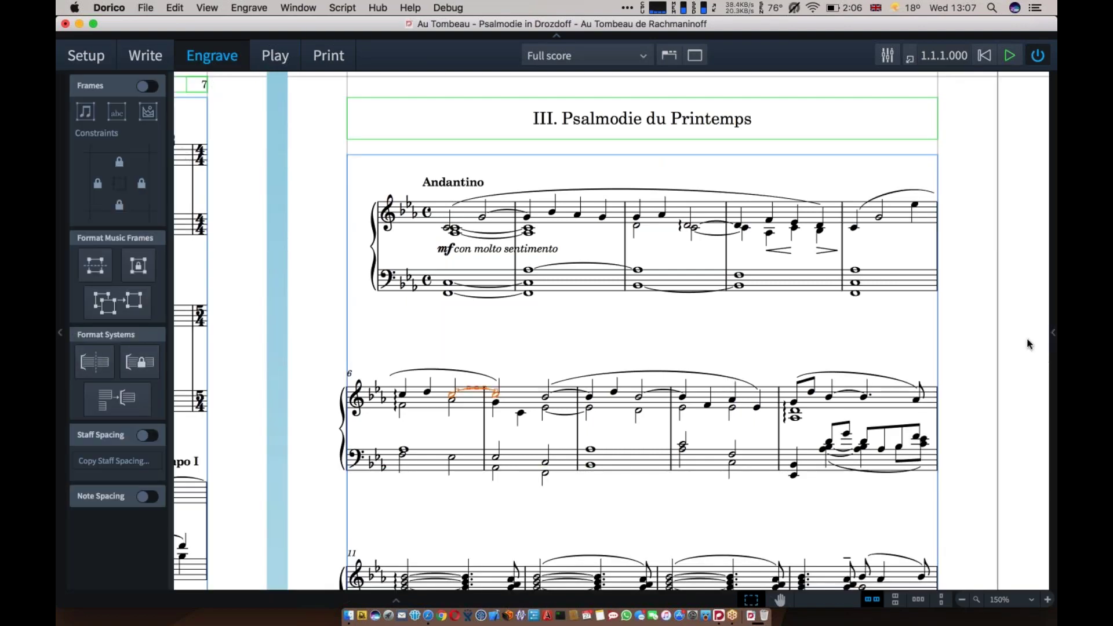
left_click(1053, 332)
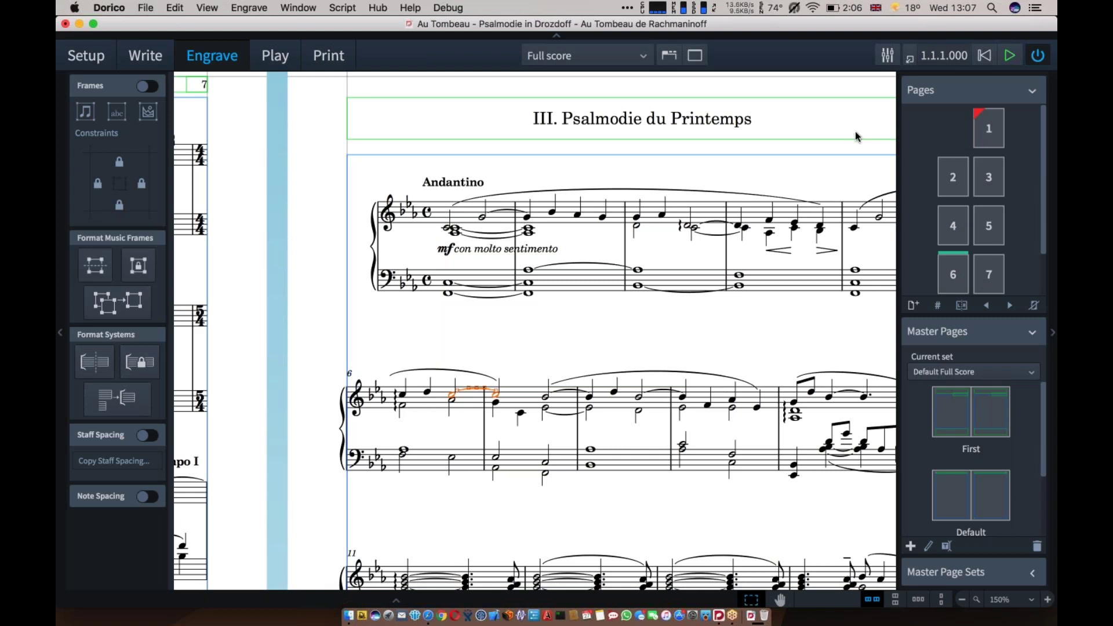
Look at the VST and MIDI Instruments sections in Play mode, and view the Print mode options
left_click(284, 60)
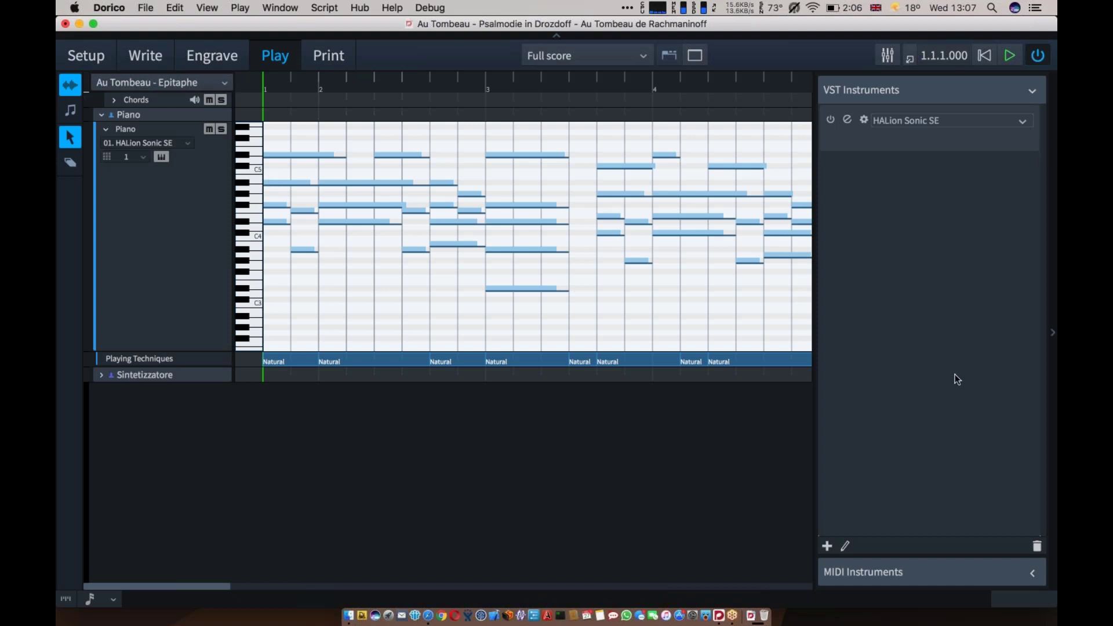
left_click(970, 573)
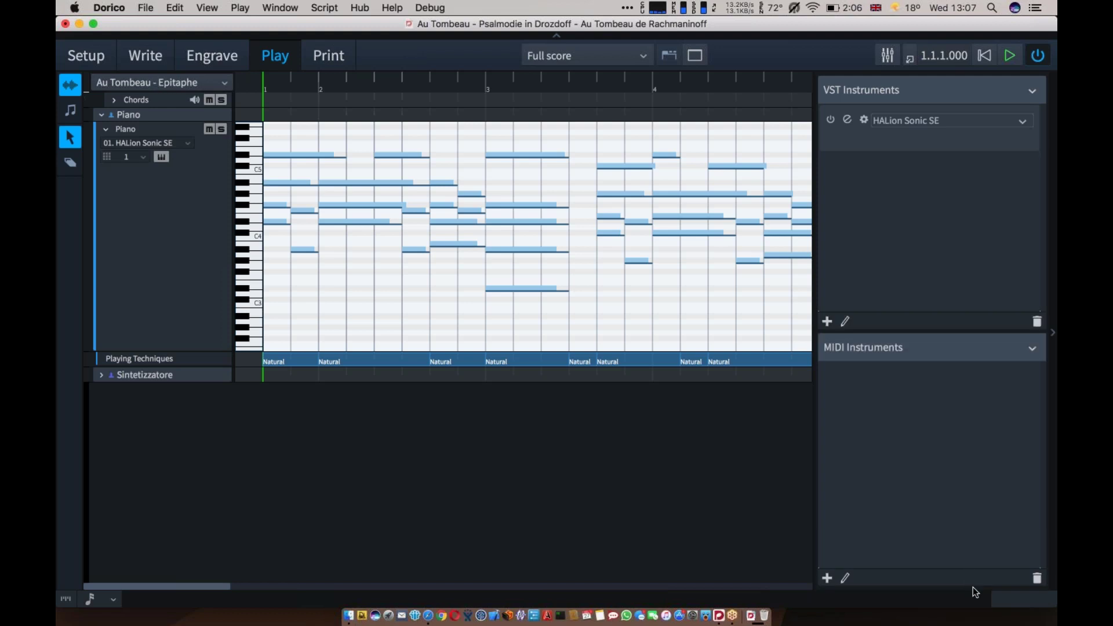
left_click(960, 349)
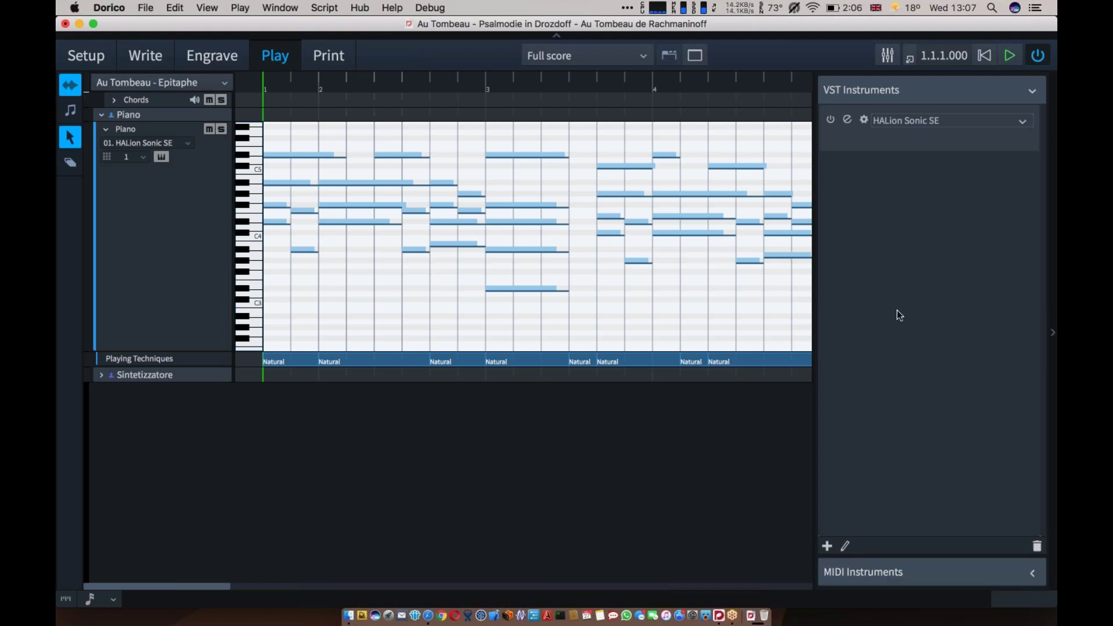
left_click(325, 52)
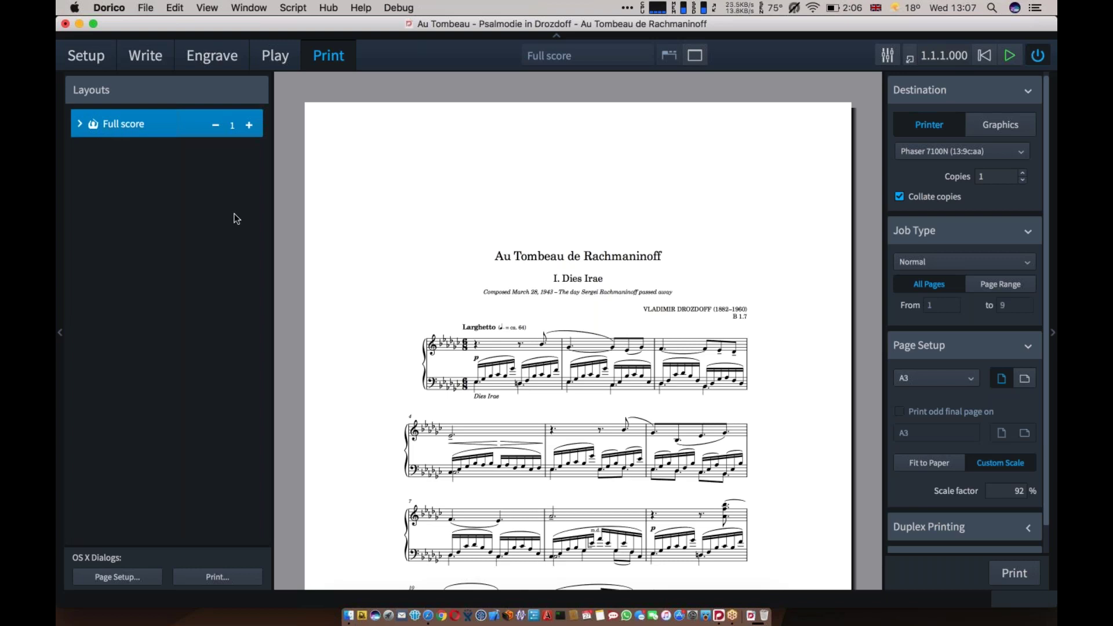
Switch to Write mode and close the Au Tombeau de Rachmaninoff project
left_click(164, 58)
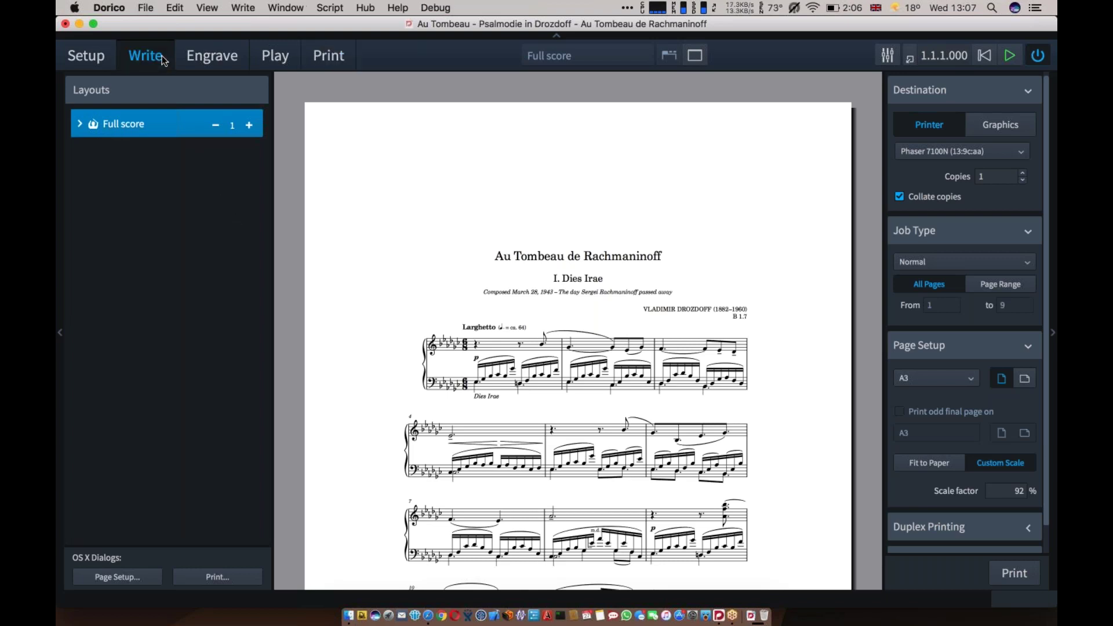
key("super+w")
key("Return")
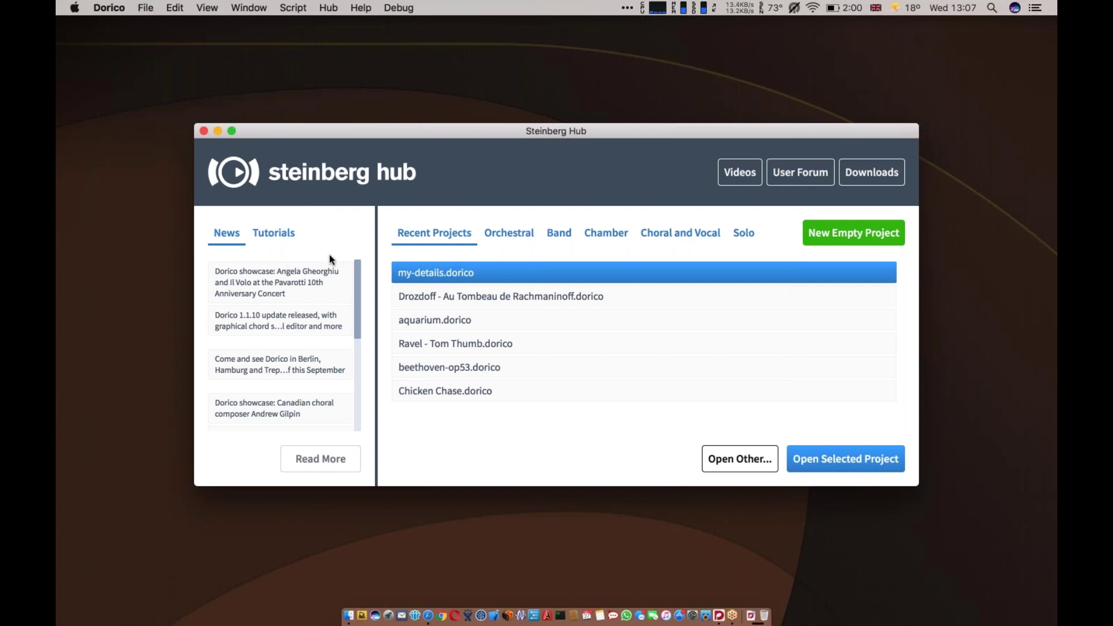
Look through the News and Tutorials lists in the Steinberg Hub
scroll(264, 291, "down", 3)
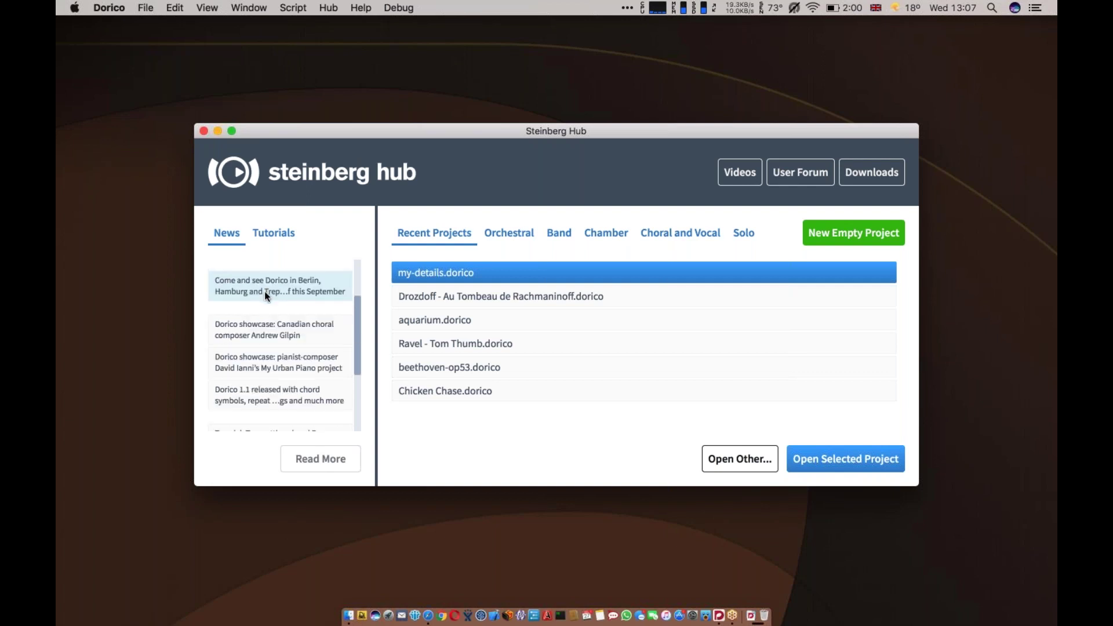
left_click(280, 241)
left_click(225, 233)
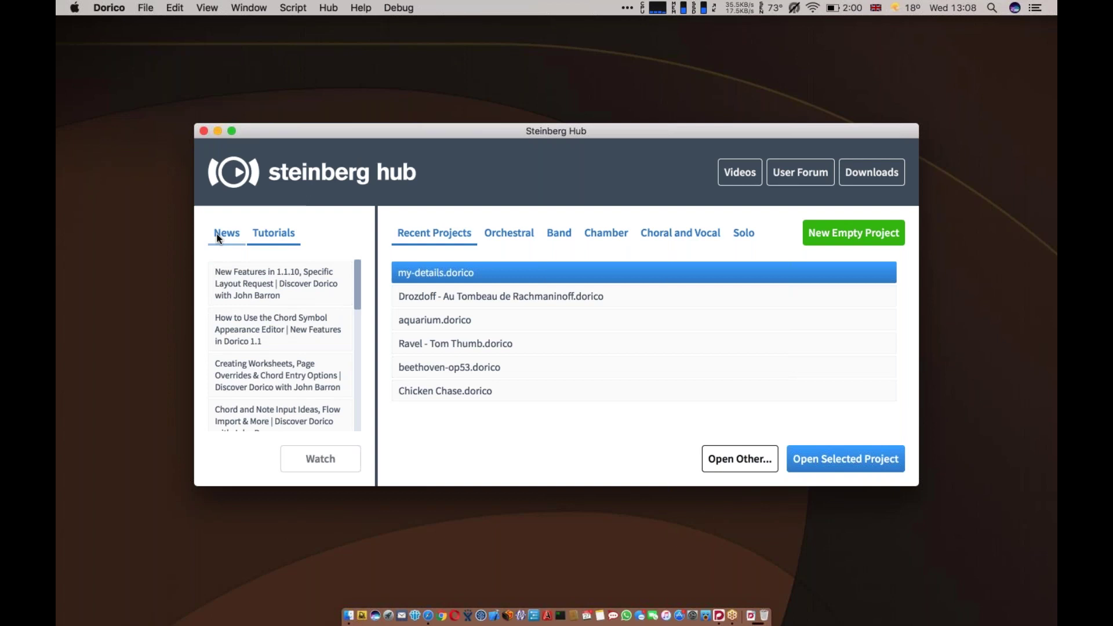
left_click(288, 236)
left_click(228, 234)
left_click(264, 240)
Browse the Orchestral, Band, Chamber, and Choral and Vocal project templates, and select Choir SATB, unaccompanied
left_click(521, 235)
left_click(556, 234)
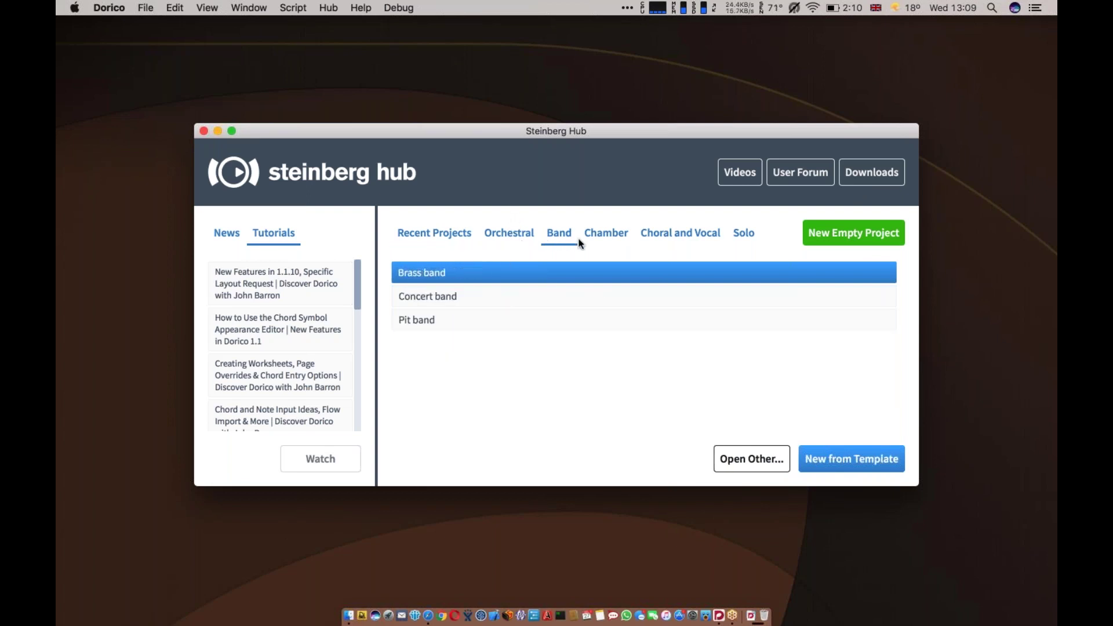
left_click(582, 239)
left_click(656, 238)
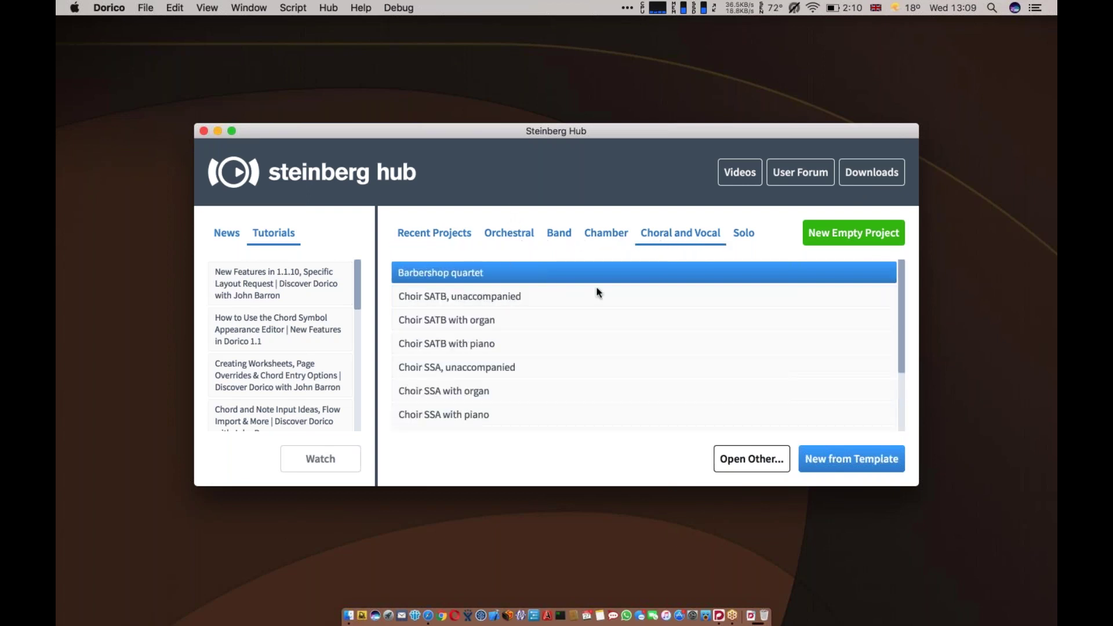
left_click(493, 299)
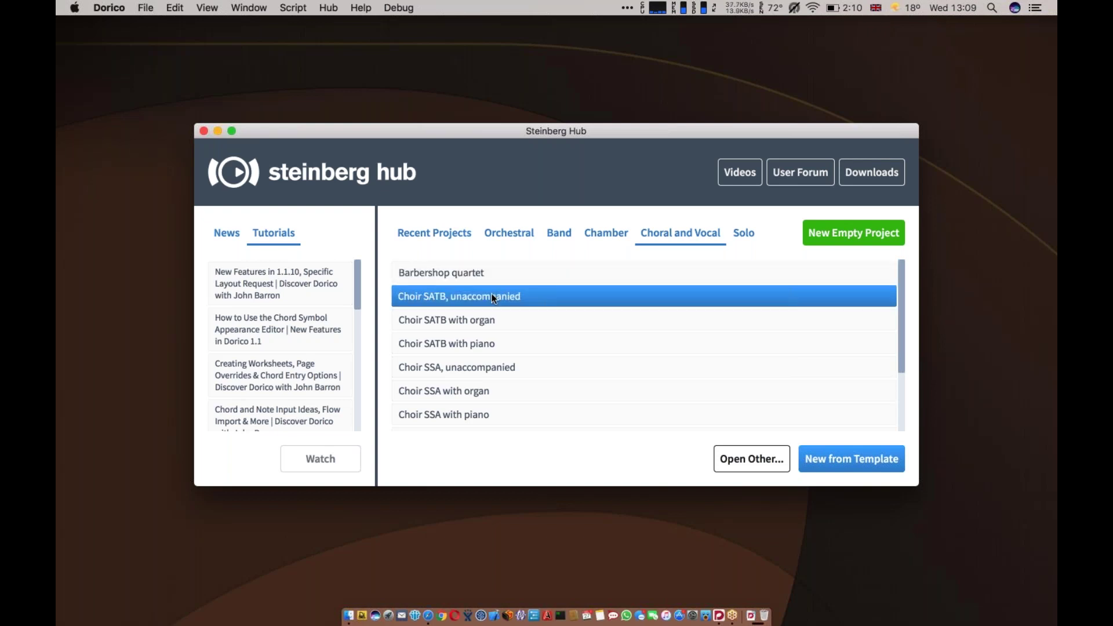
Start a new empty project with a solo player, and search the instrument list for "flute"
left_click(851, 235)
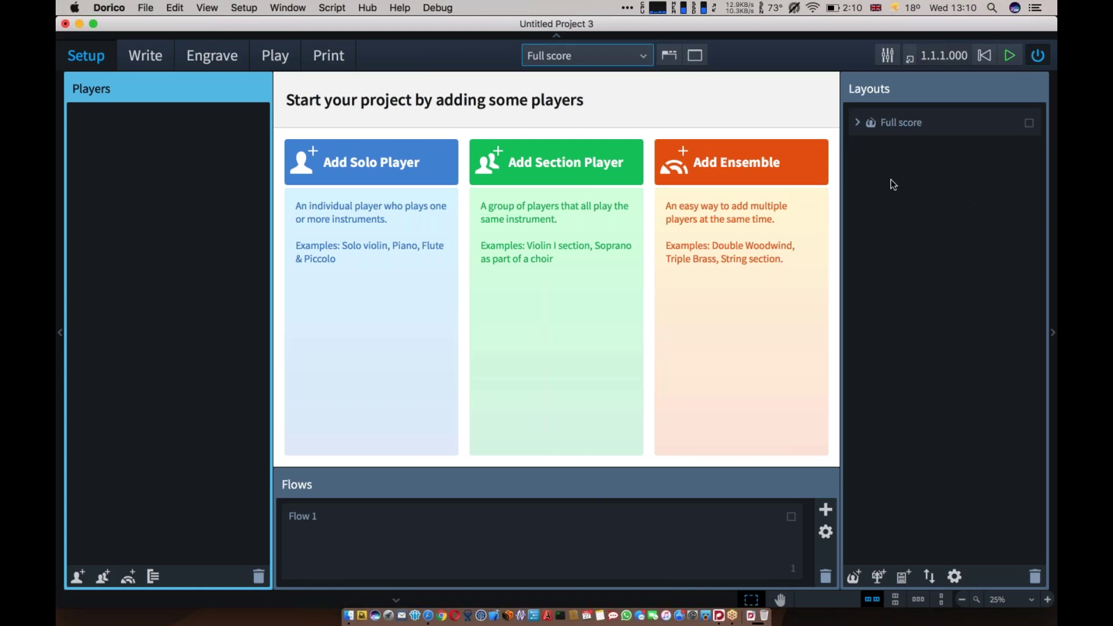
left_click(371, 183)
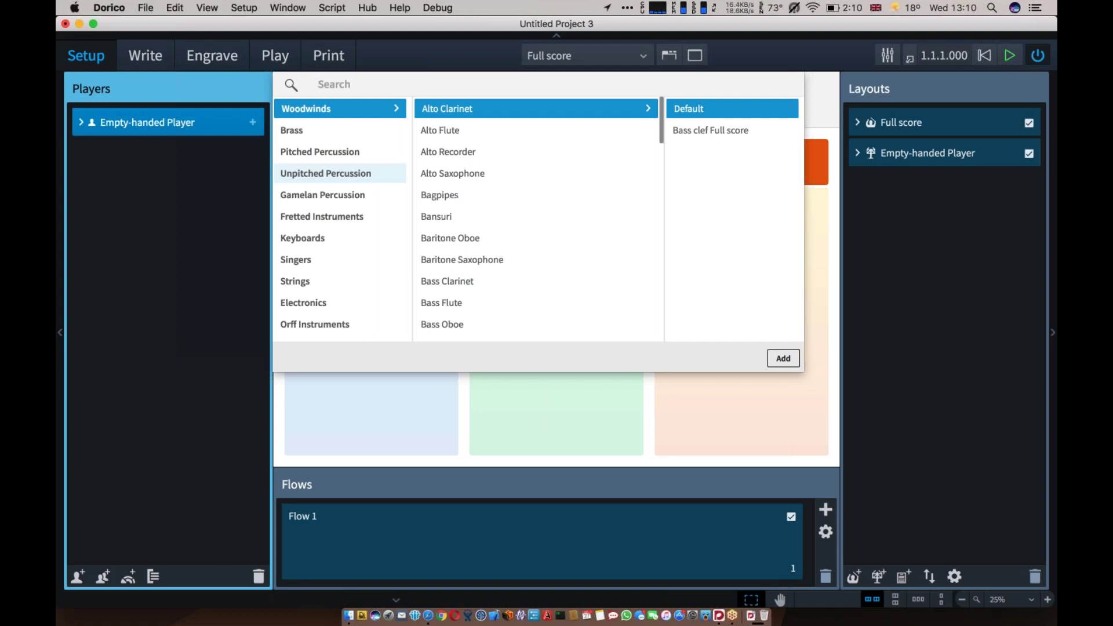
type("flut")
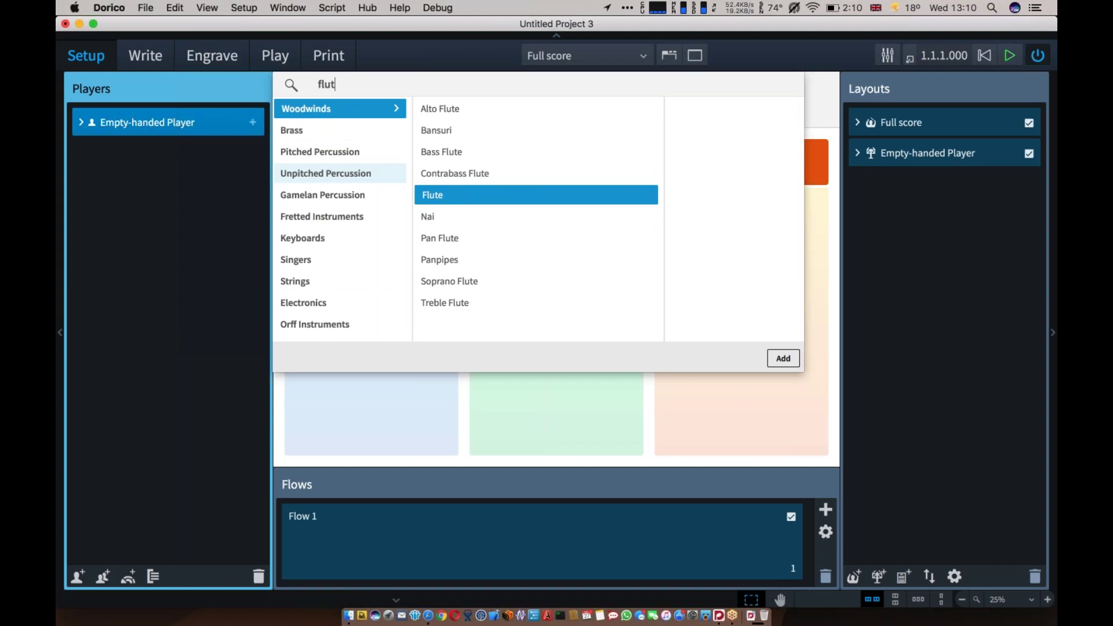
type("e")
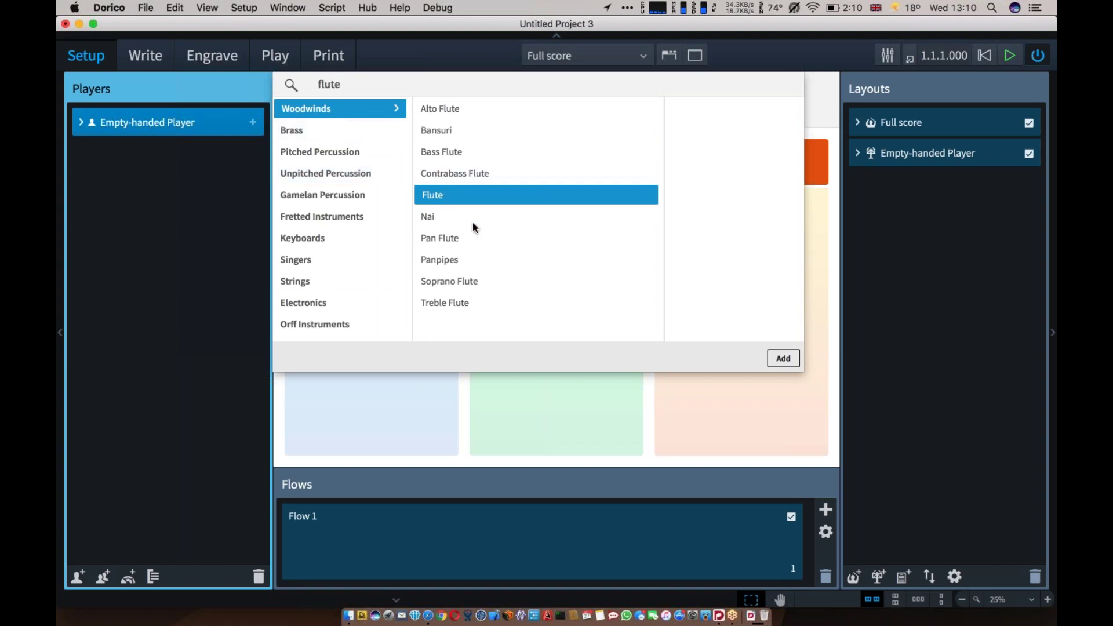
Browse the instruments of families such as Pitched Percussion, Gamelan Percussion, Keyboards, Singers, Strings, Electronics and Orff Instruments
left_click(340, 128)
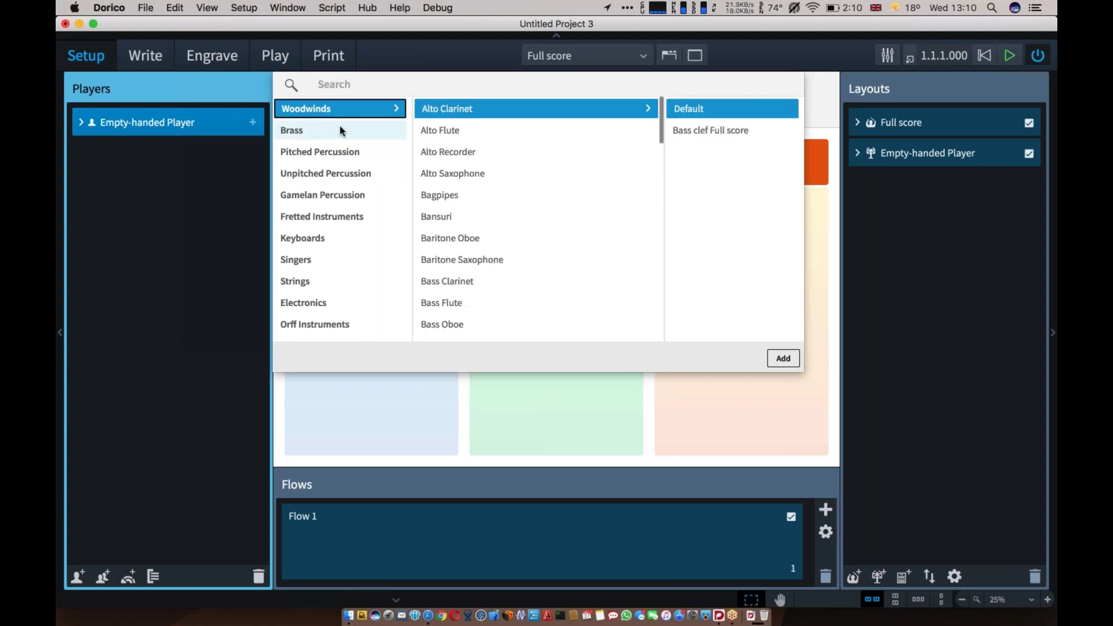
left_click(338, 152)
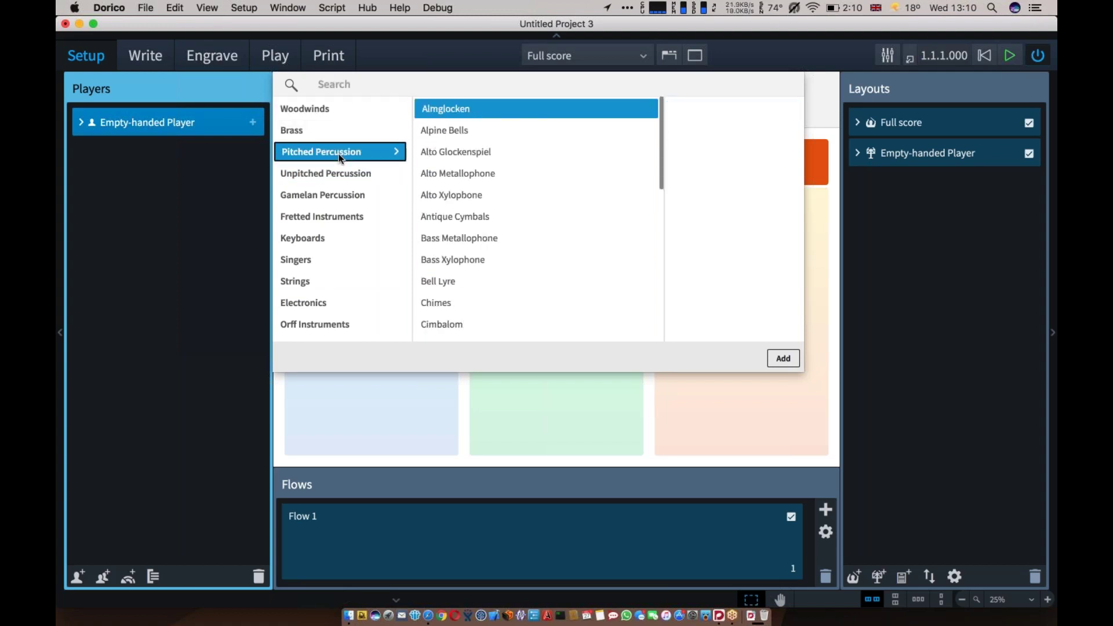
left_click(335, 194)
left_click(331, 237)
left_click(332, 261)
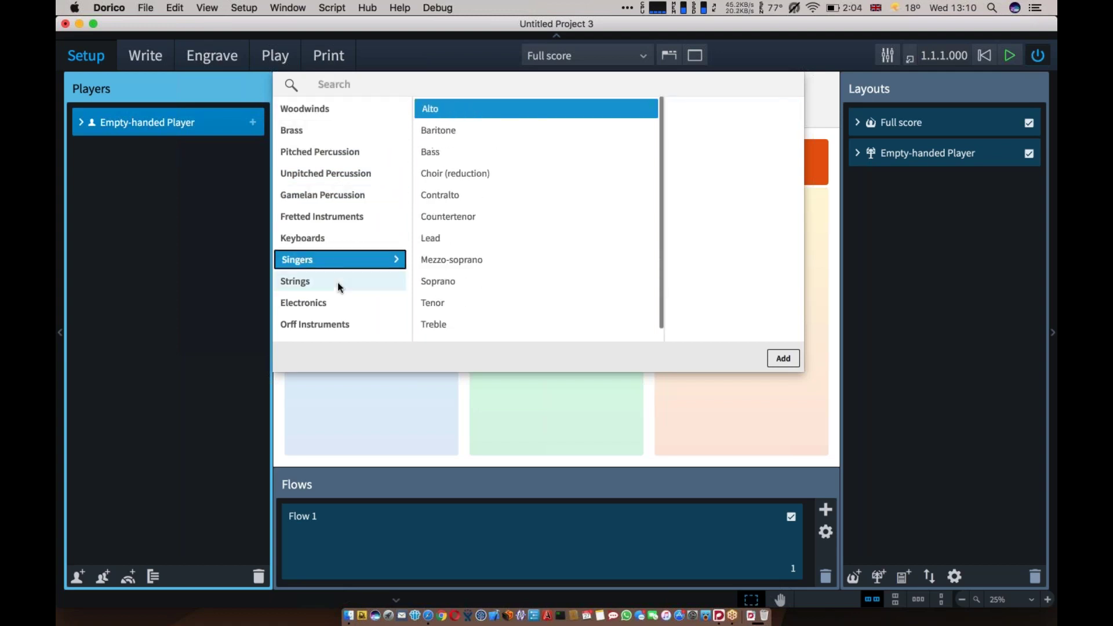
left_click(338, 283)
left_click(338, 307)
left_click(339, 324)
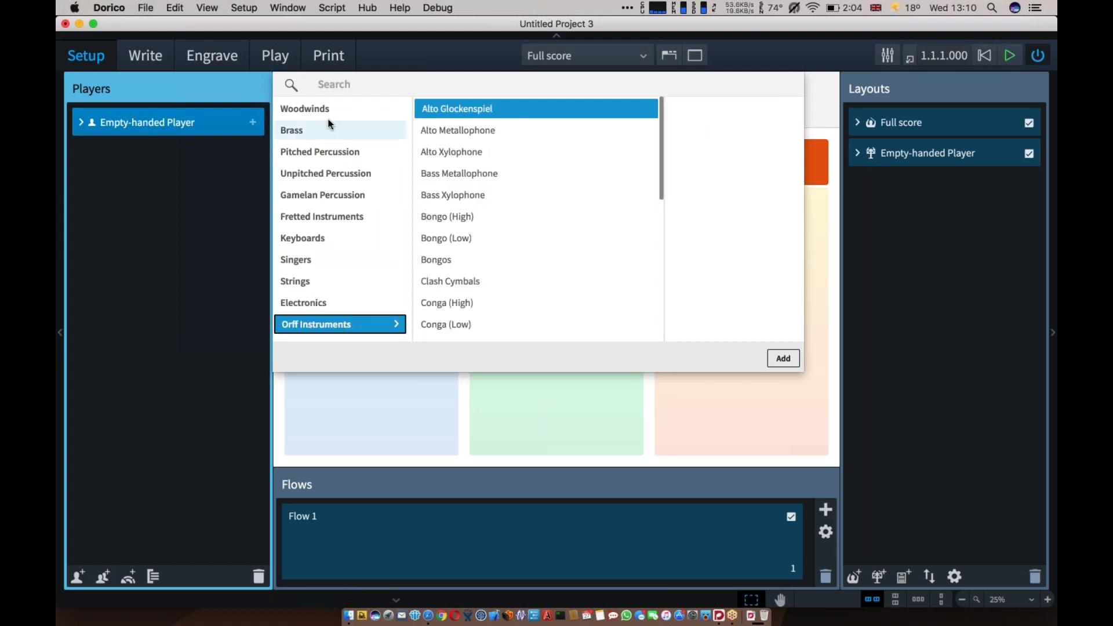
Search for "flu" and give the solo player the Flute as its instrument
left_click(340, 85)
type("flu")
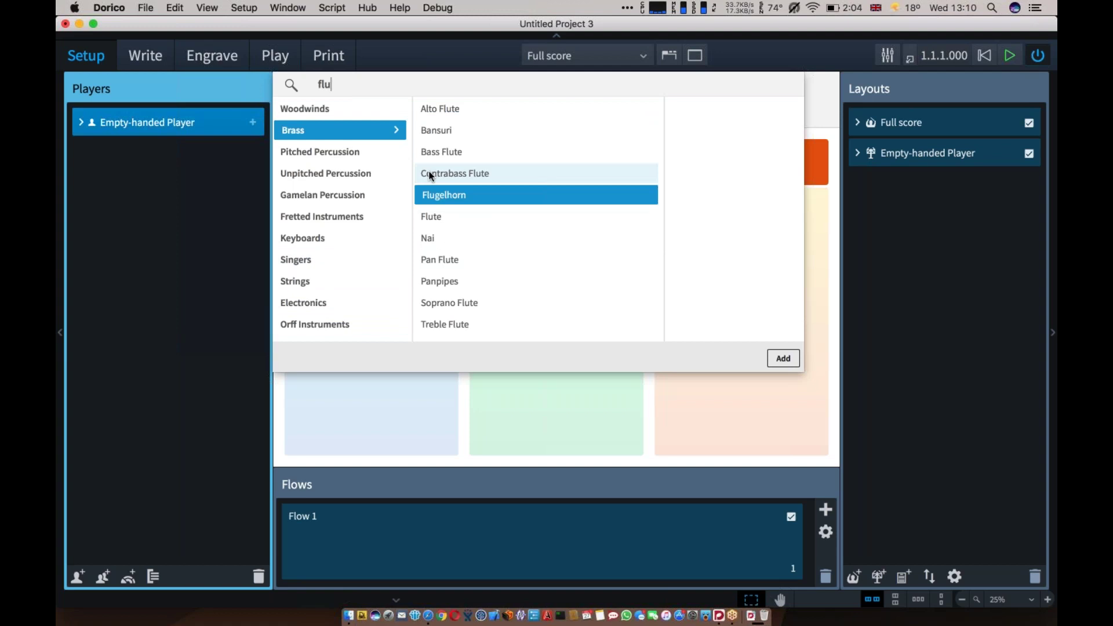
left_click(451, 217)
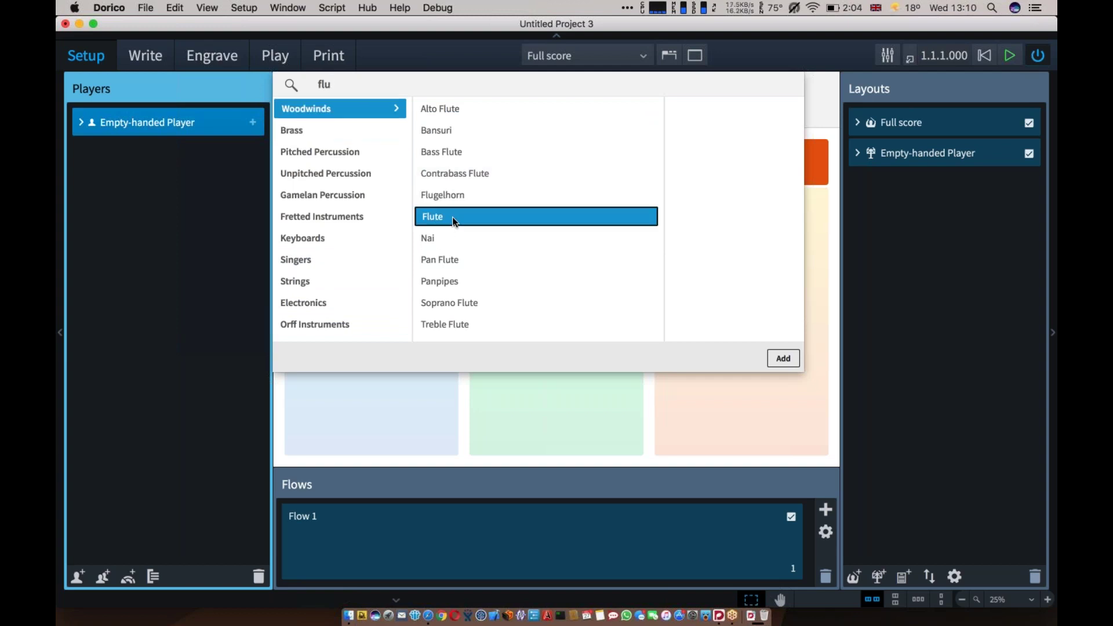
key("Escape")
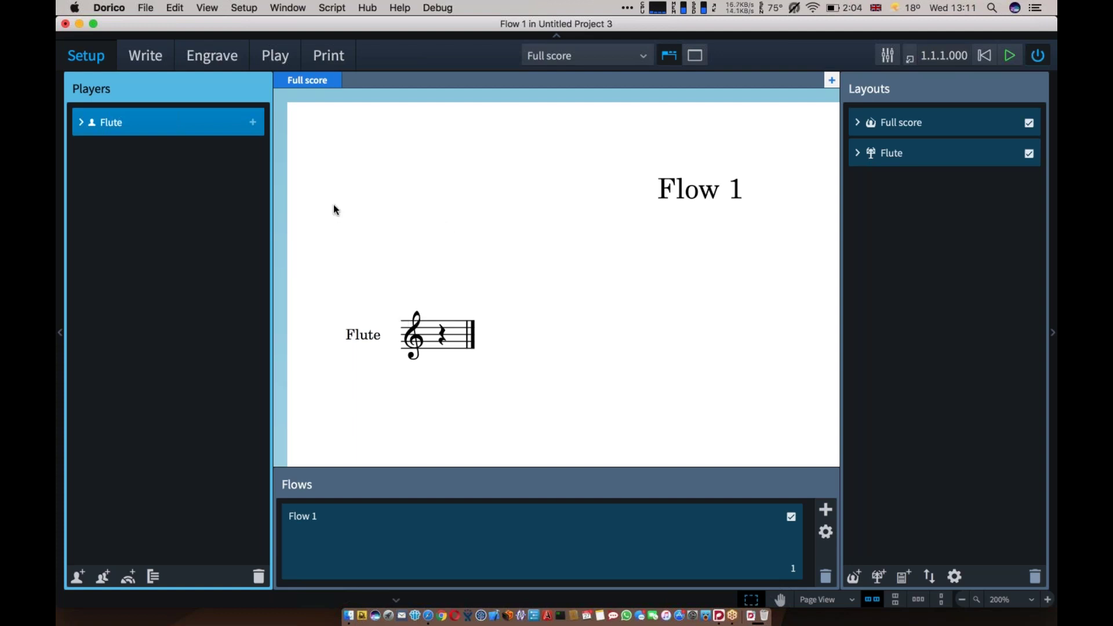
Give the Flute player a Piccolo in C as a second instrument by searching for "picc", and expand the player to list its instruments
left_click(253, 123)
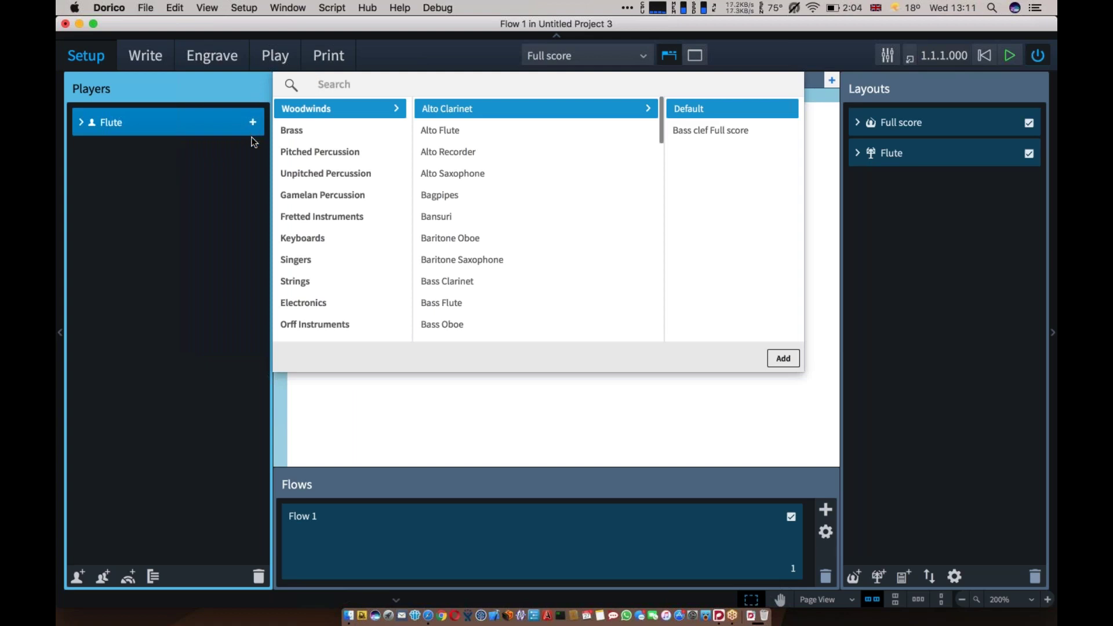
key("Escape")
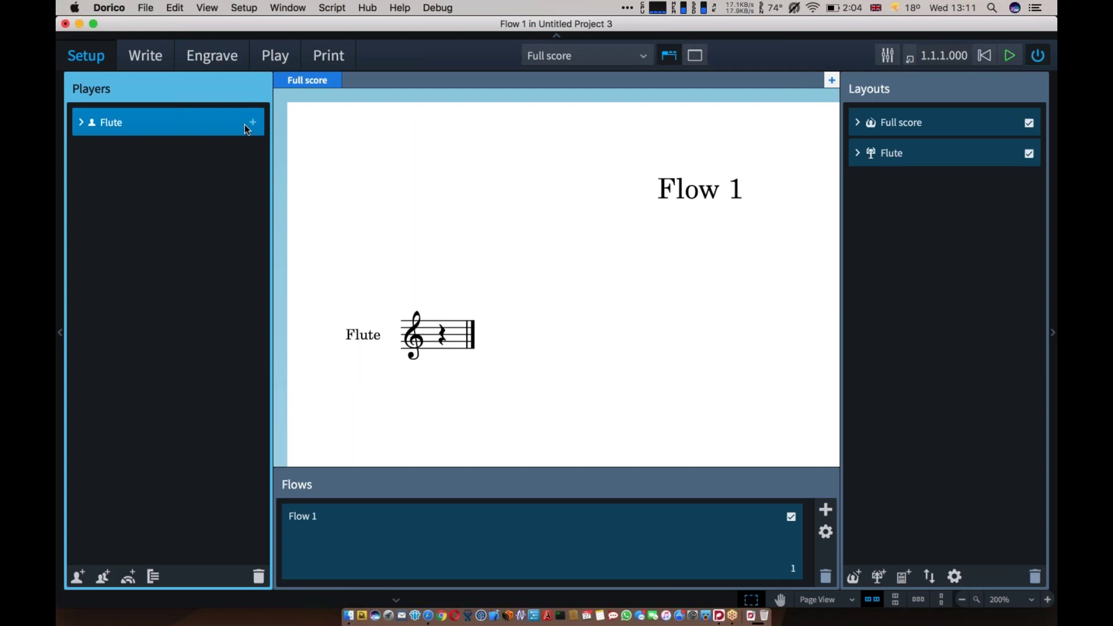
left_click(252, 122)
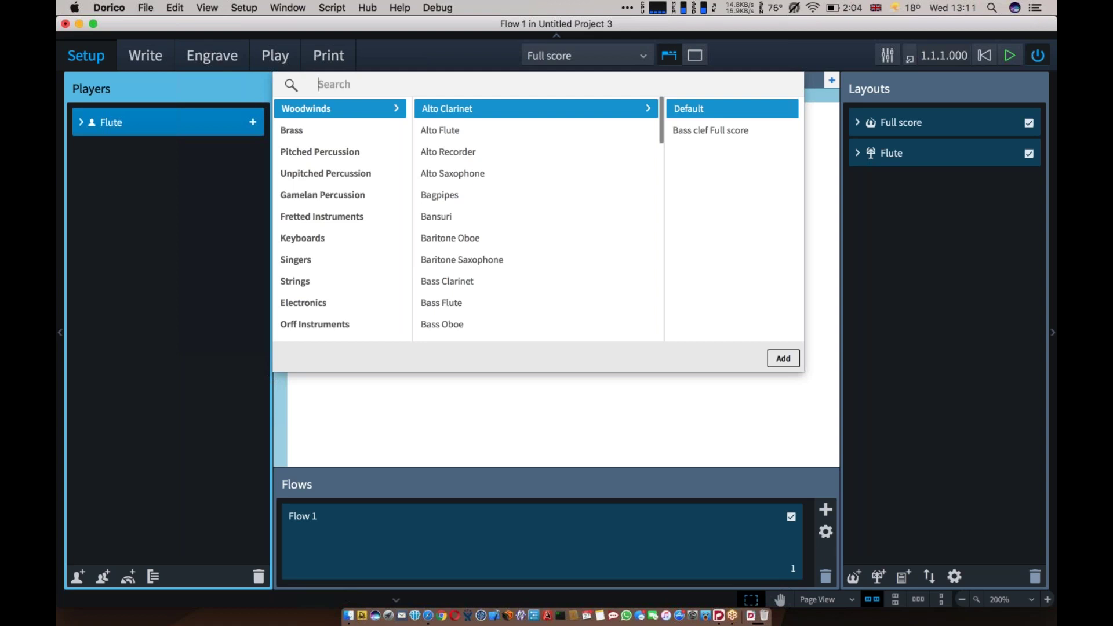
type("picc")
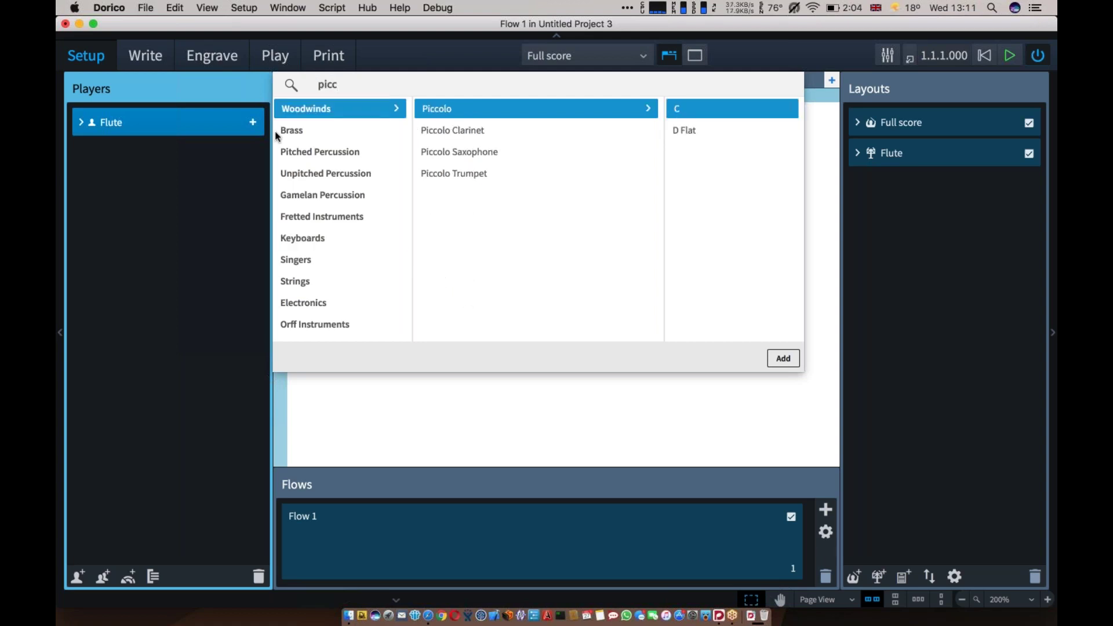
left_click(777, 361)
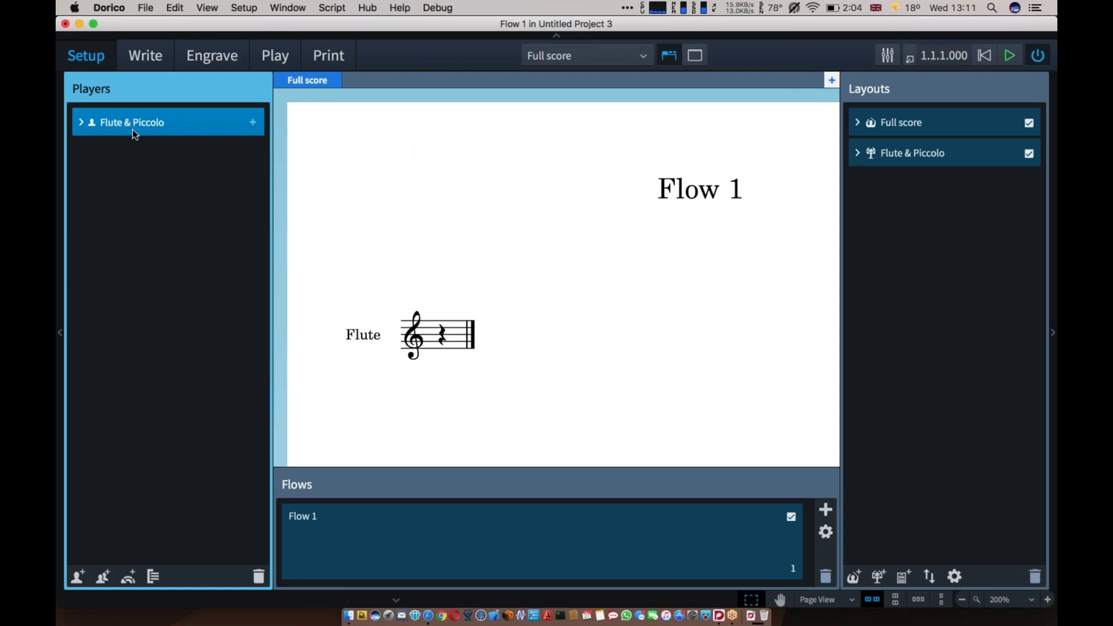
left_click(82, 124)
mouse_move(128, 147)
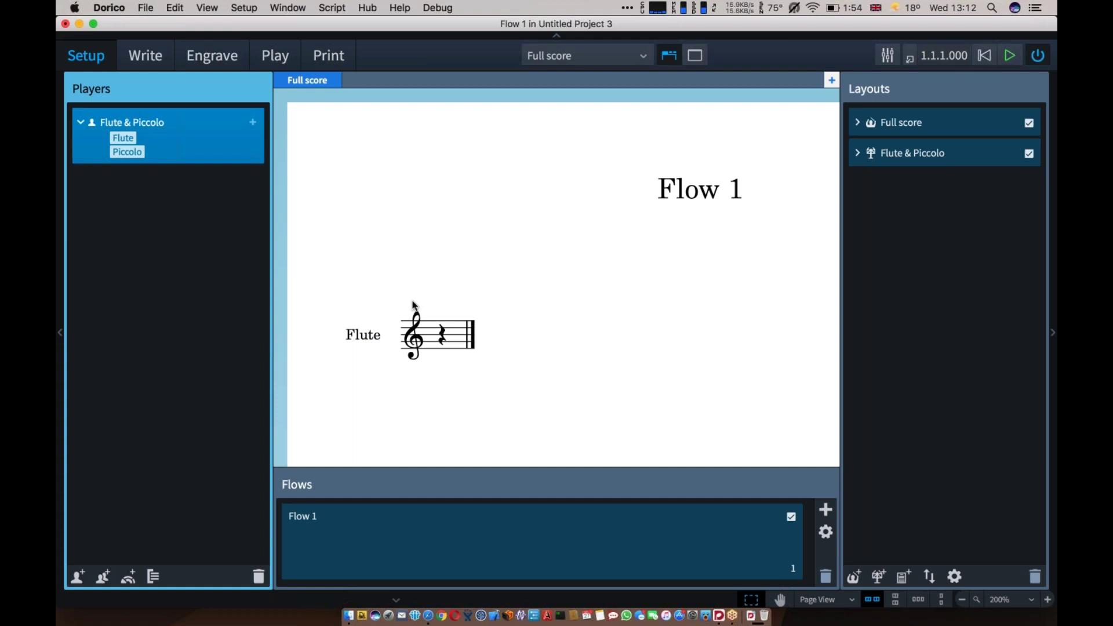
Add a solo player holding a Piano, and try it above the Flute & Piccolo player before returning it below
key("shift+p")
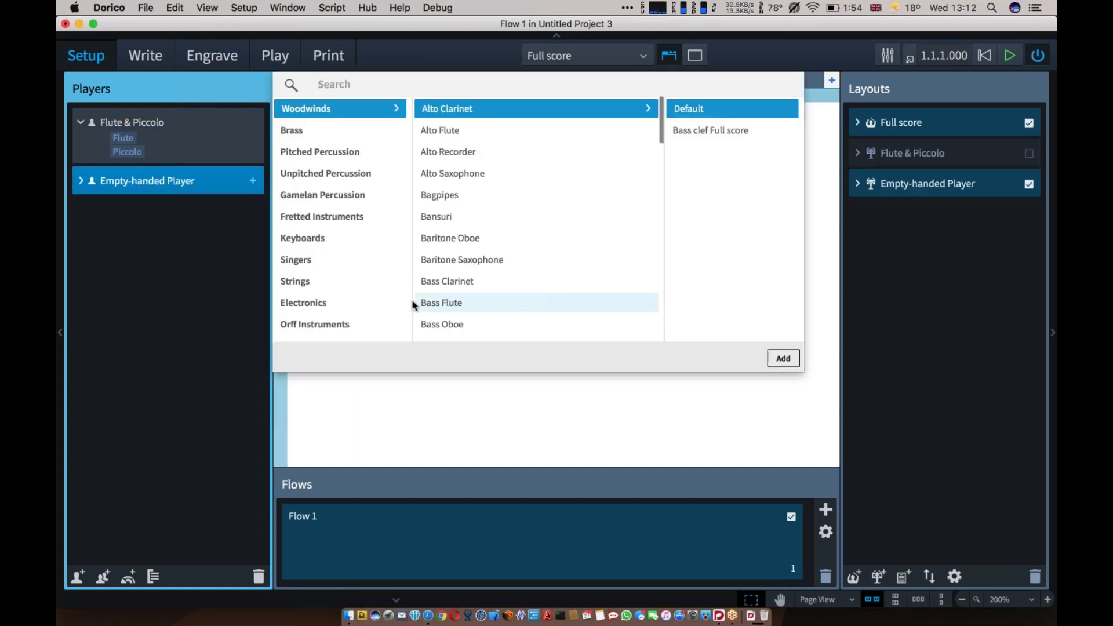
type("piano")
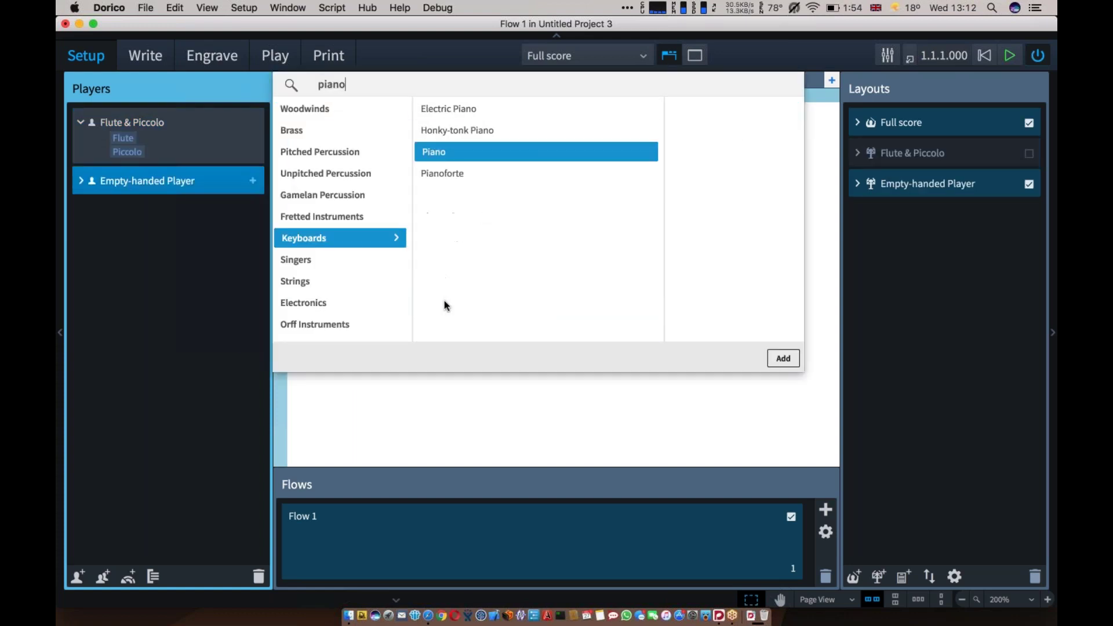
left_click(787, 361)
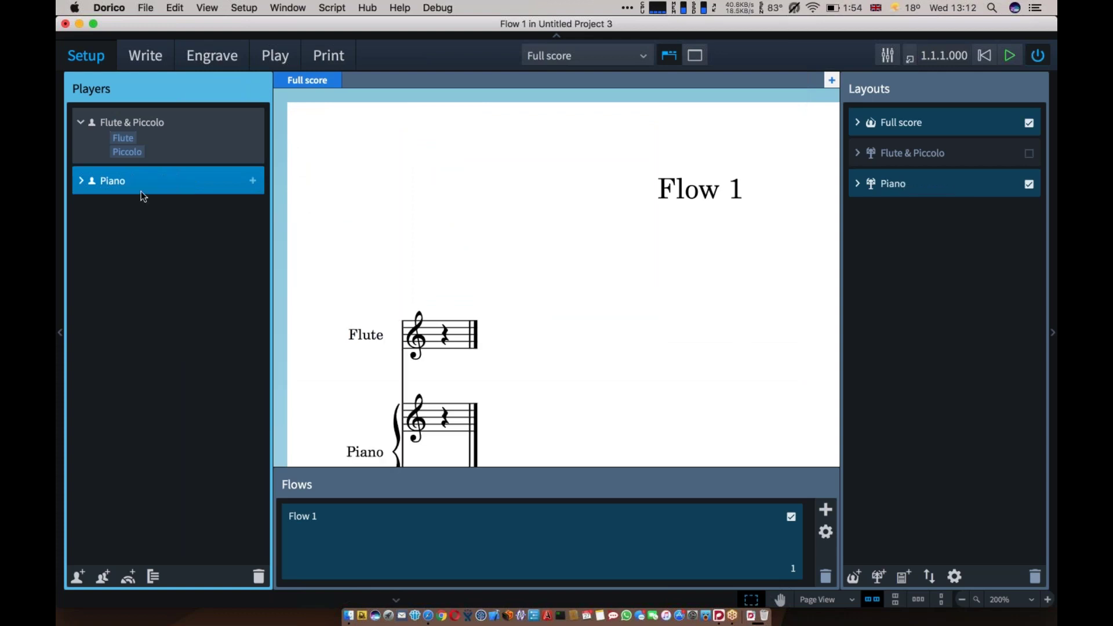
left_click_drag(140, 181, 137, 112)
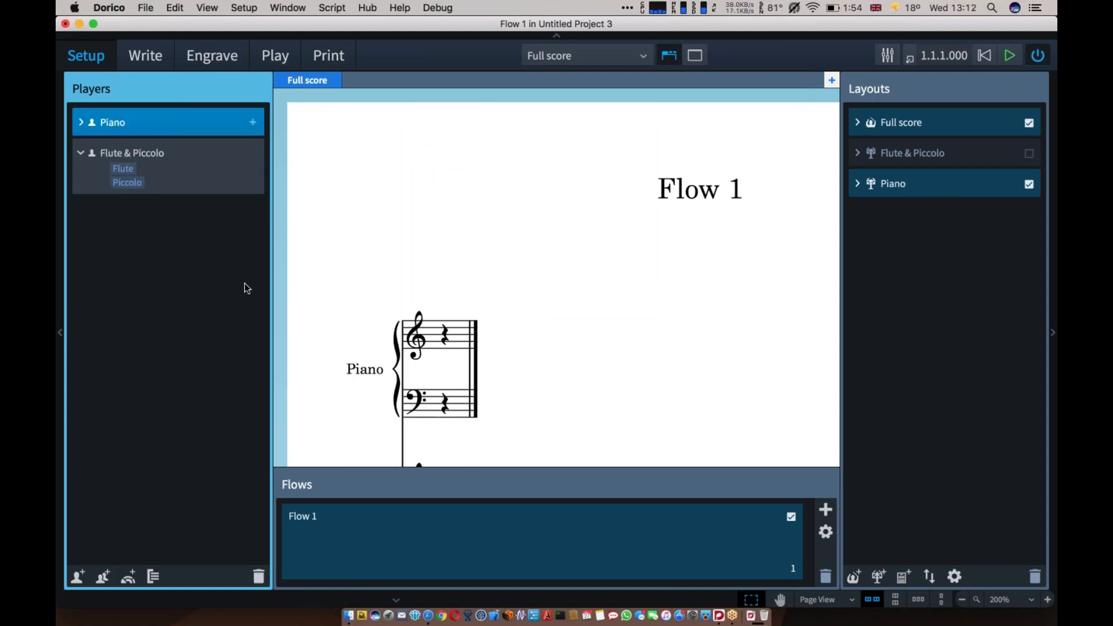
left_click_drag(148, 123, 148, 196)
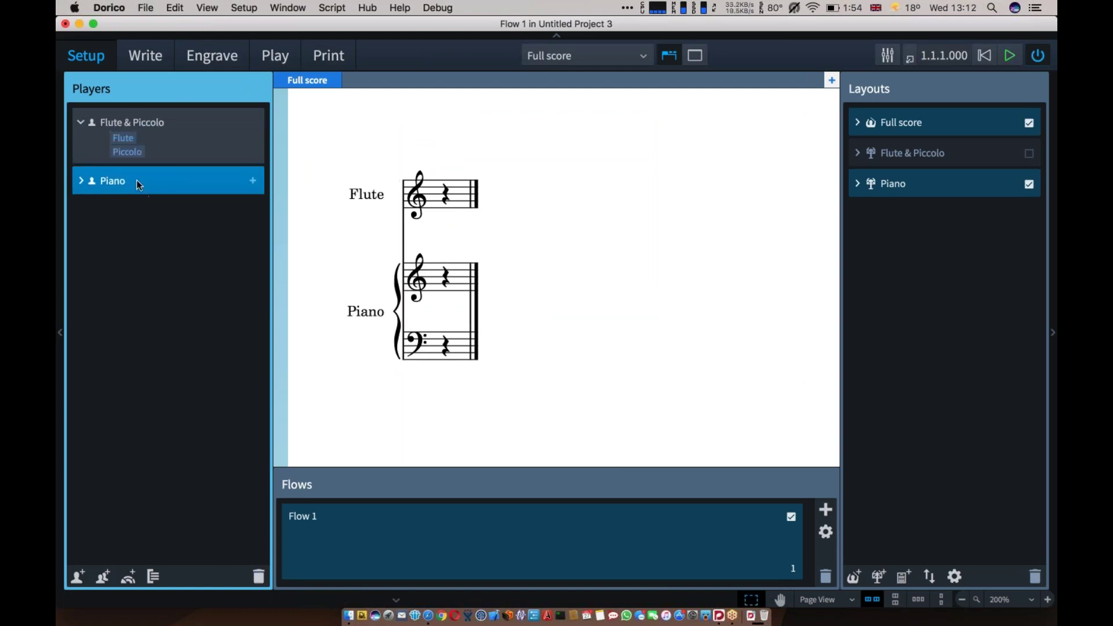
Add an empty-handed solo player between Flute & Piccolo and Piano, and move the Piccolo from the flute player to it
key("shift+p")
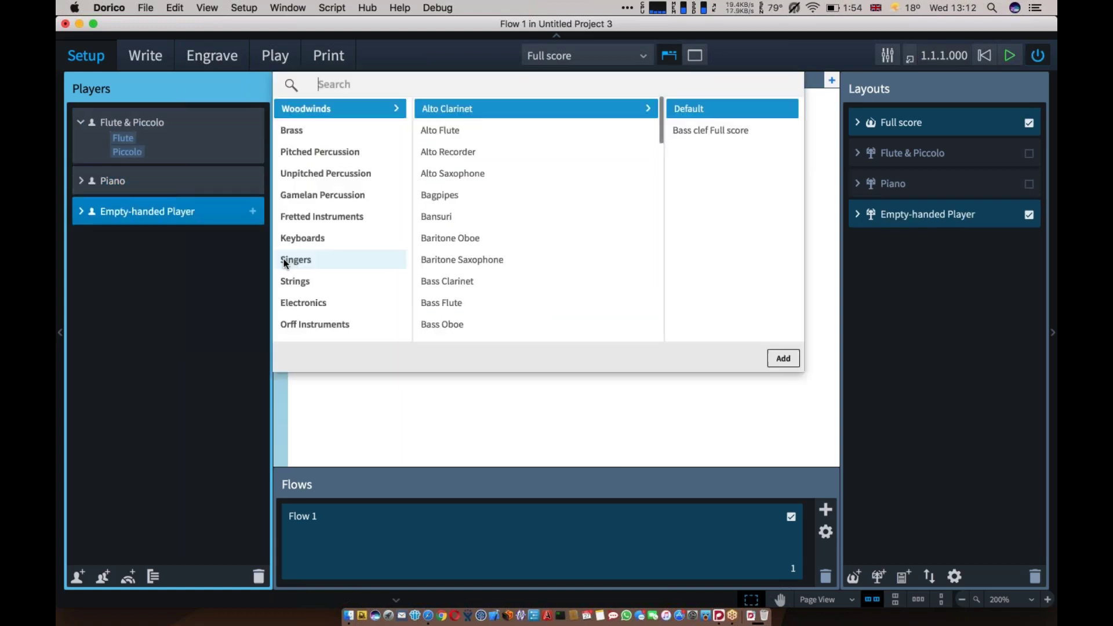
key("Escape")
left_click_drag(153, 217, 149, 169)
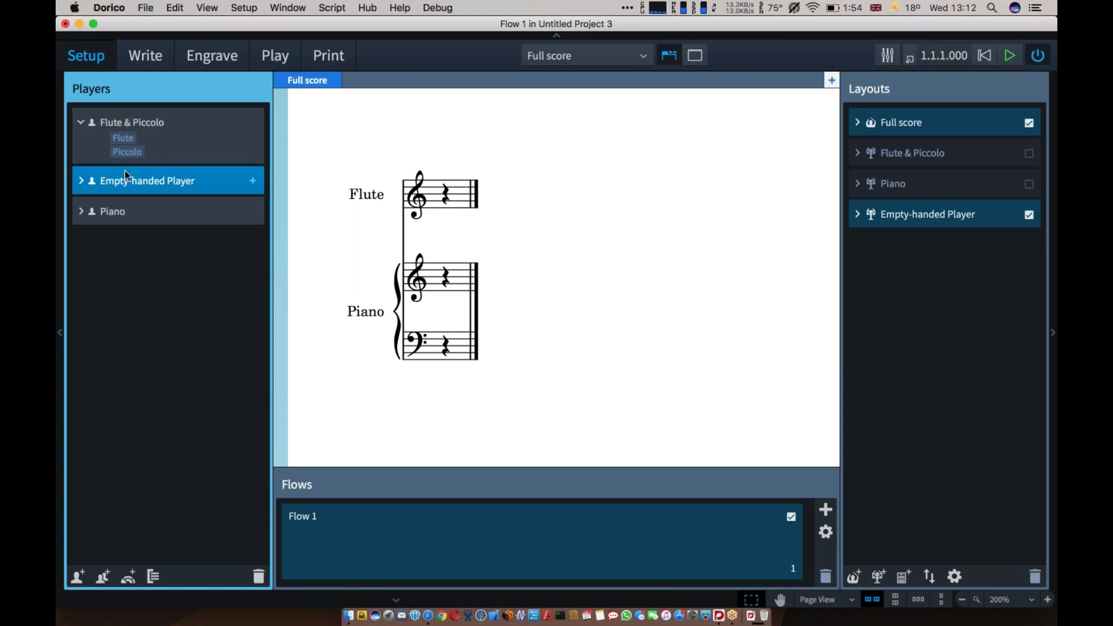
left_click_drag(127, 151, 143, 177)
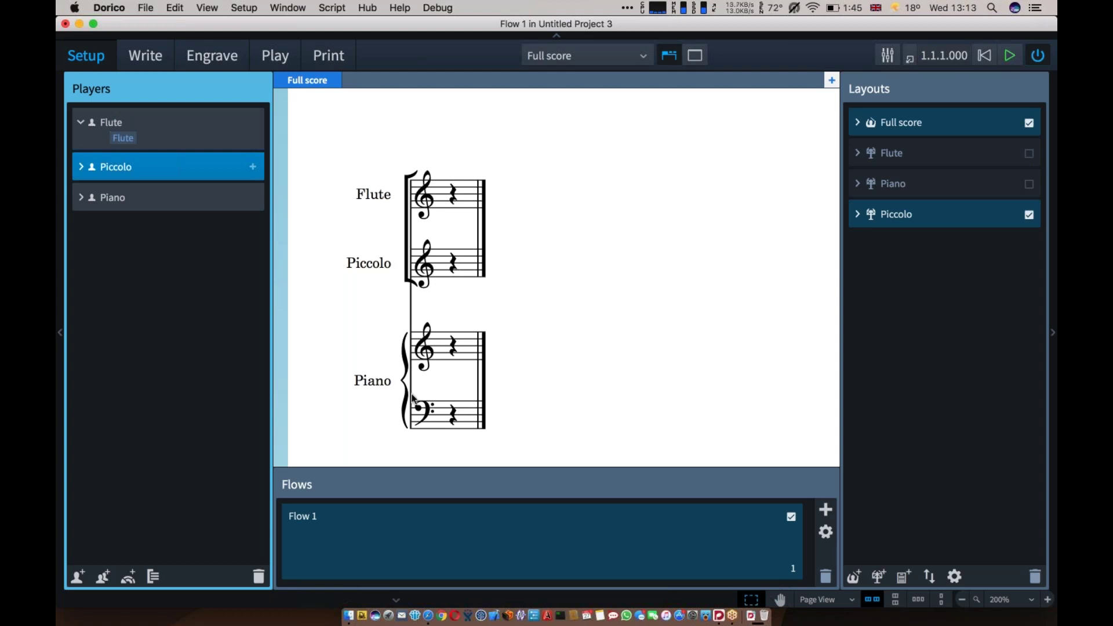
Add a second flow to the project, and select each flow in turn to compare its assigned players and layouts
left_click(483, 548)
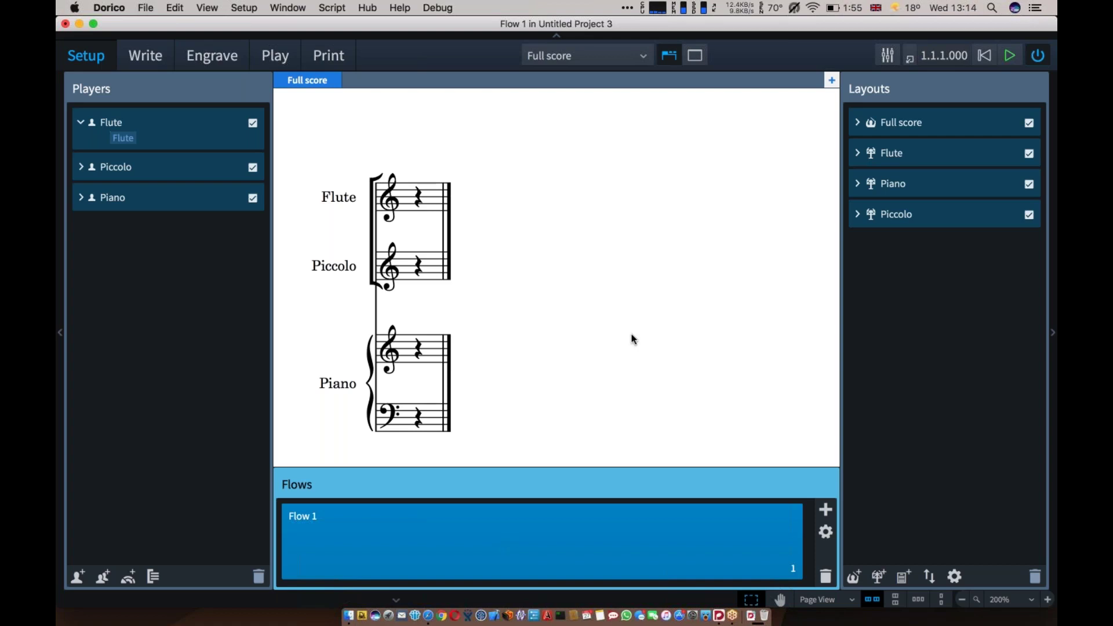
scroll(636, 335, "down", 6)
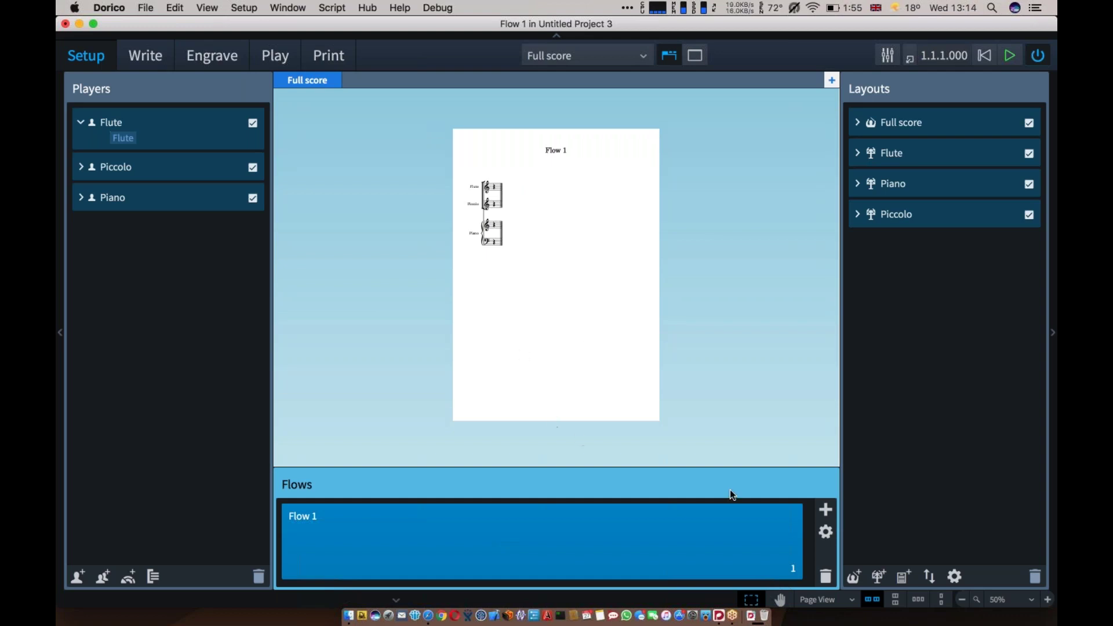
left_click(830, 511)
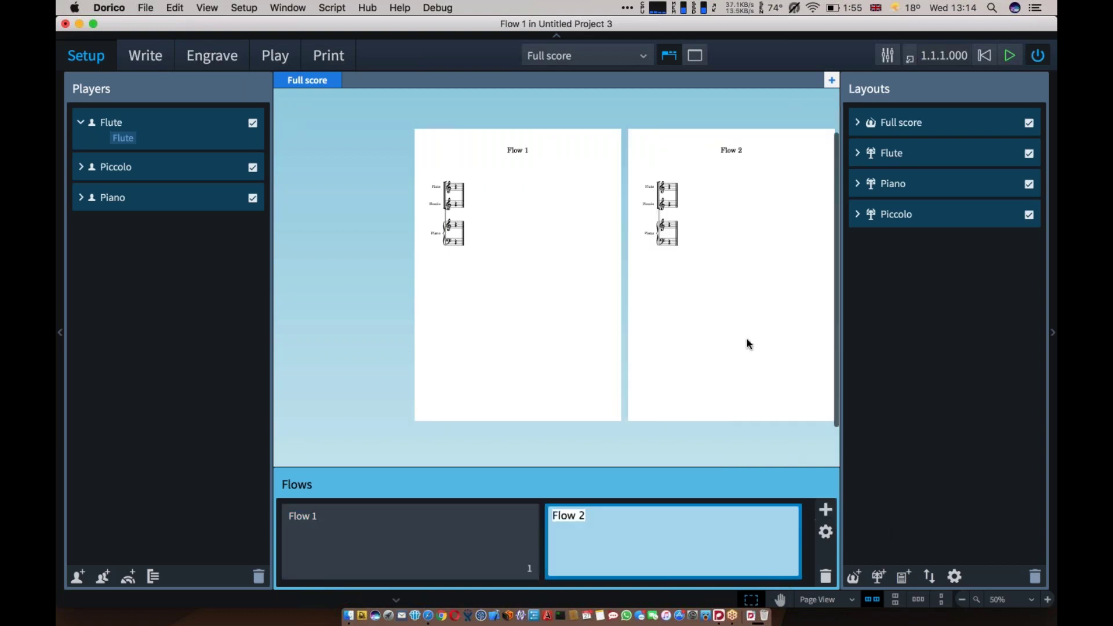
left_click(416, 530)
left_click(618, 536)
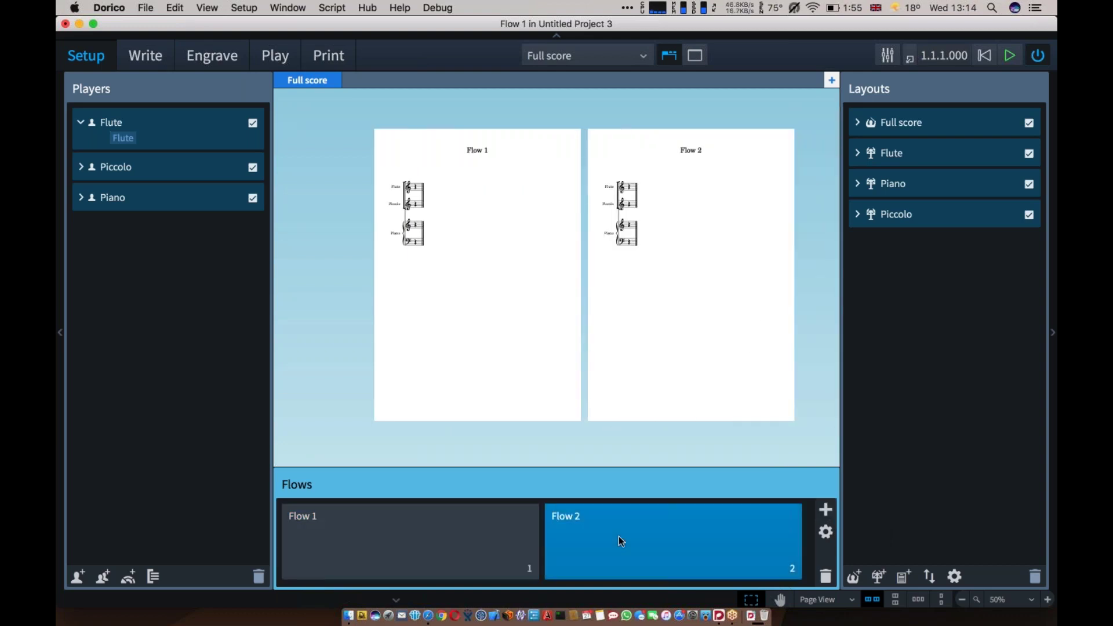
left_click(493, 536)
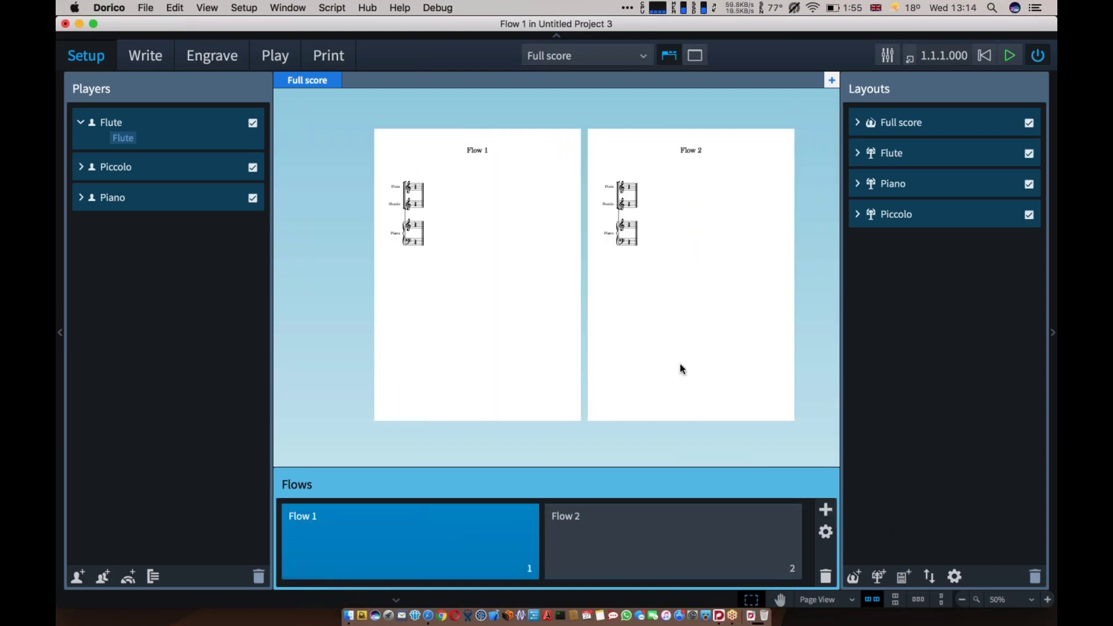
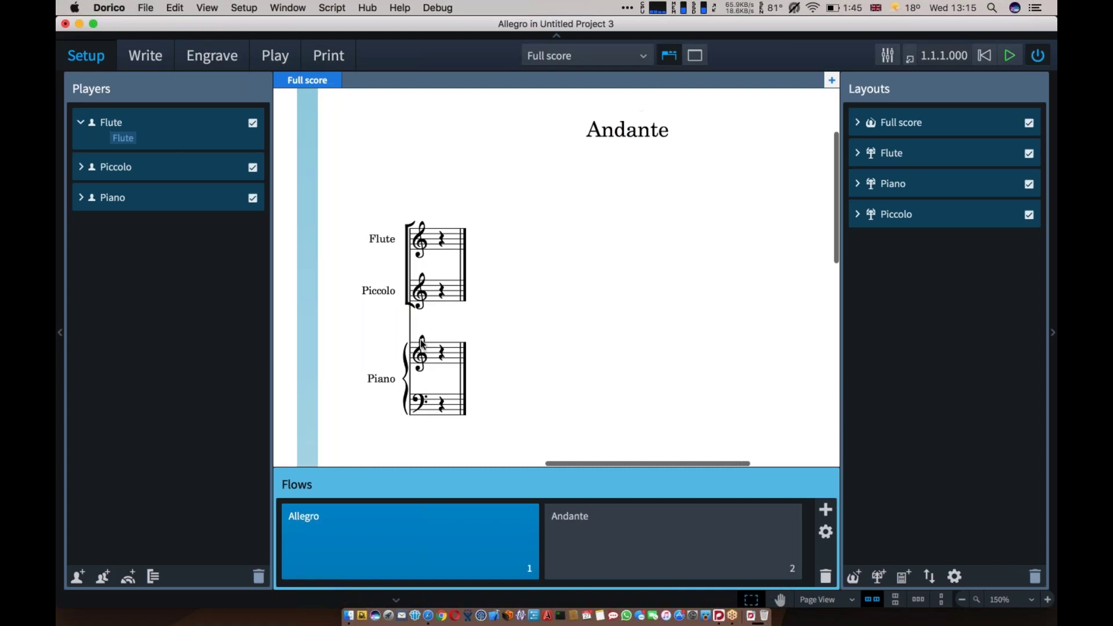
Exclude the Piccolo player from the Andante flow
left_click(665, 534)
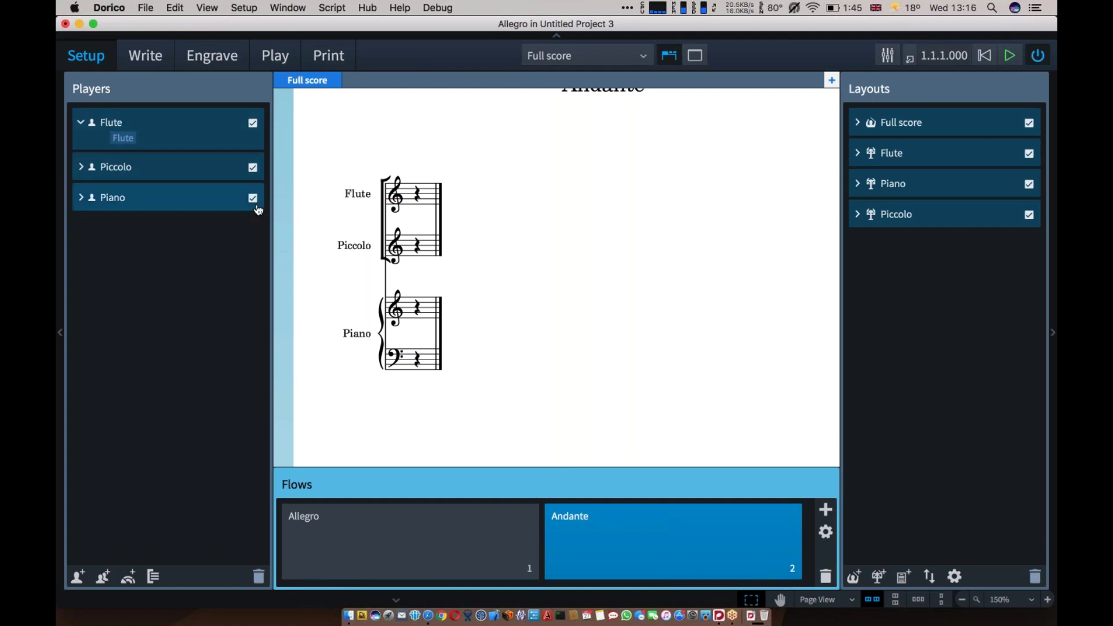
left_click(253, 169)
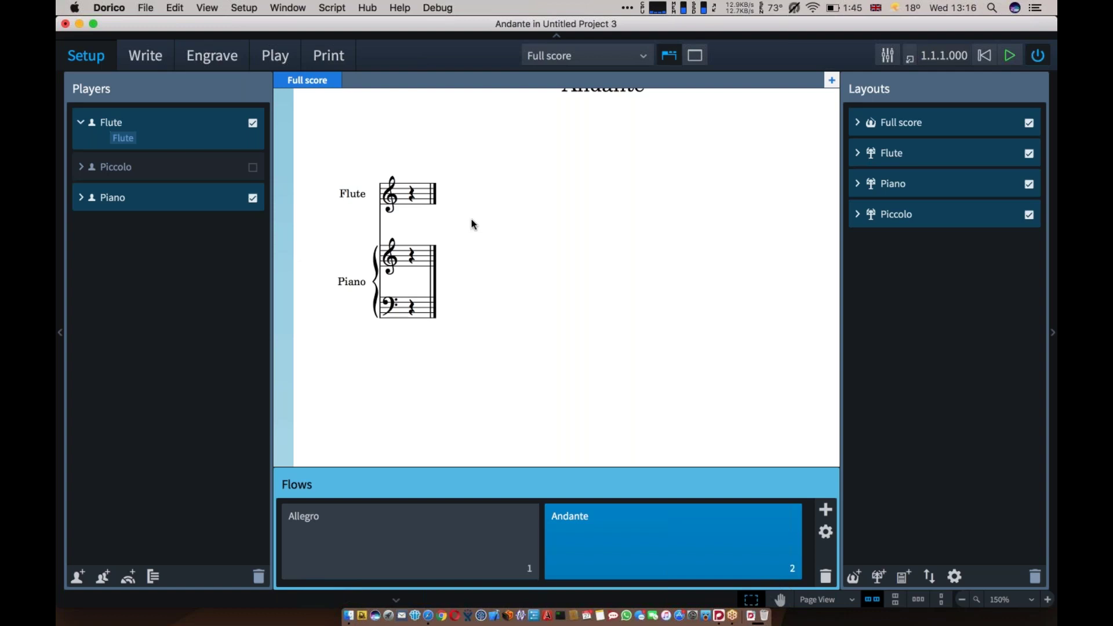
Add a solo player holding a Cor Anglais by searching for "cor", and place it between Piccolo and Piano
key("shift+p")
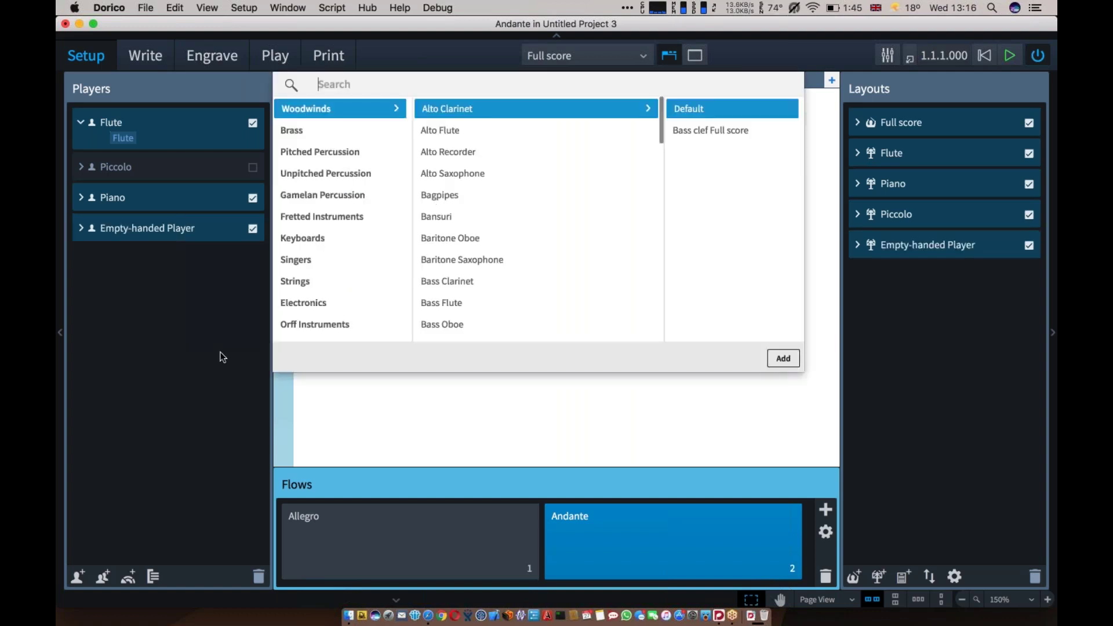
type("cor")
key("Escape")
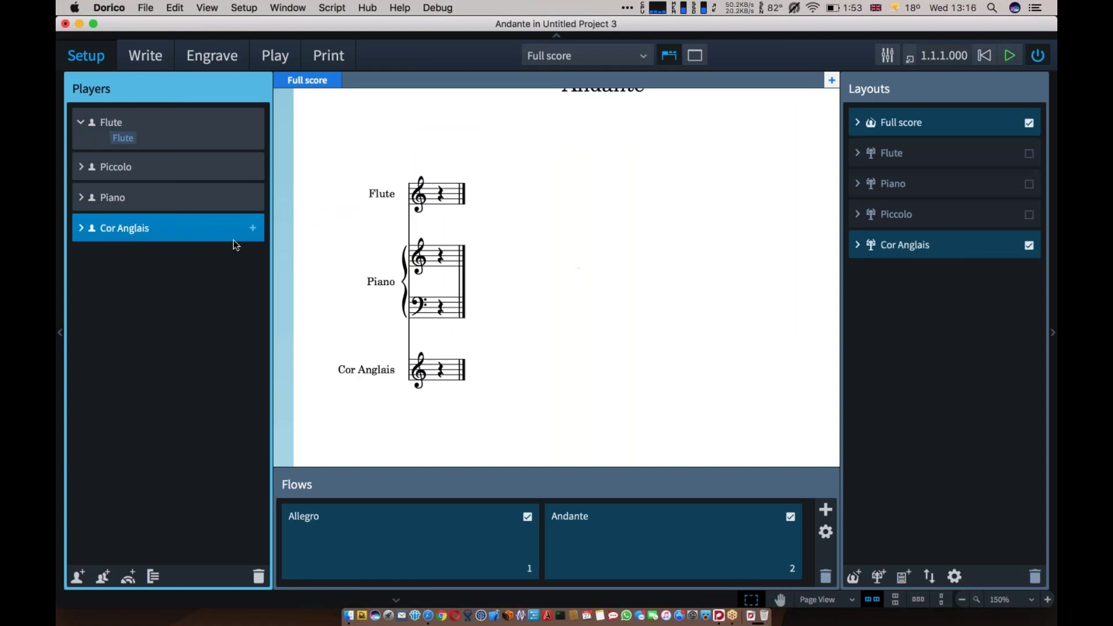
left_click_drag(214, 222, 209, 182)
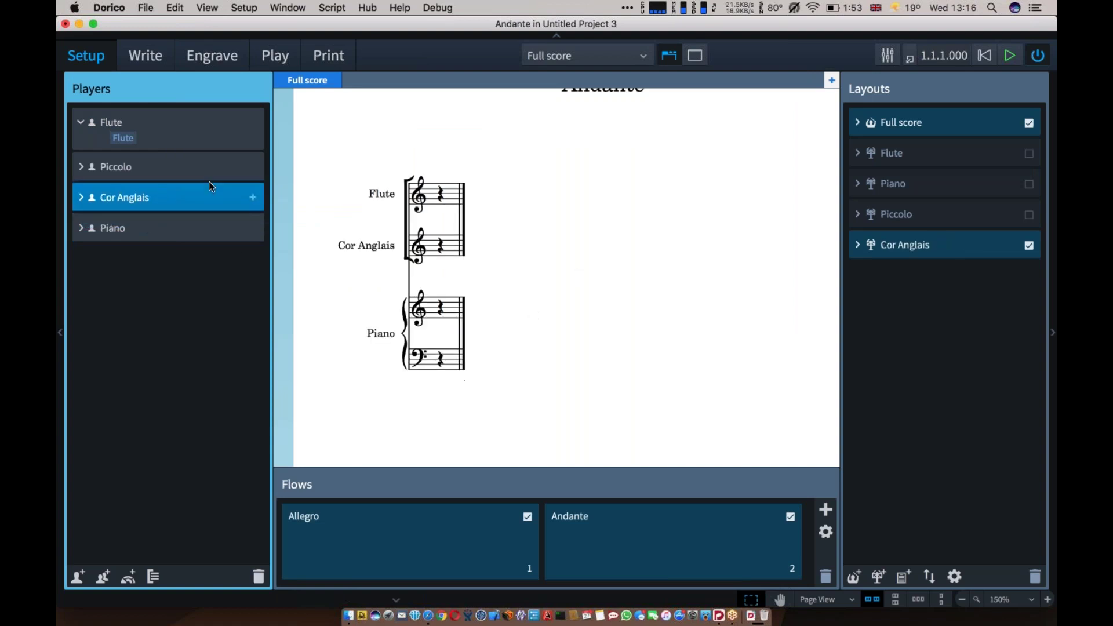
Exclude the Cor Anglais player from the Allegro flow, and check the resulting instruments in the Andante flow
left_click(558, 546)
left_click(464, 540)
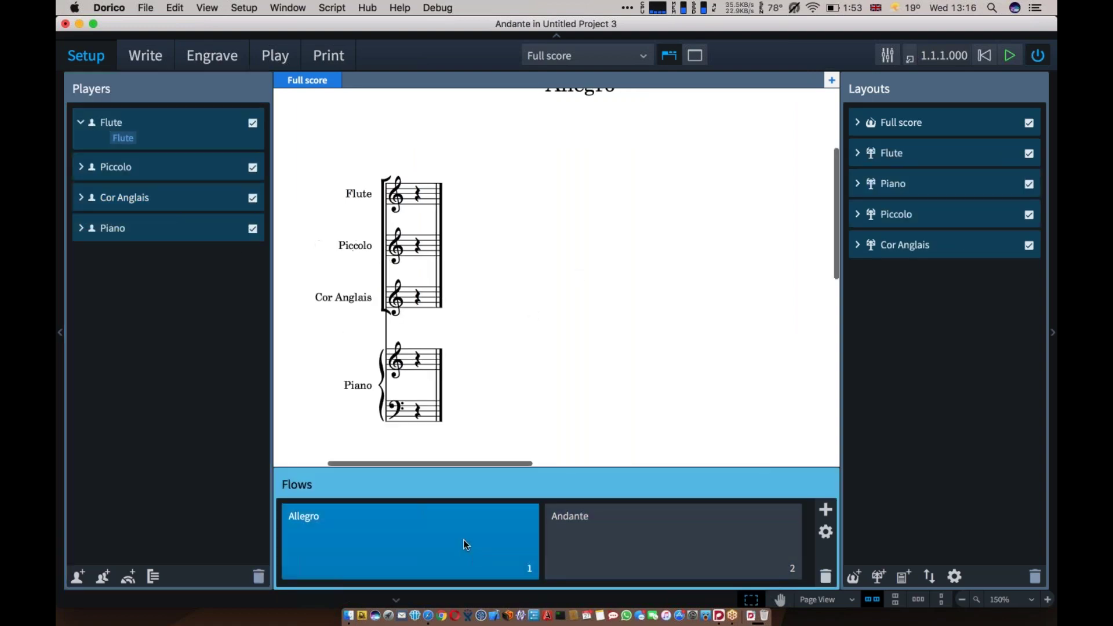
left_click(253, 198)
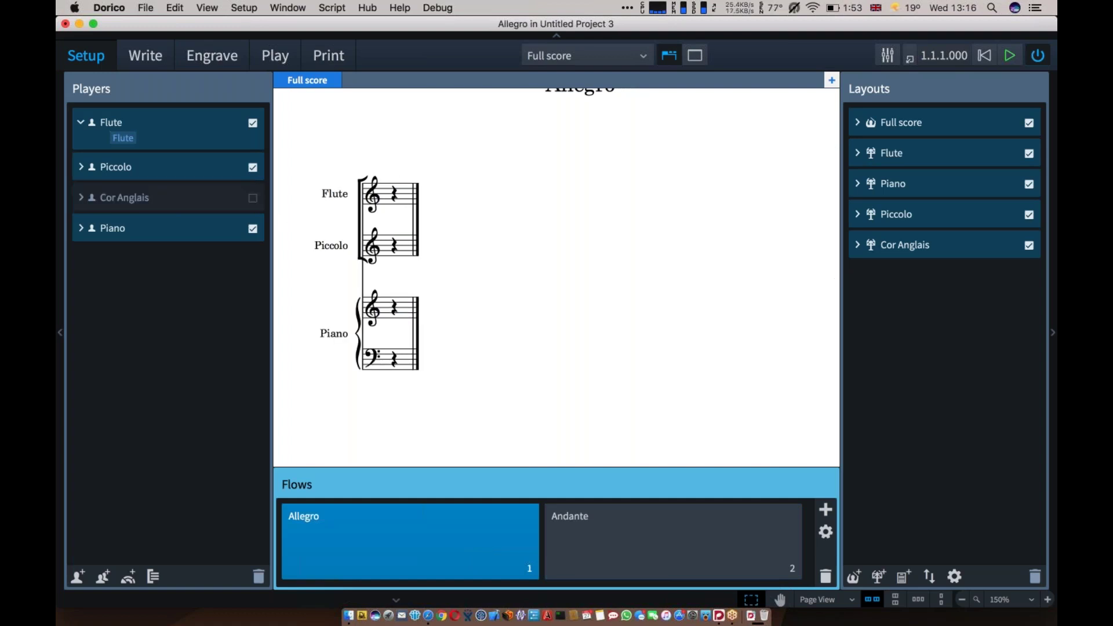
scroll(556, 278, "right", 10)
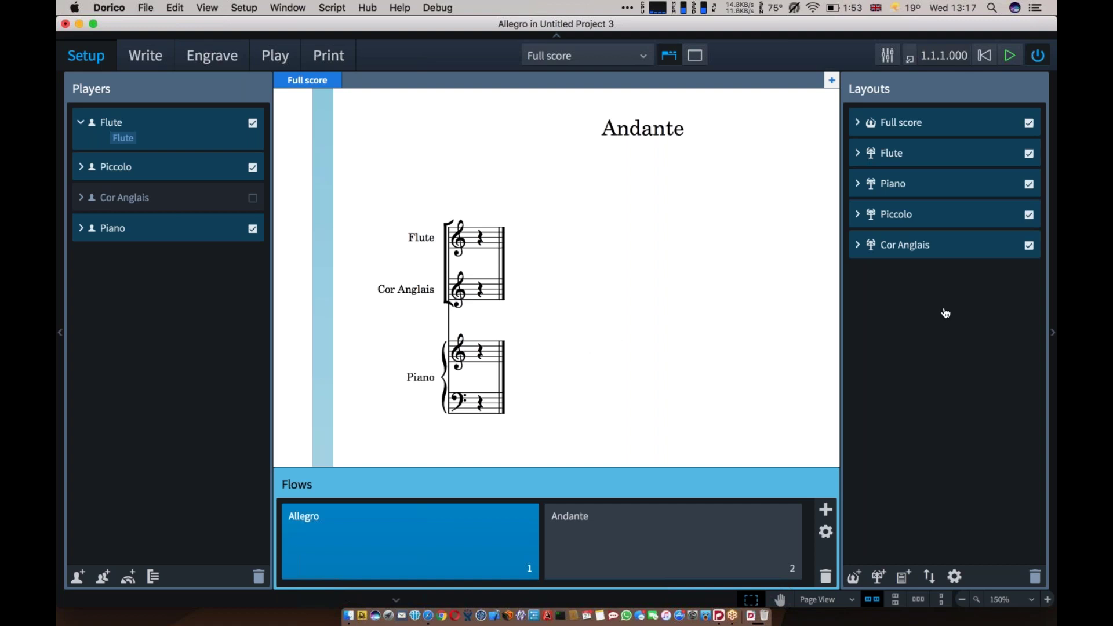
Examine which players and flows are assigned to the Full score layout and to each individual part layout
left_click(892, 128)
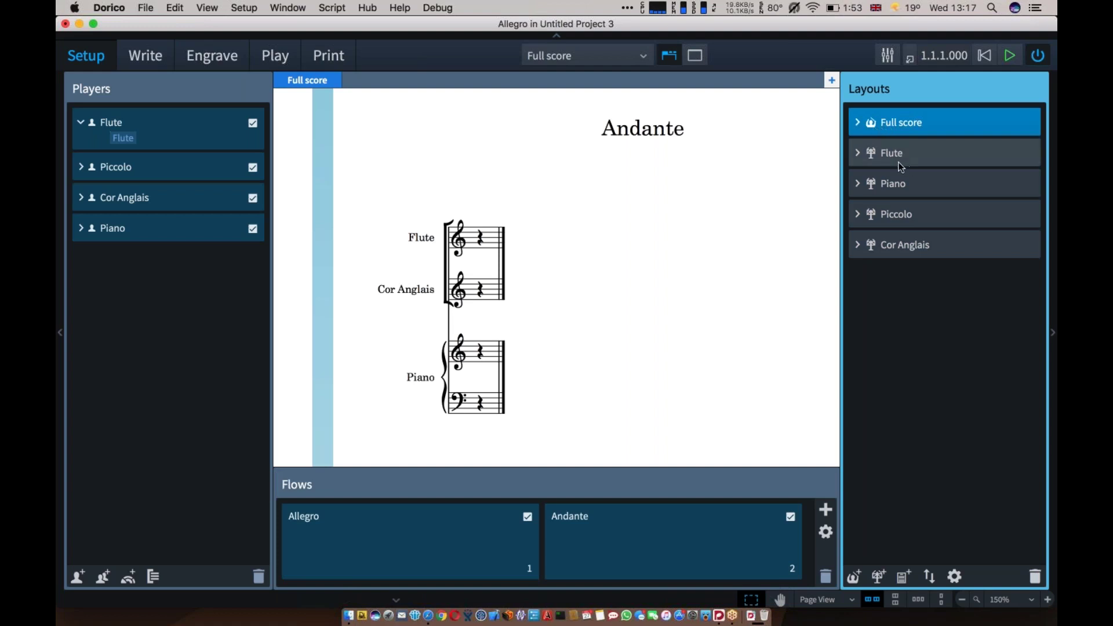
left_click(933, 150)
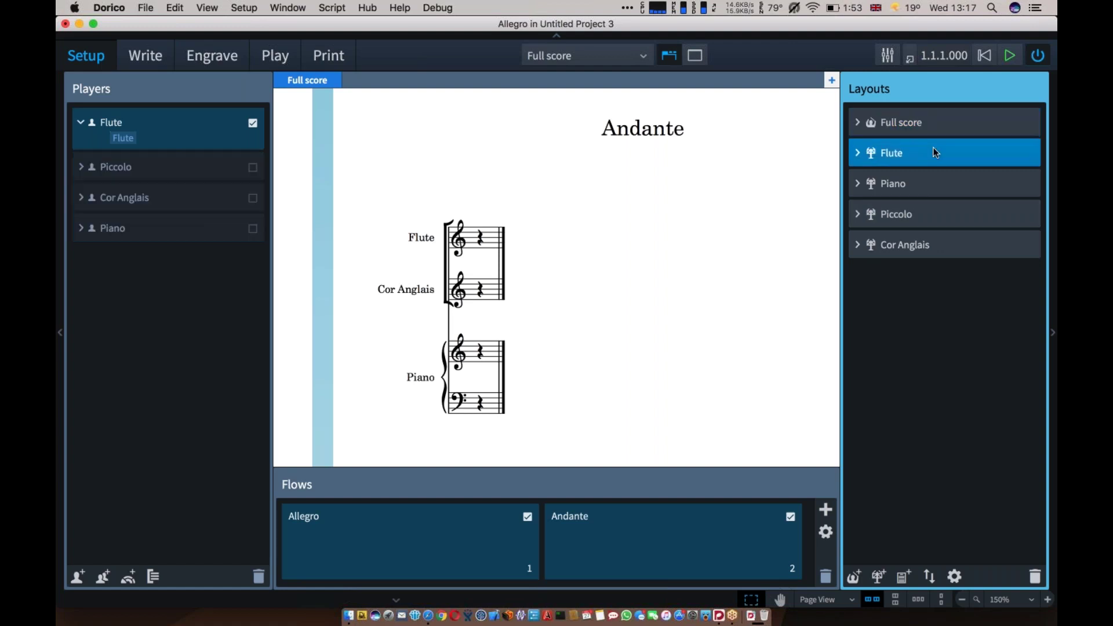
left_click(902, 188)
left_click(914, 210)
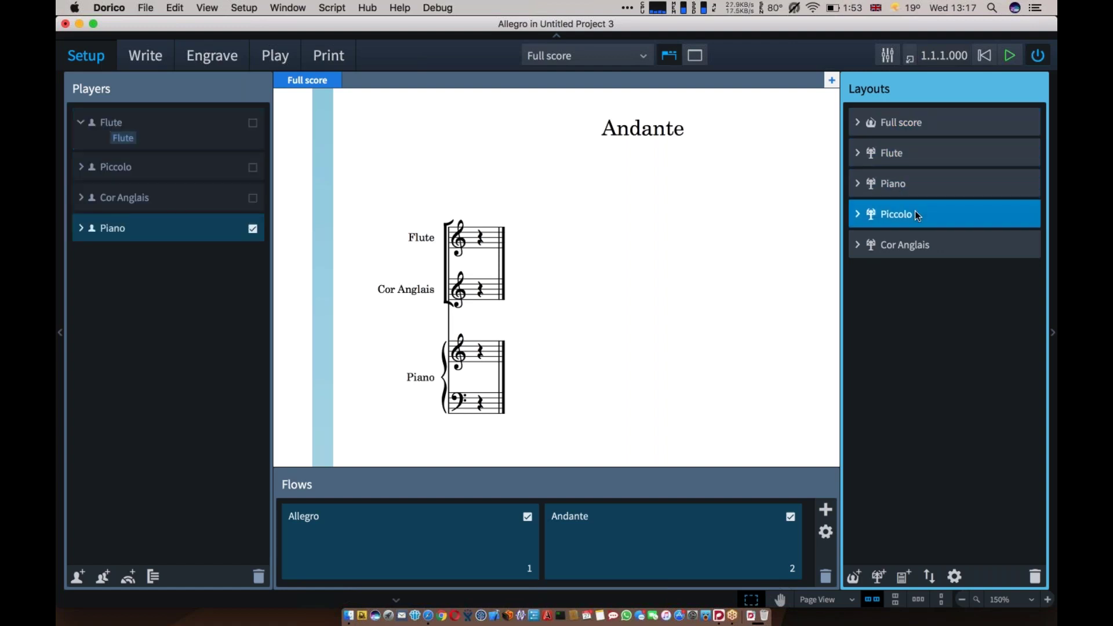
left_click(930, 245)
left_click(940, 153)
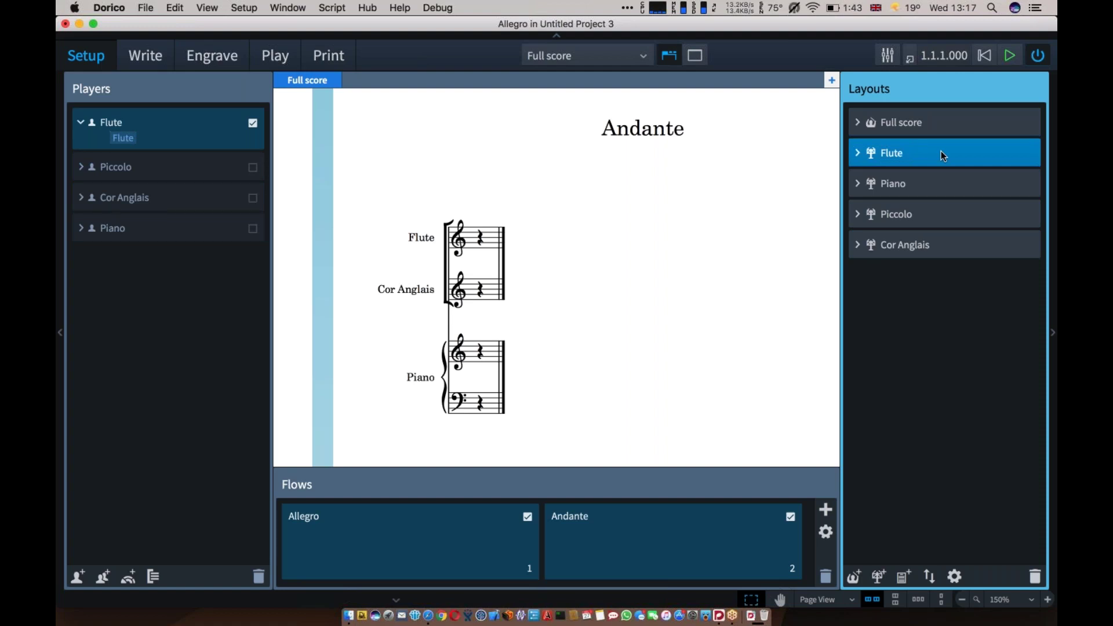
Add a custom score layout, and compare the players assigned to the Full score layout with those in the Flute layout
left_click(903, 577)
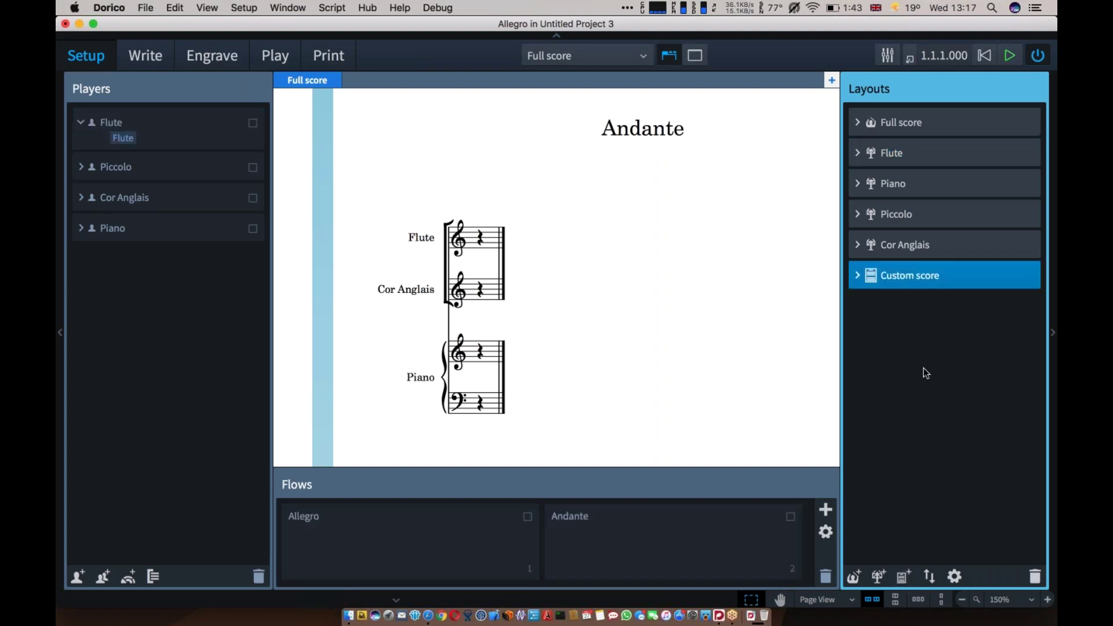
left_click(945, 134)
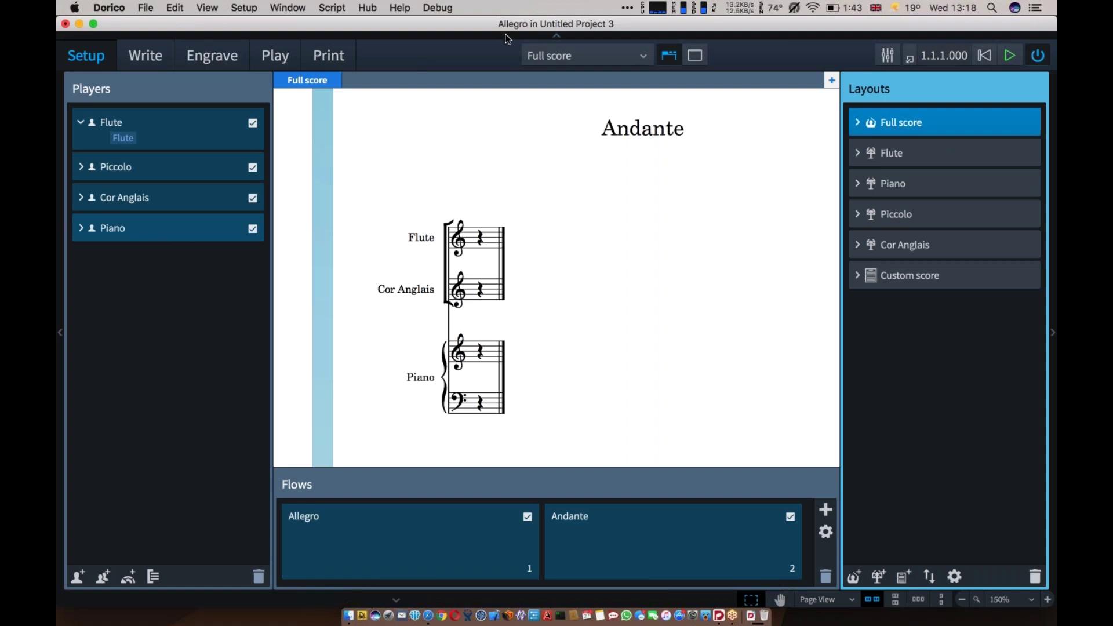
left_click(952, 155)
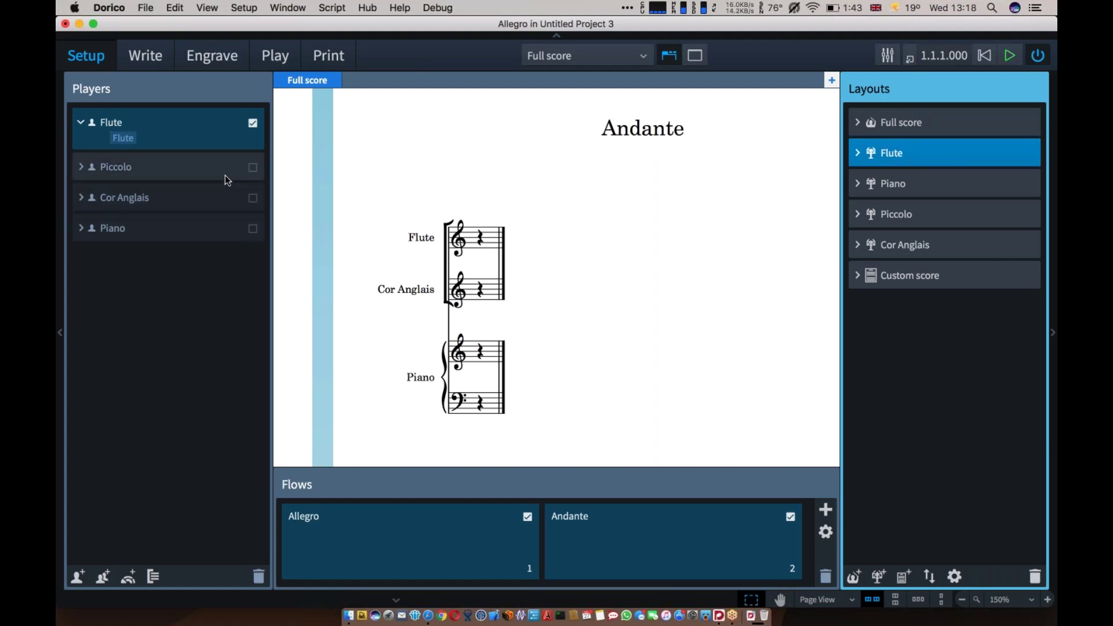
Try assigning the Piccolo player to the Flute layout, and review which player belongs to each part layout
left_click(253, 168)
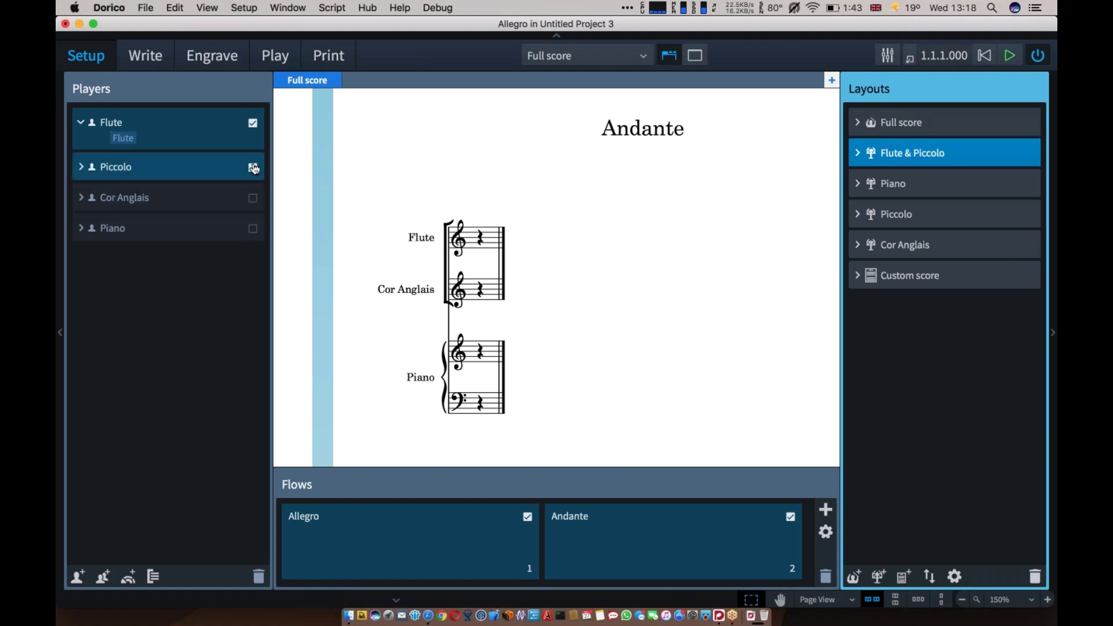
left_click(252, 167)
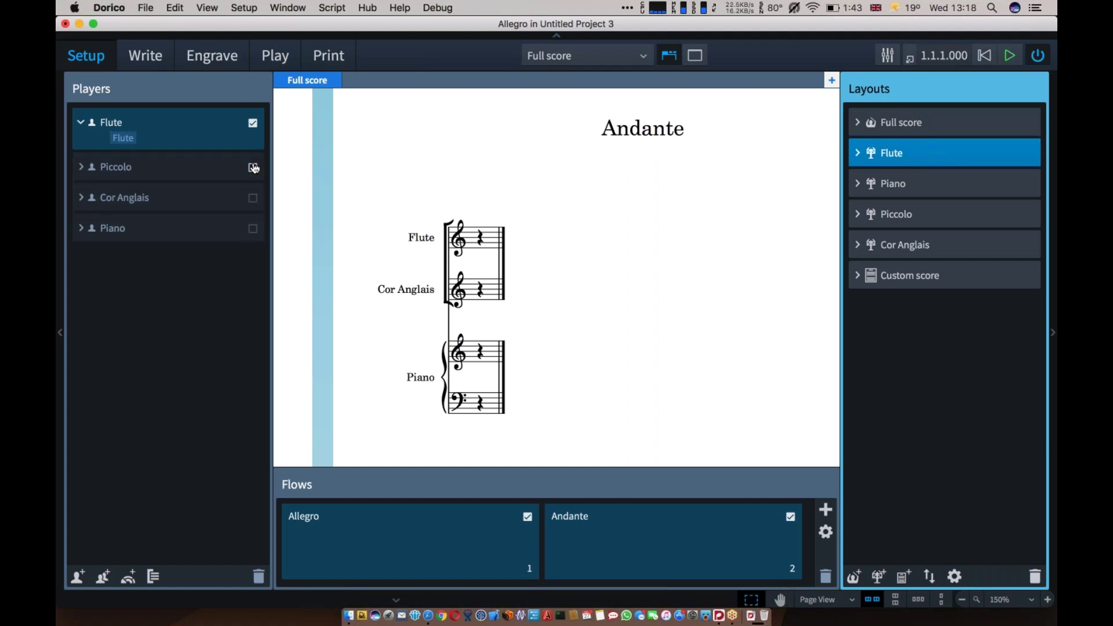
left_click(940, 236)
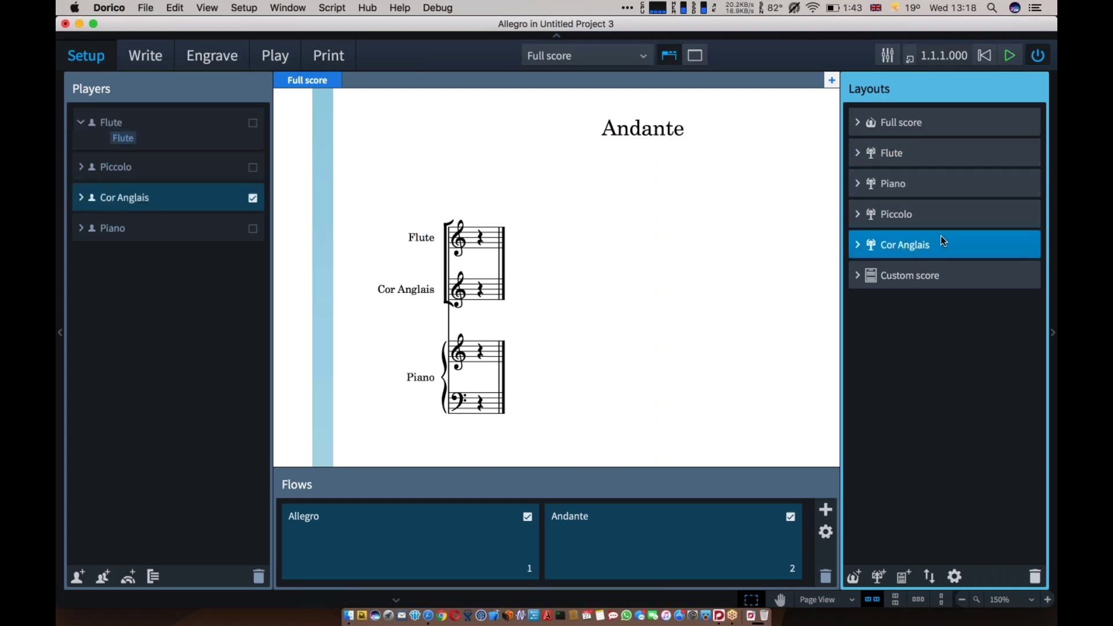
left_click(924, 212)
left_click(916, 189)
left_click(917, 152)
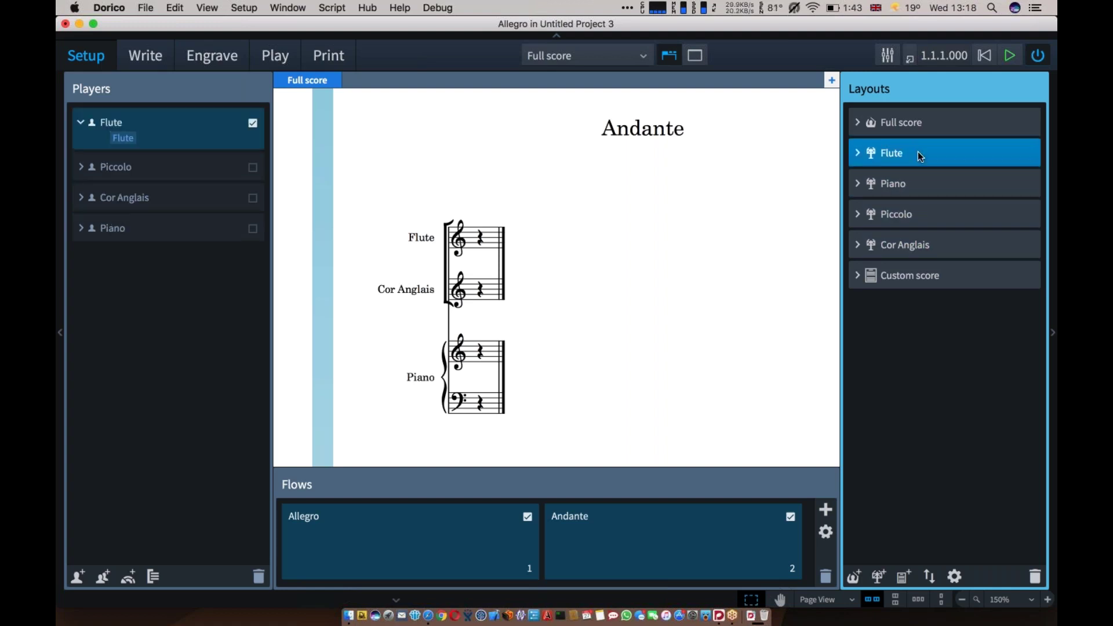
left_click(931, 237)
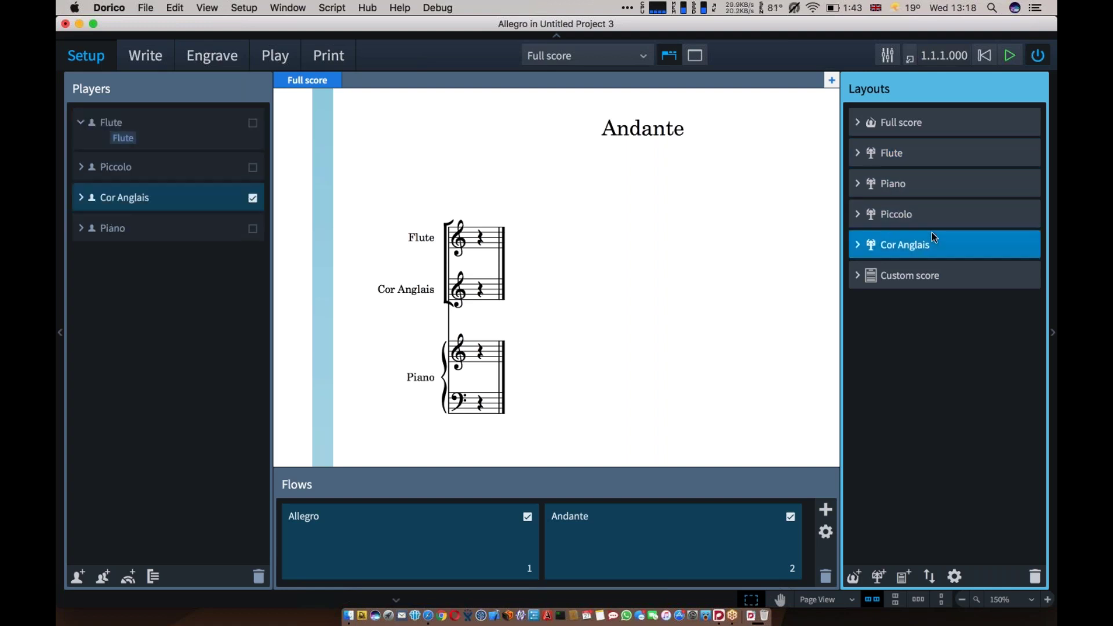
Assign the Andante flow and the Flute and Piccolo players to the Custom score layout
left_click(933, 276)
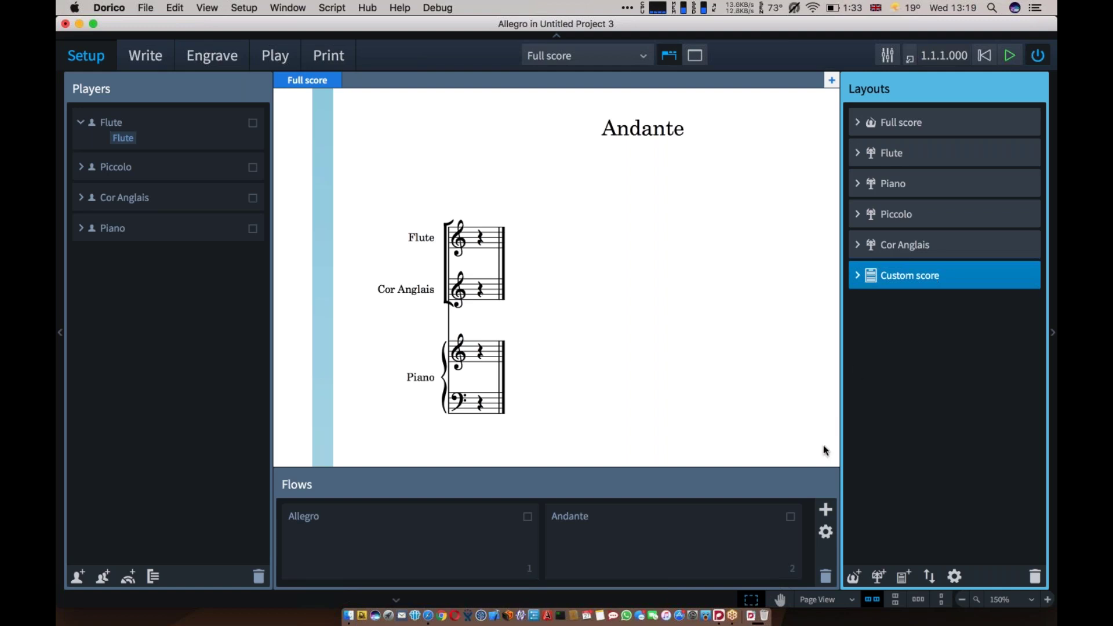
left_click(790, 517)
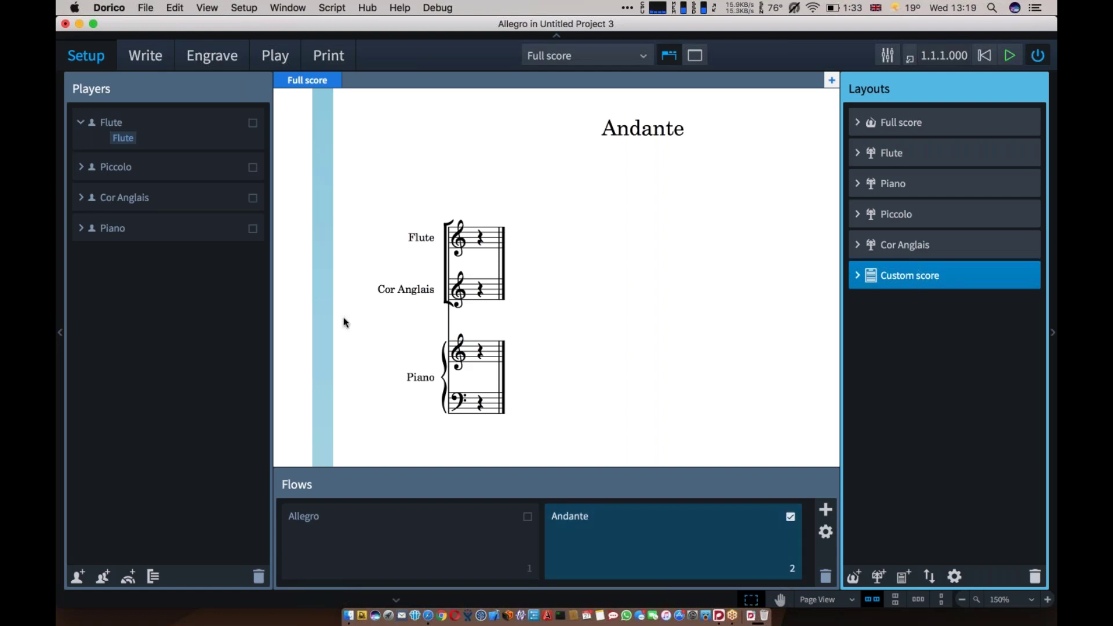
left_click(252, 123)
left_click(253, 167)
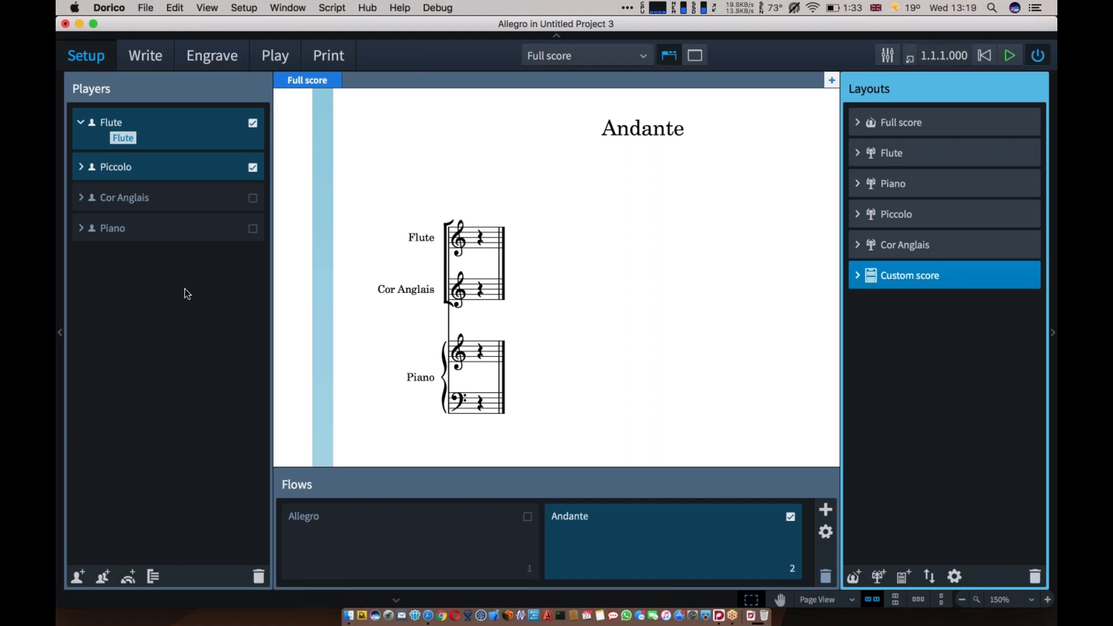
Add a solo player holding a second Piano by searching the instruments for "piano"
key("shift+p")
type("piano")
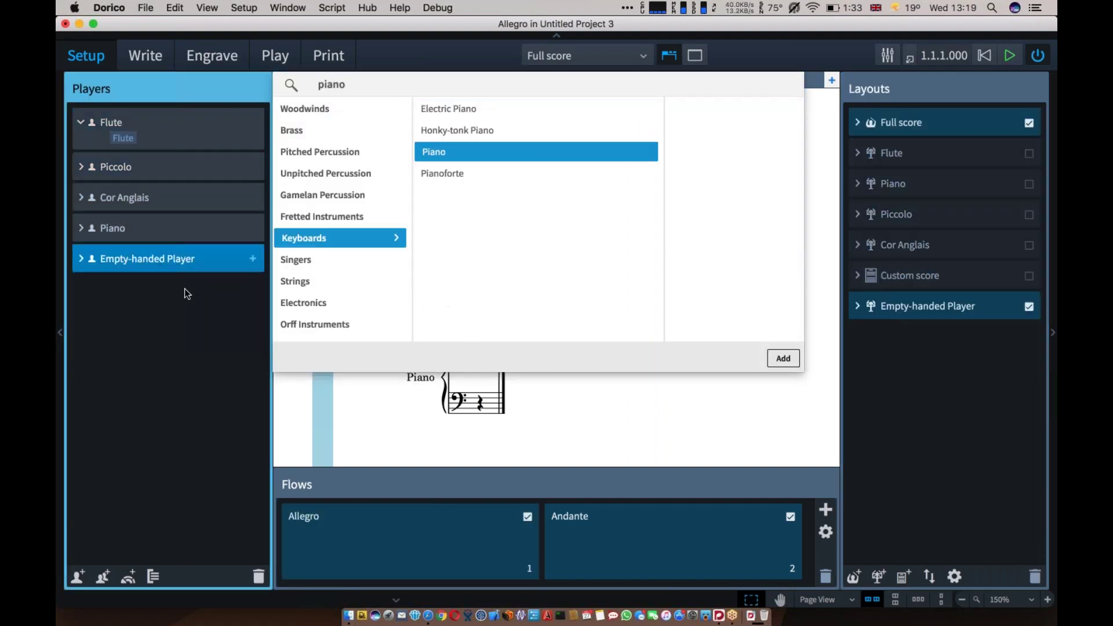
key("Escape")
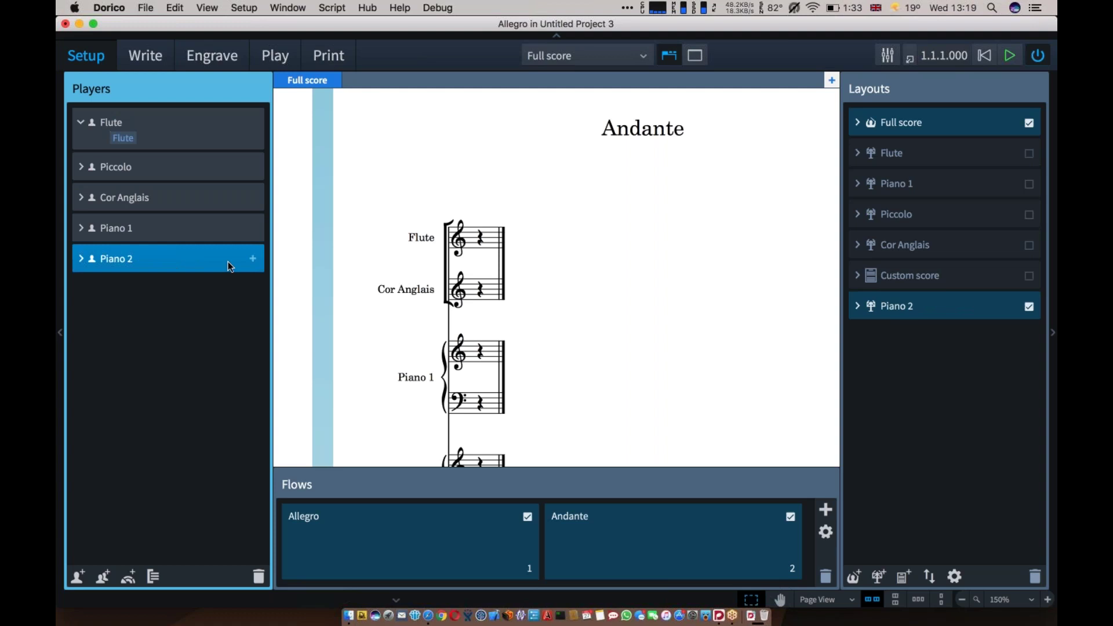
Remove the Piano 2 player from the Full score layout and assign it to the Custom score layout
left_click(934, 123)
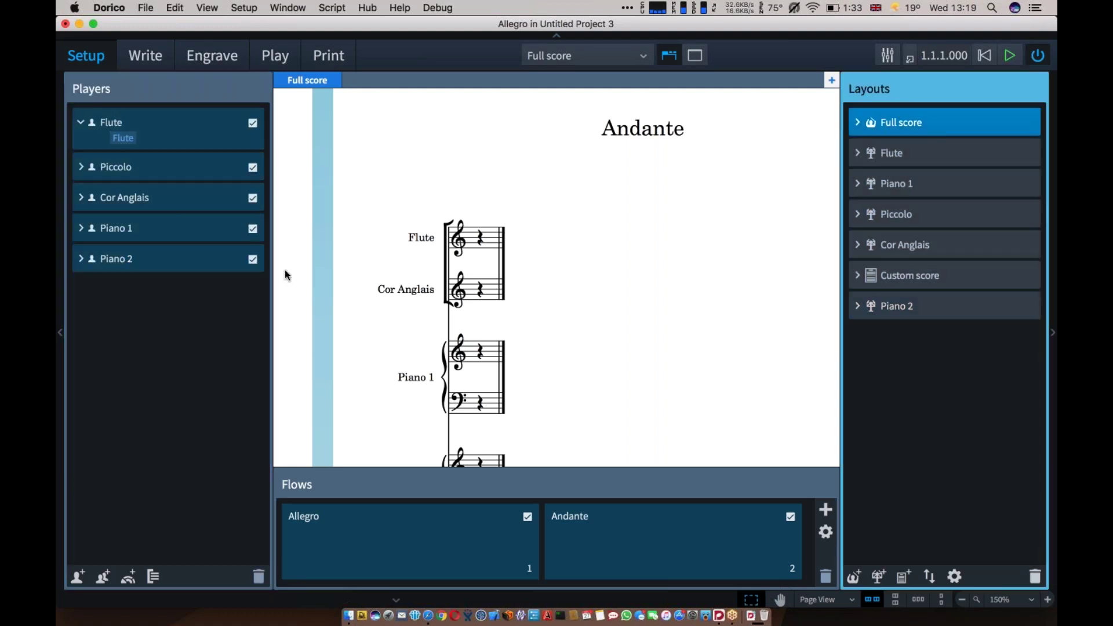
left_click(252, 259)
scroll(537, 290, "down", 4)
scroll(537, 289, "right", 1)
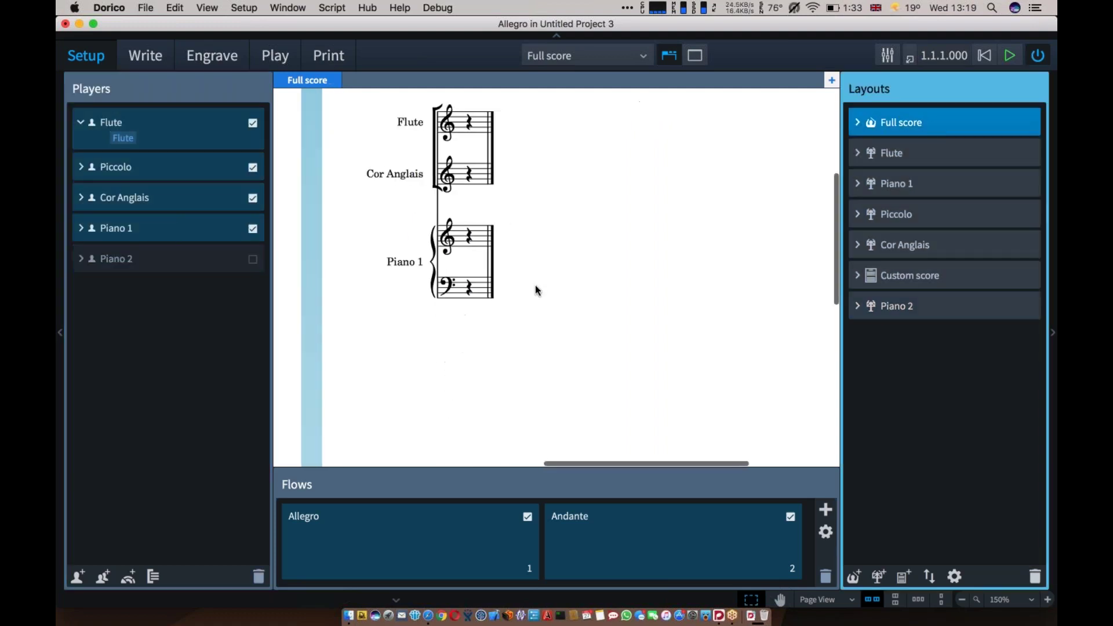
scroll(536, 290, "left", 5)
scroll(536, 289, "up", 1)
scroll(535, 284, "right", 6)
scroll(535, 284, "up", 1)
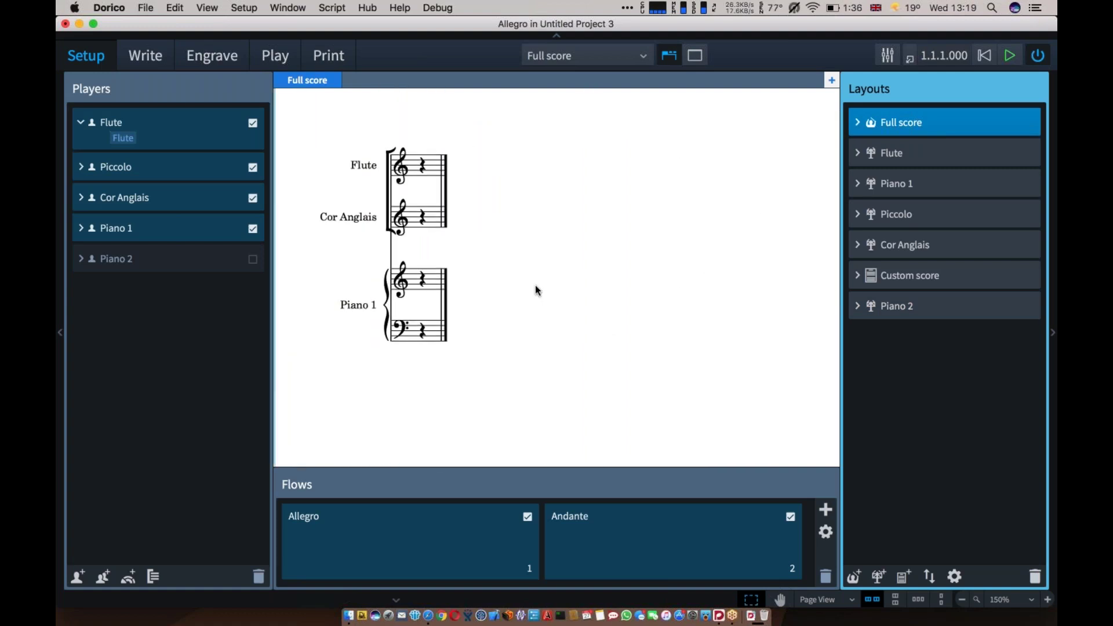
left_click(893, 270)
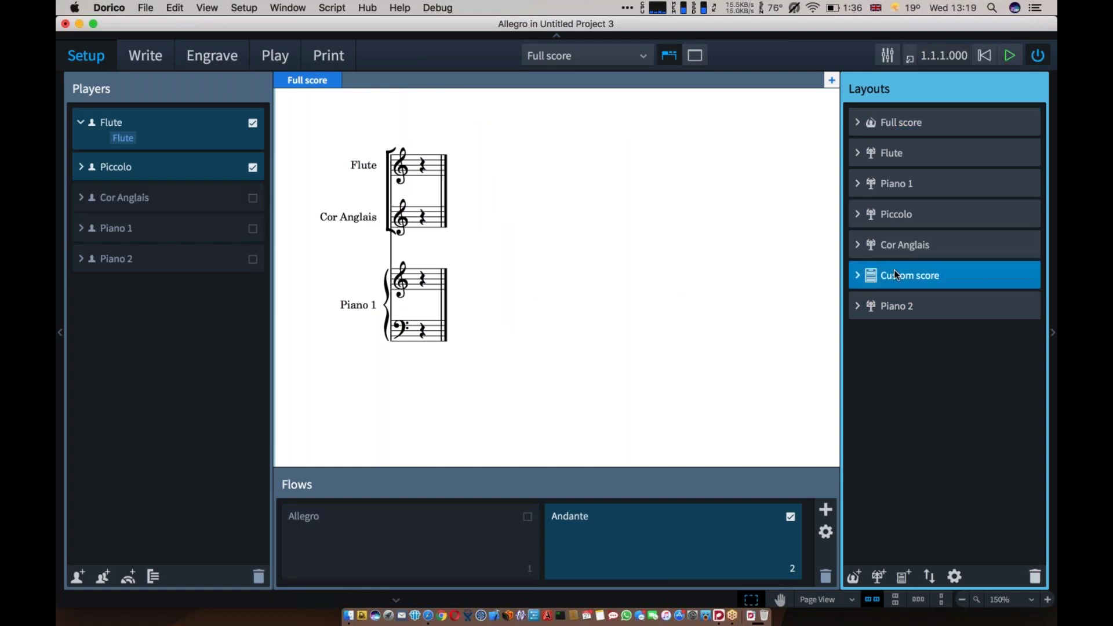
left_click(253, 259)
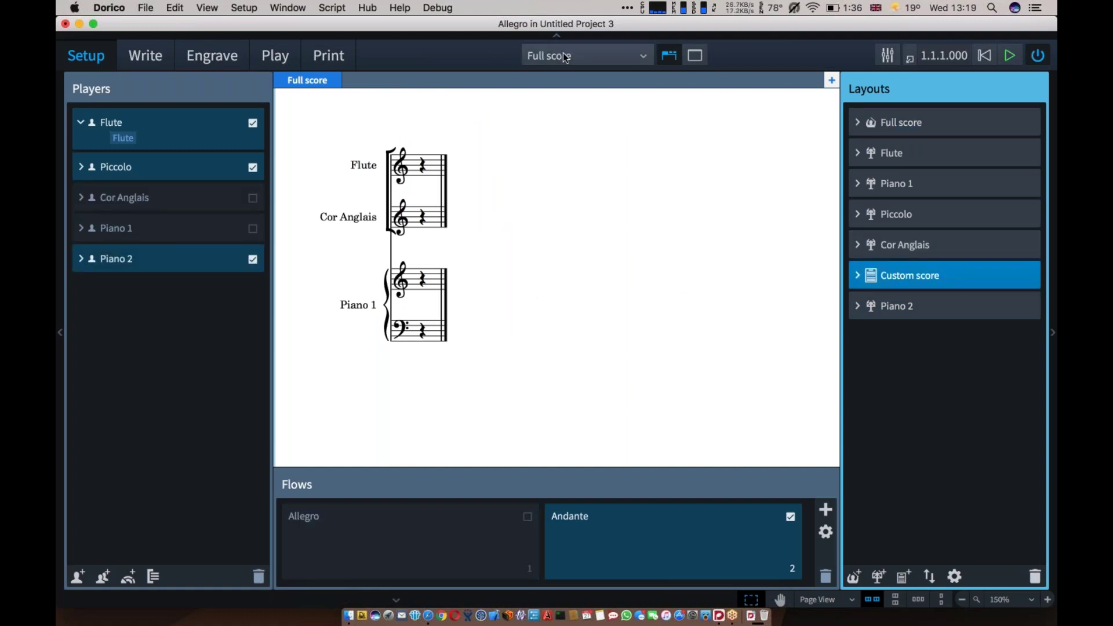
View the music in the Flute, Piano 1 and Custom score layouts, and return to the Full score layout
left_click(565, 57)
left_click(556, 100)
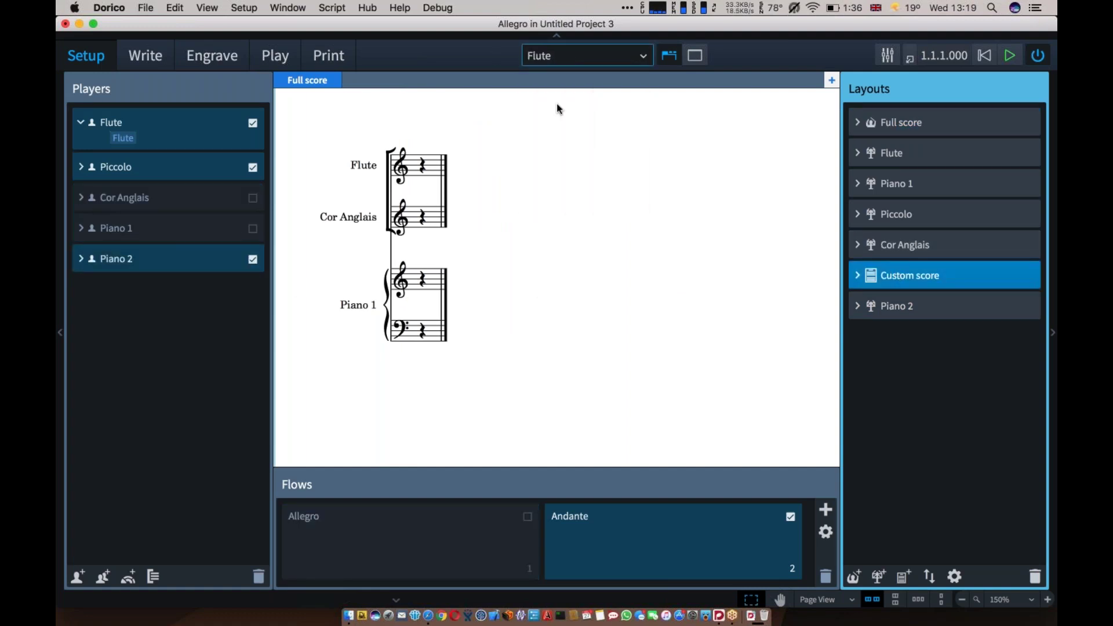
left_click(553, 56)
left_click(547, 116)
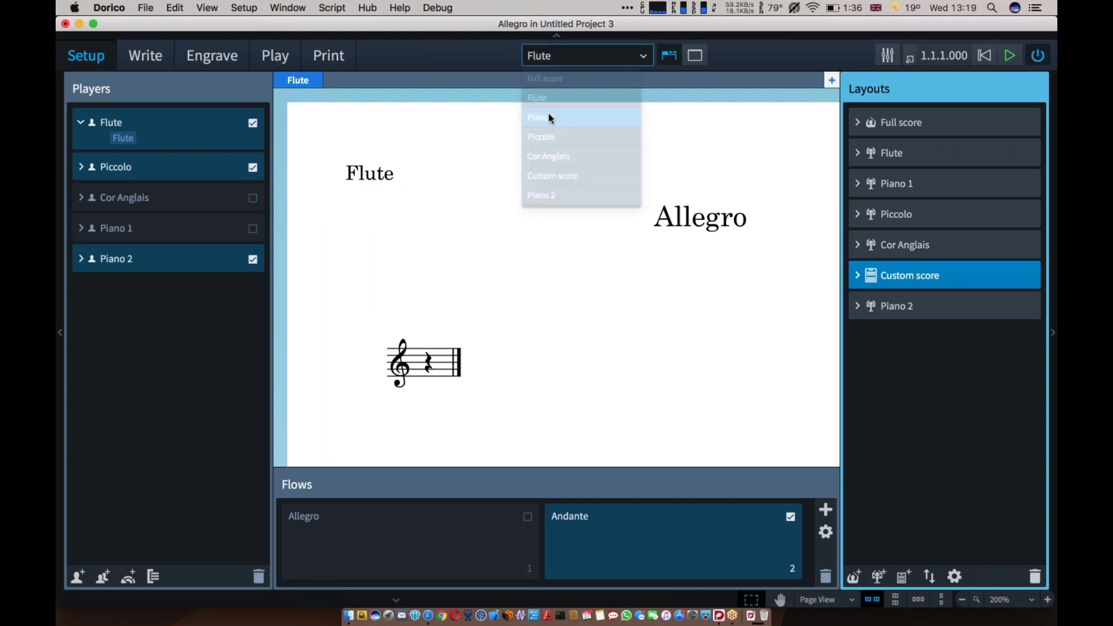
left_click(548, 58)
left_click(552, 178)
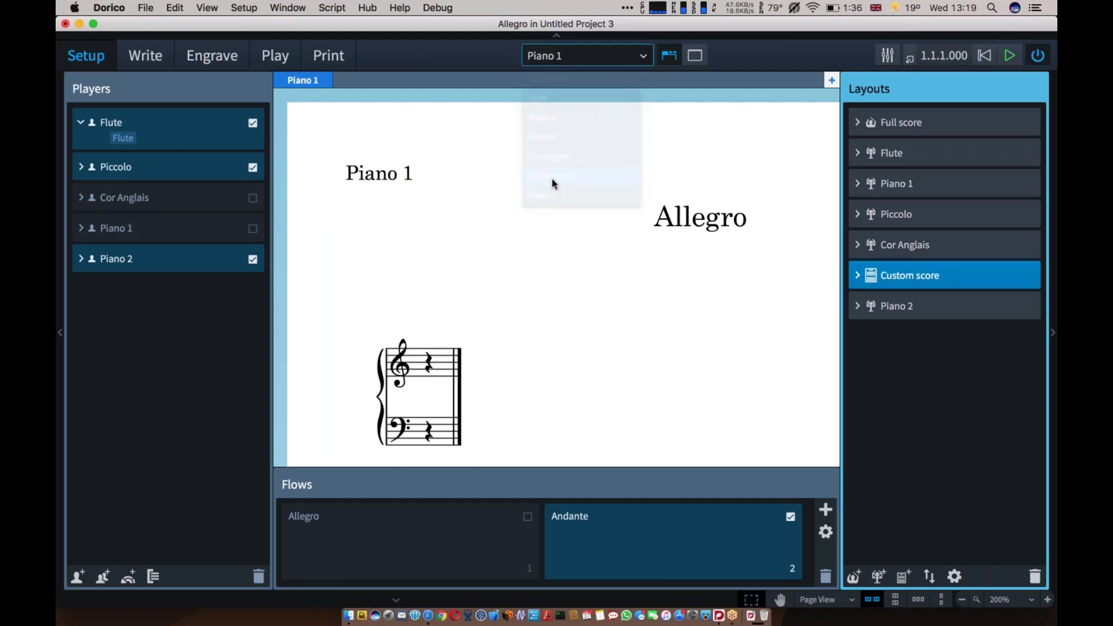
scroll(552, 238, "down", 5)
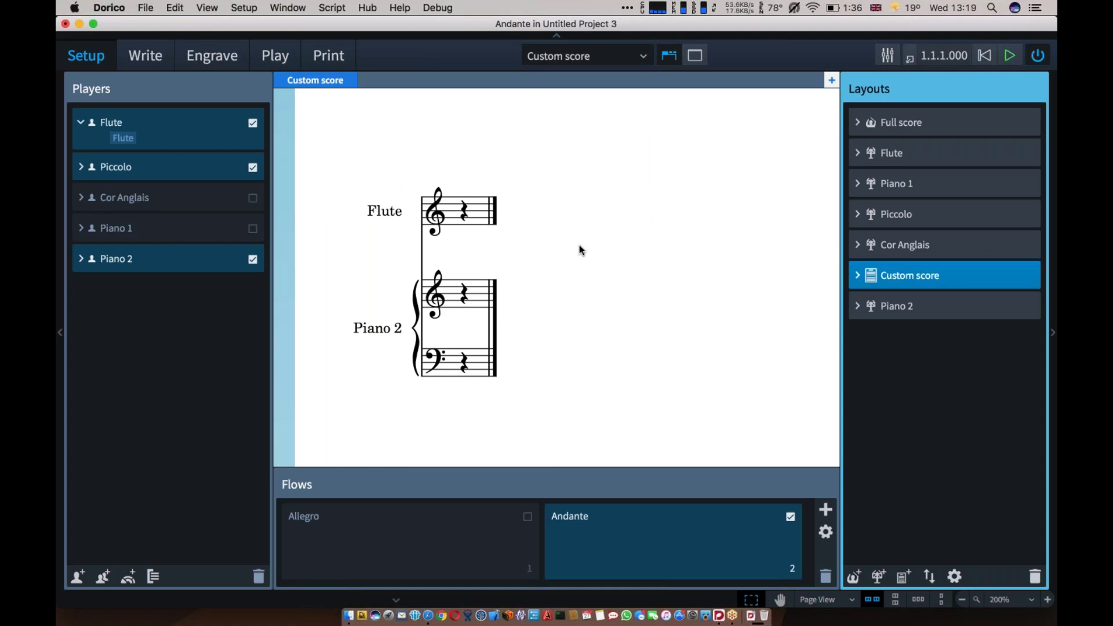
left_click(565, 58)
left_click(563, 75)
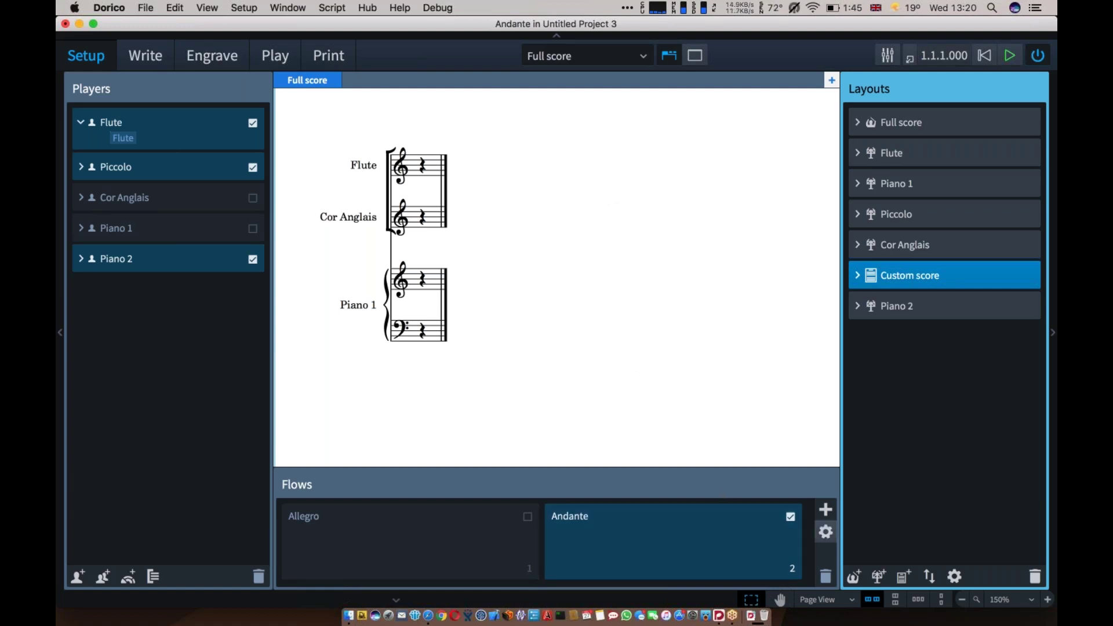
Examine the Andante flow's notation options for Accidentals, Barlines, Beam Grouping and Note Grouping
left_click(826, 534)
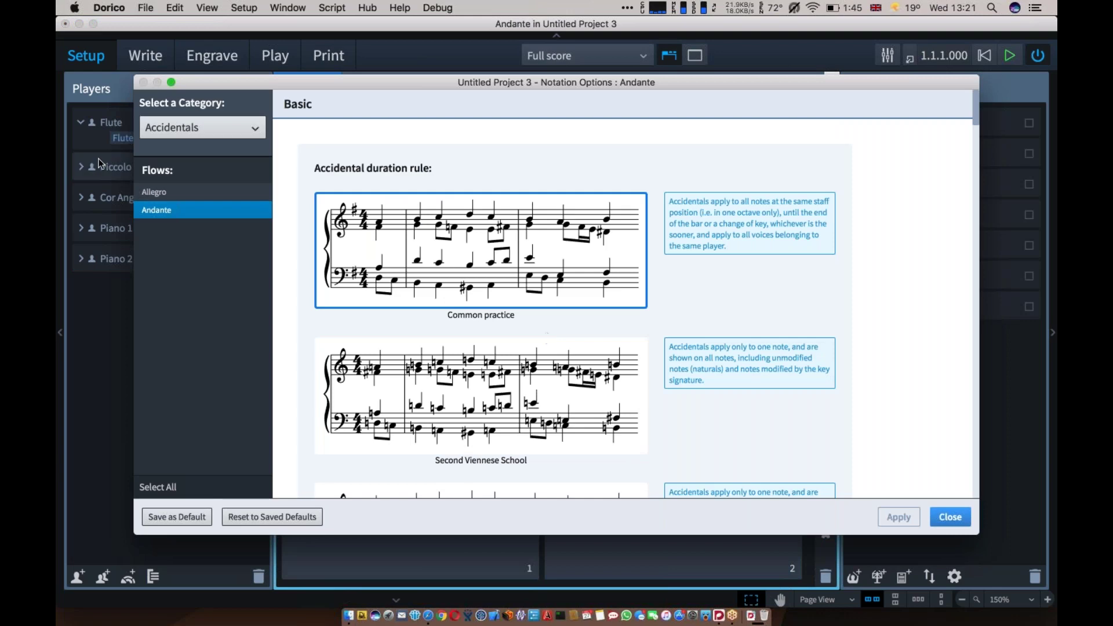
scroll(490, 227, "down", 3)
scroll(488, 227, "down", 5)
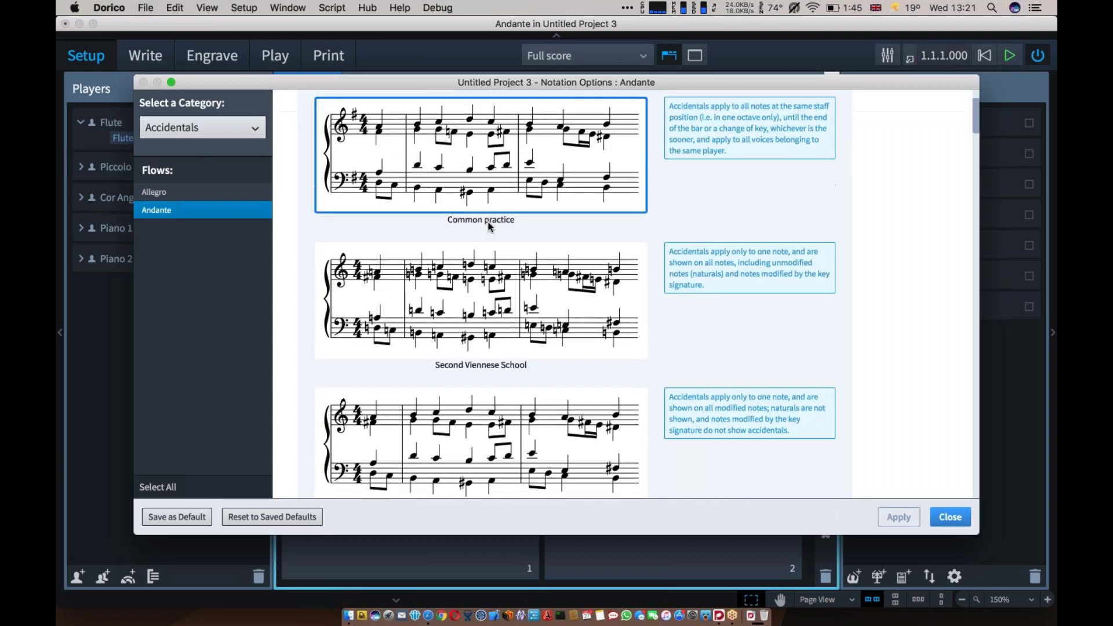
scroll(490, 227, "up", 6)
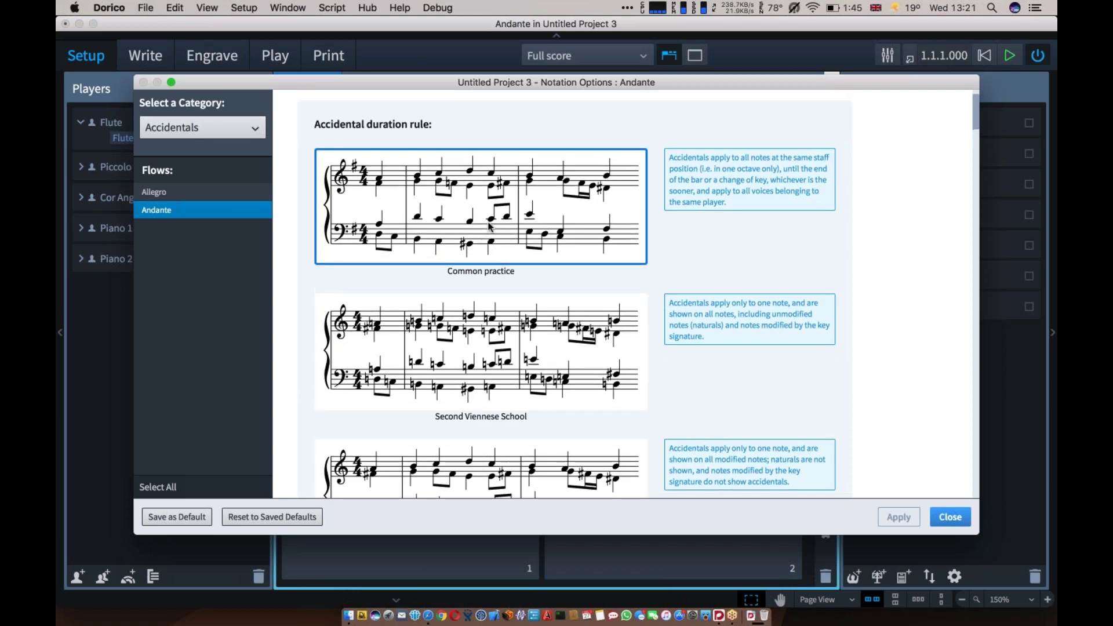
left_click(231, 127)
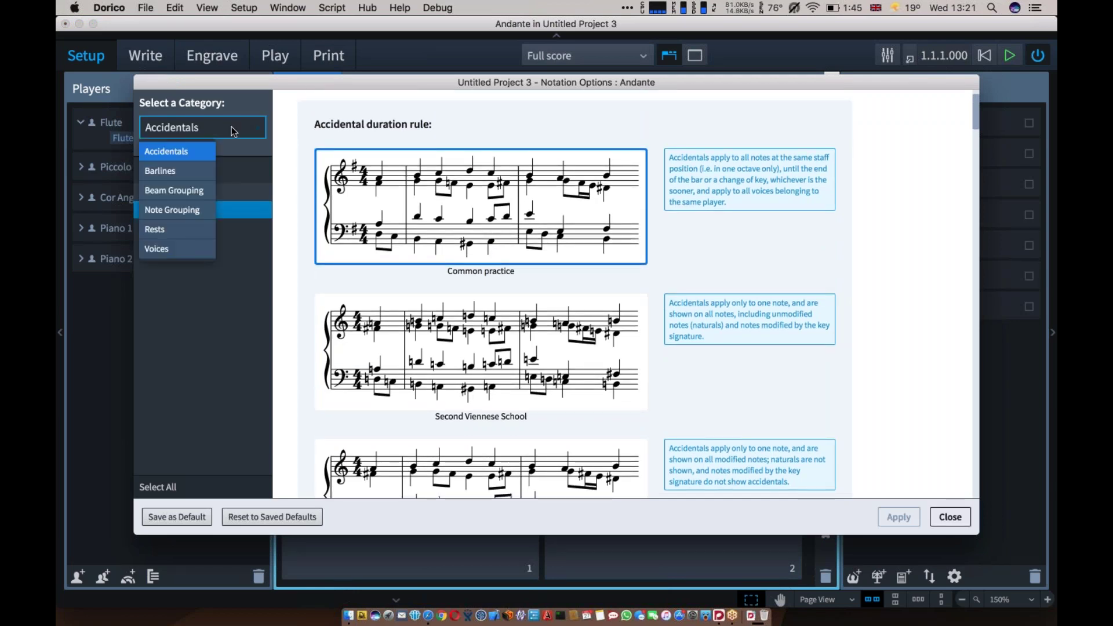
left_click(204, 170)
left_click(215, 119)
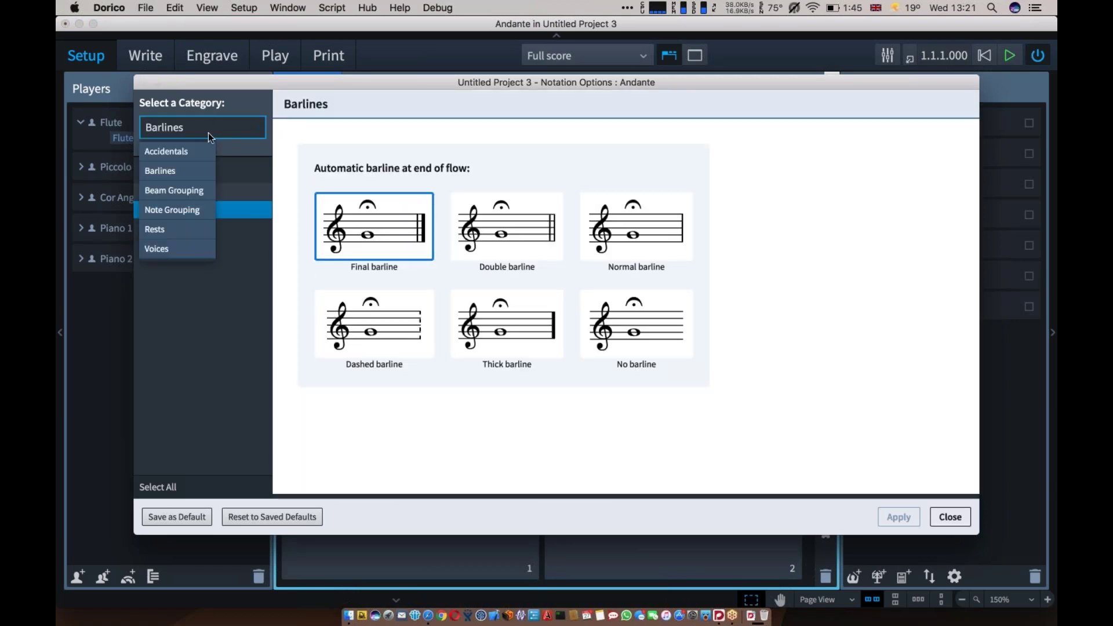
left_click(191, 190)
left_click(196, 135)
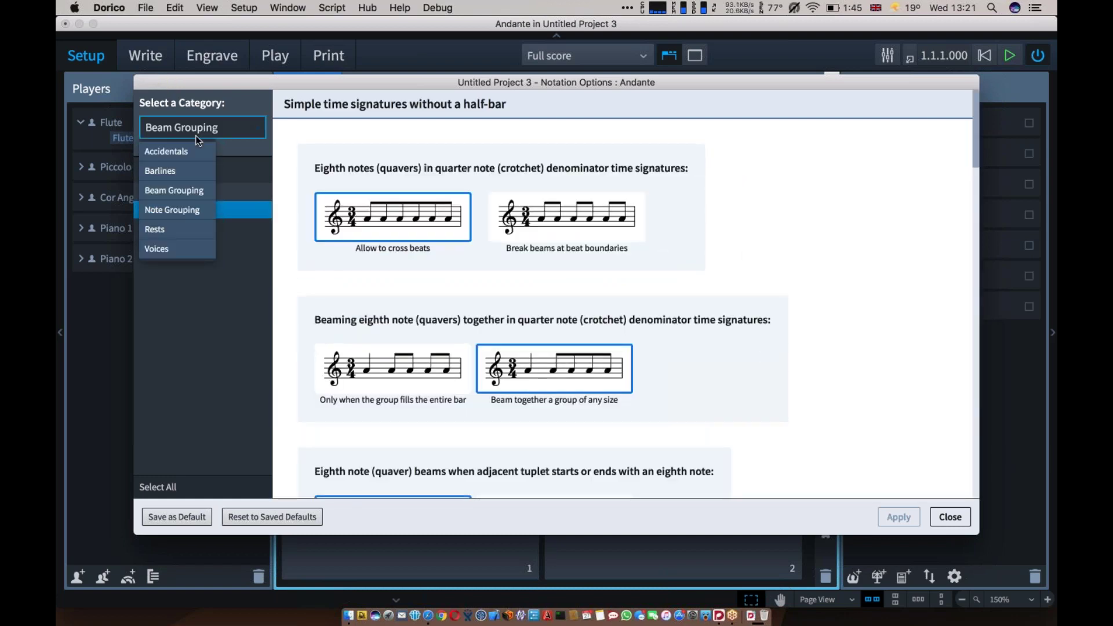
left_click(193, 213)
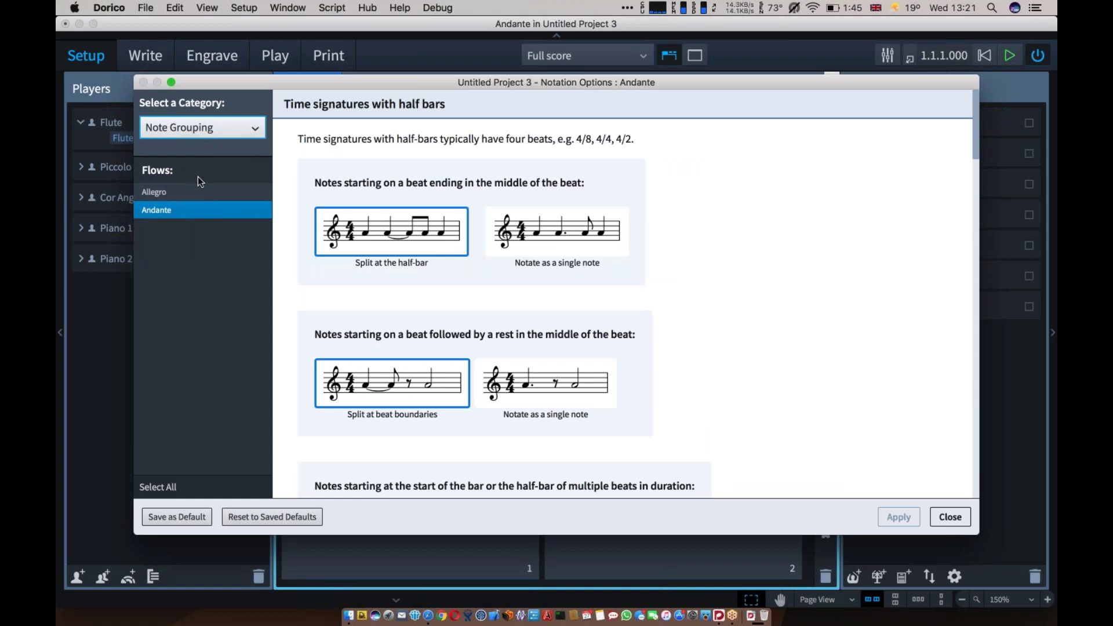
left_click(196, 133)
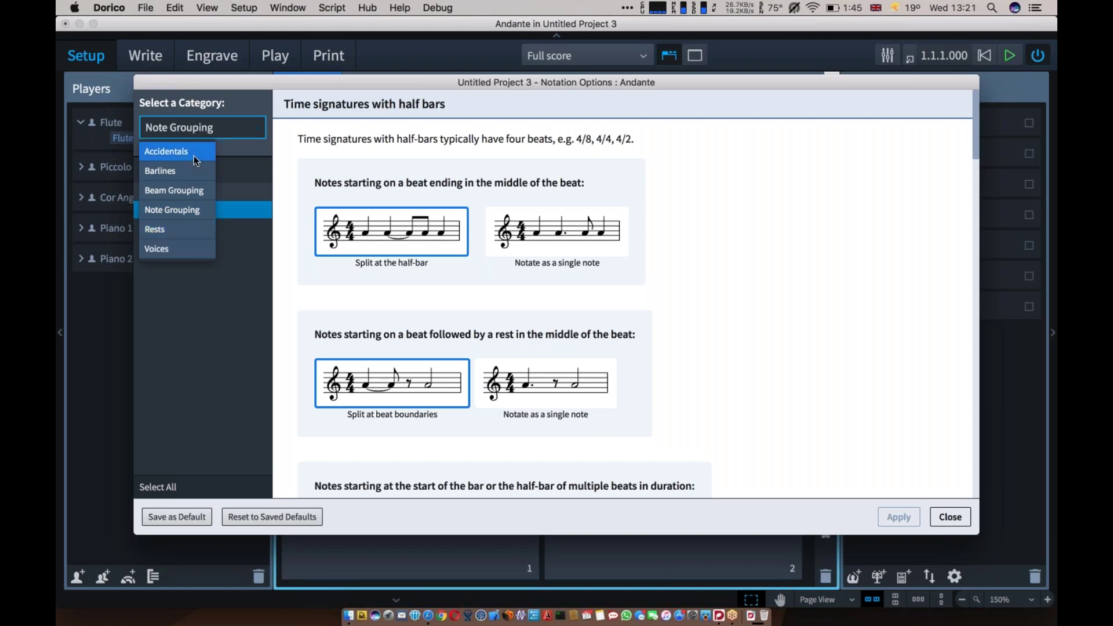
left_click(194, 151)
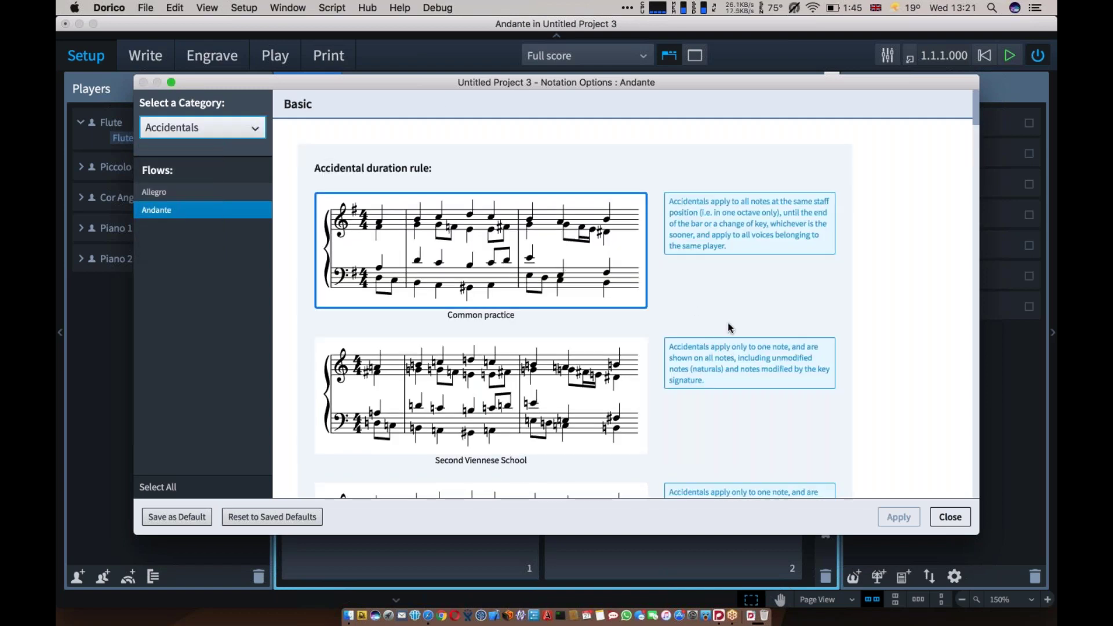
left_click(950, 516)
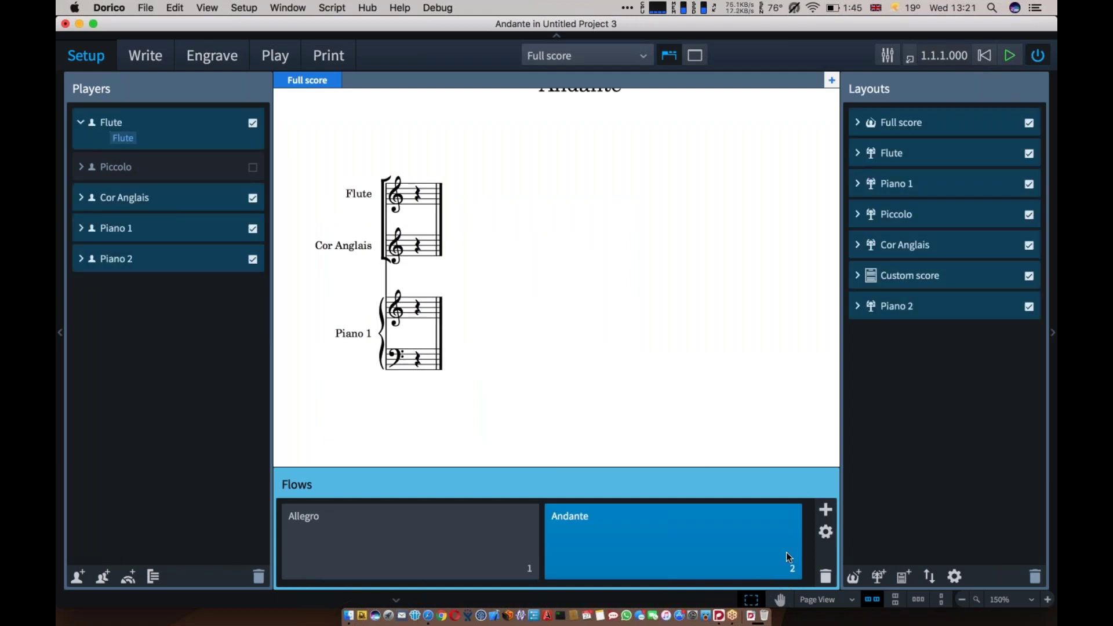
Check the Andante flow's notation options again, and view the Full score's page setup in Layout Options
left_click(826, 532)
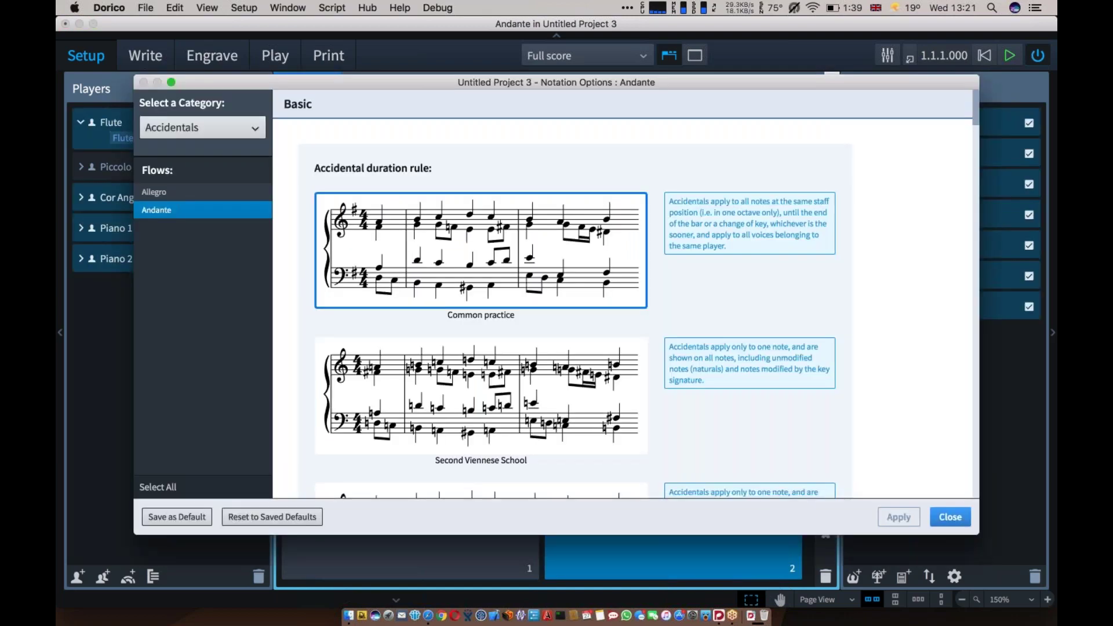
left_click(950, 517)
left_click(243, 8)
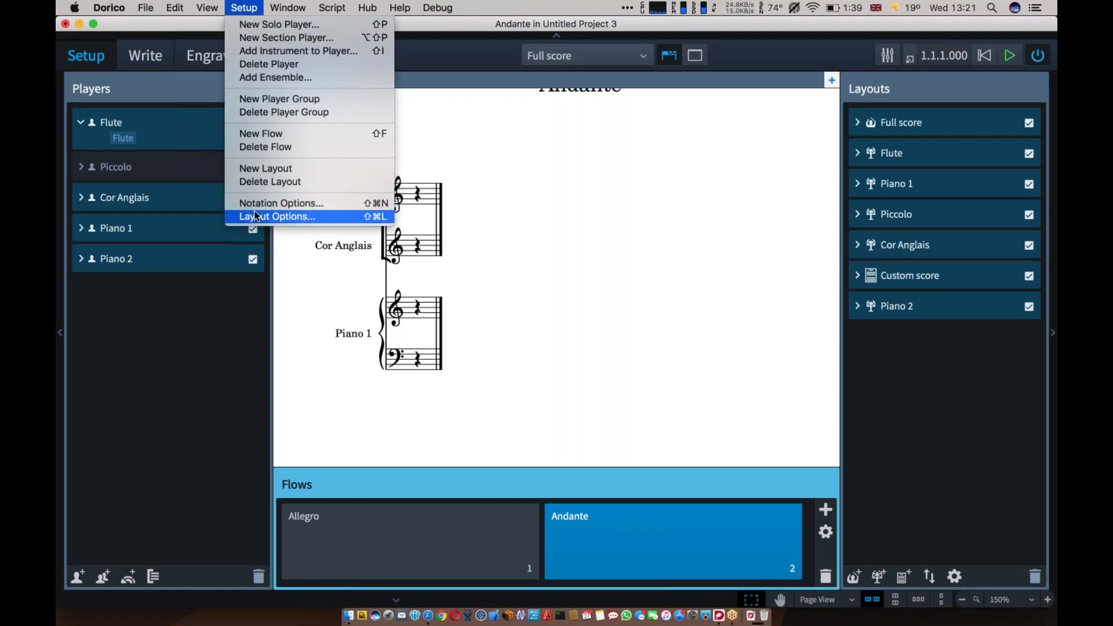
left_click(255, 213)
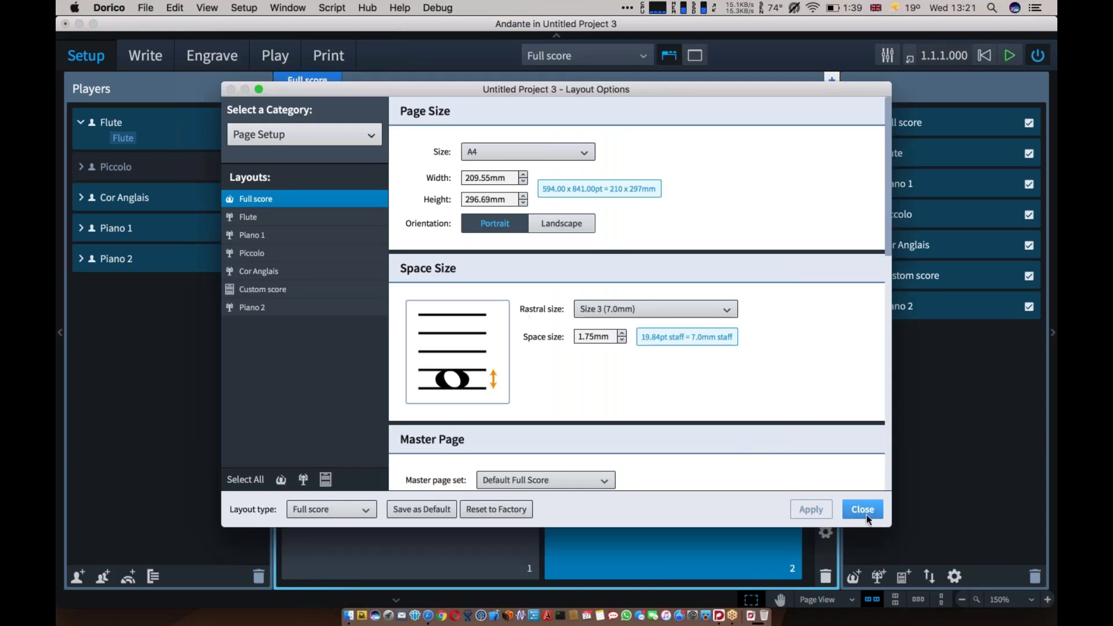
left_click(864, 510)
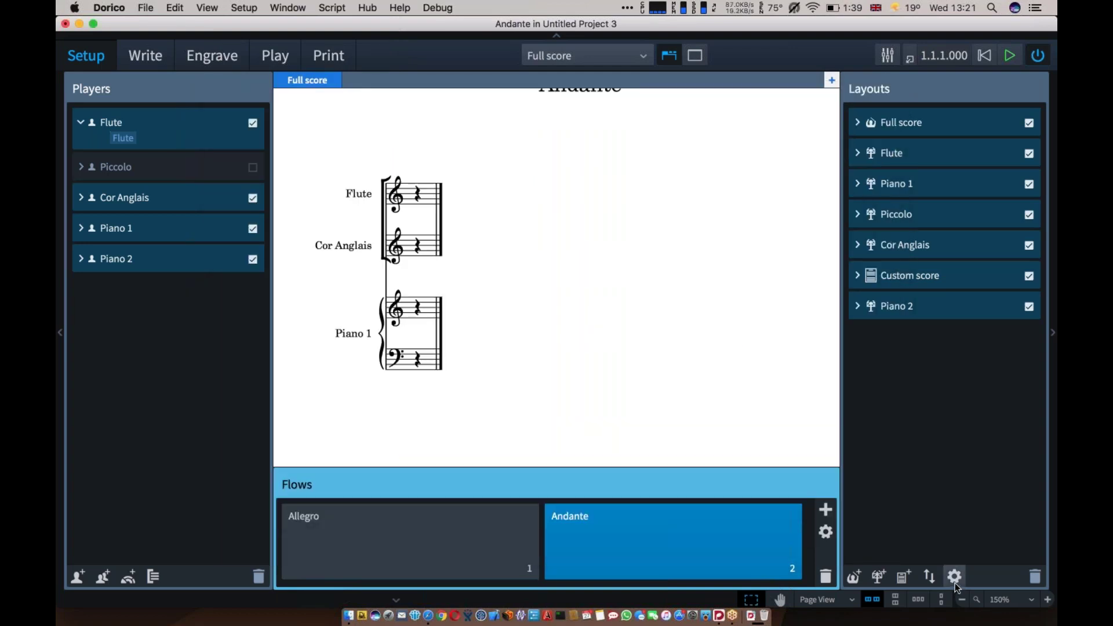
View the Piano 2 layout's options for Page Setup, Bar Numbers and Note Spacing
left_click(951, 308)
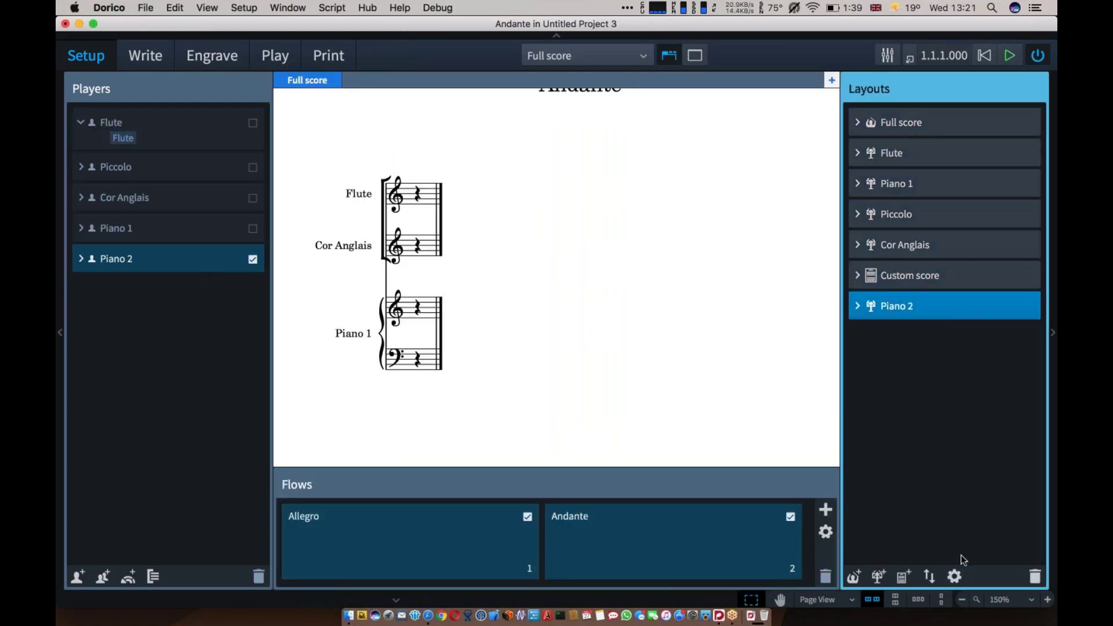
left_click(954, 575)
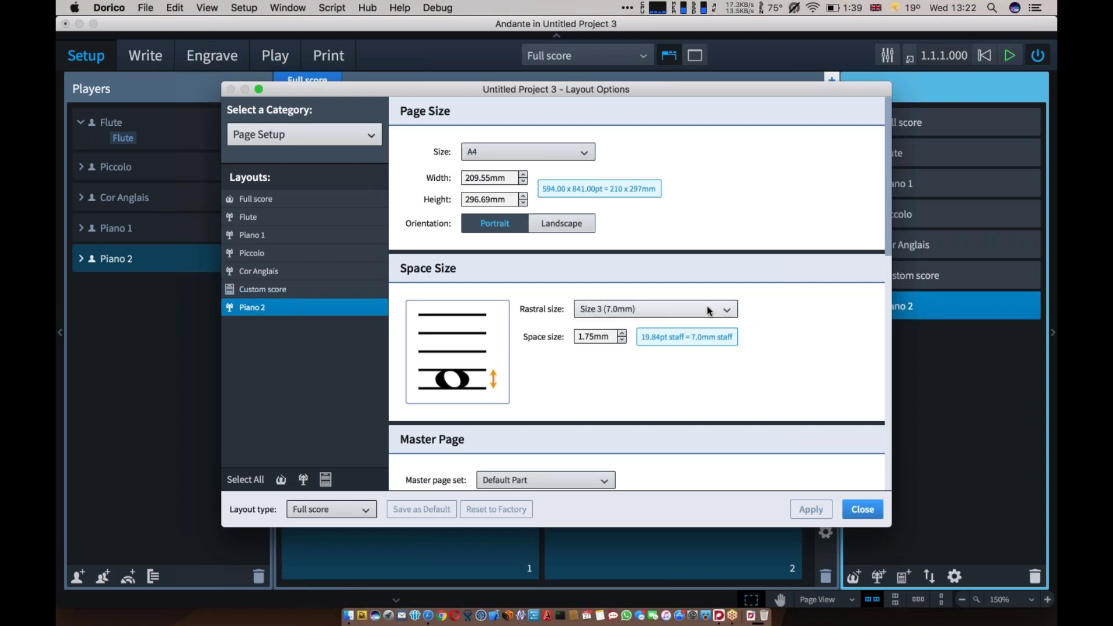
scroll(708, 311, "down", 5)
scroll(707, 311, "down", 5)
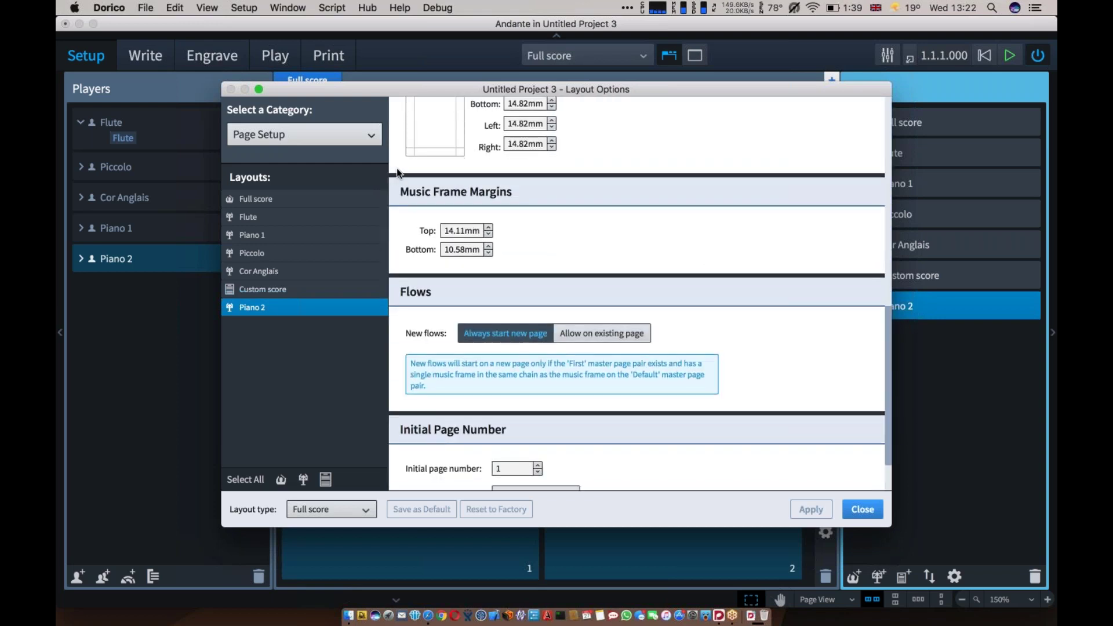
left_click(323, 135)
left_click(314, 156)
left_click(314, 145)
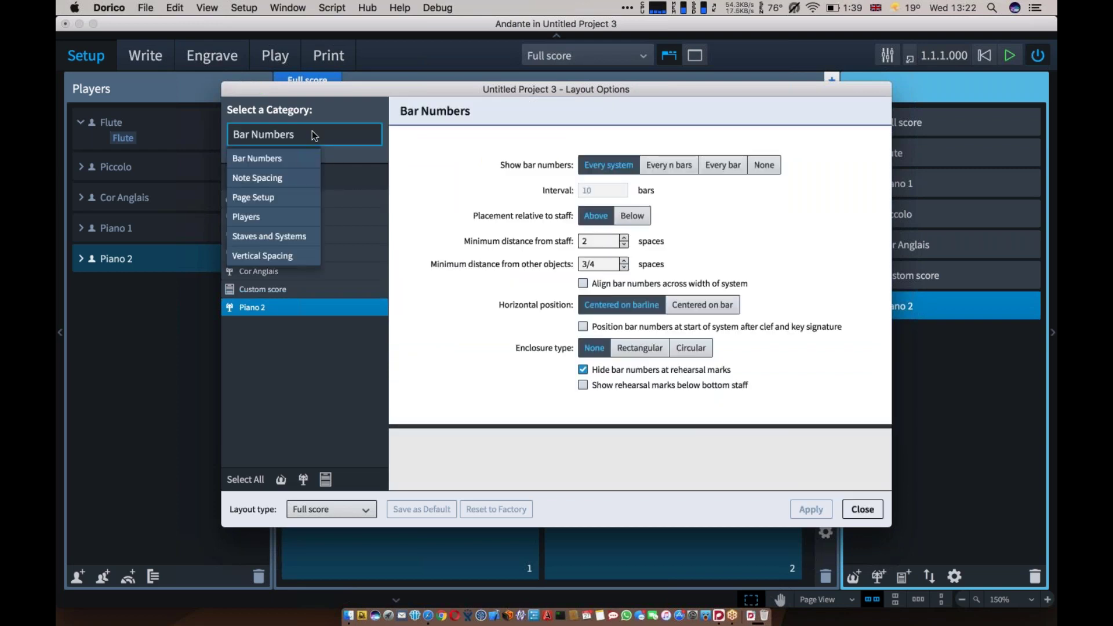
left_click(292, 178)
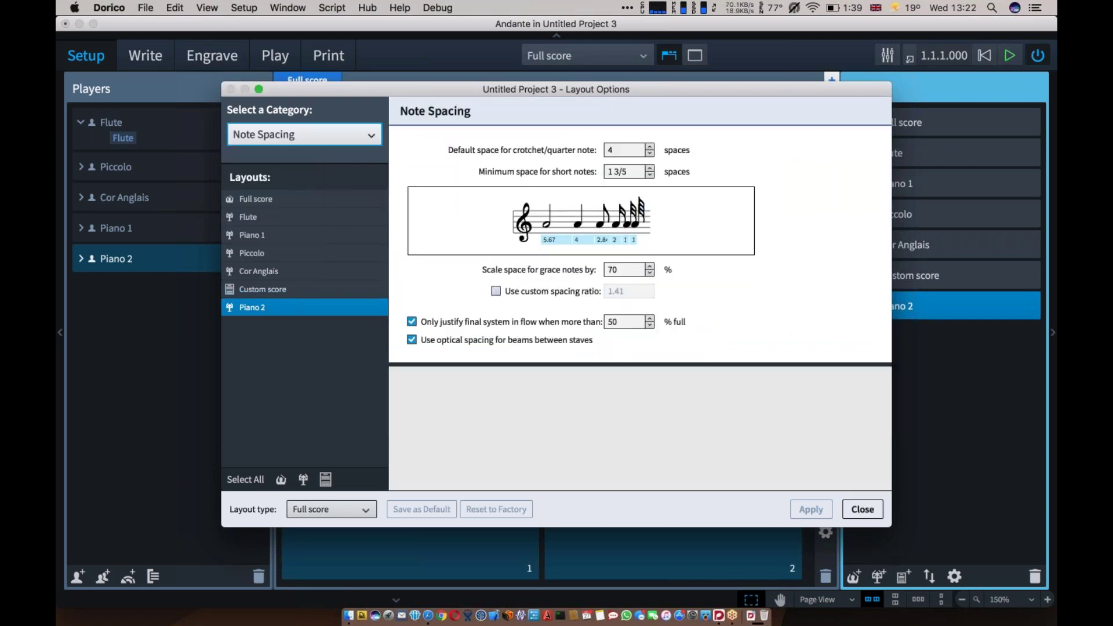
Examine the Piano 2 layout's Players options, including player order, instrument changes and bar rests
left_click(304, 134)
left_click(278, 216)
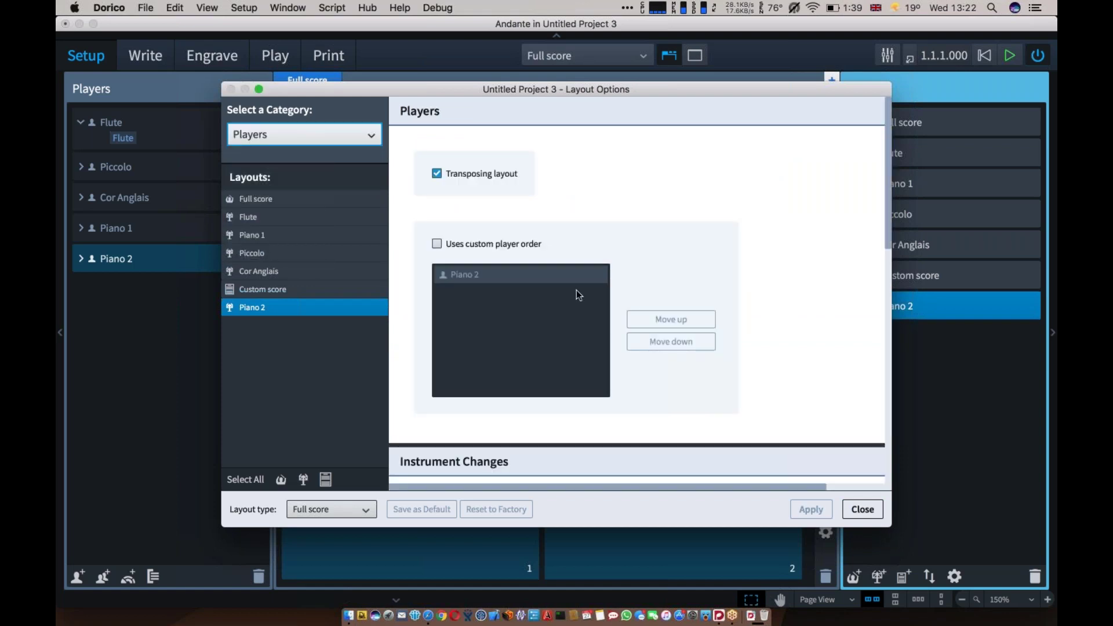
scroll(766, 270, "down", 1)
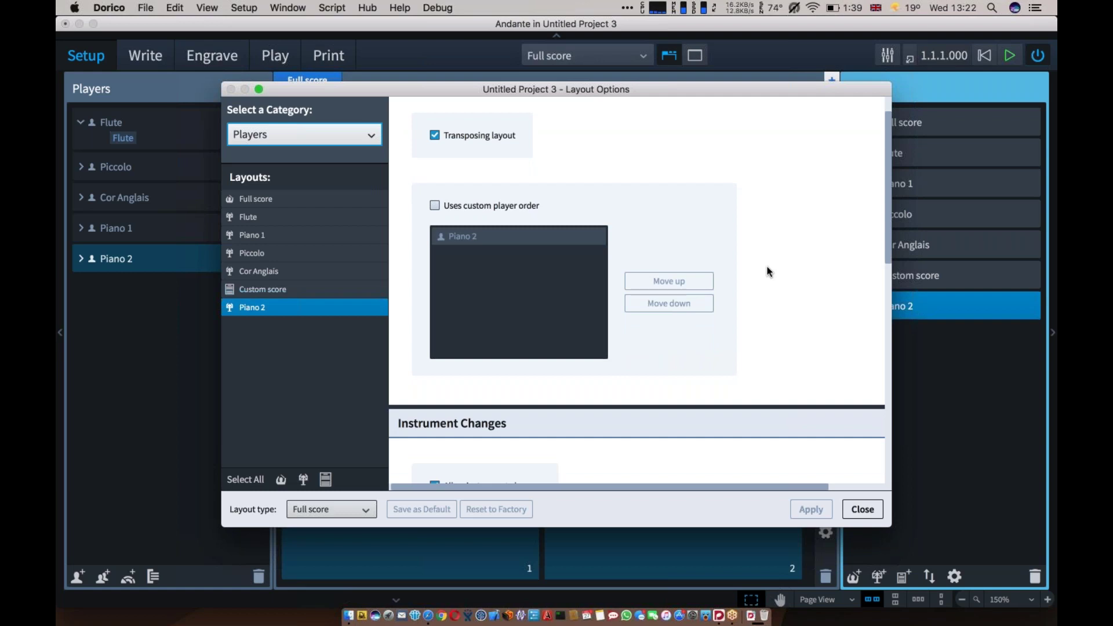
scroll(767, 271, "down", 10)
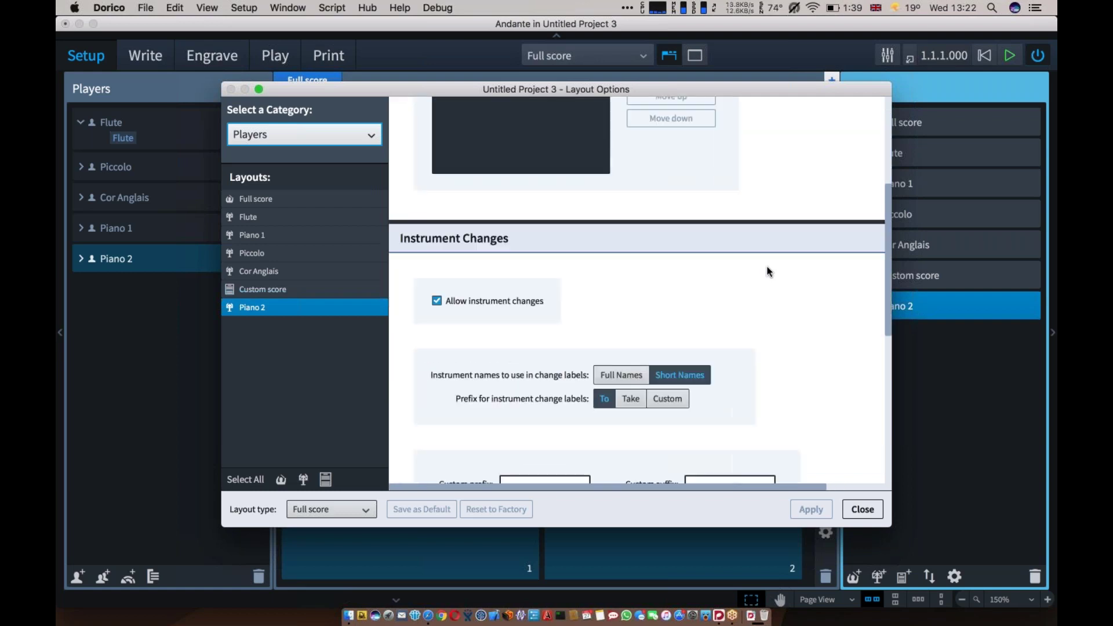
scroll(767, 272, "down", 5)
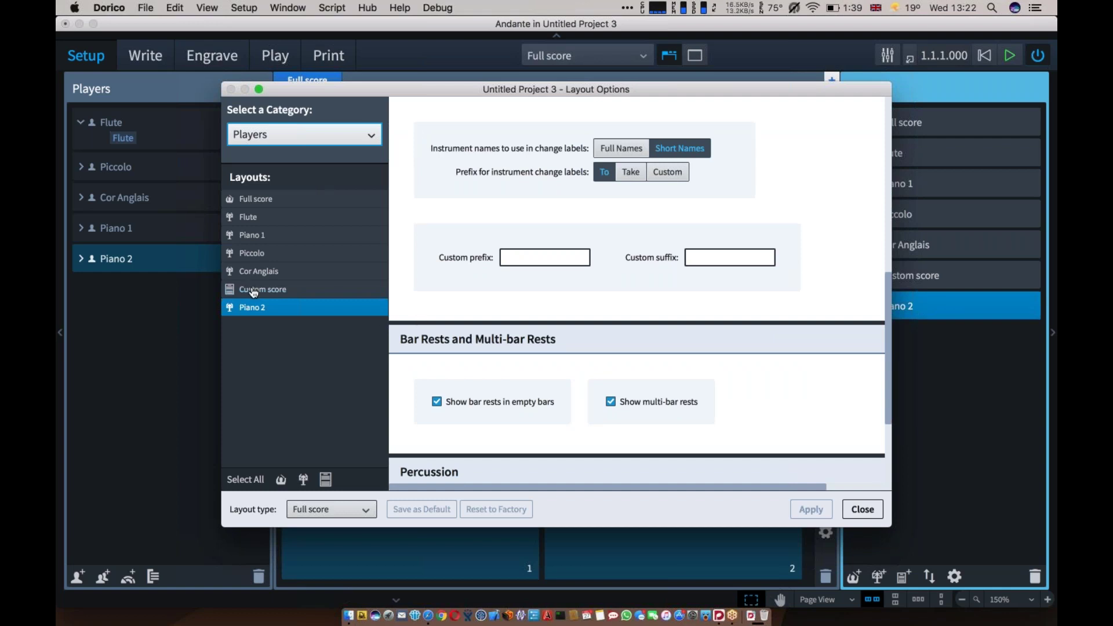
Look through the Piano 2 layout's Vertical Spacing options down to Hide Empty Staves, and close Layout Options
left_click(256, 134)
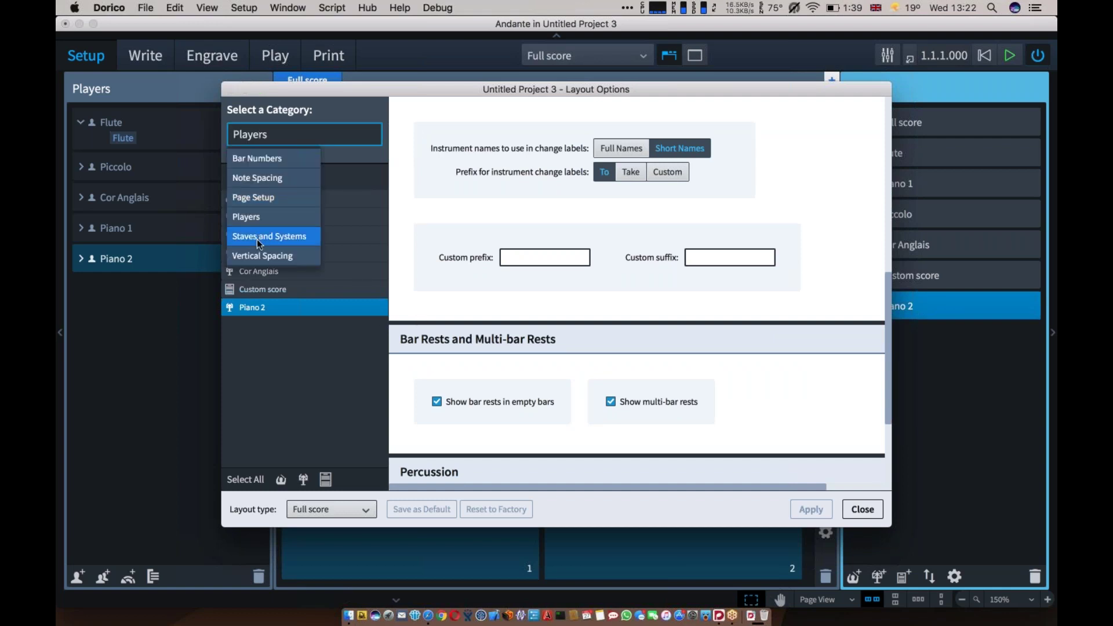
left_click(256, 249)
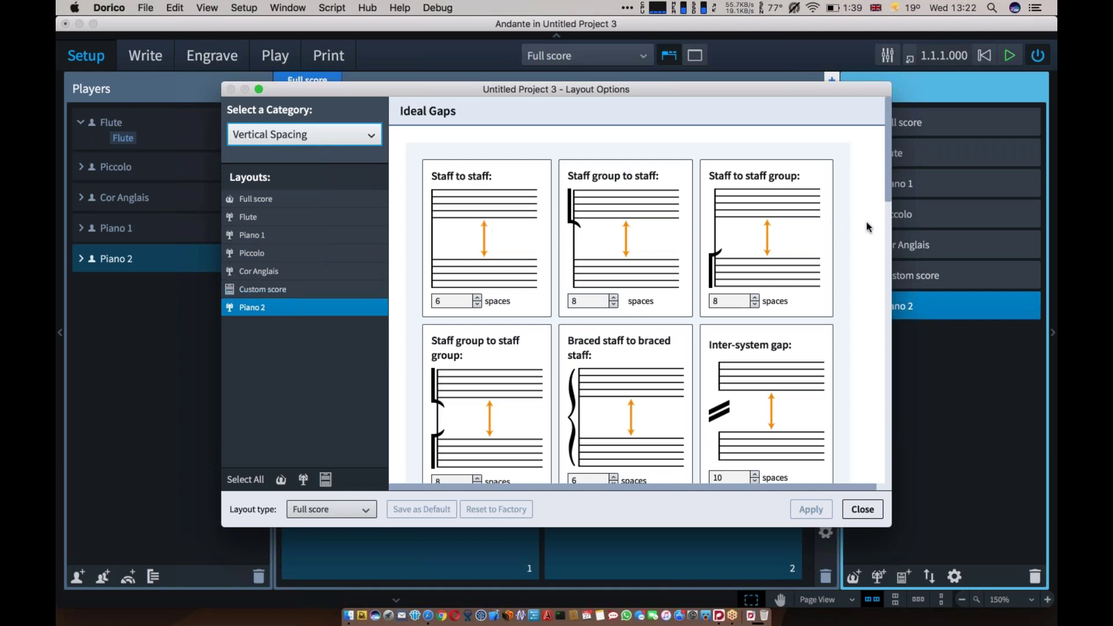
scroll(863, 209, "down", 10)
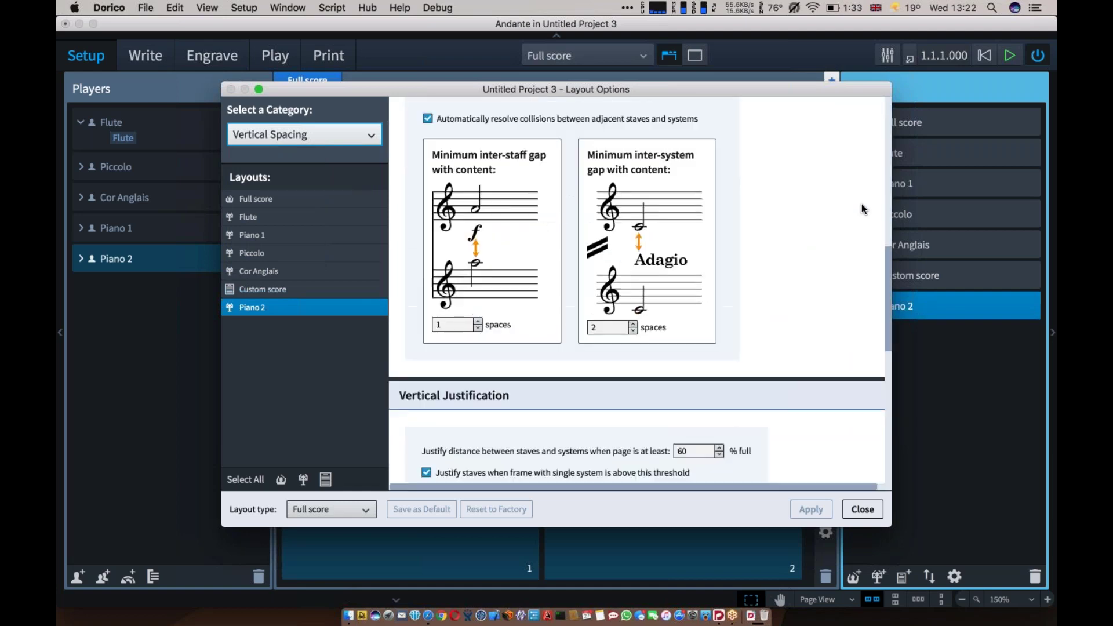
scroll(864, 209, "down", 8)
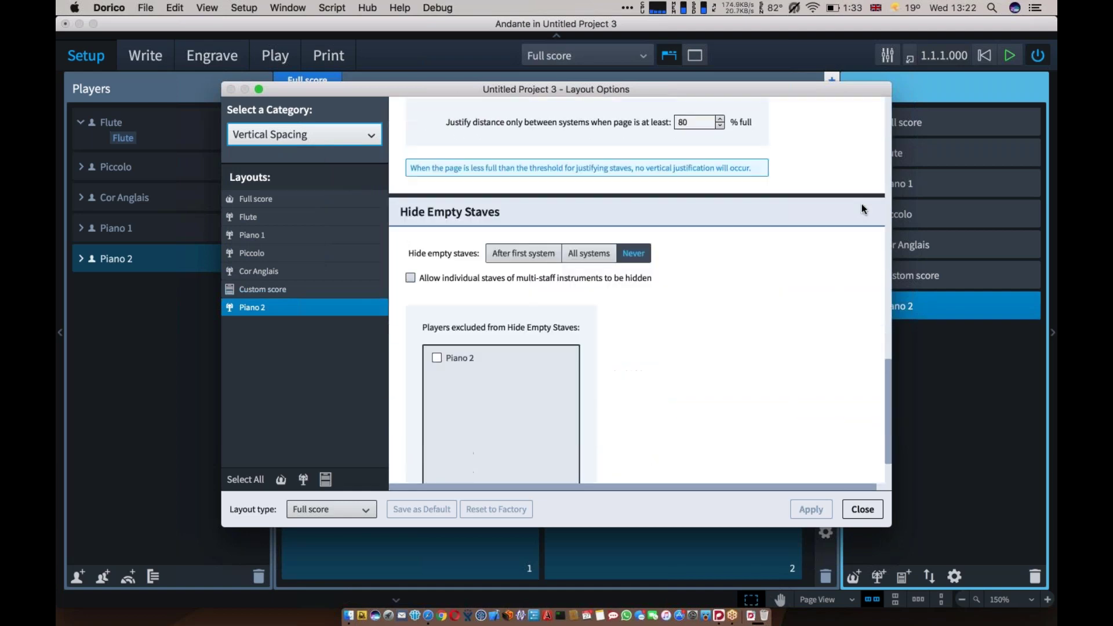
left_click(863, 509)
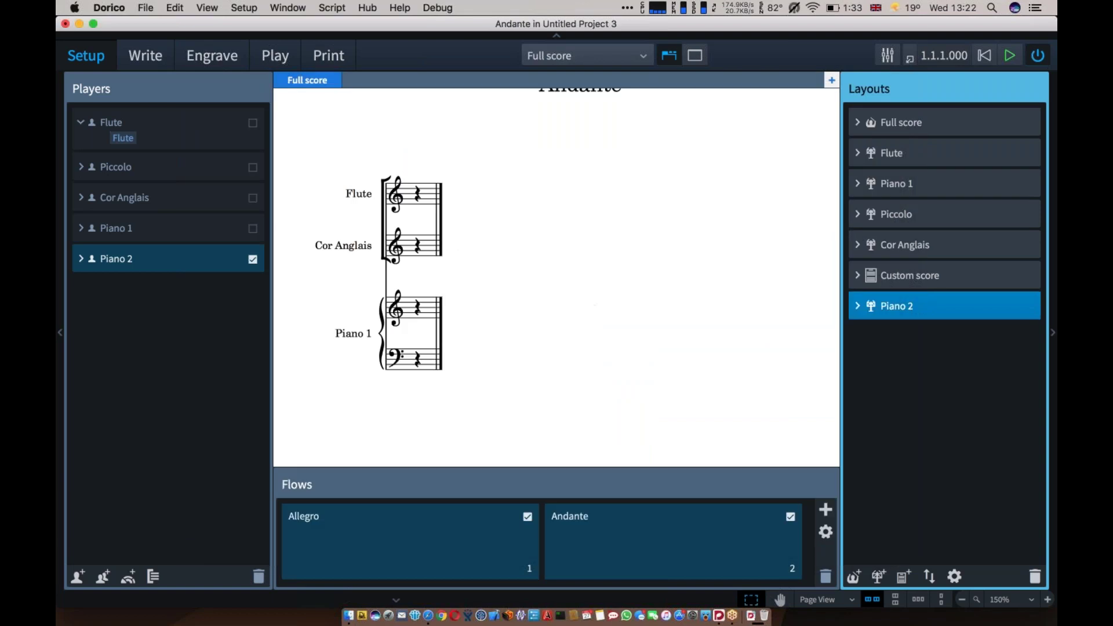
Examine the Andante flow's accidental duration rules in Notation Options: Common practice, Second Viennese School and Modernist
left_click(825, 533)
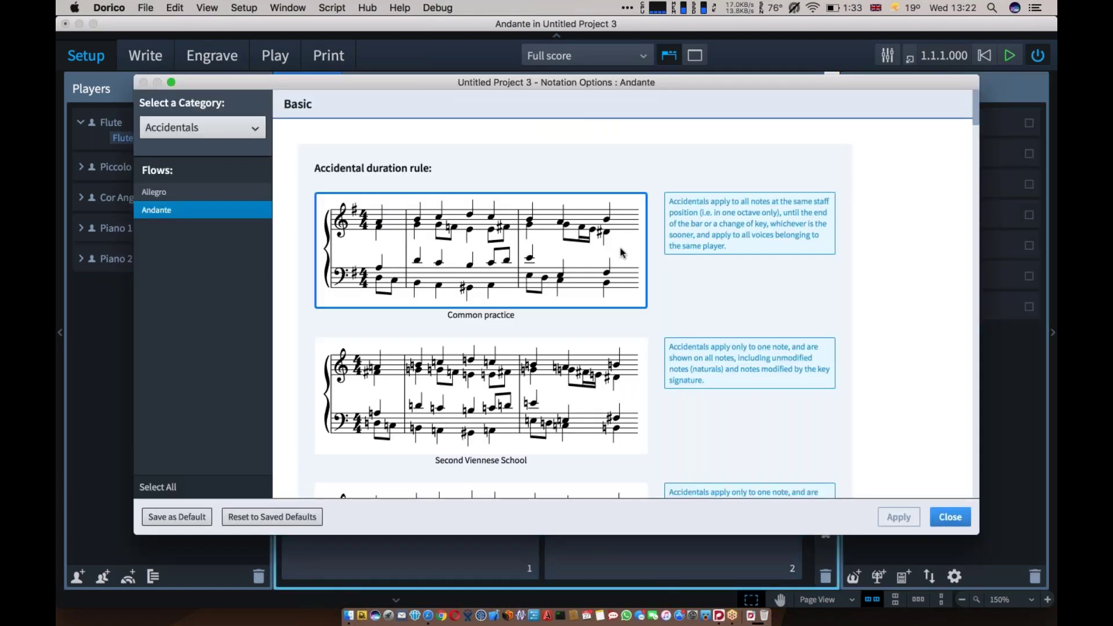
scroll(620, 250, "down", 5)
scroll(620, 252, "up", 5)
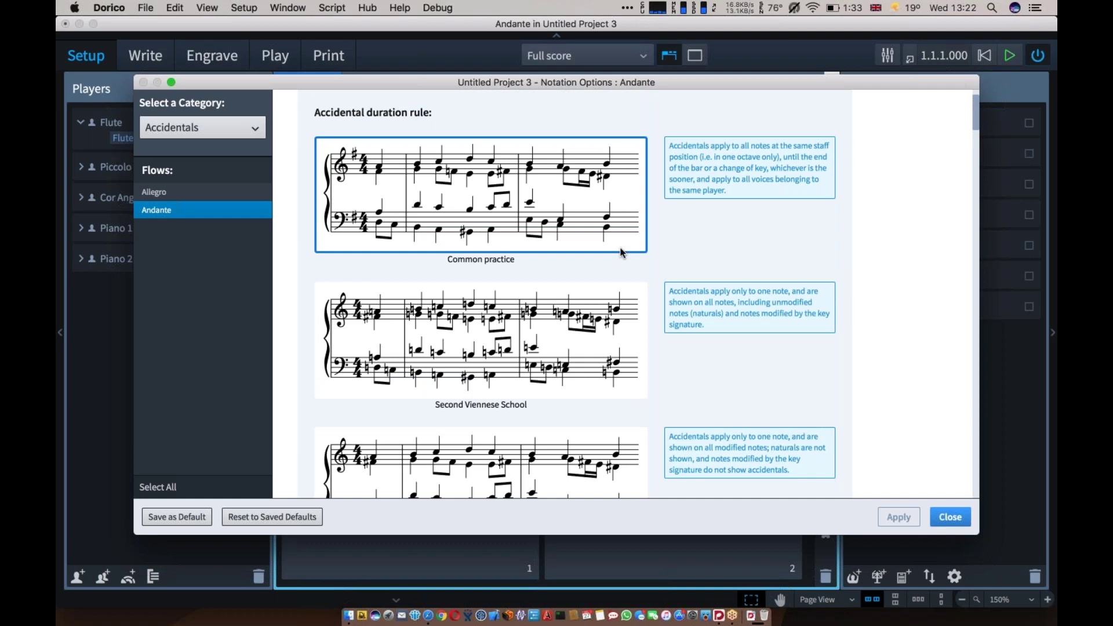
scroll(620, 252, "down", 3)
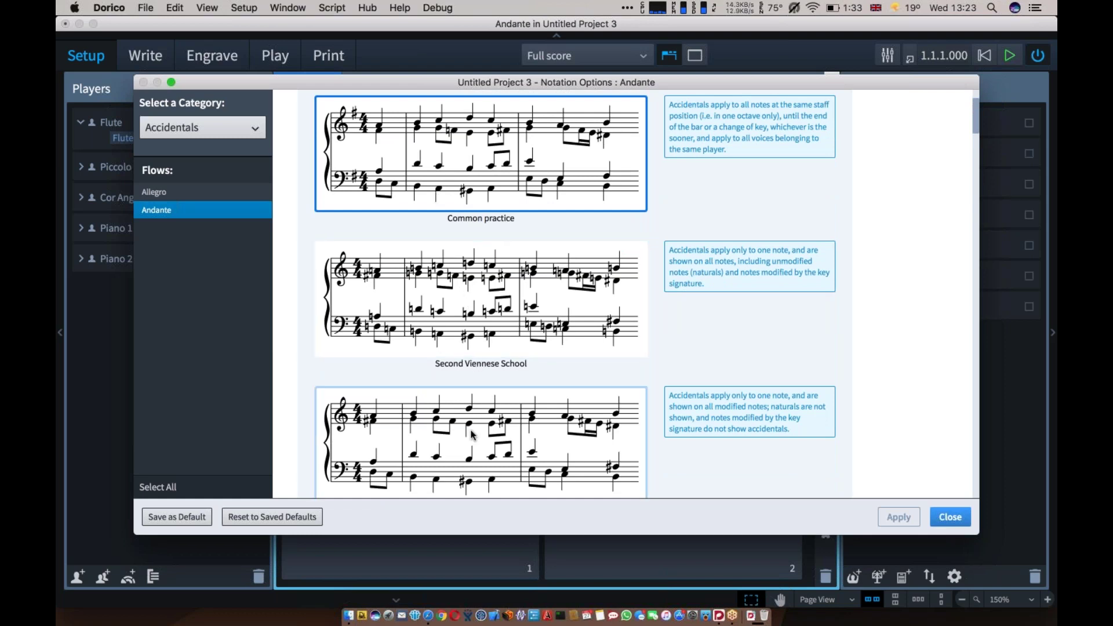
scroll(470, 434, "down", 2)
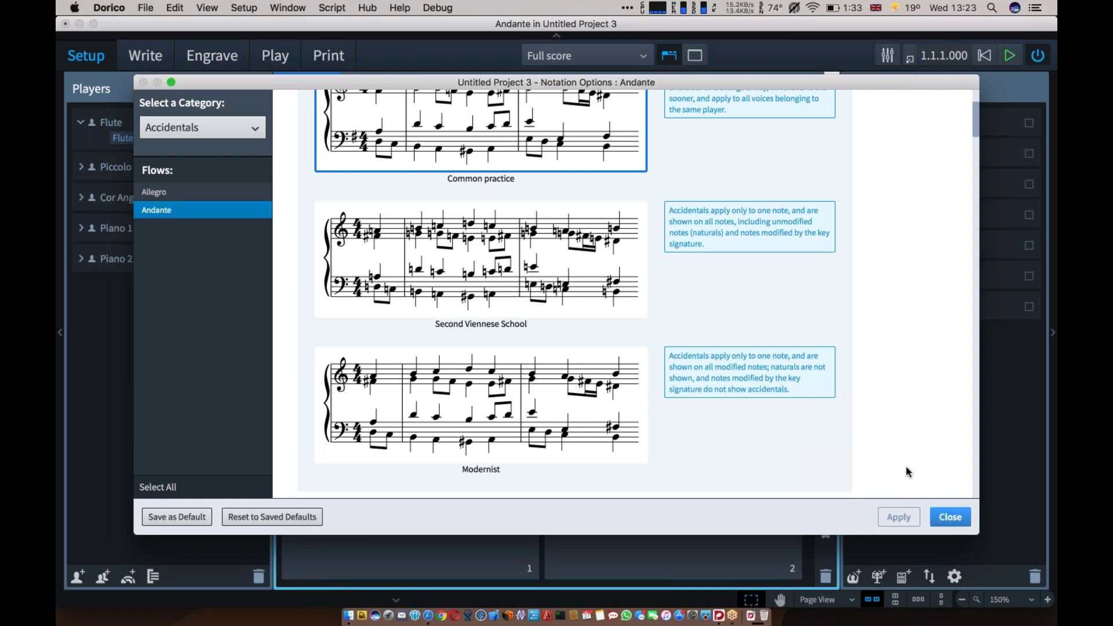
left_click(940, 518)
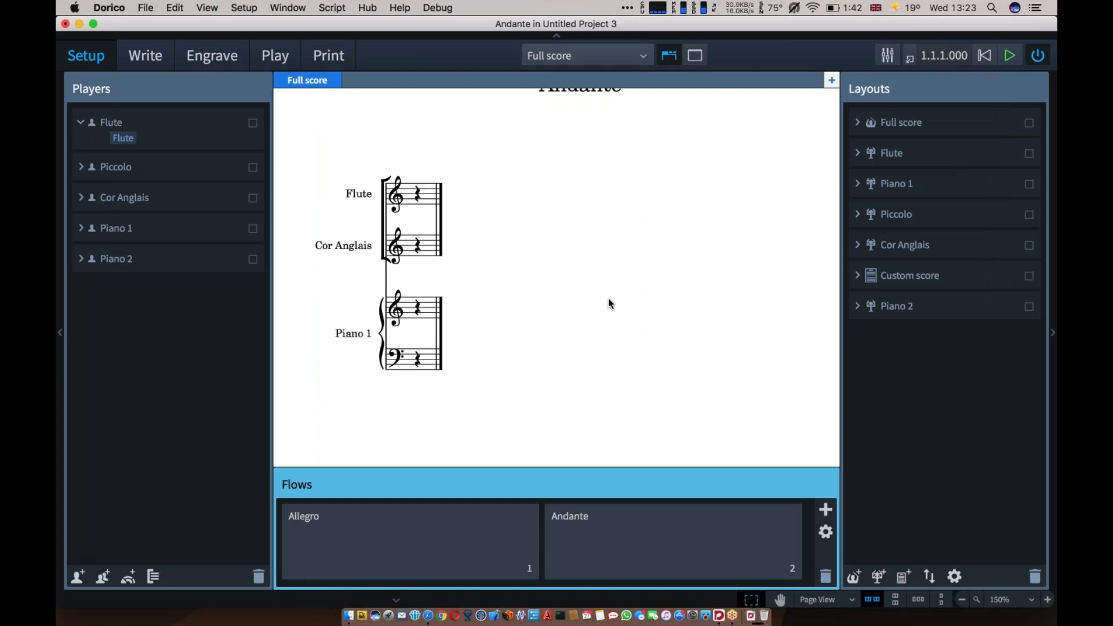
Switch to Write mode and start note input at the quarter rest on the Allegro flow's Flute staff
left_click(164, 56)
scroll(522, 219, "left", 10)
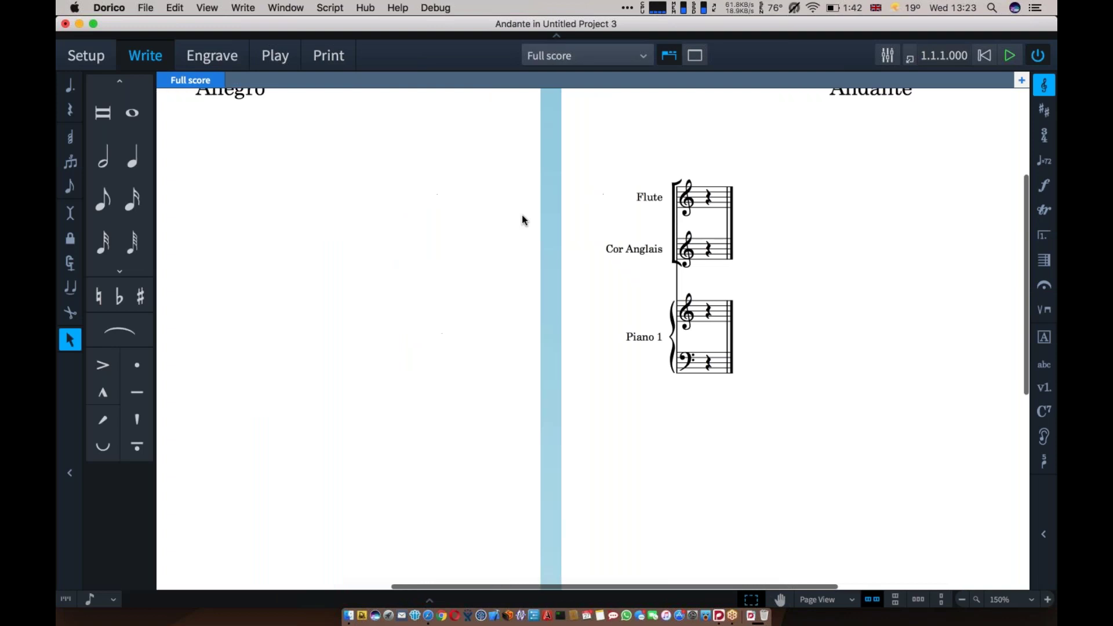
scroll(524, 219, "up", 3)
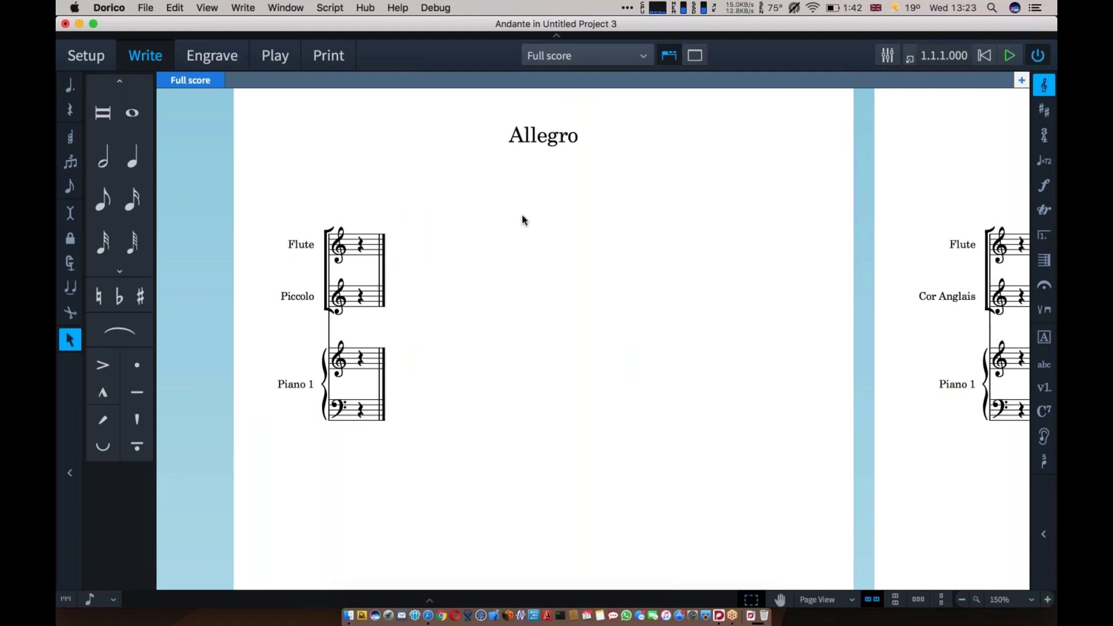
key("super+equal")
key("super+equal")
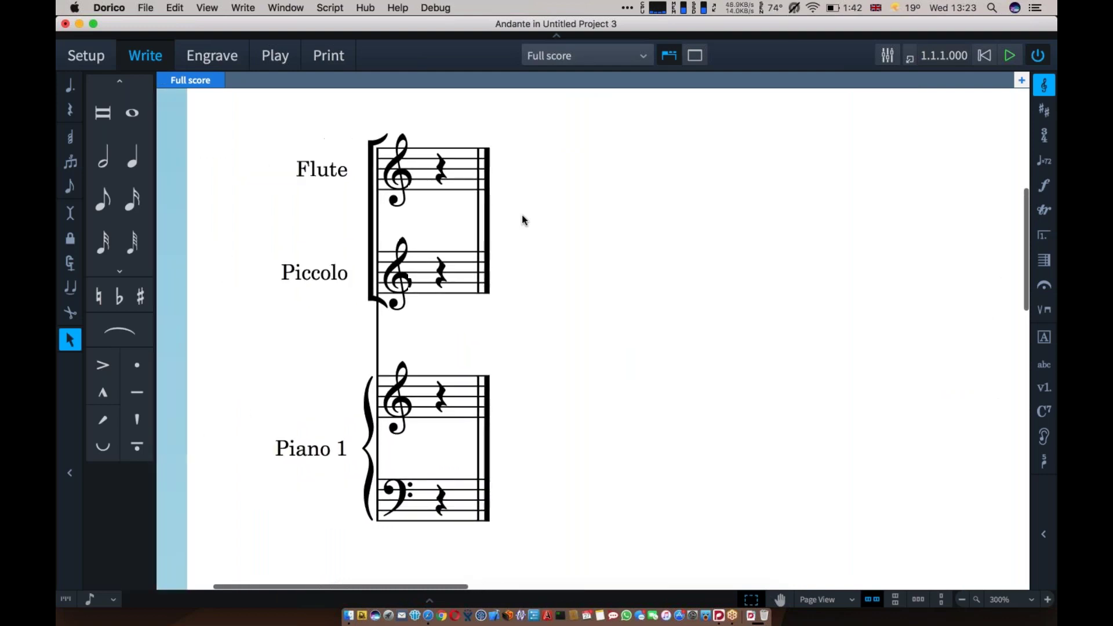
scroll(521, 219, "left", 2)
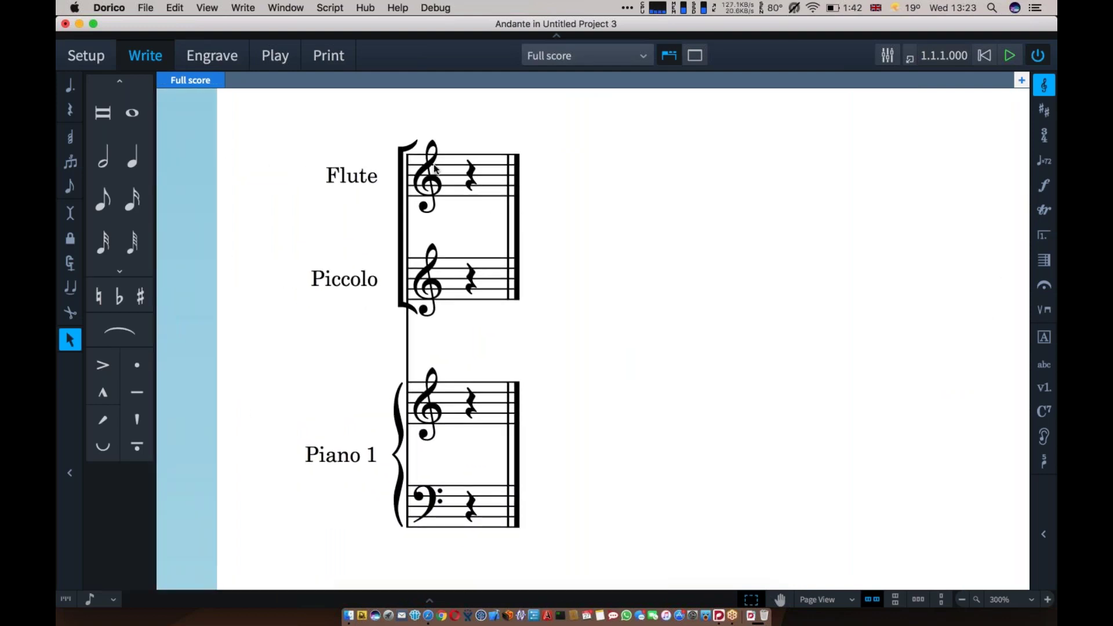
left_click(470, 184)
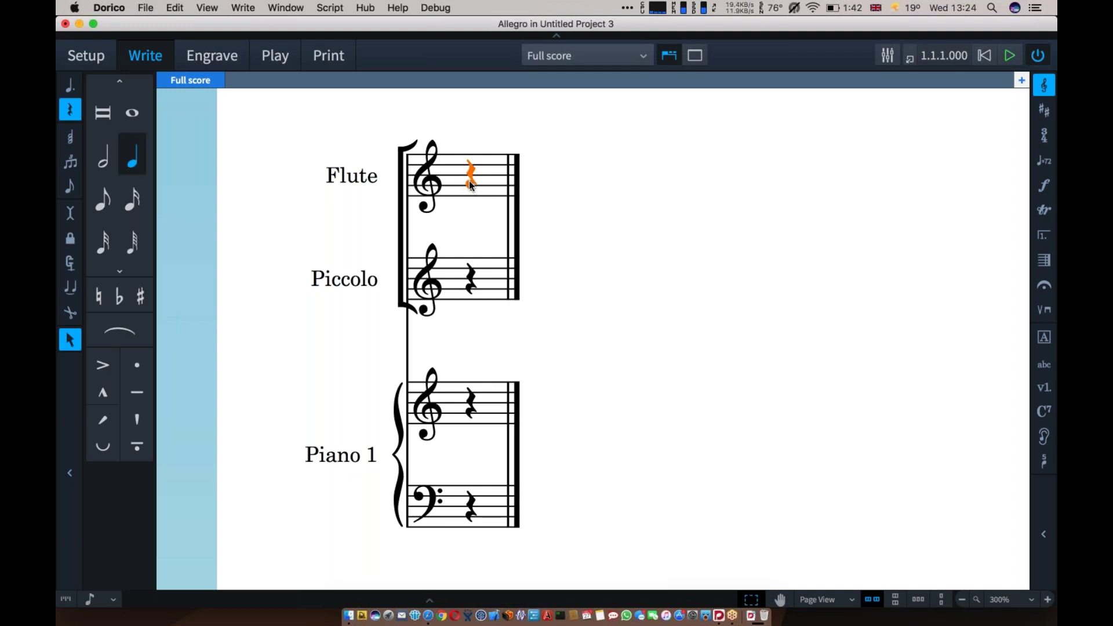
key("Return")
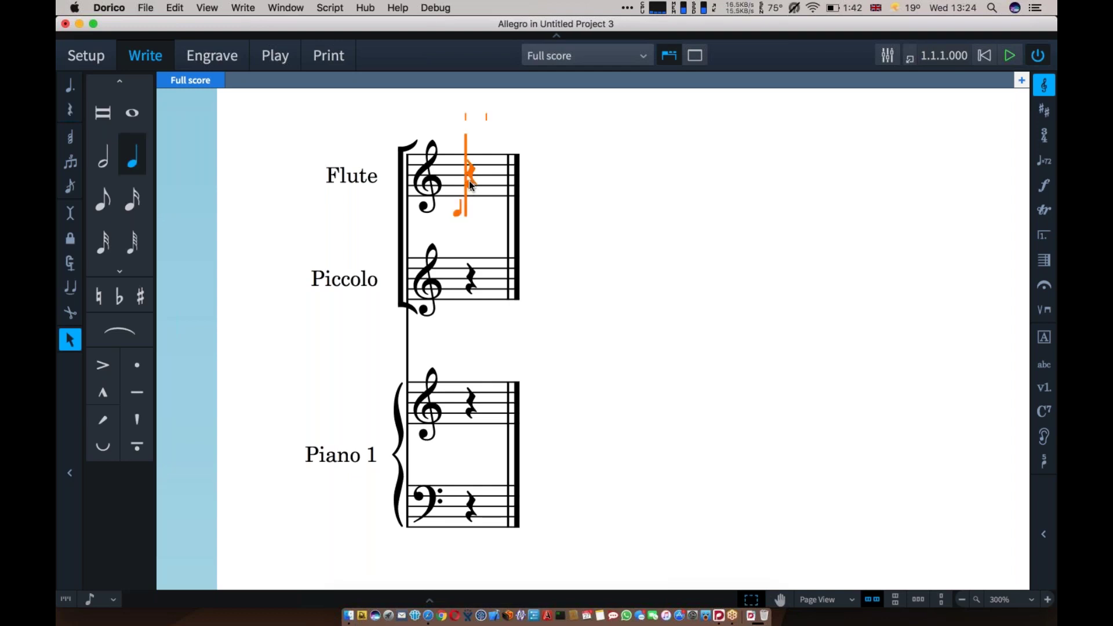
key("Escape")
key("Return")
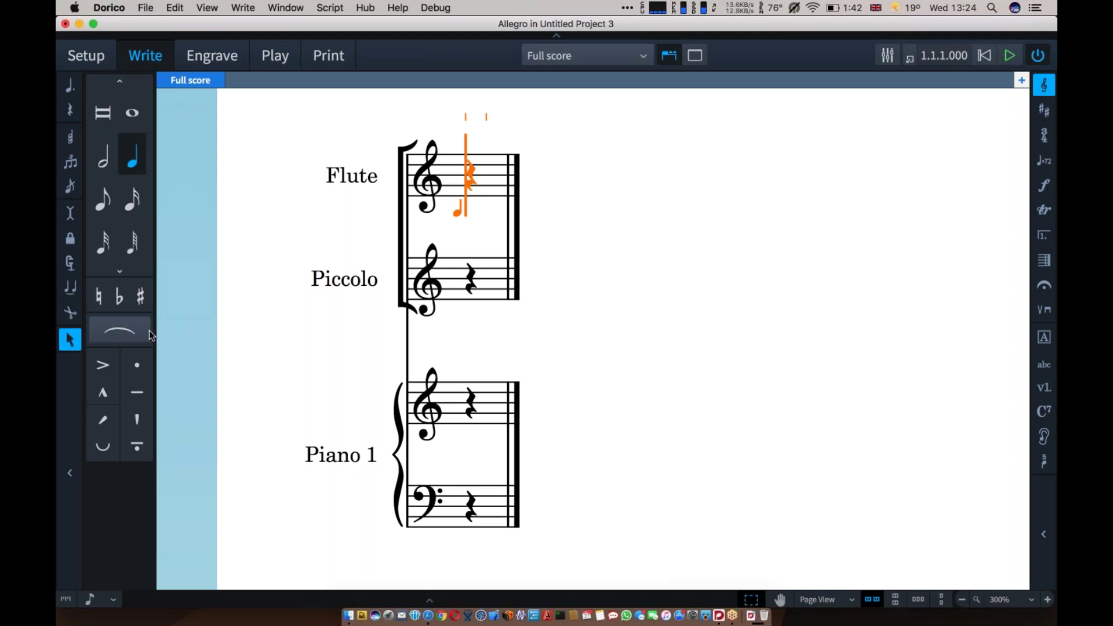
Enable mouse input, add a quarter-note D at the start of the Flute staff, and turn mouse input off again
left_click(69, 316)
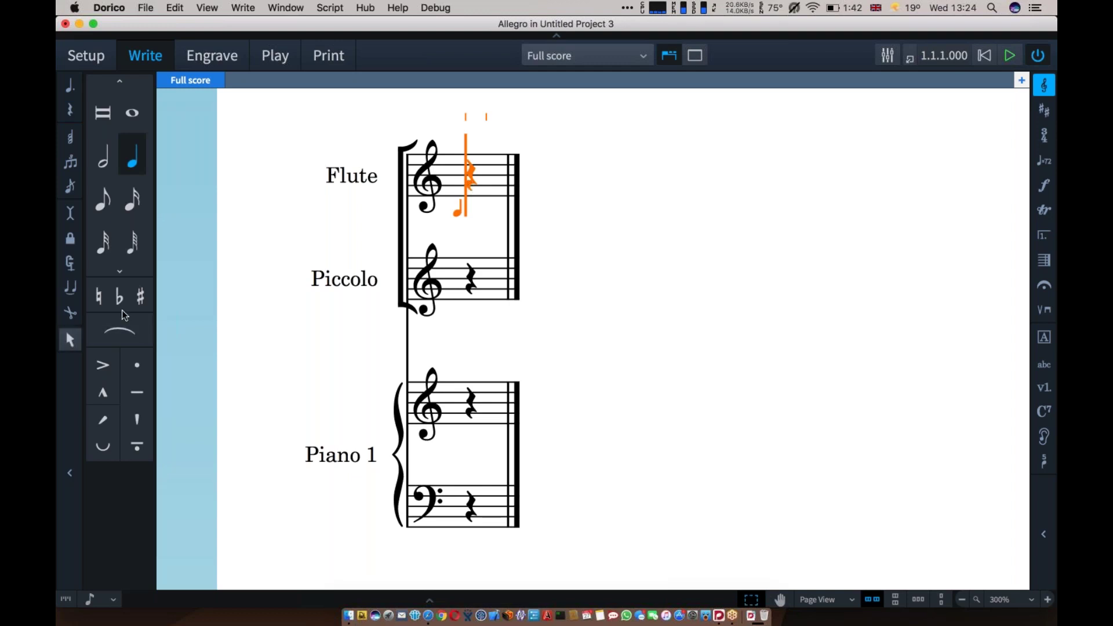
left_click(69, 342)
left_click(68, 343)
left_click(452, 168)
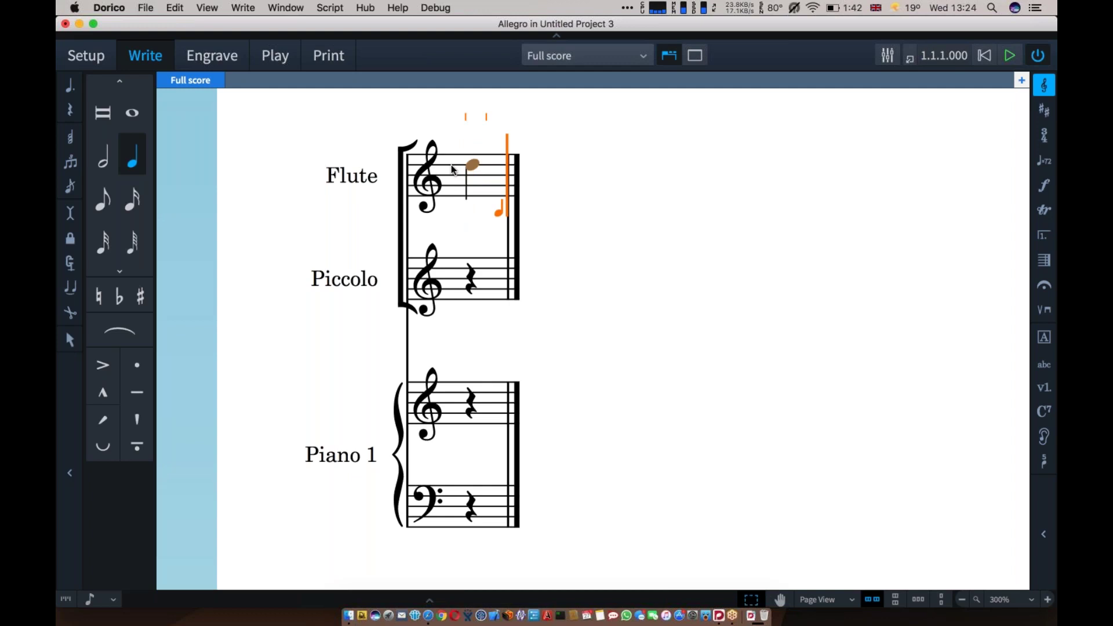
left_click(69, 340)
Enter the quarter notes G, A, B, C, D, G, G, E, C, D and E on the Flute staff
key("g")
key("a")
key("b")
key("c")
key("d")
key("g")
key("g")
key("e")
key("c")
key("d")
key("e")
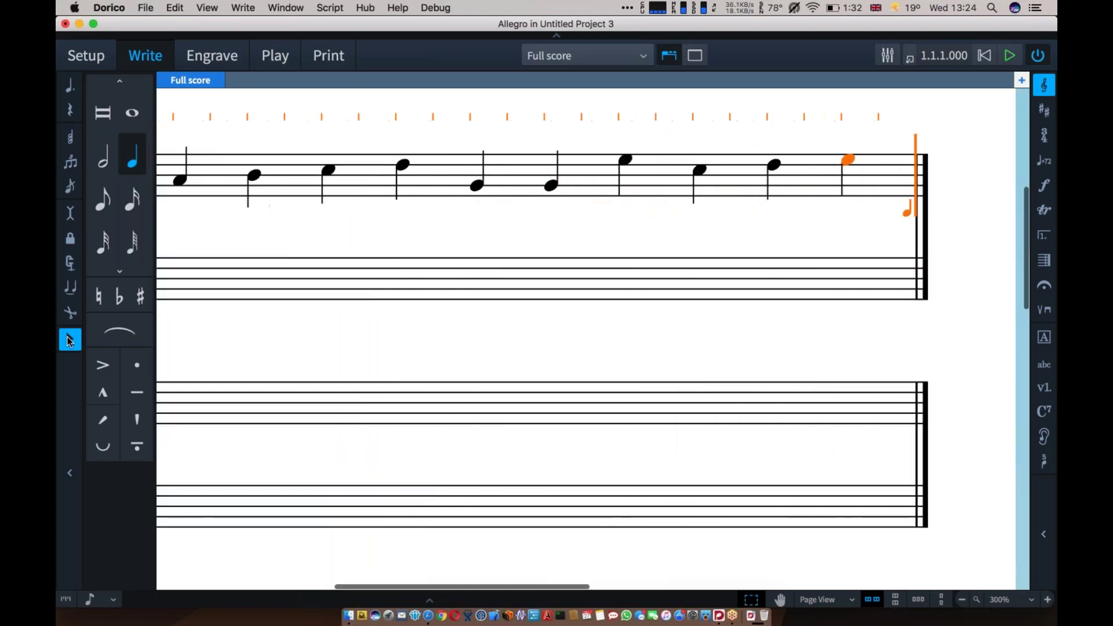
Continue the Flute melody with quarter notes F sharp, high G and two low Gs, and end note input
key("equal")
key("f")
key("g")
key("ctrl+alt+g")
key("g")
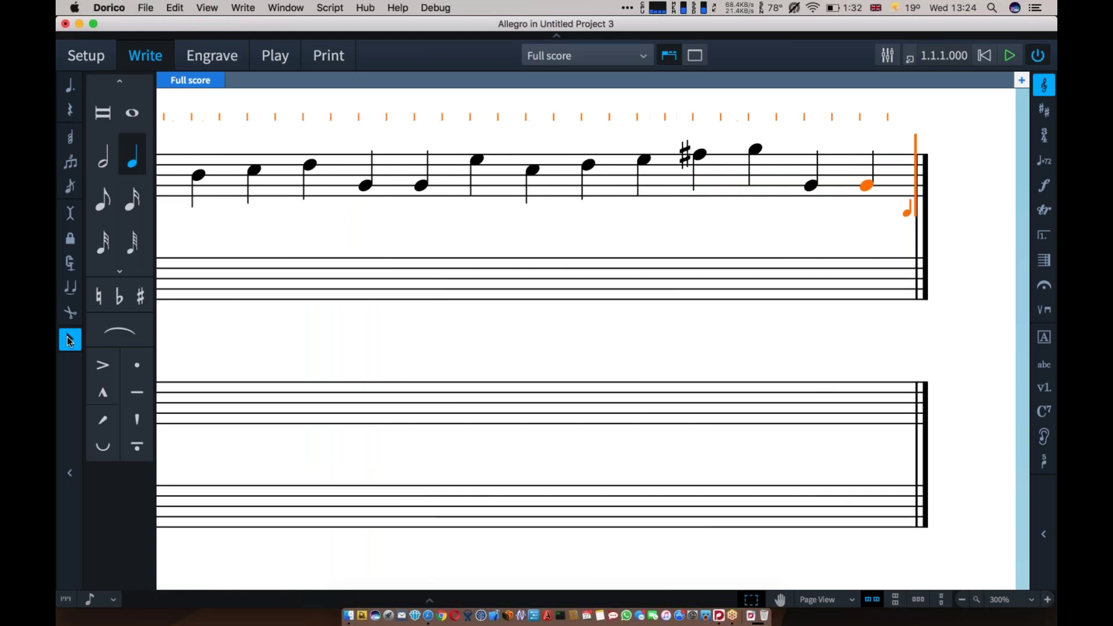
left_click(69, 339)
key("super+minus")
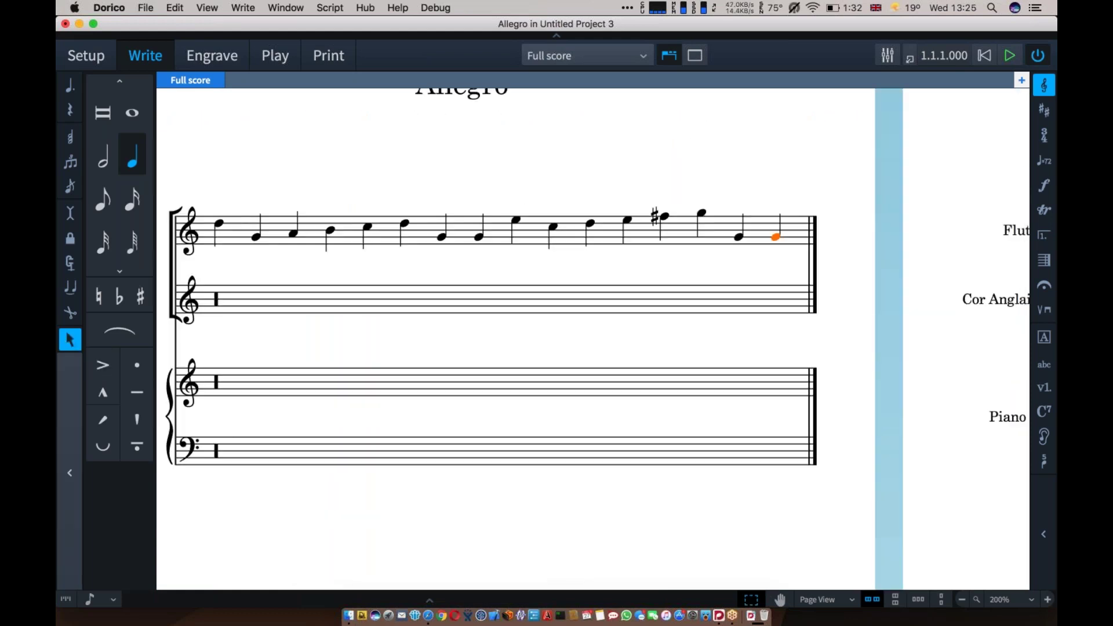
scroll(374, 341, "left", 3)
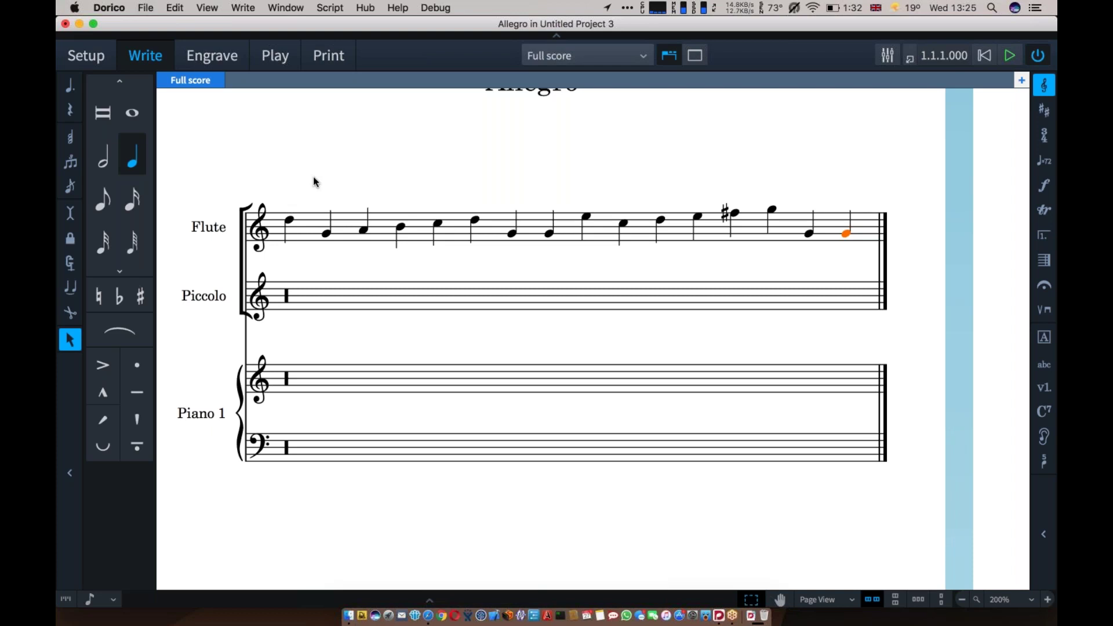
Try eighth-note durations on the Flute's second to fifth notes (G, A, B, C), and set them back to quarter notes
left_click_drag(313, 177, 455, 273)
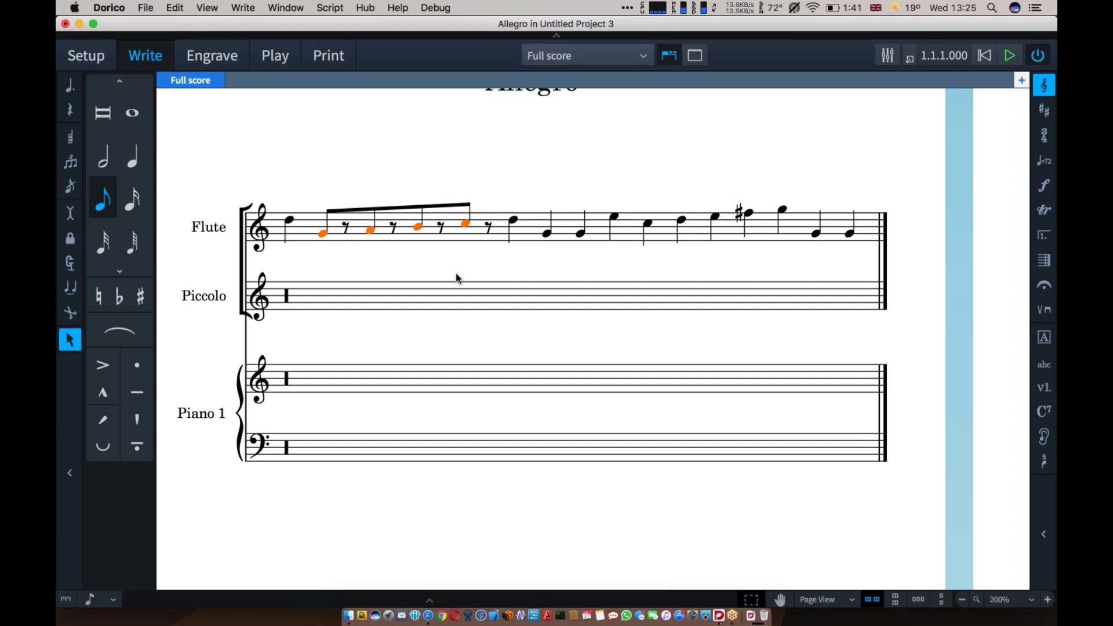
key("6")
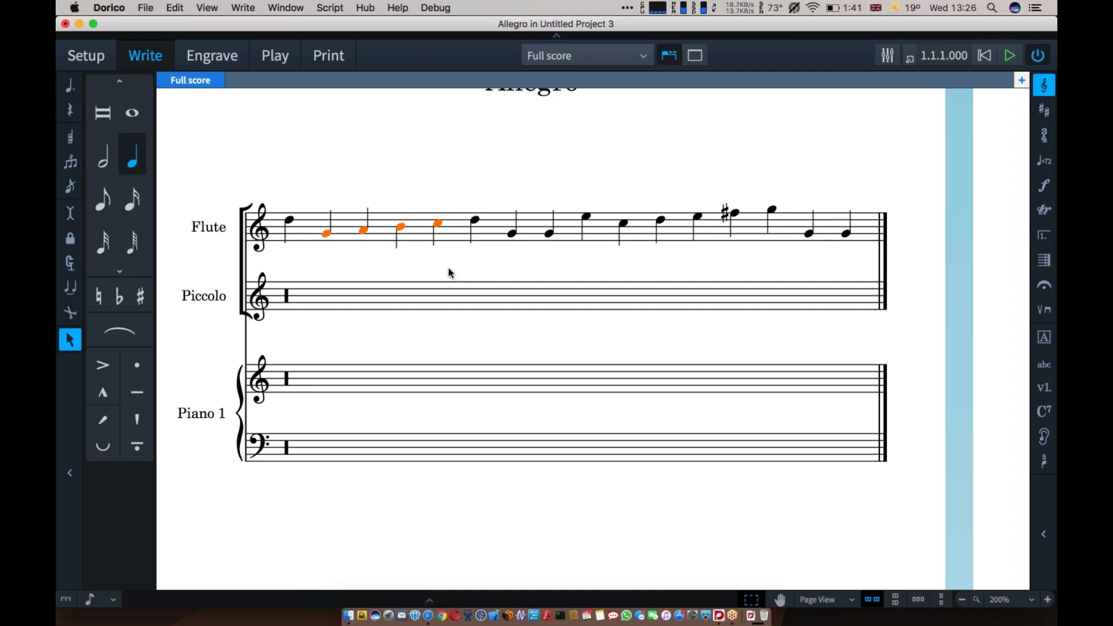
Turn on Insert mode and change the Flute's G, A, B, C and the C, D, E, F sharp group to eighth notes
left_click(70, 214)
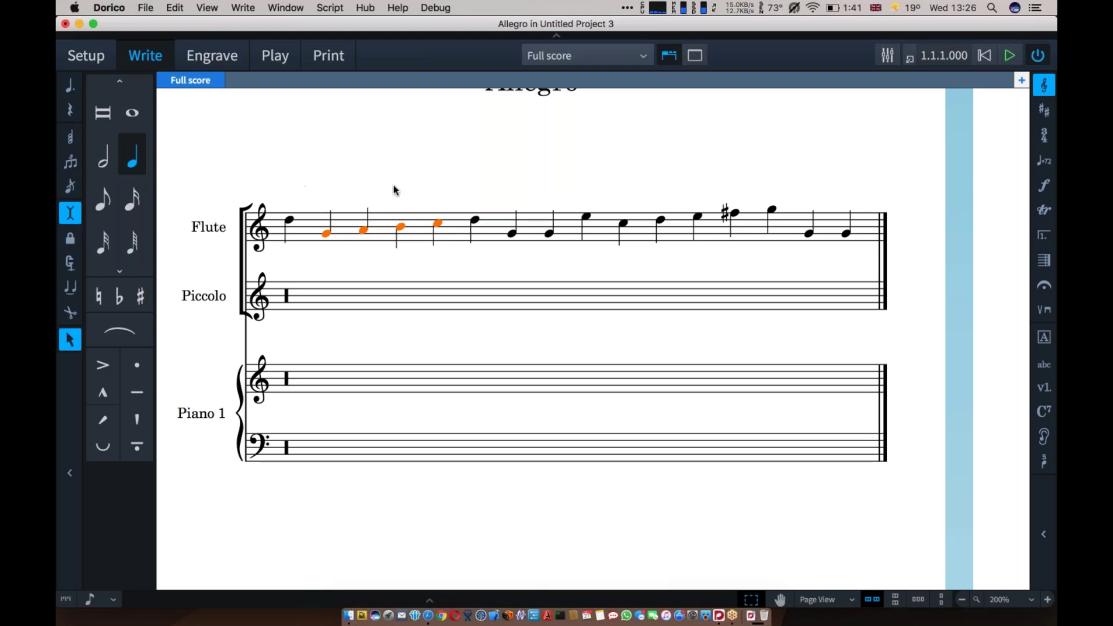
left_click(107, 193)
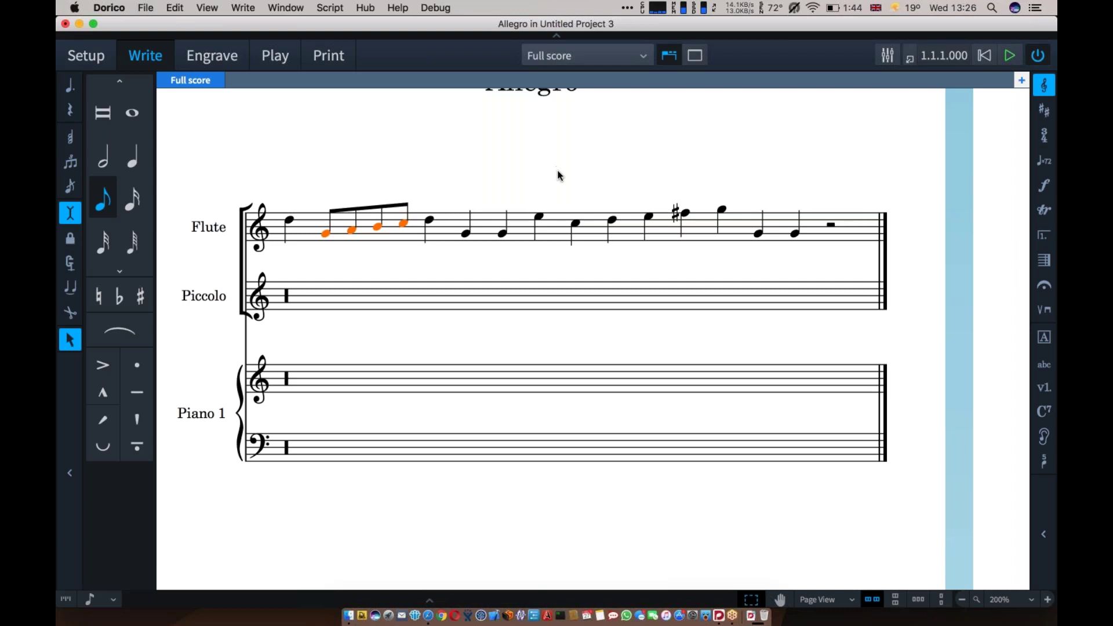
left_click_drag(557, 172, 695, 258)
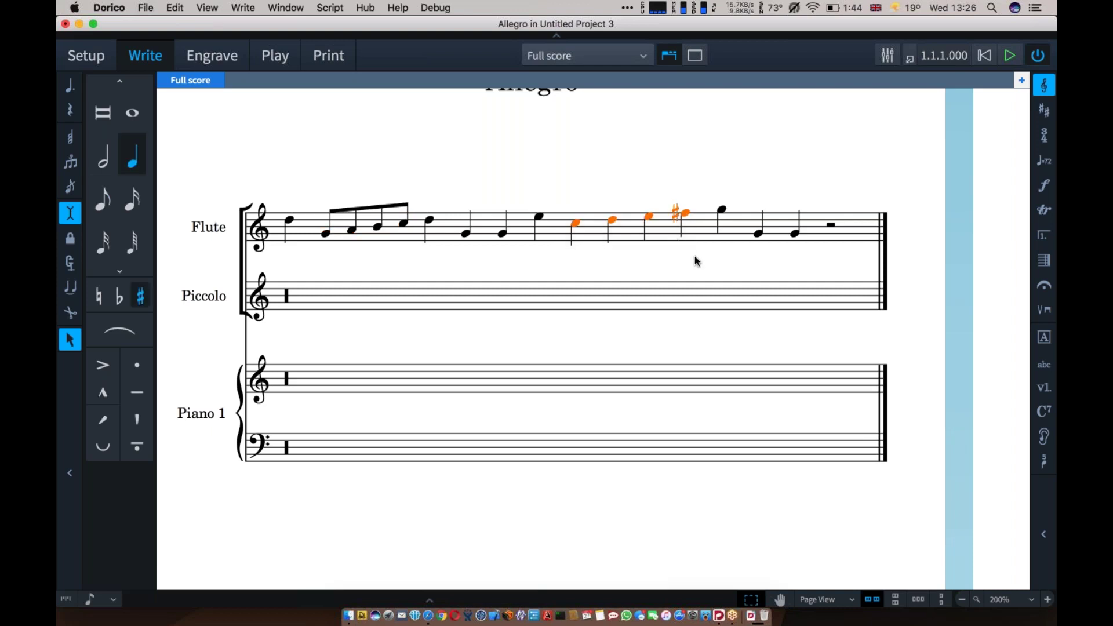
key("5")
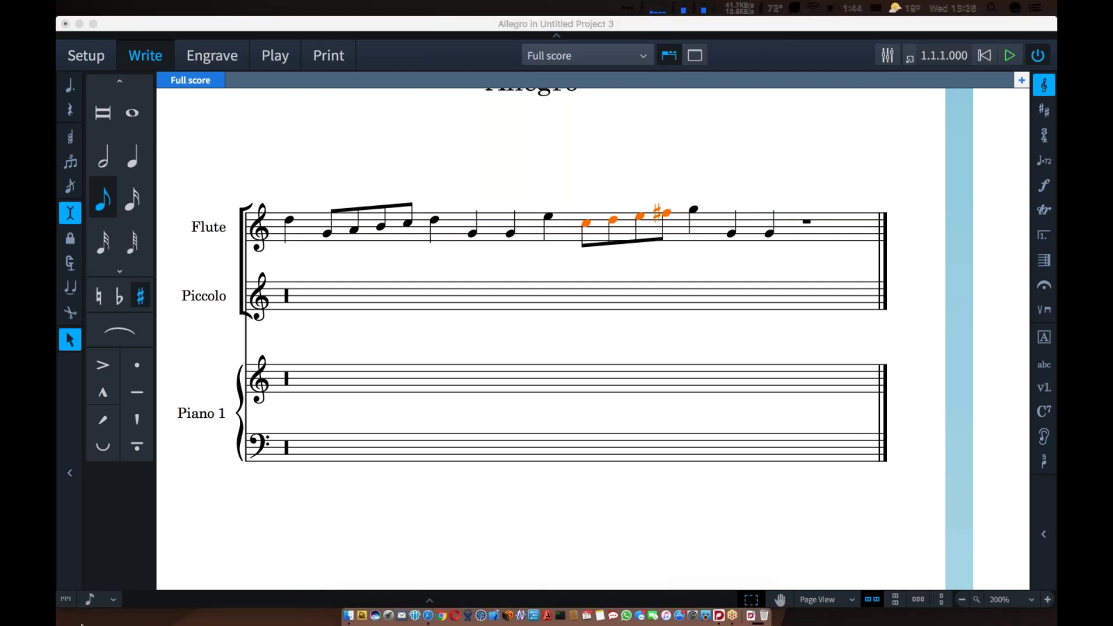
Review the rhythmic grid resolution choices and keep the eighth note
left_click(114, 600)
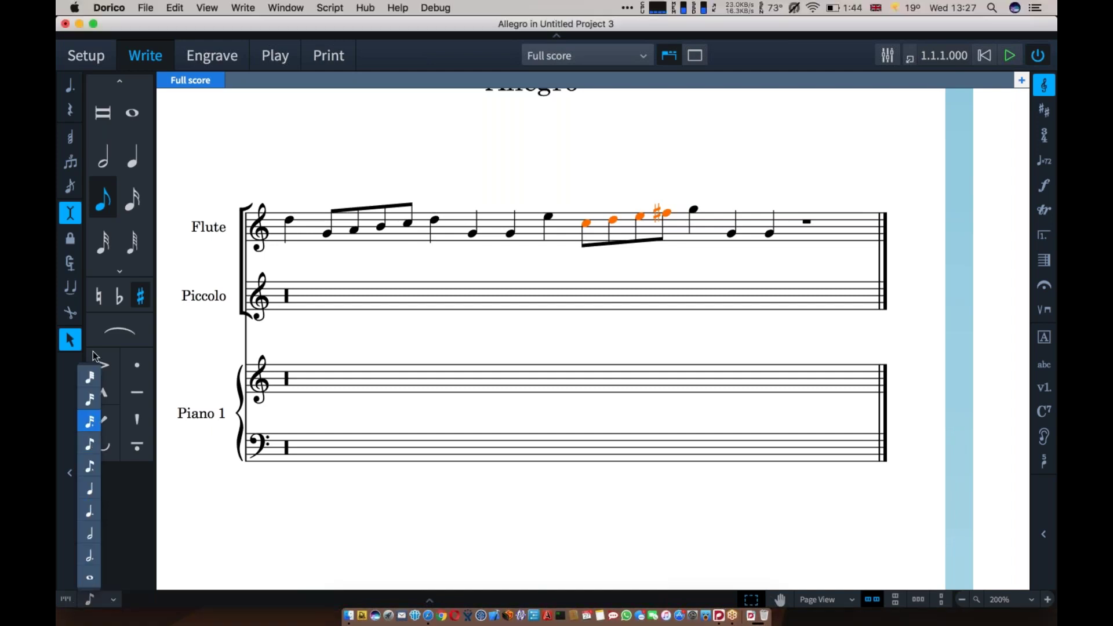
left_click(87, 446)
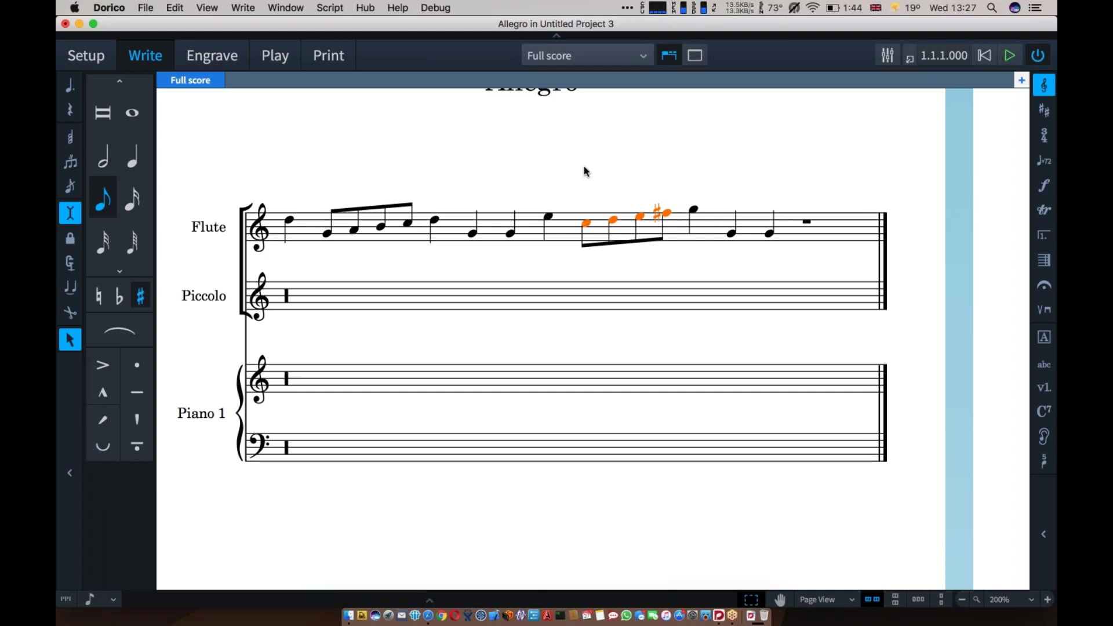
Try quarter, half and dotted durations on the Flute's C, D, E and F sharp, and set them back to eighth notes
key("6")
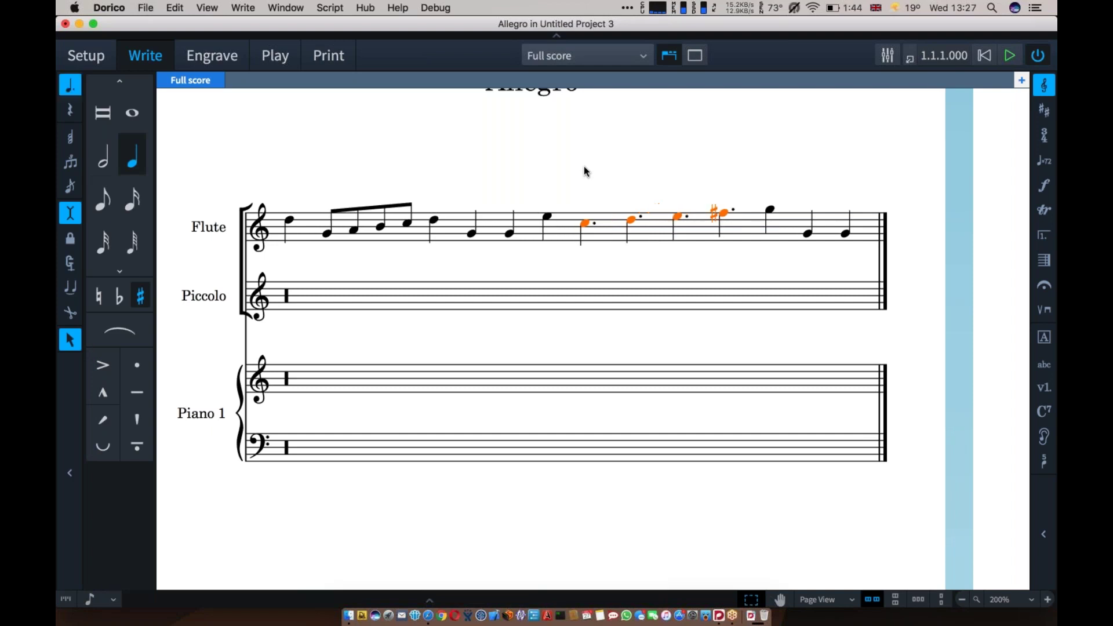
key("7")
key("6")
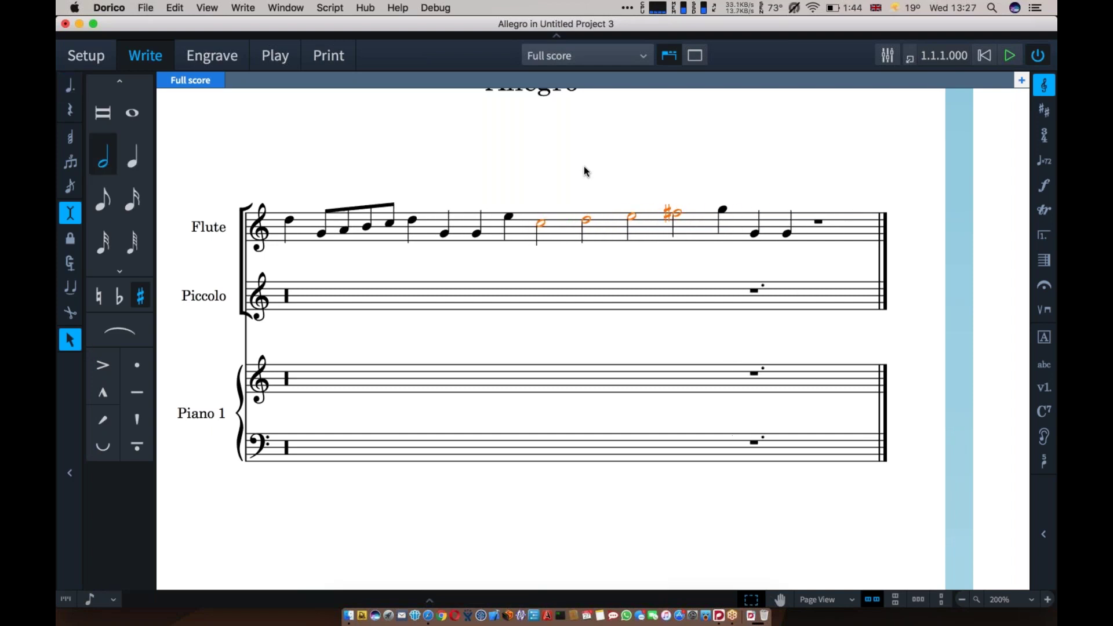
key("5")
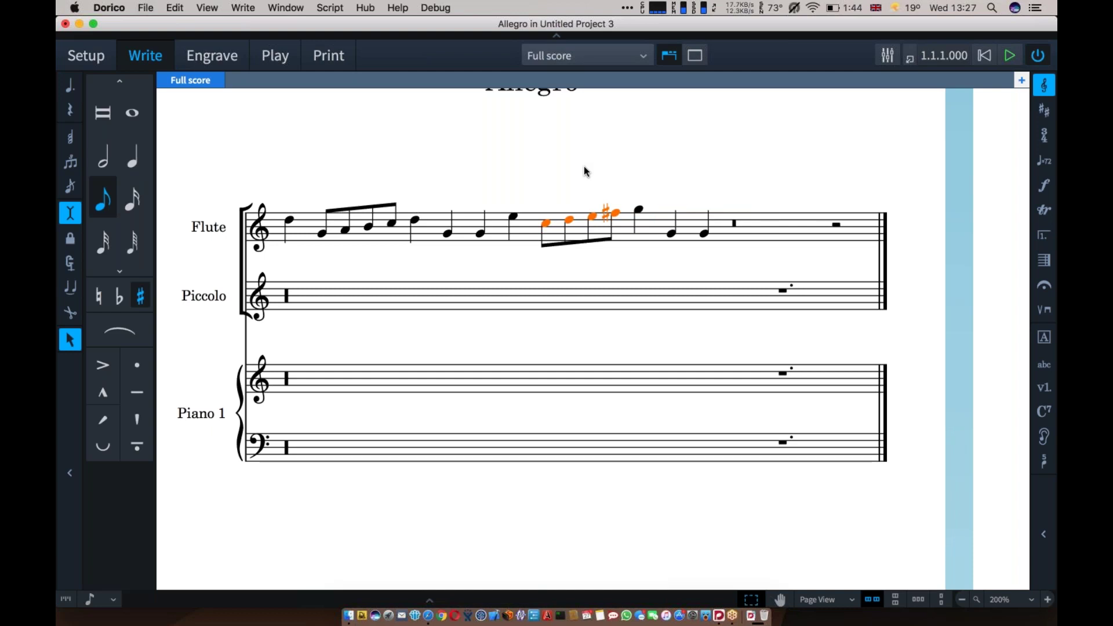
key("6")
key("7")
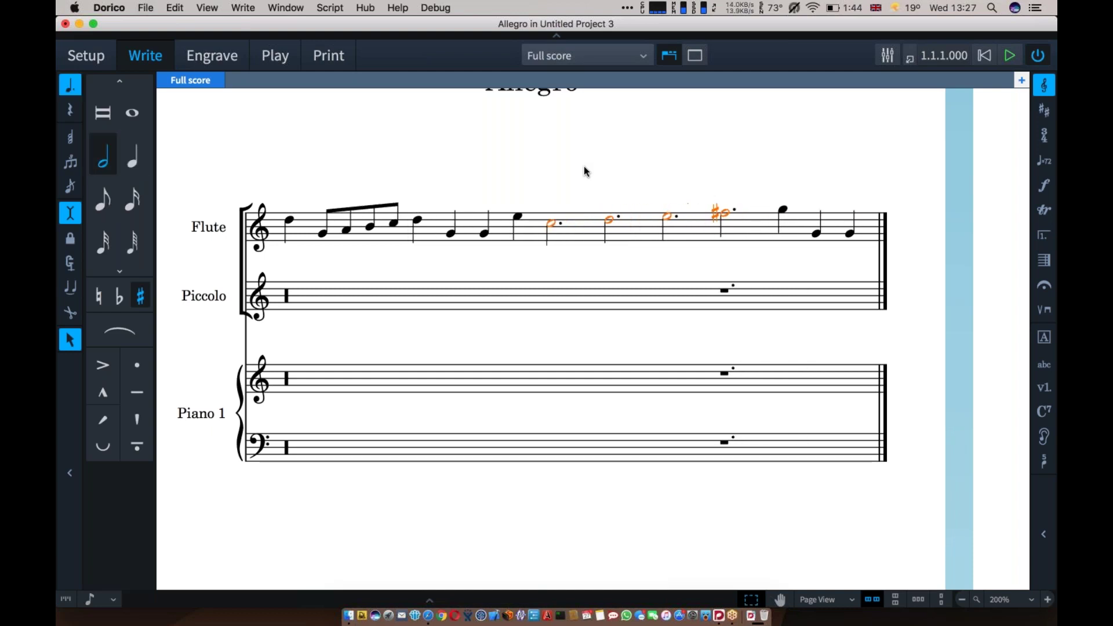
key("period")
key("period")
key("6")
key("5")
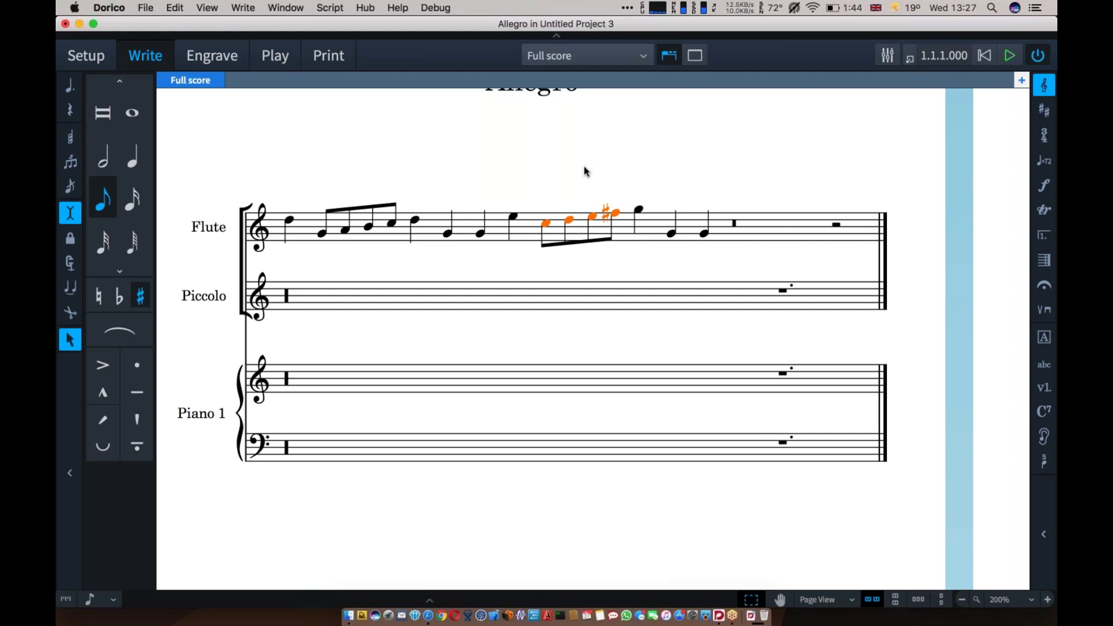
Add a 3/4 time signature at the Flute's first note
left_click(291, 224)
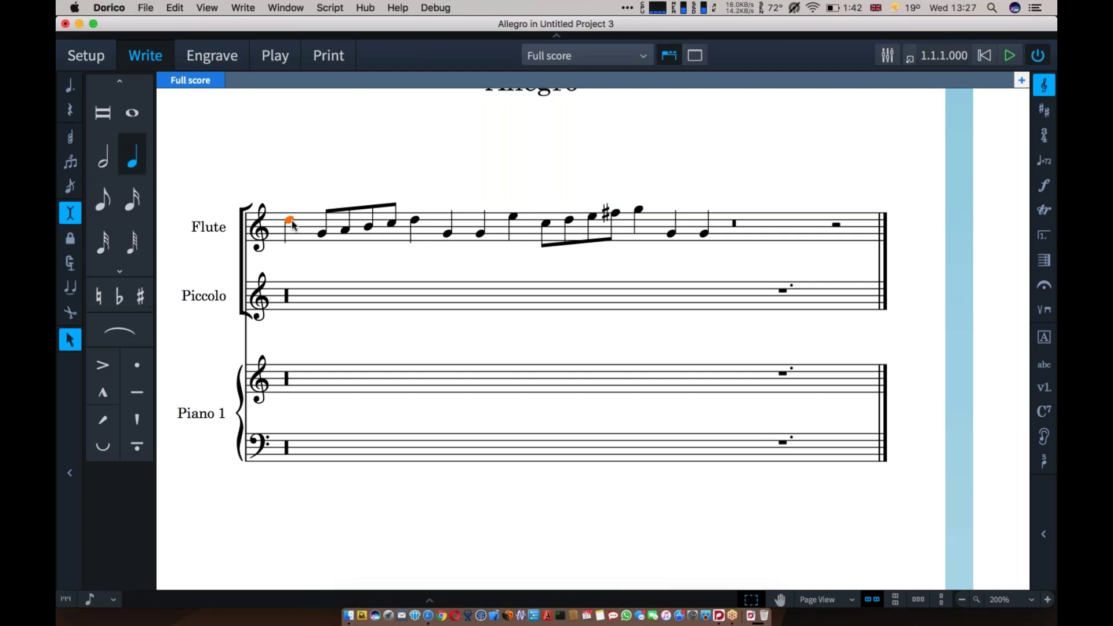
key("shift+m")
type("3/4")
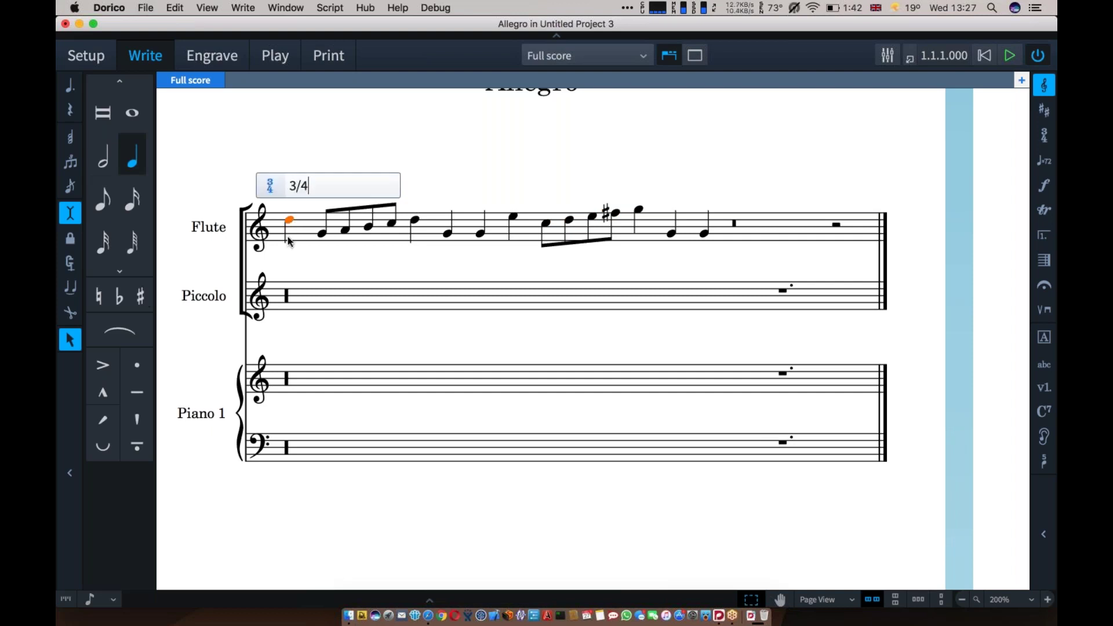
key("Return")
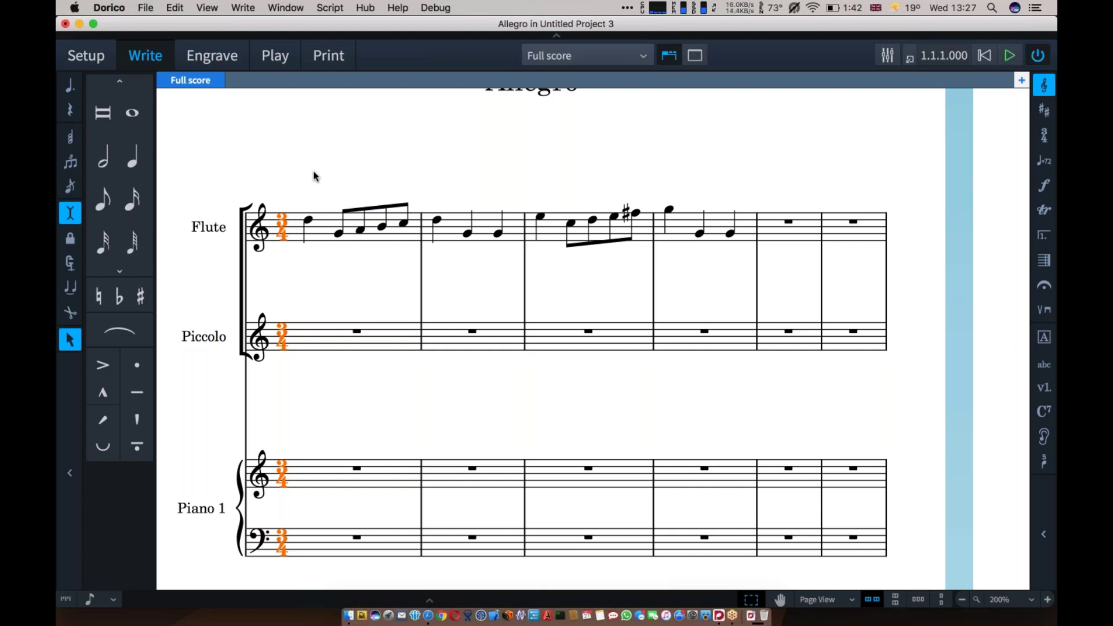
key("shift+m")
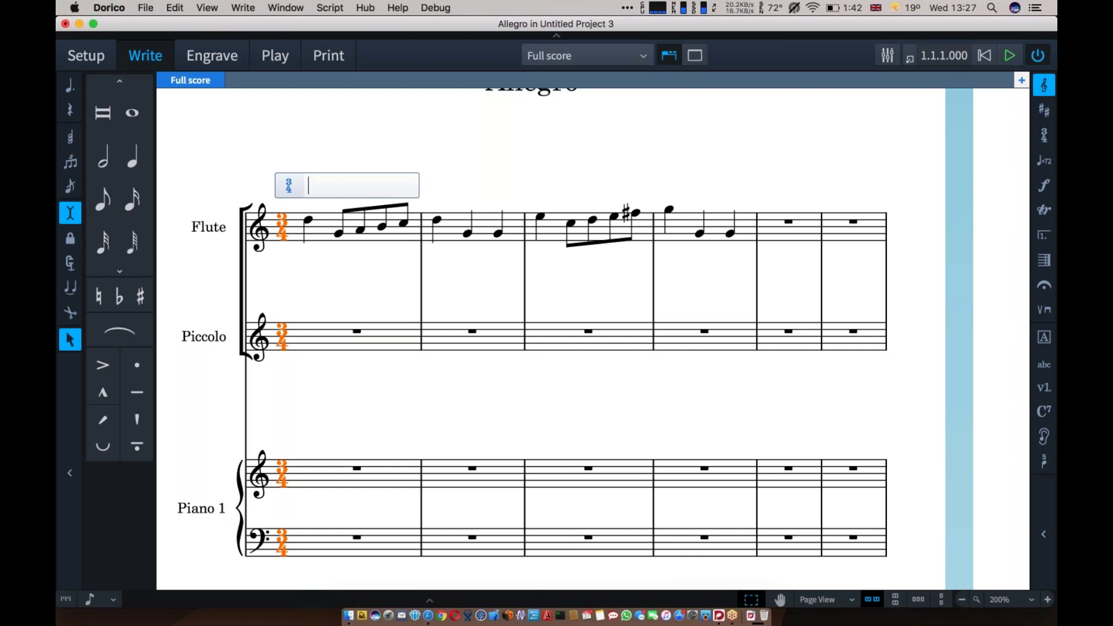
left_click(626, 168)
Examine the available clefs, key signatures, time signatures and tempo markings, and hide them again
left_click(1041, 507)
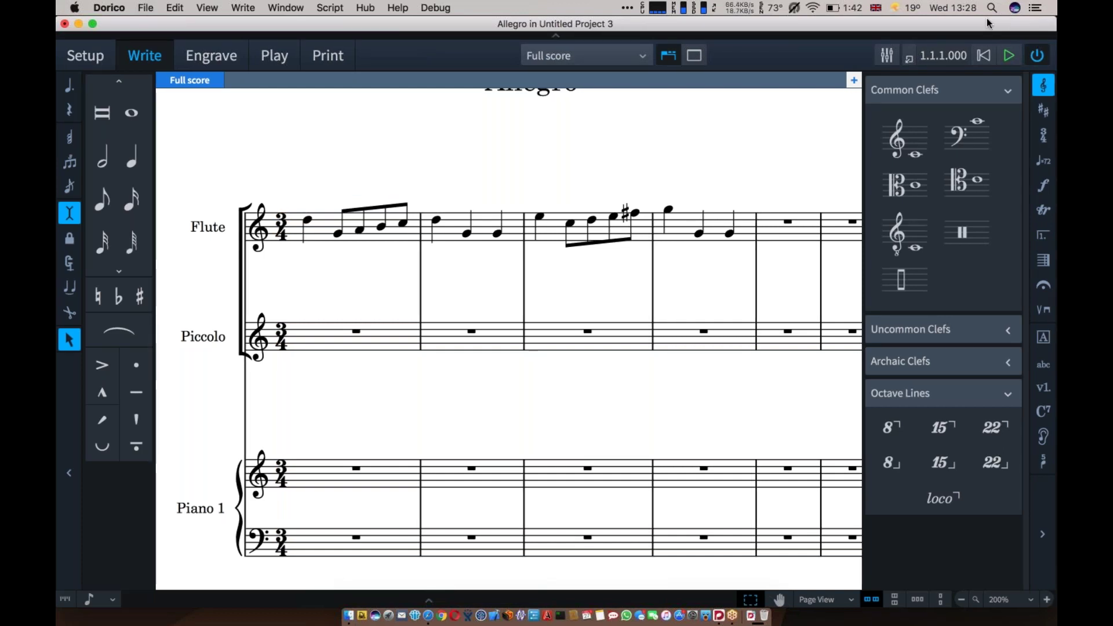
left_click(1008, 134)
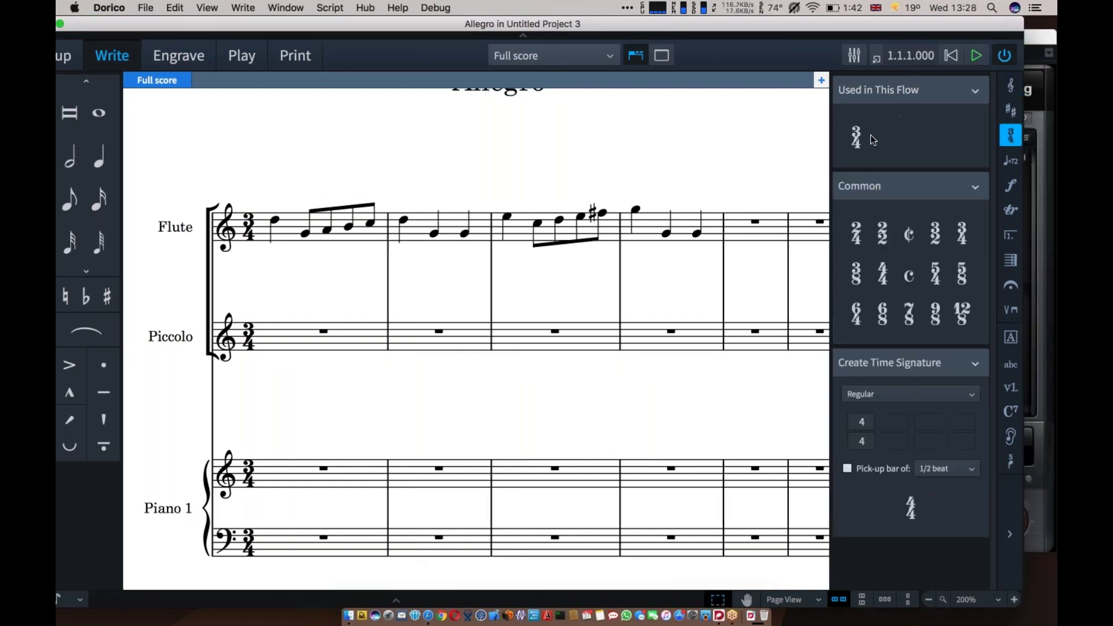
left_click(1010, 110)
left_click(1010, 86)
left_click(1011, 111)
left_click(1010, 134)
left_click(1012, 161)
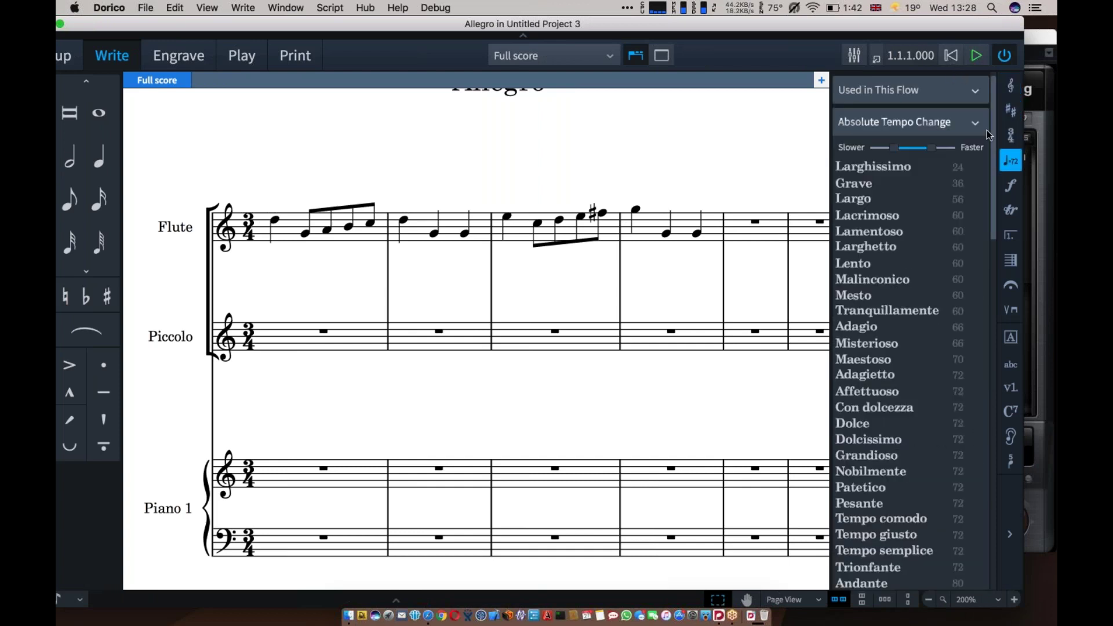
left_click(1018, 509)
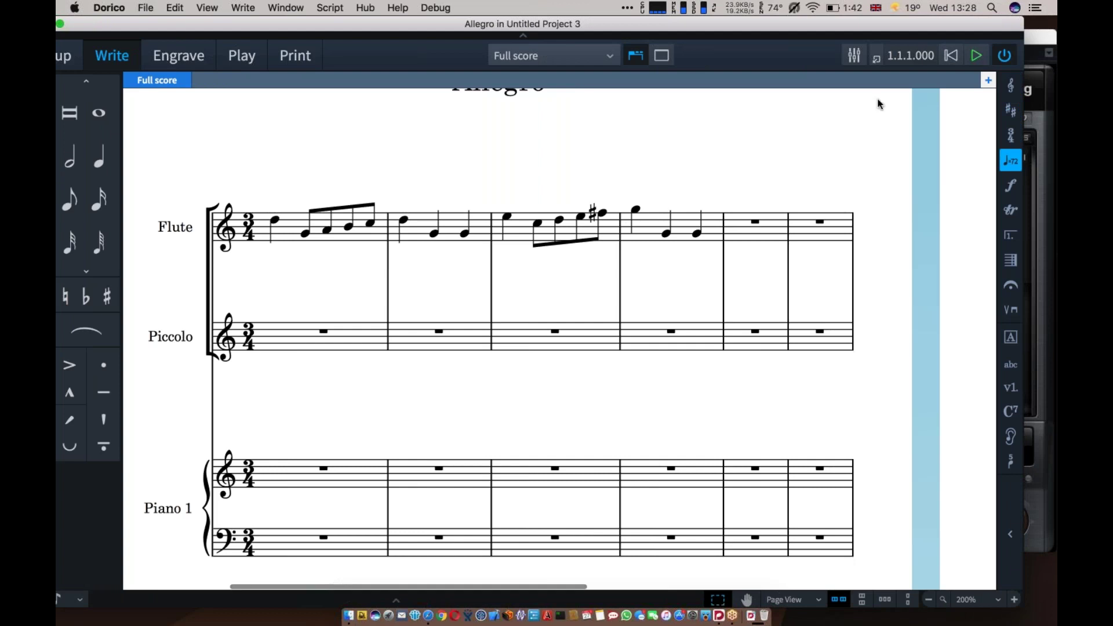
left_click_drag(837, 24, 871, 15)
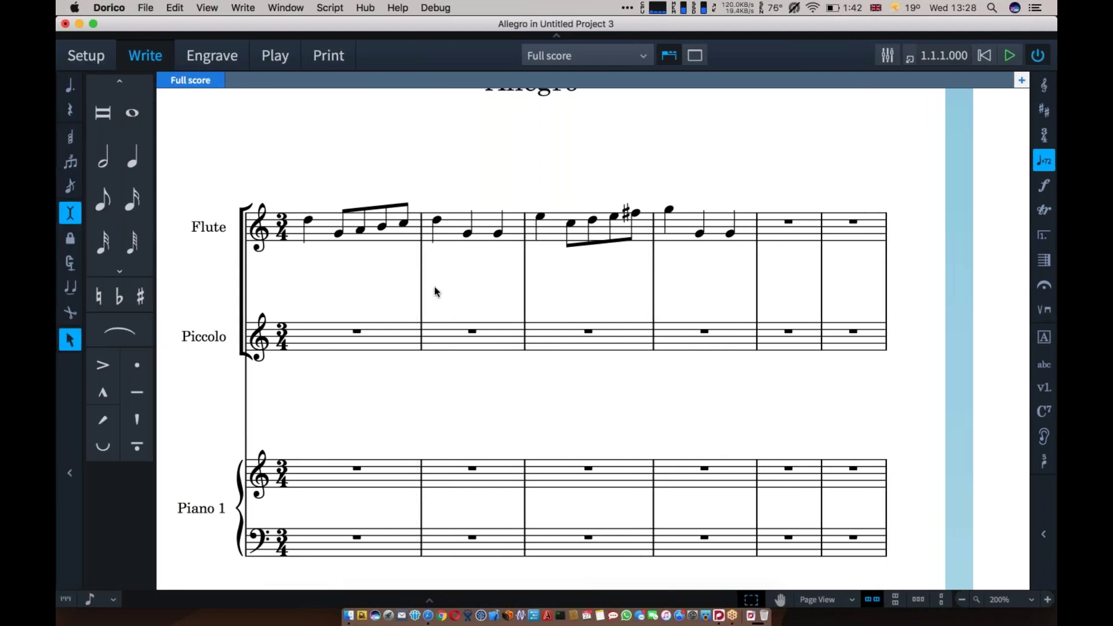
Reapply the 3/4 time signature at the Flute's first note and change it to 6/8
left_click(309, 221)
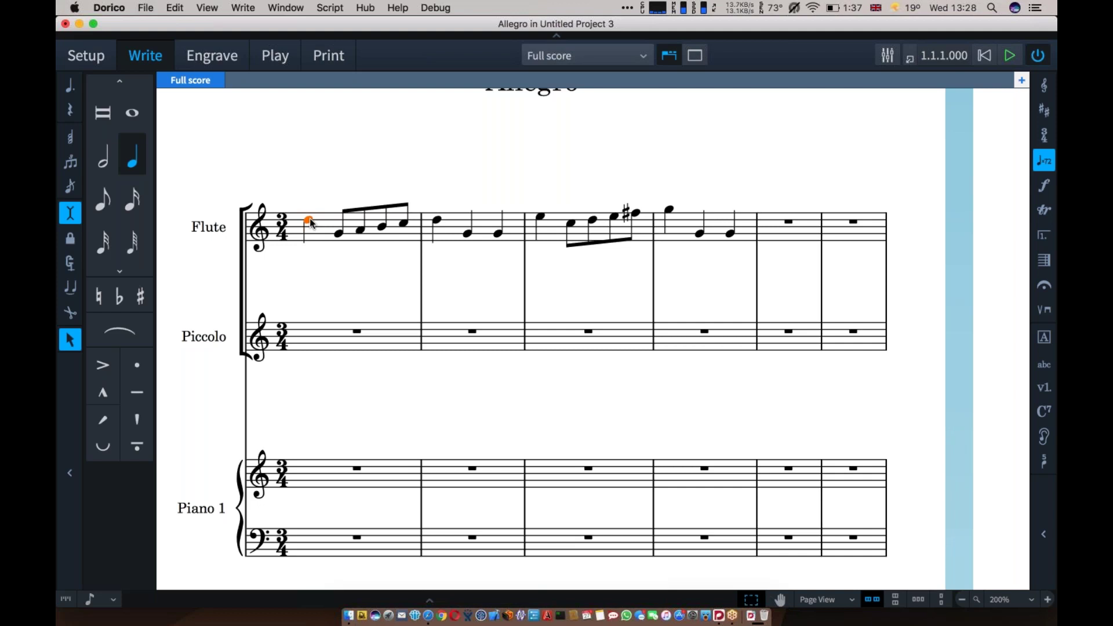
key("shift+m")
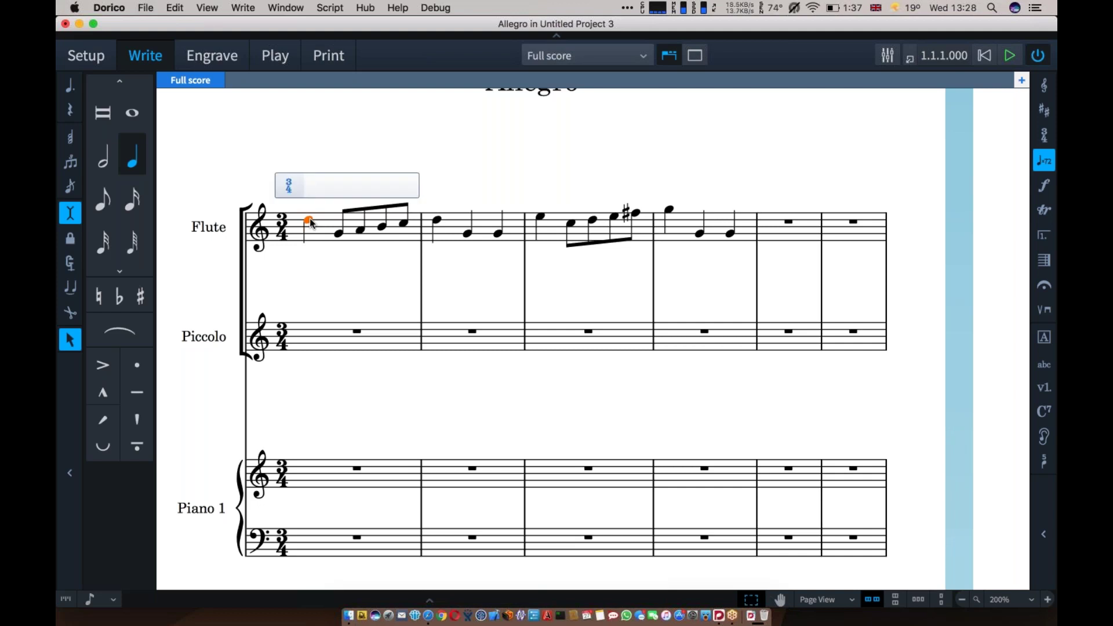
type("3/4")
key("Return")
key("shift+m")
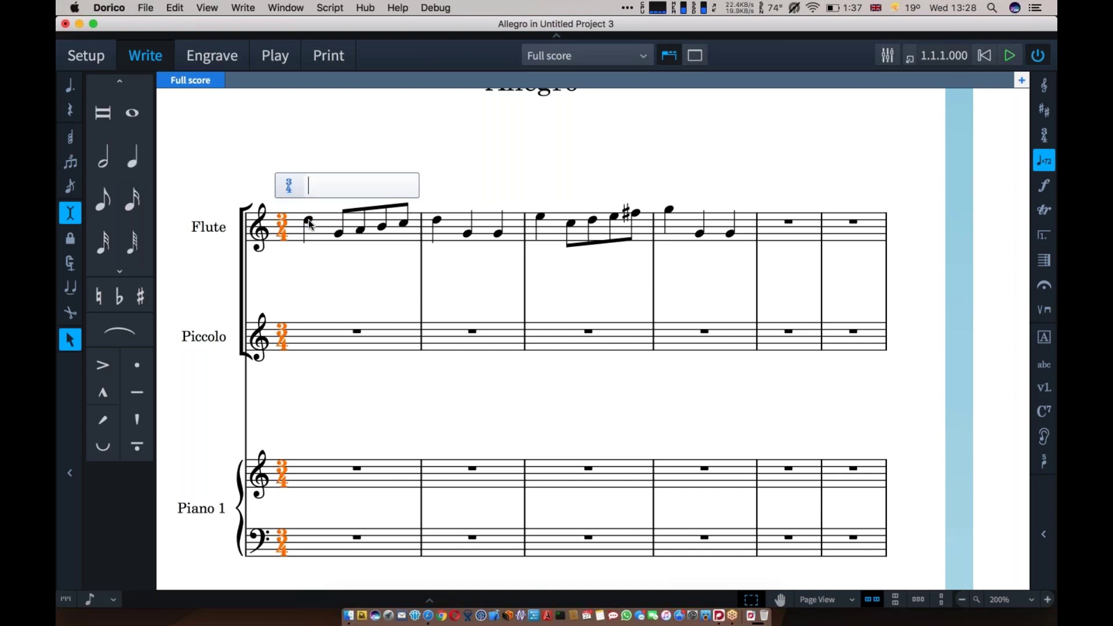
type("6/8")
key("Return")
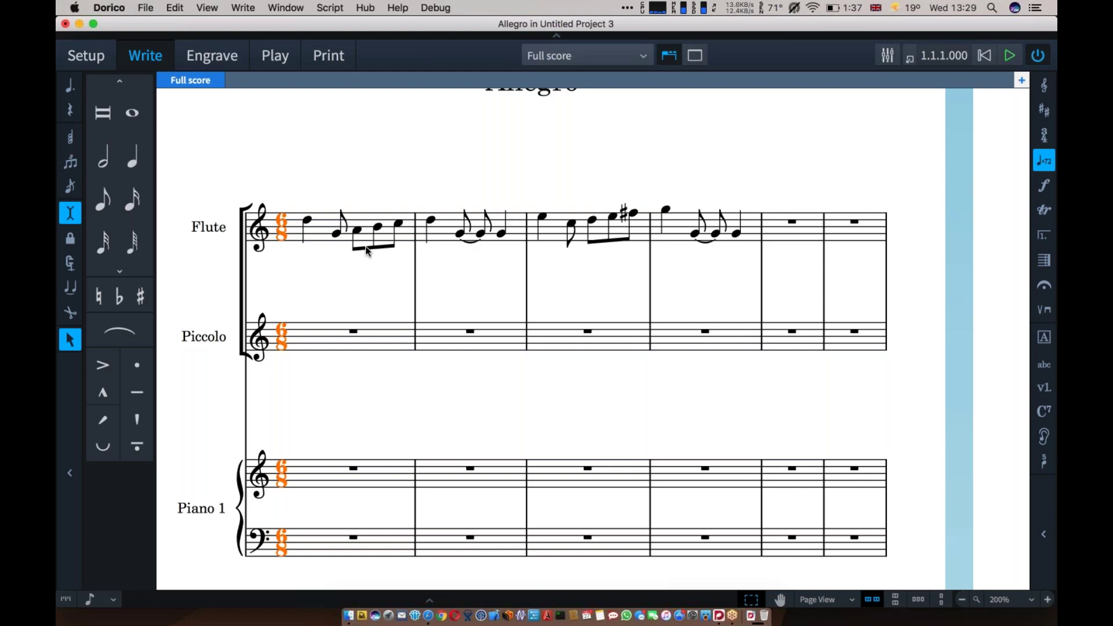
Try 7/8 and 5/16 as the opening time signature, and set it back to 3/4
key("shift+m")
type("7/8")
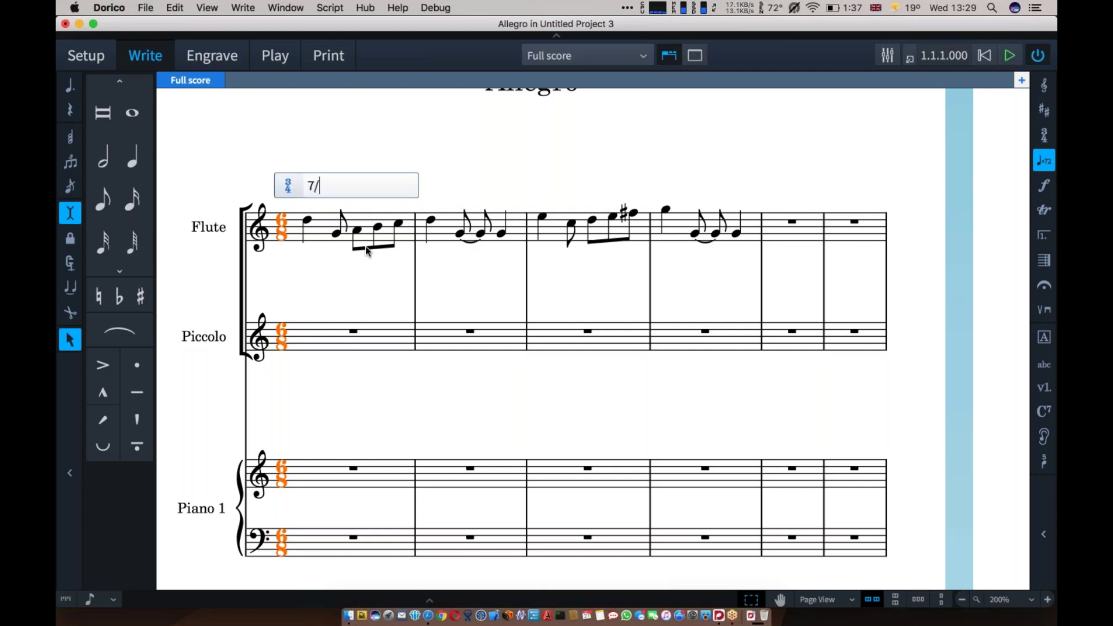
key("Return")
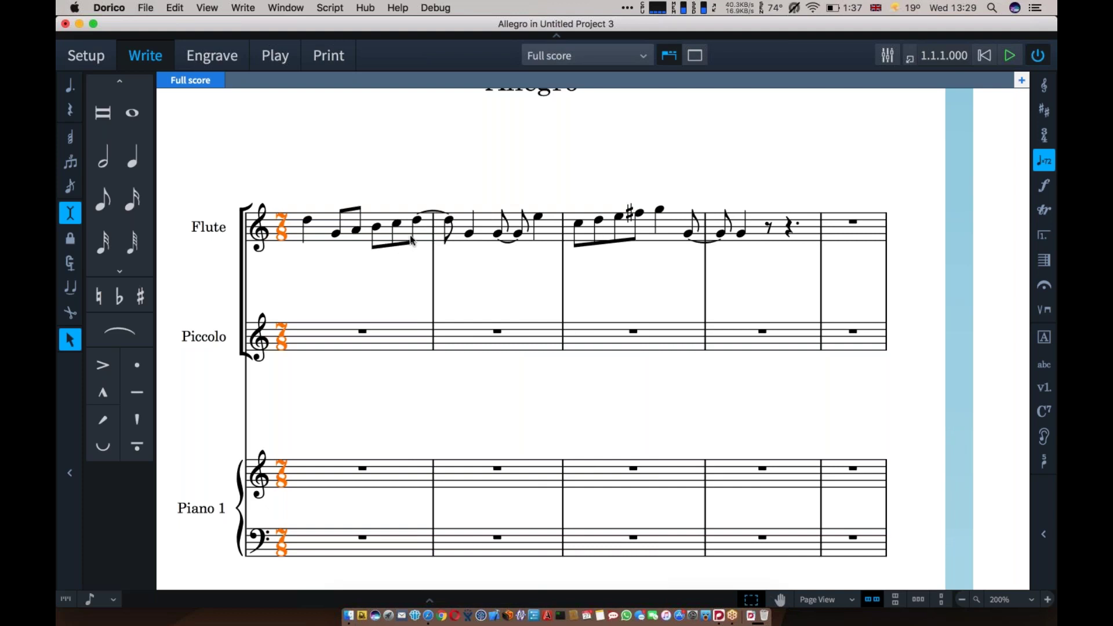
key("shift+m")
type("5/16")
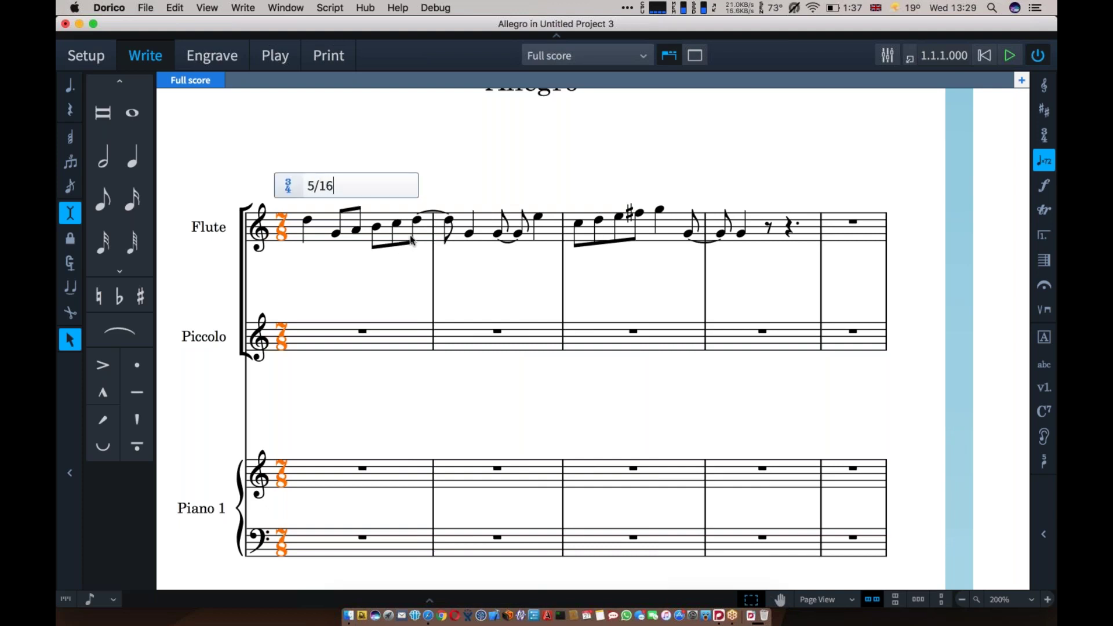
key("Return")
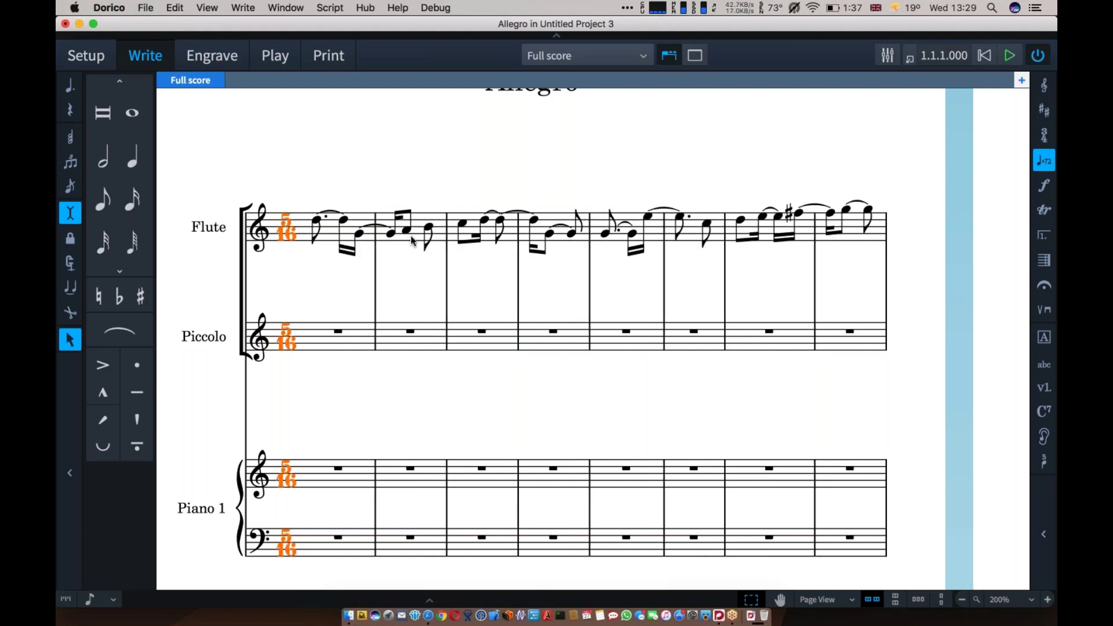
key("shift+m")
type("3/4")
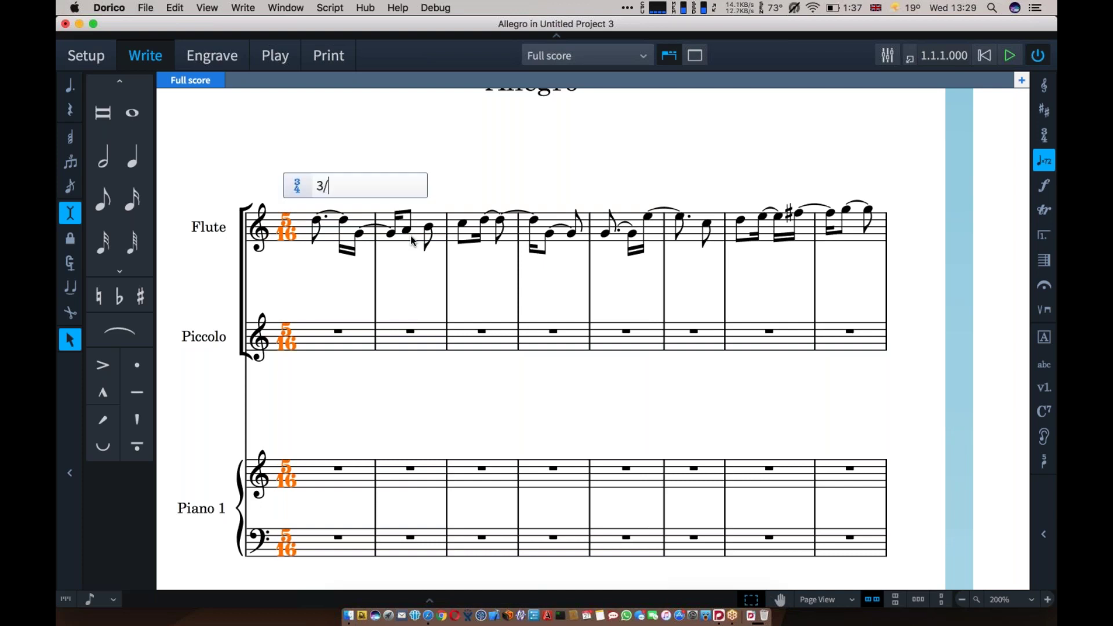
key("Return")
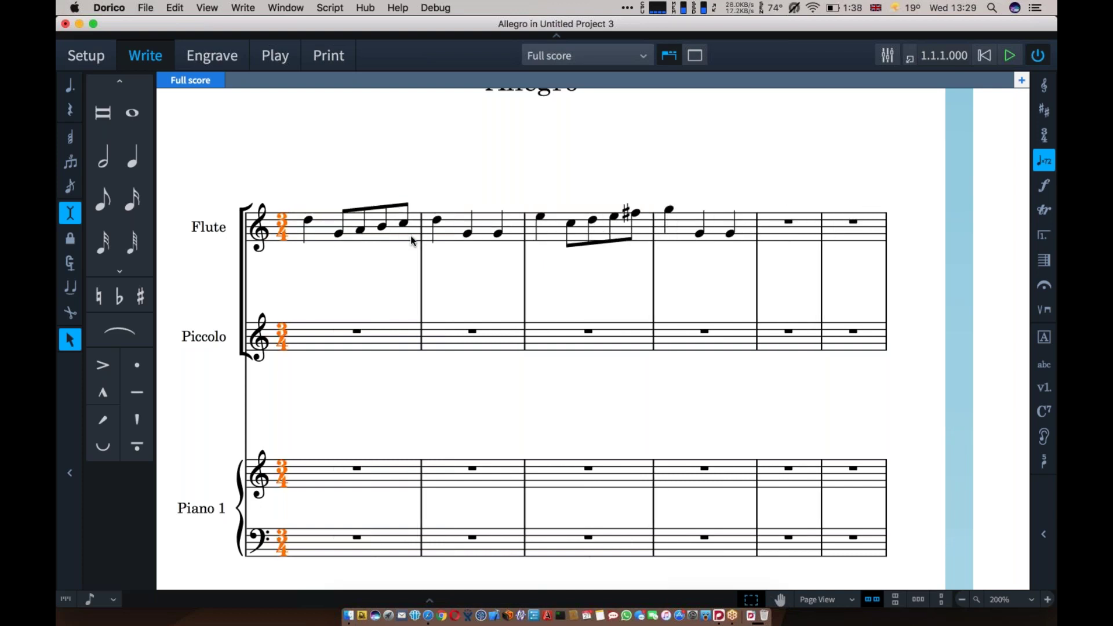
Review the Note Grouping notation options for the Allegro flow, from half-bar time signatures to irregular meter
key("super+shift+n")
left_click(255, 129)
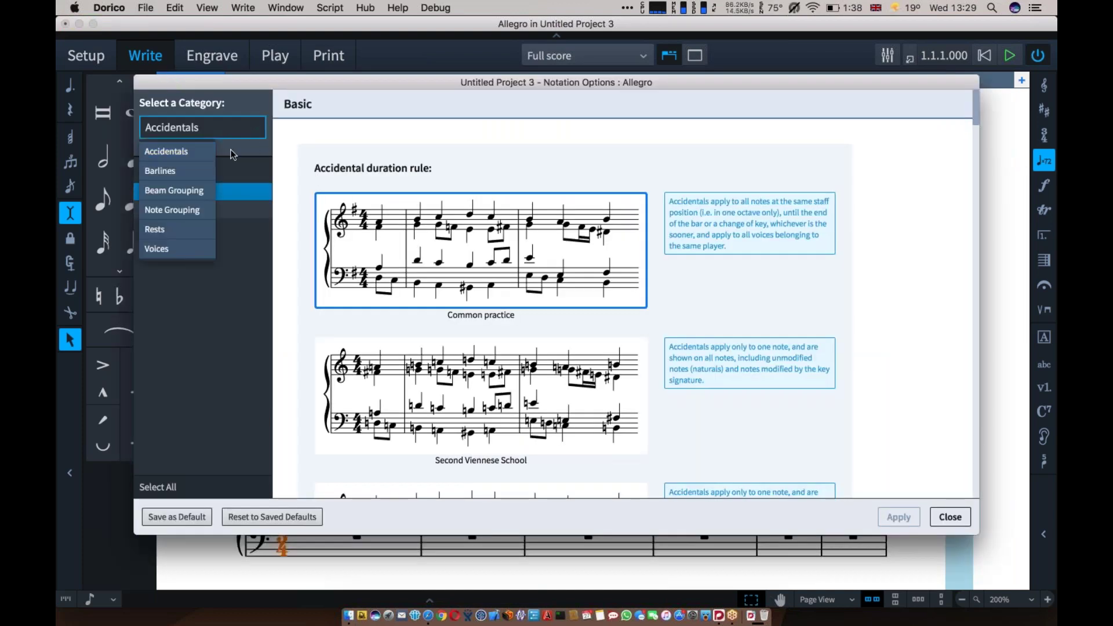
left_click(199, 210)
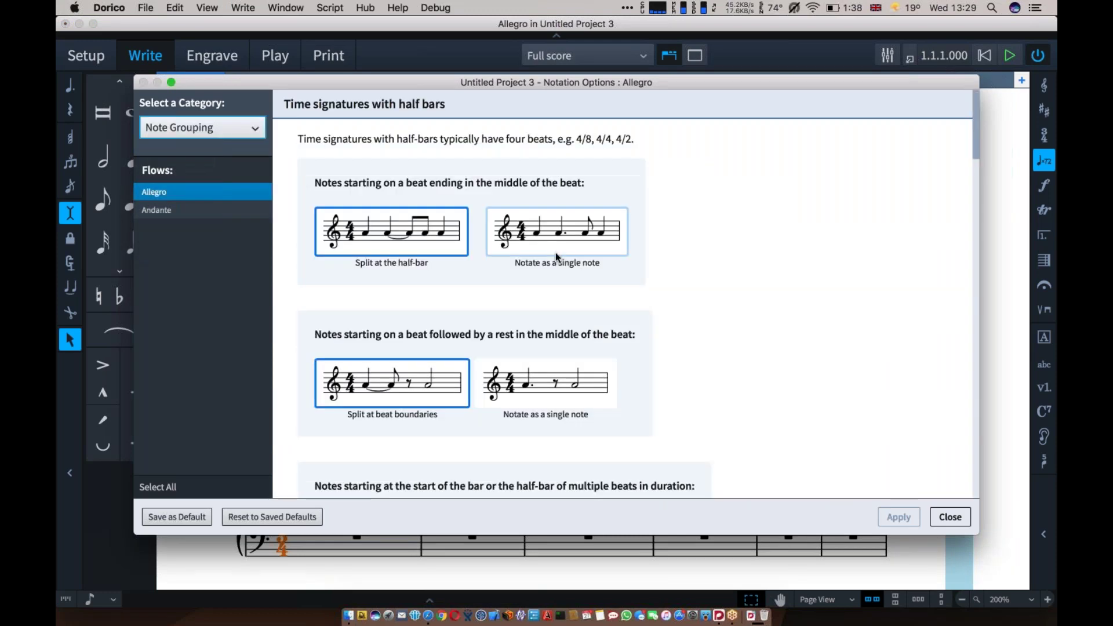
scroll(534, 228, "down", 8)
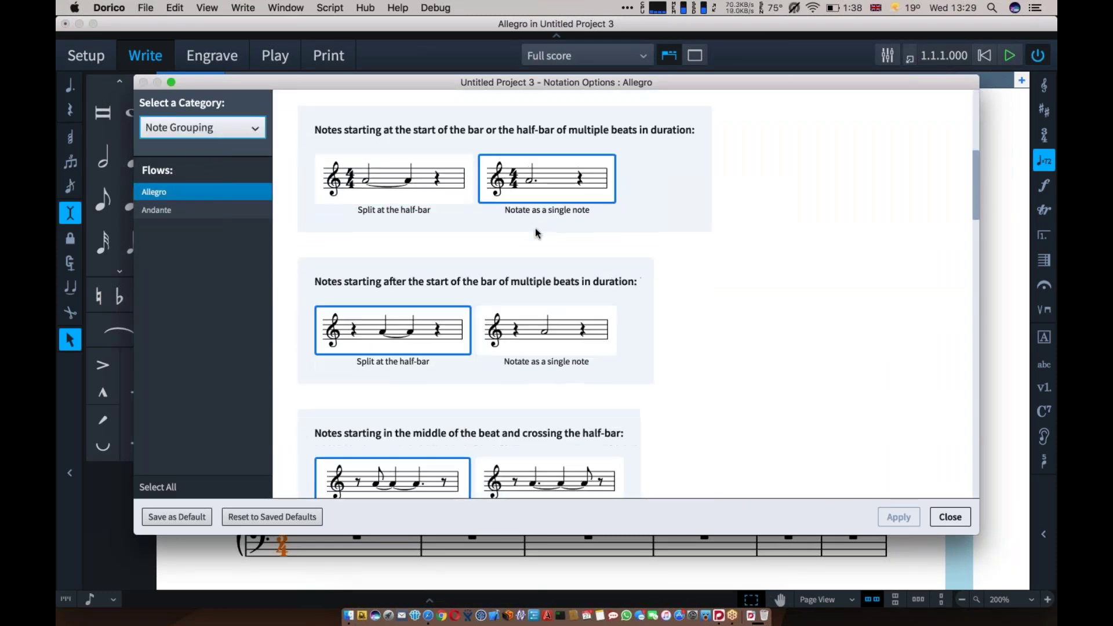
scroll(536, 232, "down", 8)
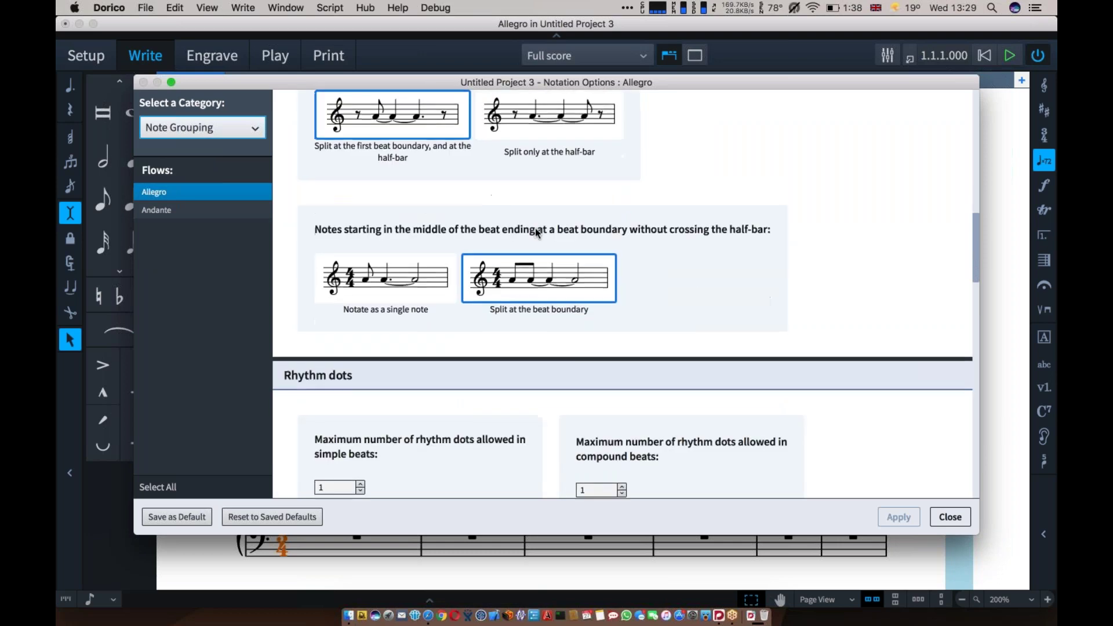
scroll(535, 232, "down", 3)
scroll(535, 233, "down", 5)
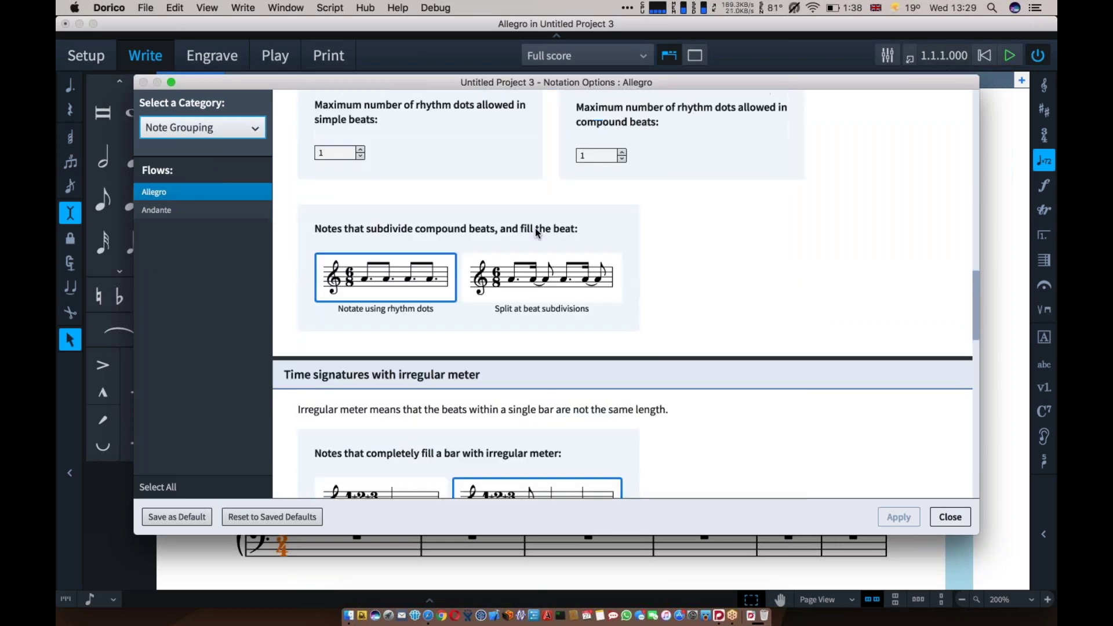
scroll(534, 227, "down", 2)
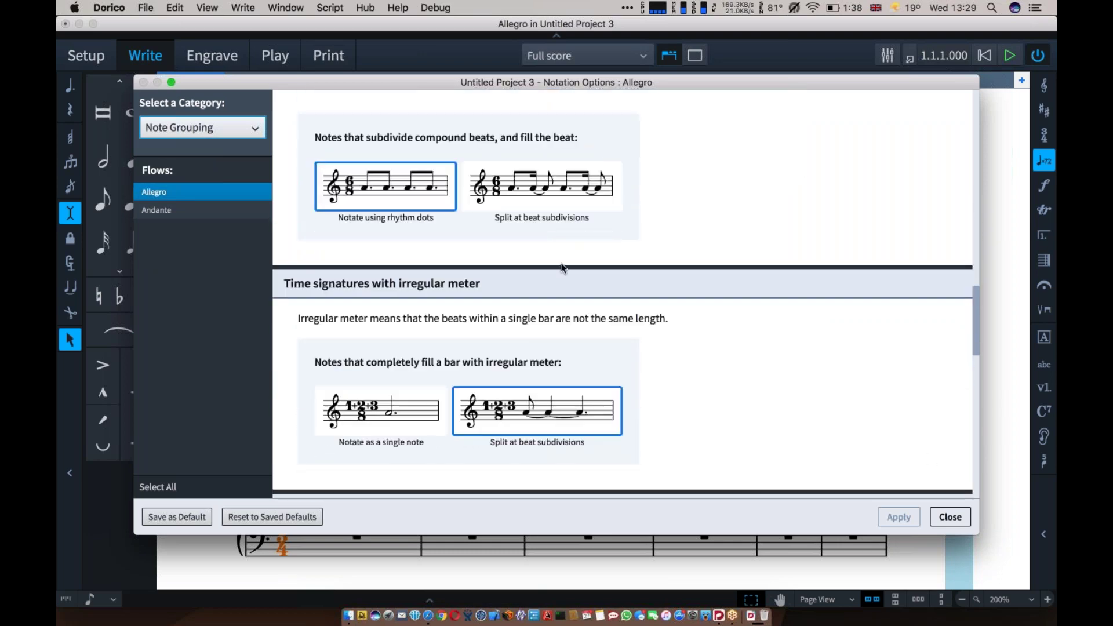
left_click(941, 519)
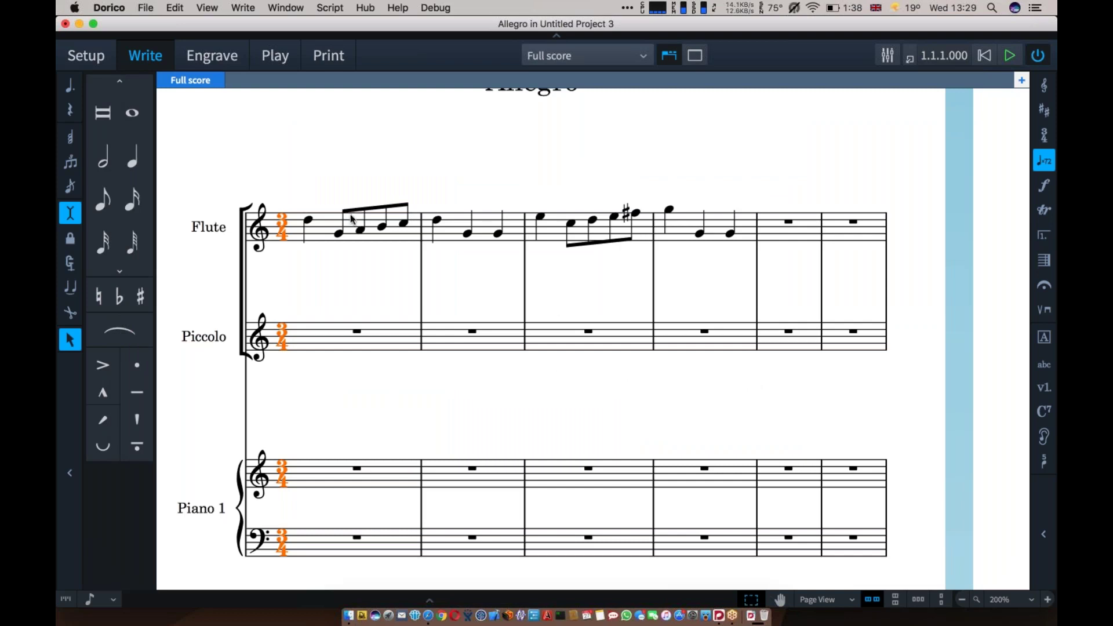
With Insert mode on, insert a 3:2 eighth-note tuplet at the third beat of the Flute's second bar
left_click(497, 233)
key("shift+n")
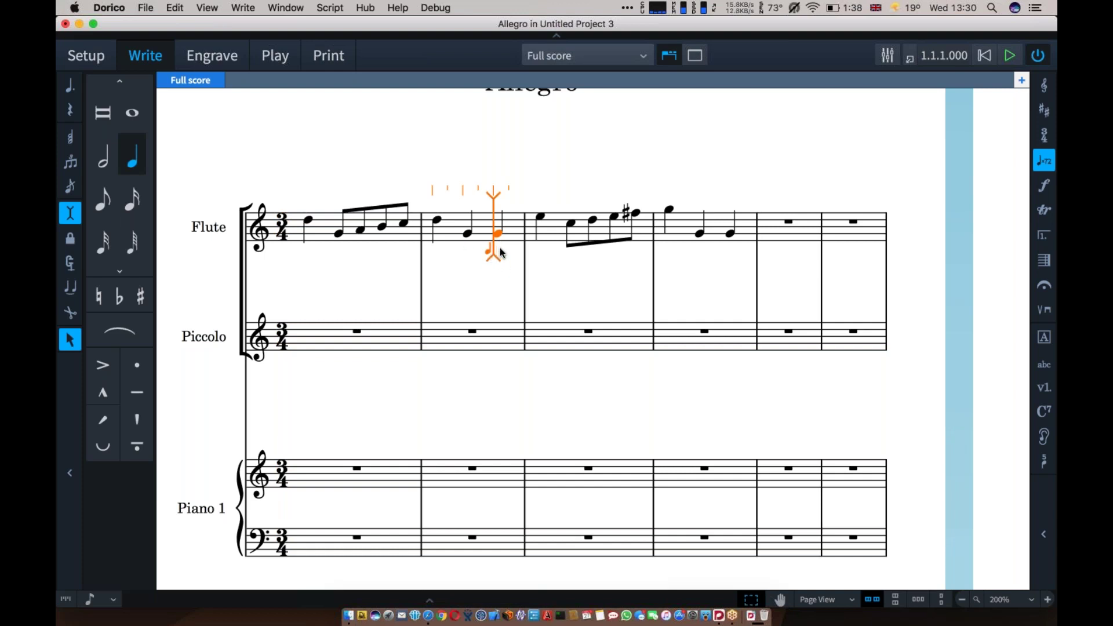
key("5")
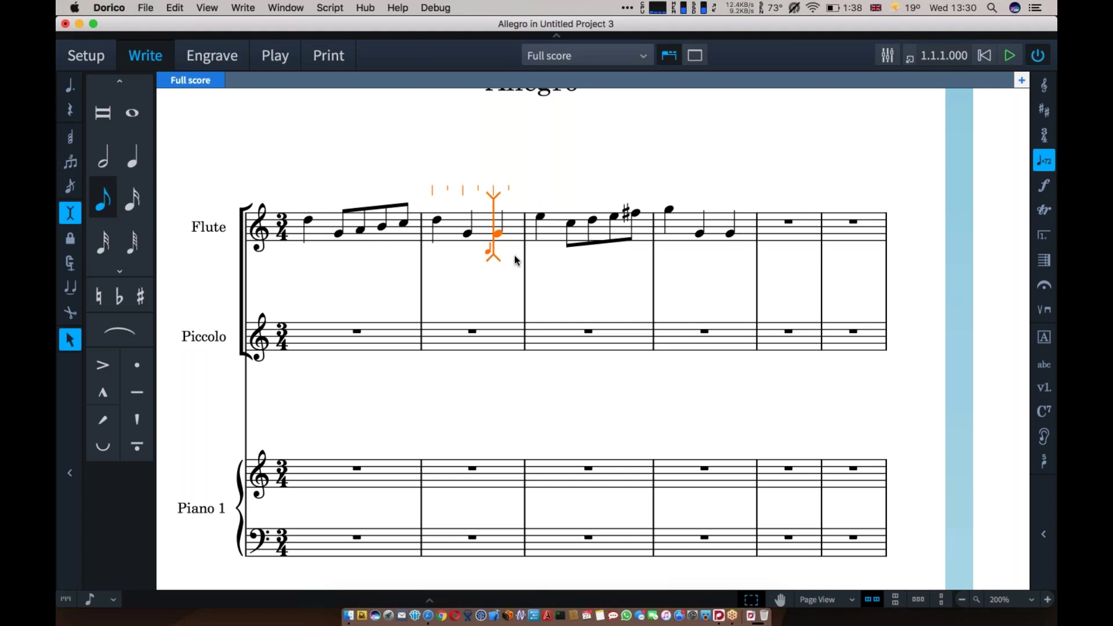
key("semicolon")
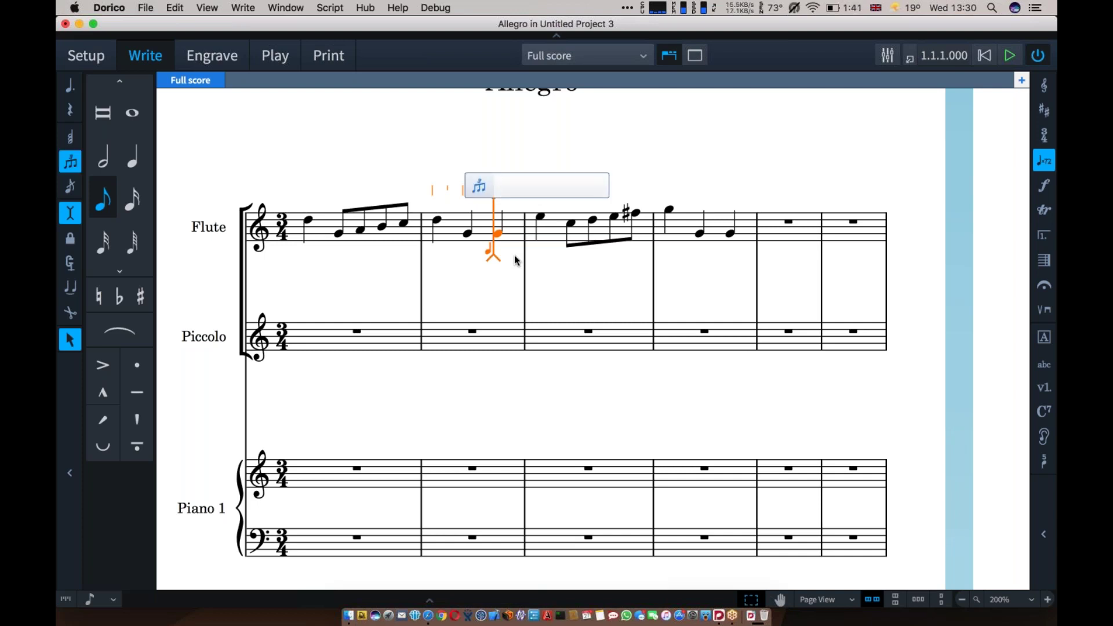
type("3:2")
key("Return")
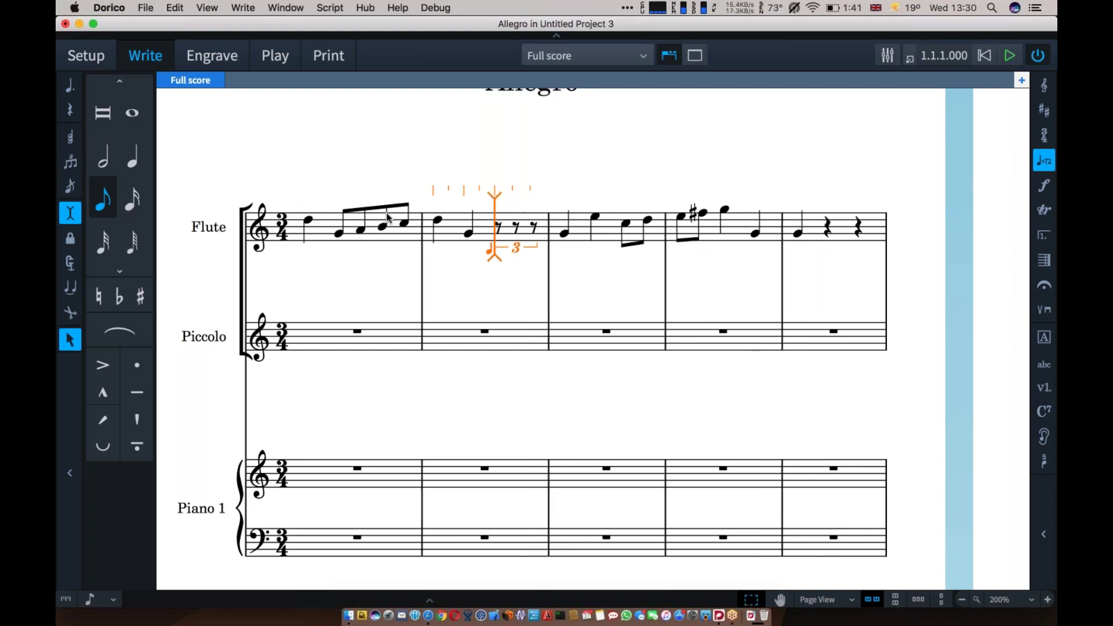
With Insert mode off, fill the Flute's new triplet with a quarter-note B and an eighth-note C
key("i")
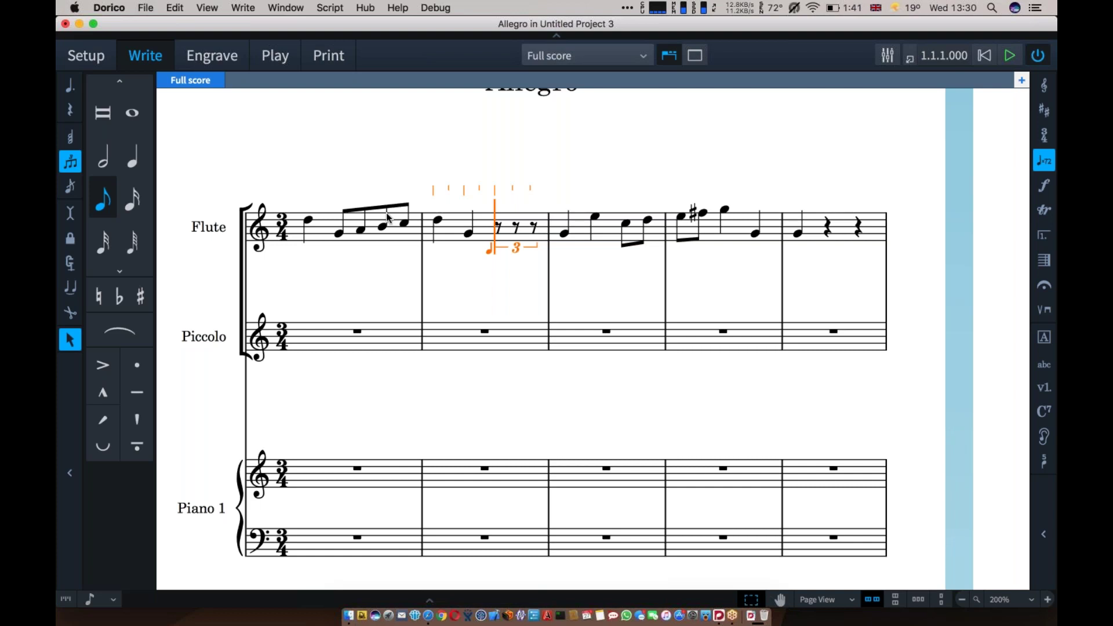
key("6")
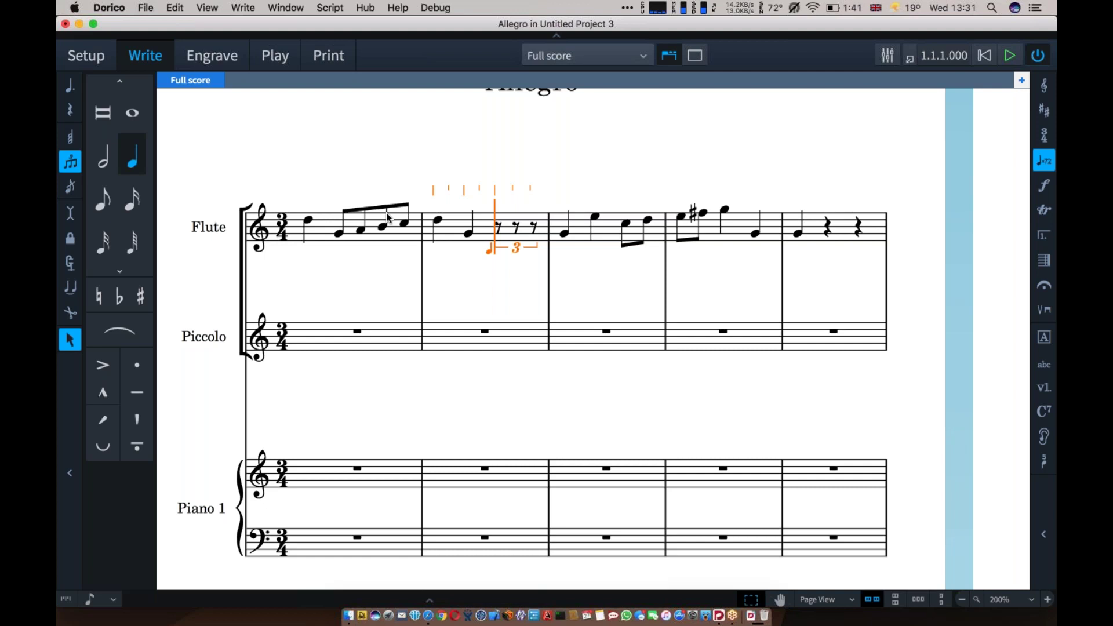
key("b")
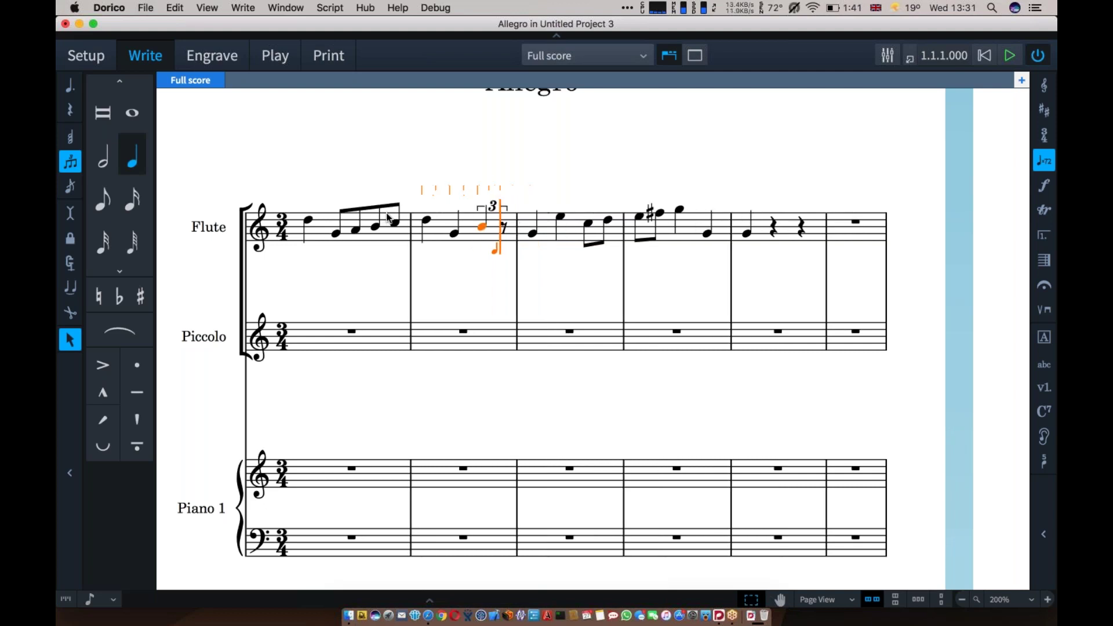
key("5")
key("c")
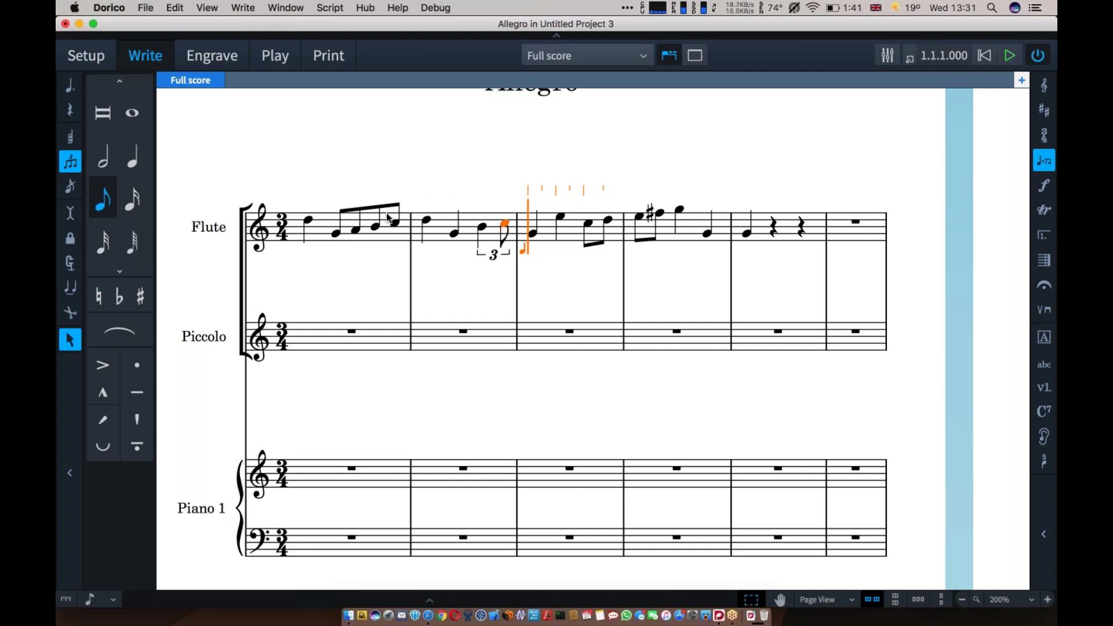
Enter an eighth-note triplet of D, E and F on the first beat of the Flute's third bar and end tuplet input
key("semicolon")
key("d")
key("e")
key("f")
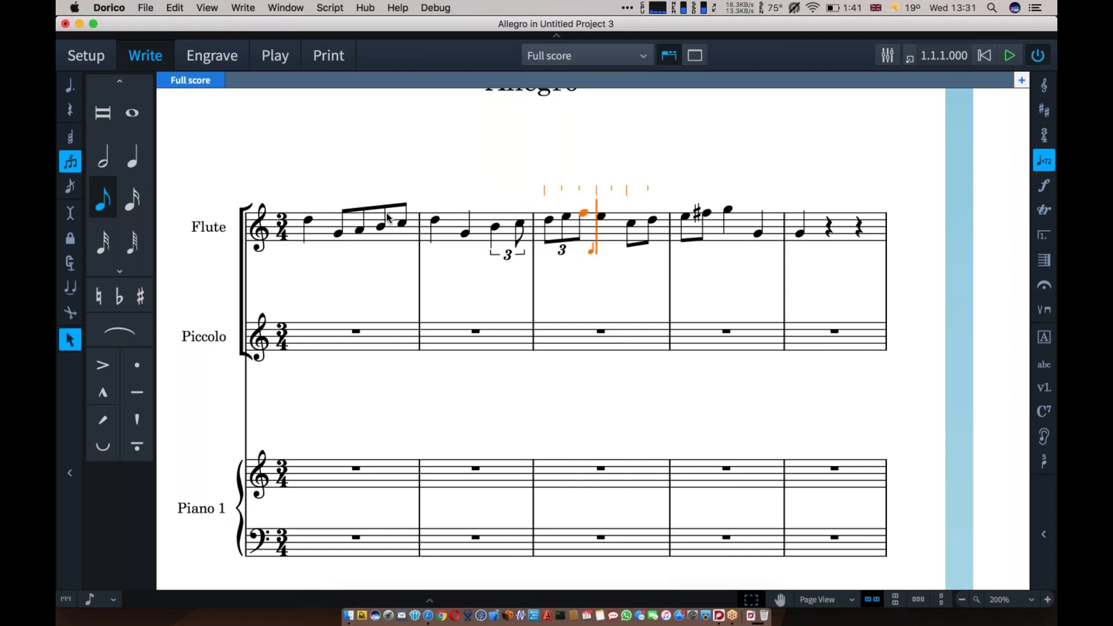
key("shift+semicolon")
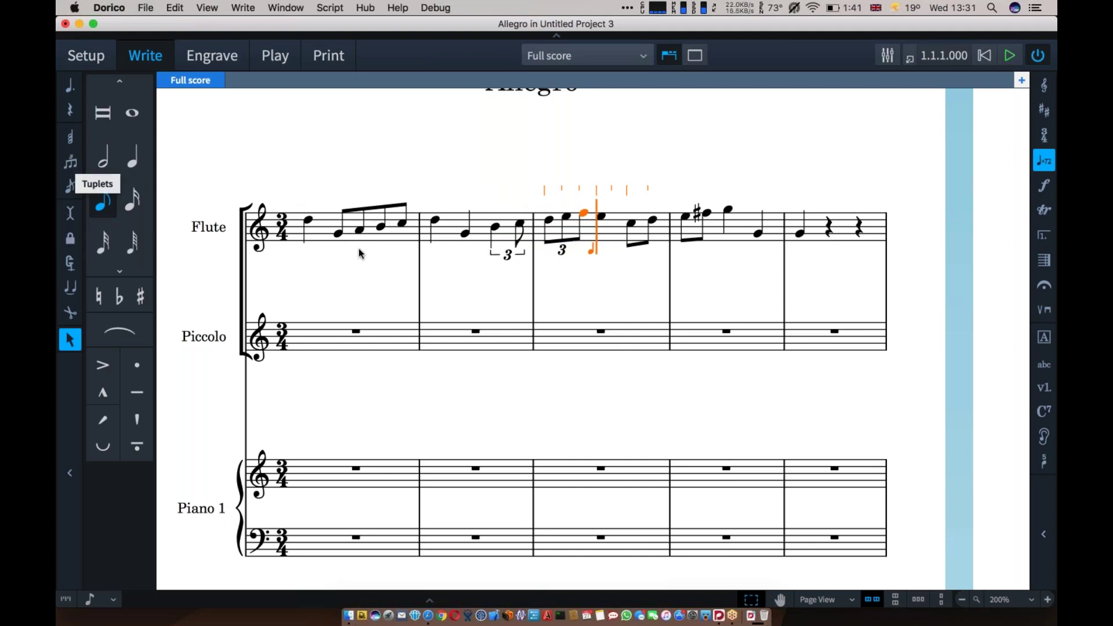
With Insert mode on, insert sixteenth notes A, B, C and D from the second beat of the Flute's second bar
left_click(466, 234)
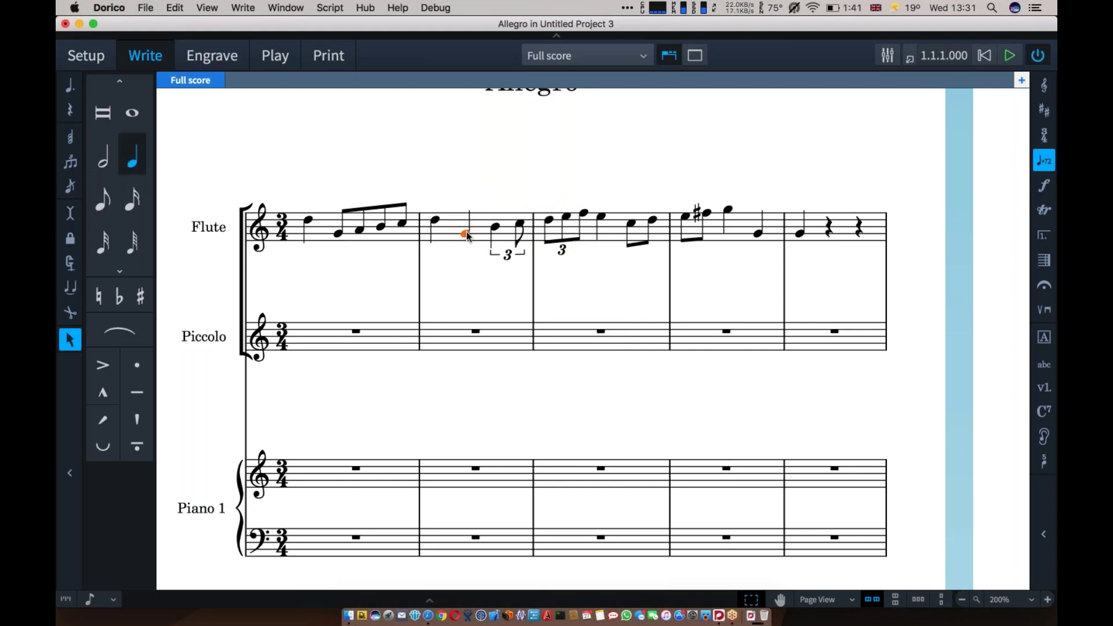
key("Return")
key("i")
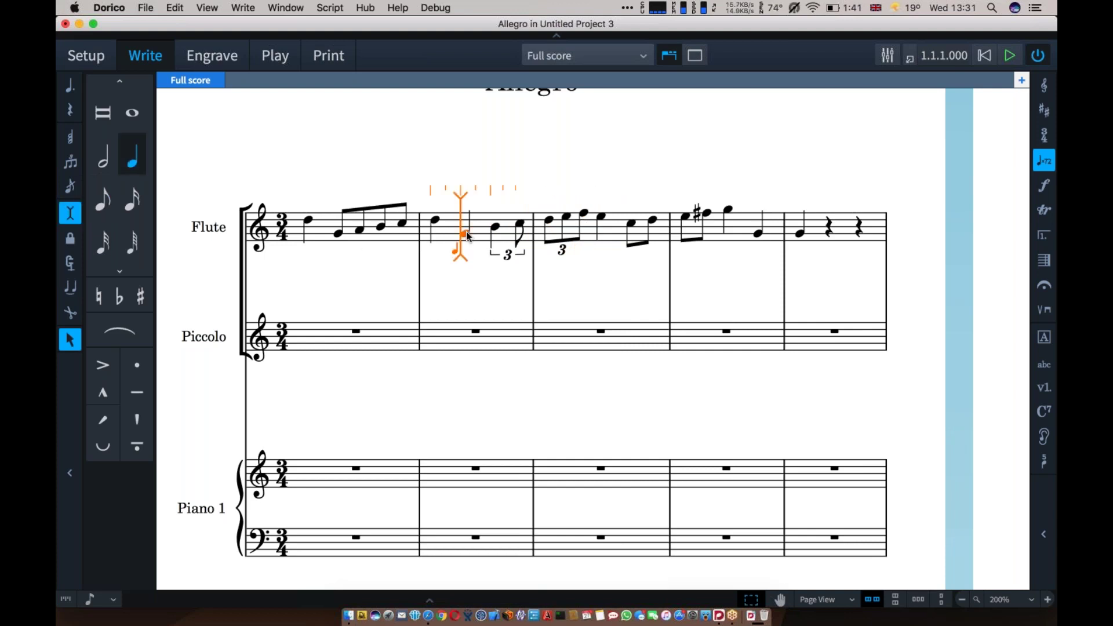
key("4")
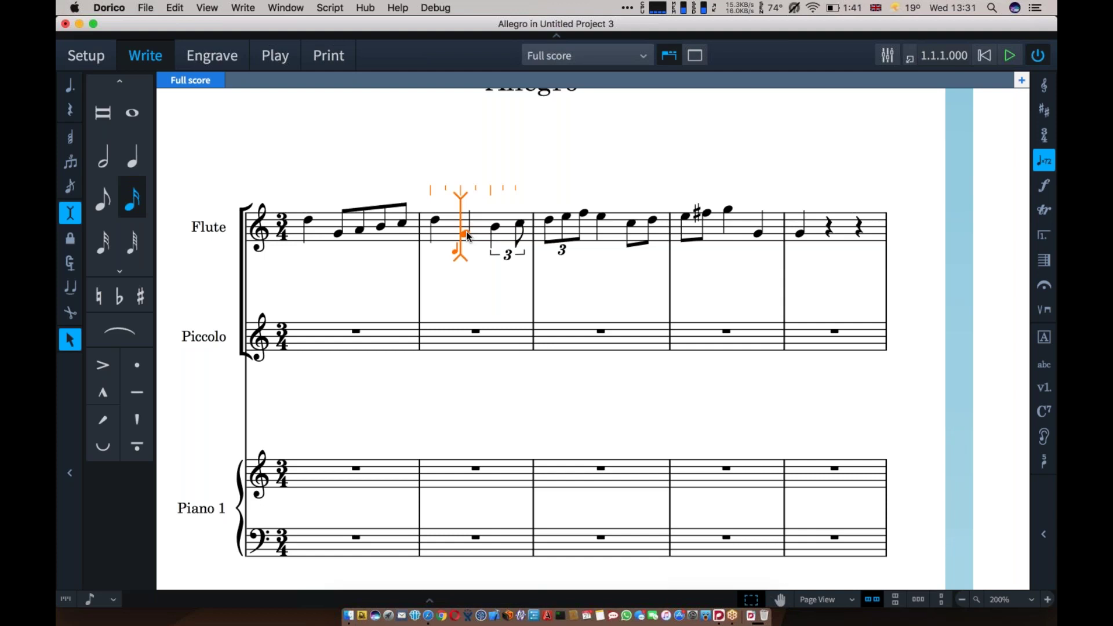
left_click(467, 232)
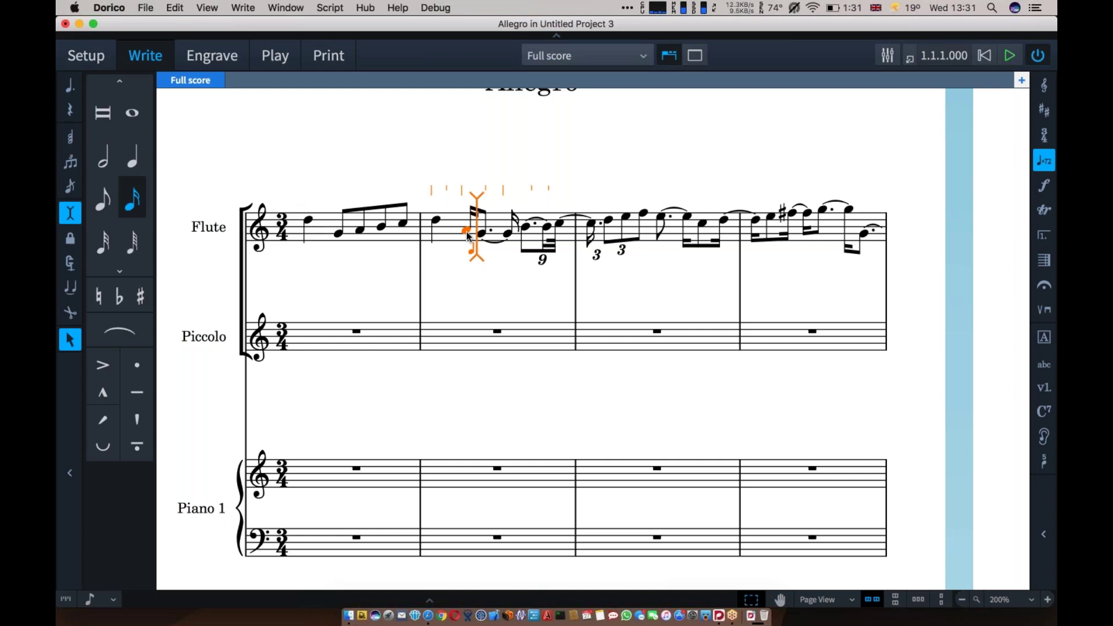
key("b")
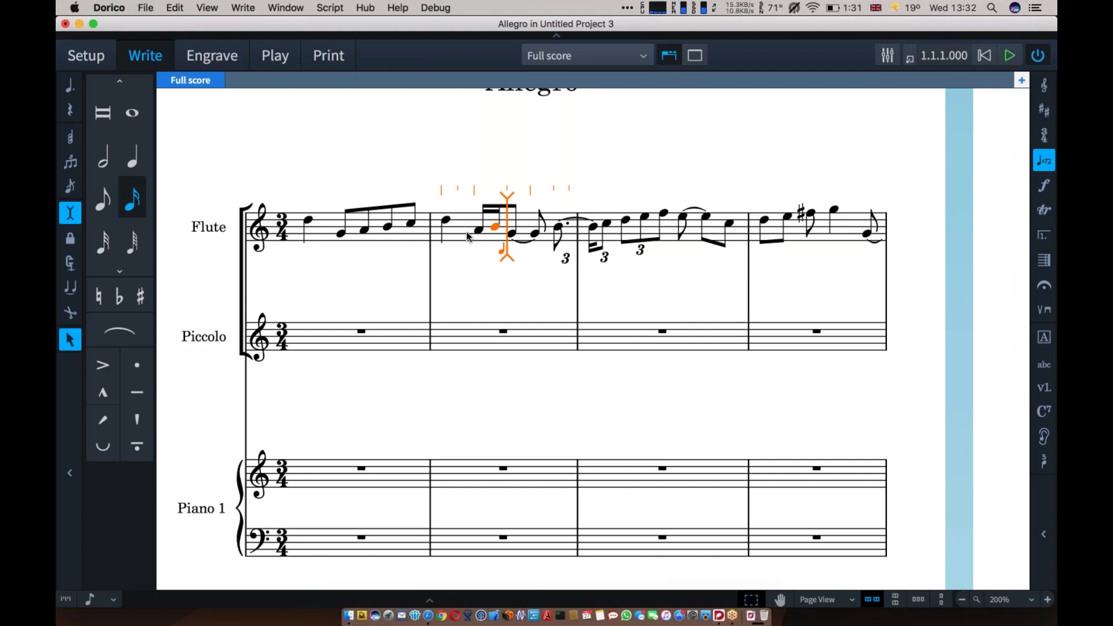
key("c")
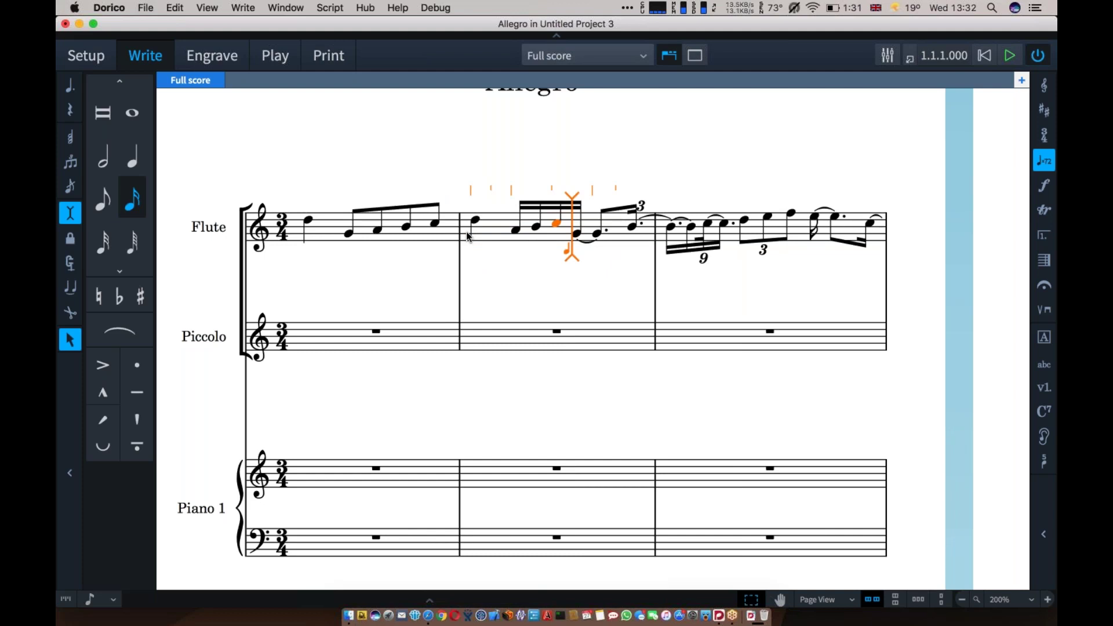
key("d")
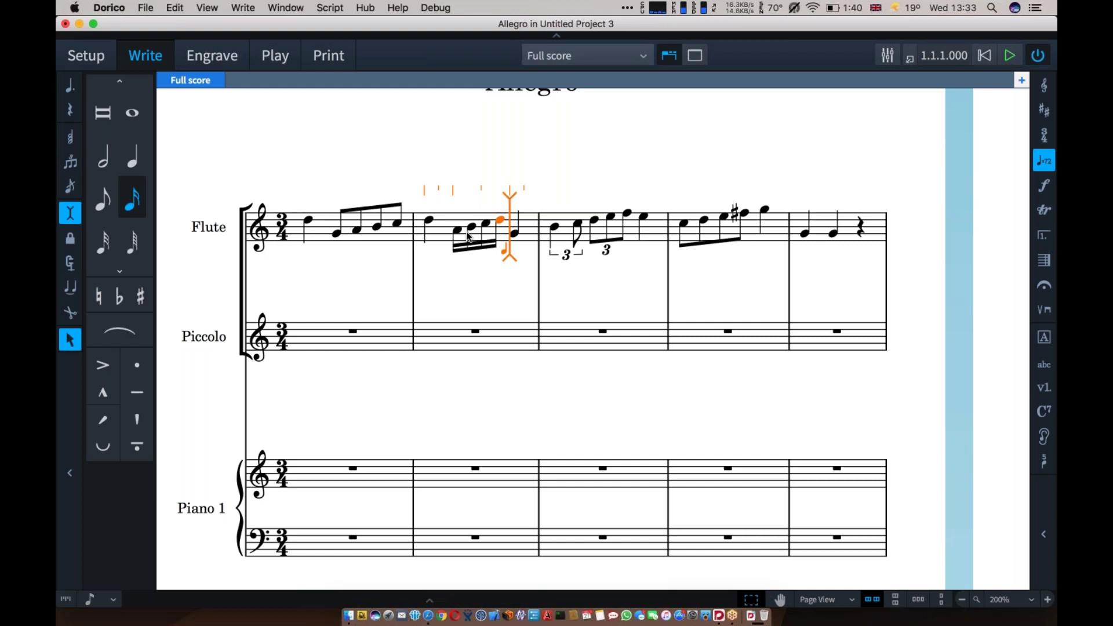
Undo the inserted sixteenth-note D and insert a quarter-note D in its place
key("g")
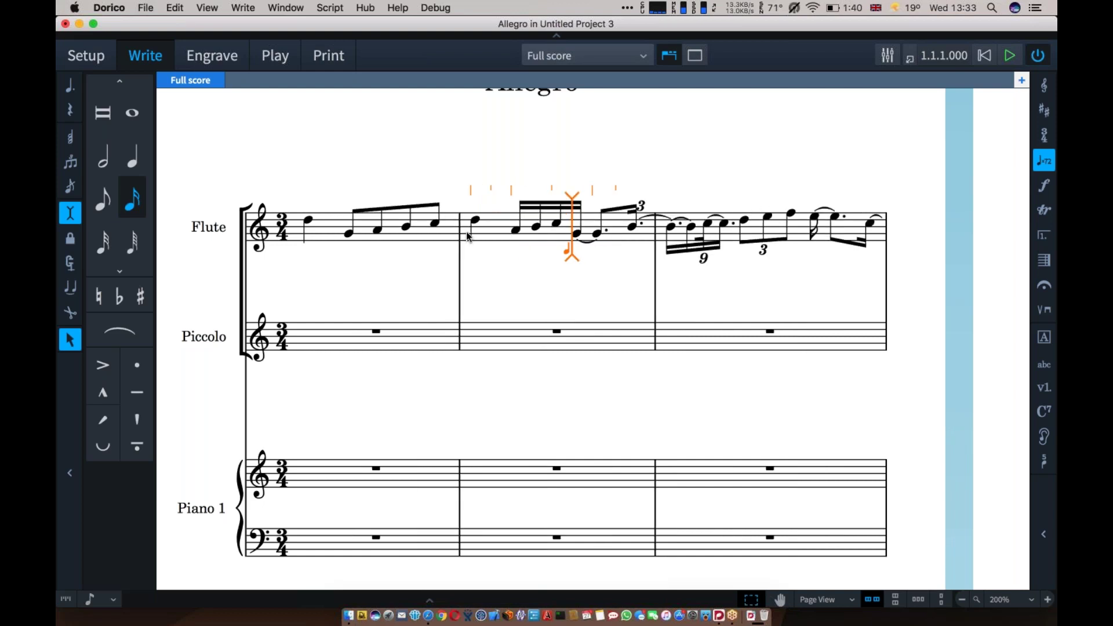
key("6")
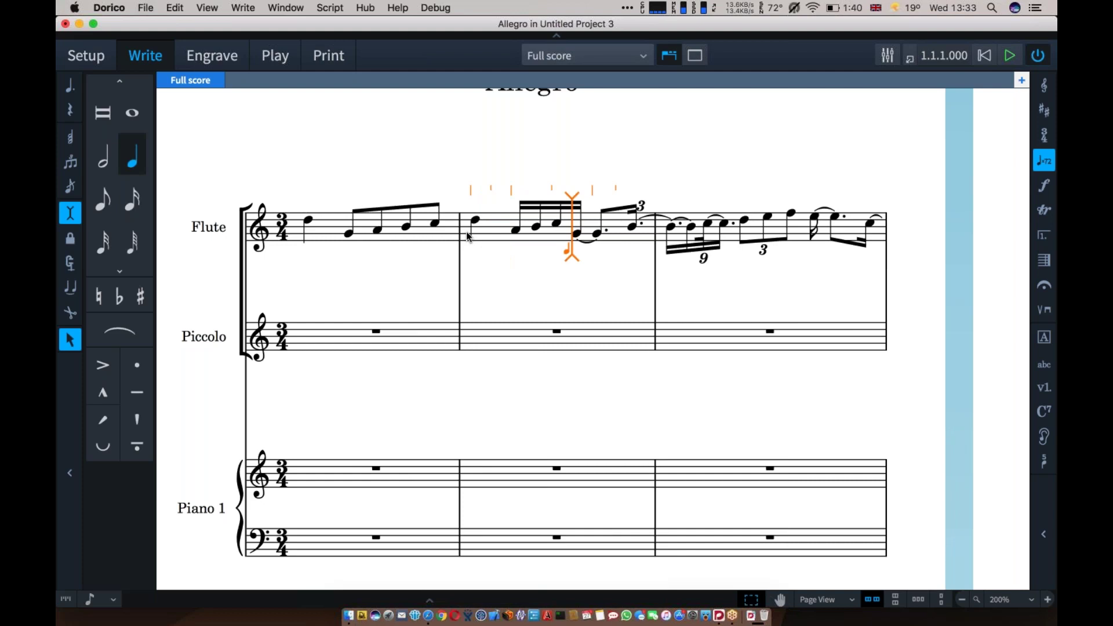
key("d")
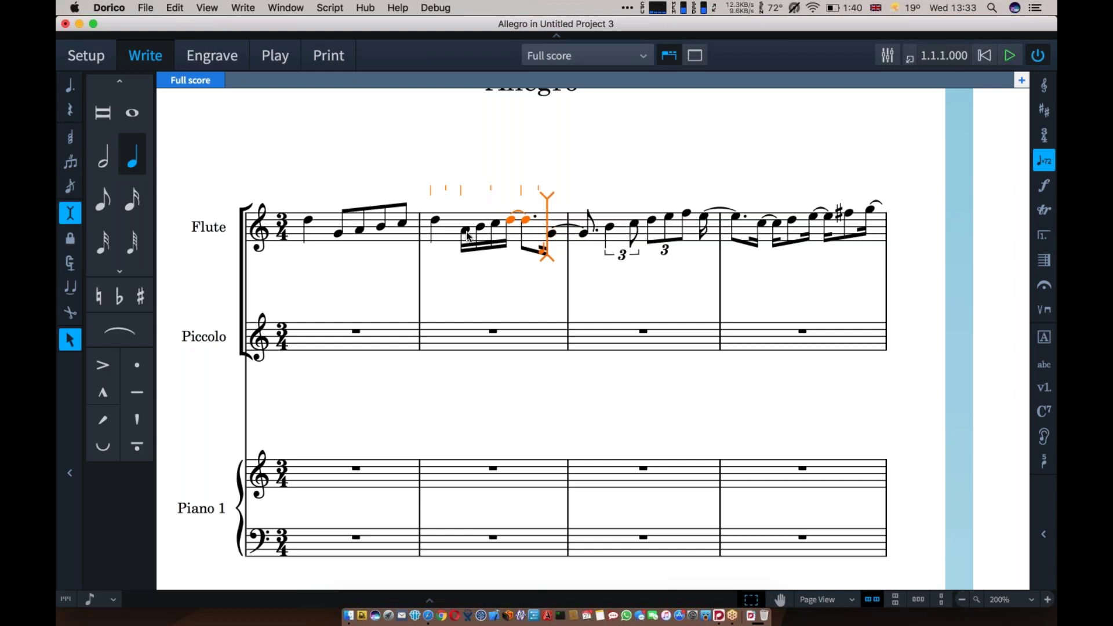
With Insert mode off, enter an eighth-note G at the start of the Piccolo's first bar and raise it an octave
key("Down")
key("i")
key("Left")
key("Left")
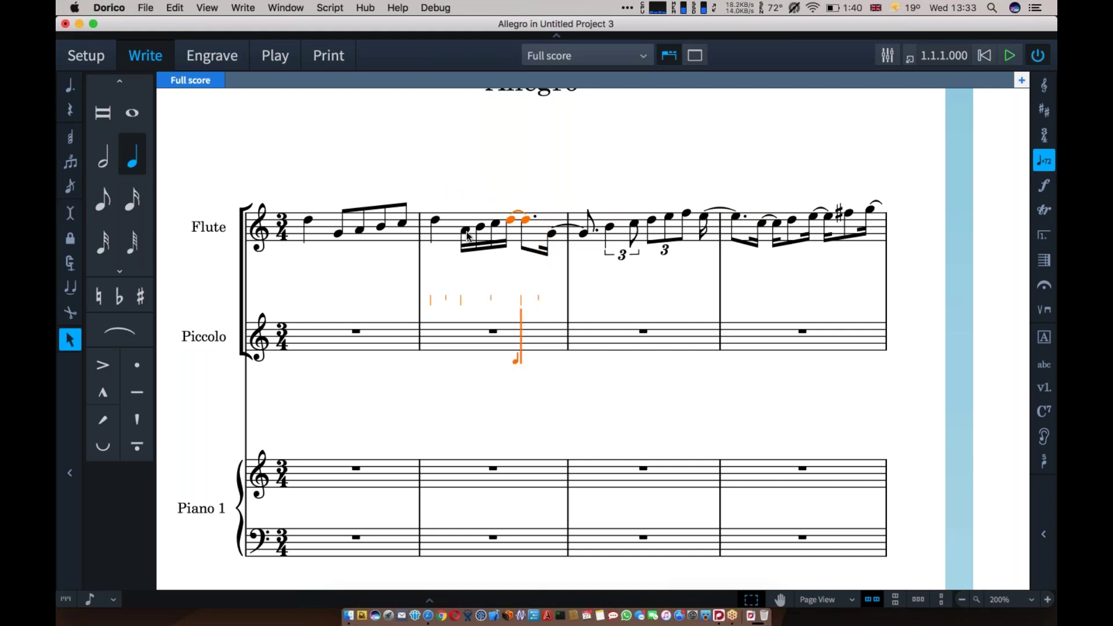
key("super+Left")
key("super+Left")
key("5")
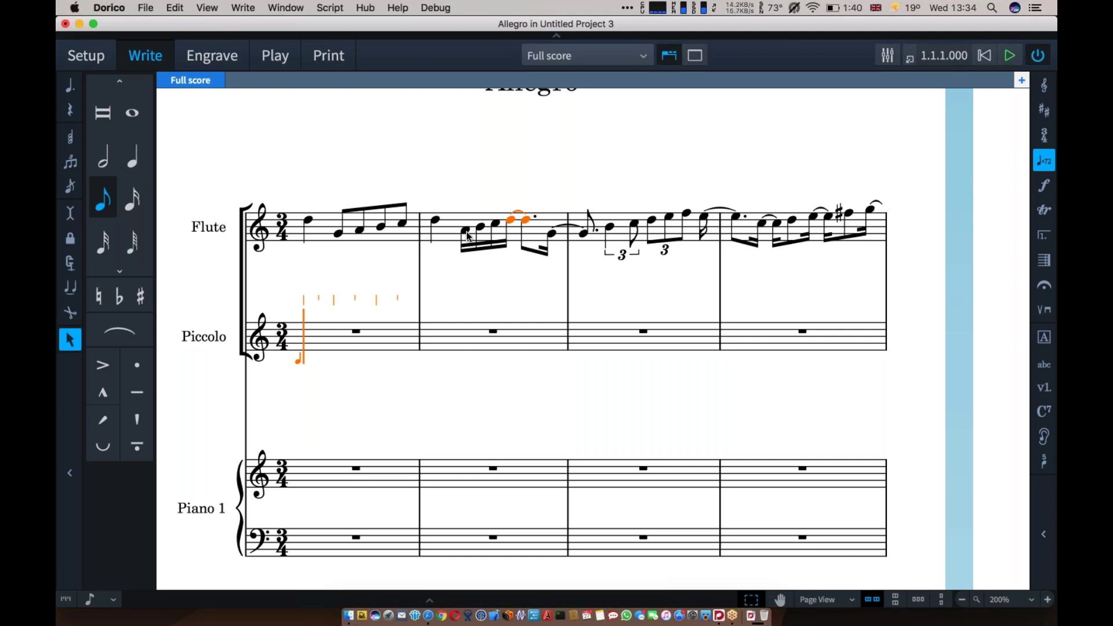
key("b")
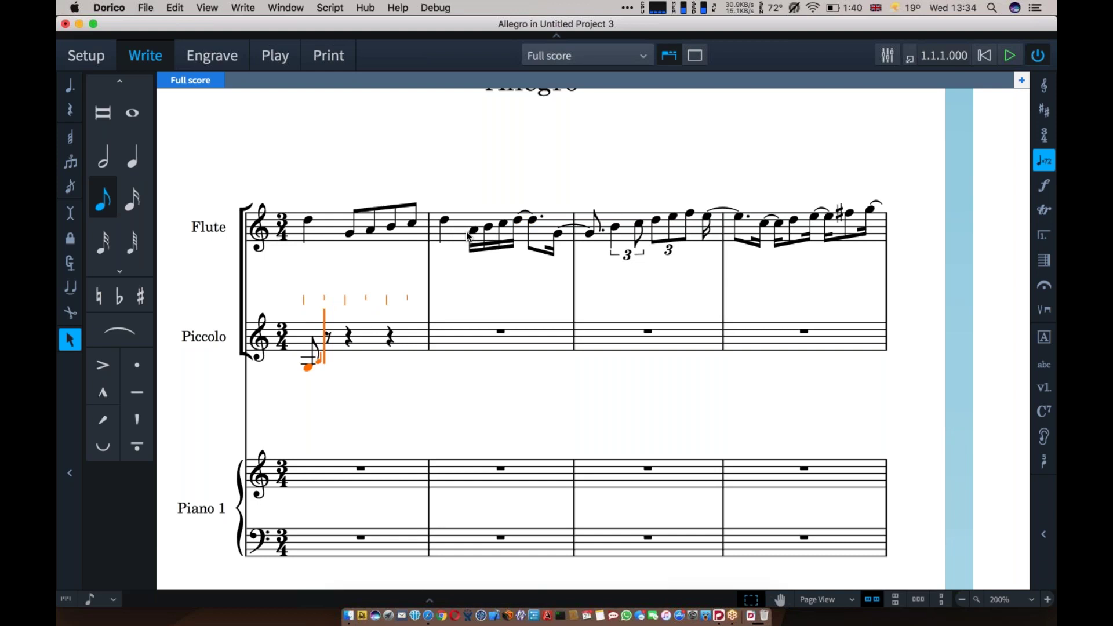
key("super+alt+Up")
Enter an eighth-note chord of G and A on the second half of beat 2 in the Piccolo's second bar, raised an octave
key("Right")
key("Right")
key("Right")
key("Right")
key("Right")
key("Right")
key("Right")
key("Right")
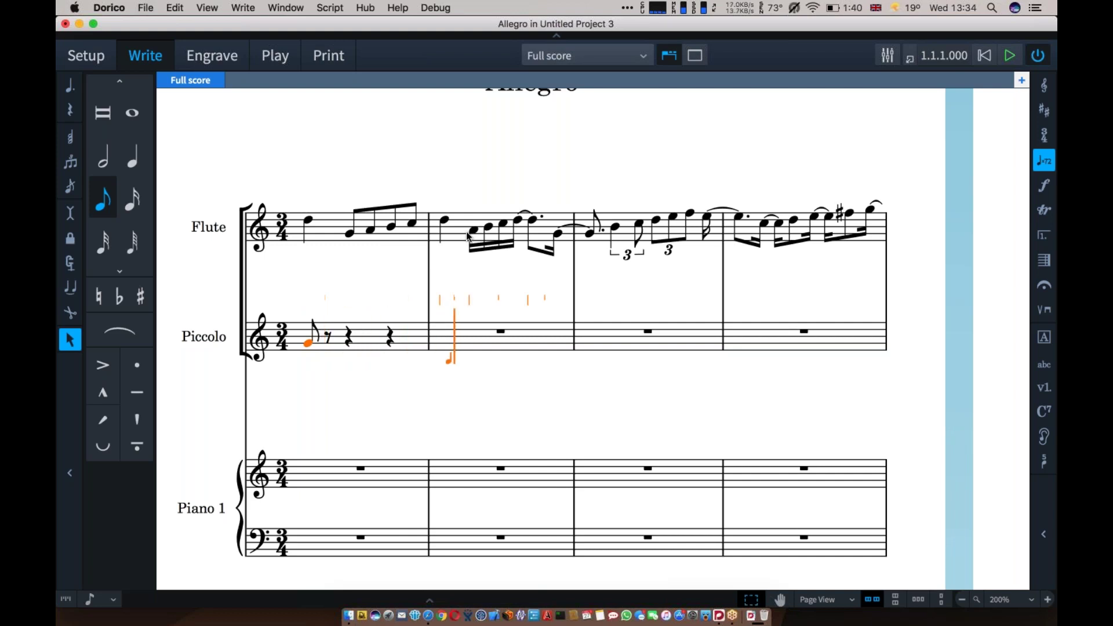
key("Left")
key("Left")
key("Left")
key("Left")
key("Right")
key("Right")
key("Right")
key("Right")
key("Left")
key("Left")
key("Right")
key("Right")
key("Right")
key("Left")
key("Left")
key("Left")
key("a")
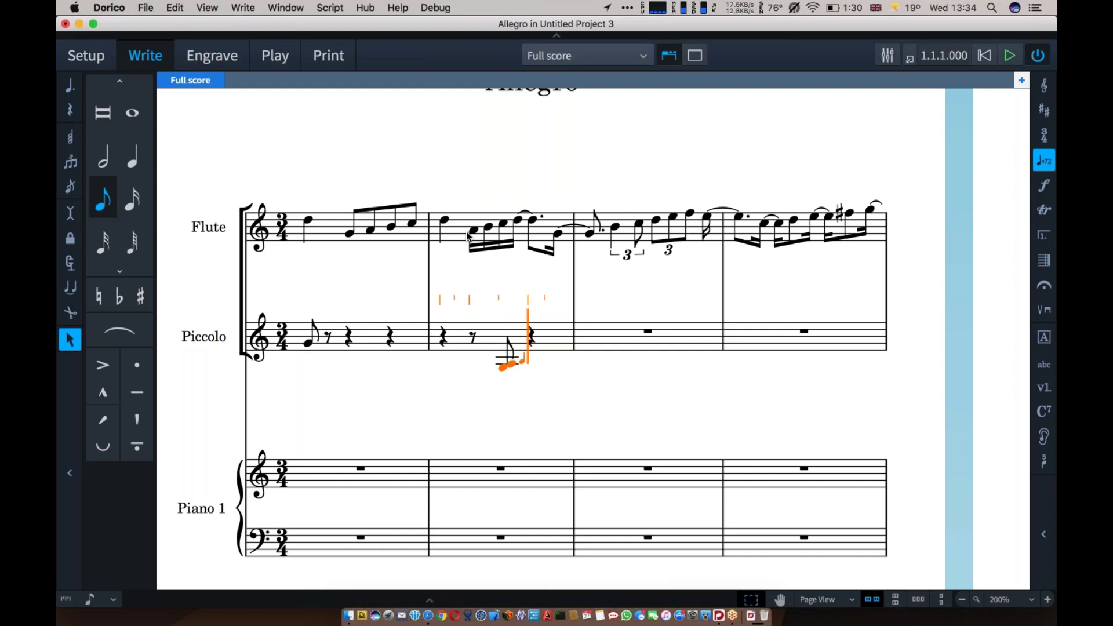
key("super+alt+Up")
key("Escape")
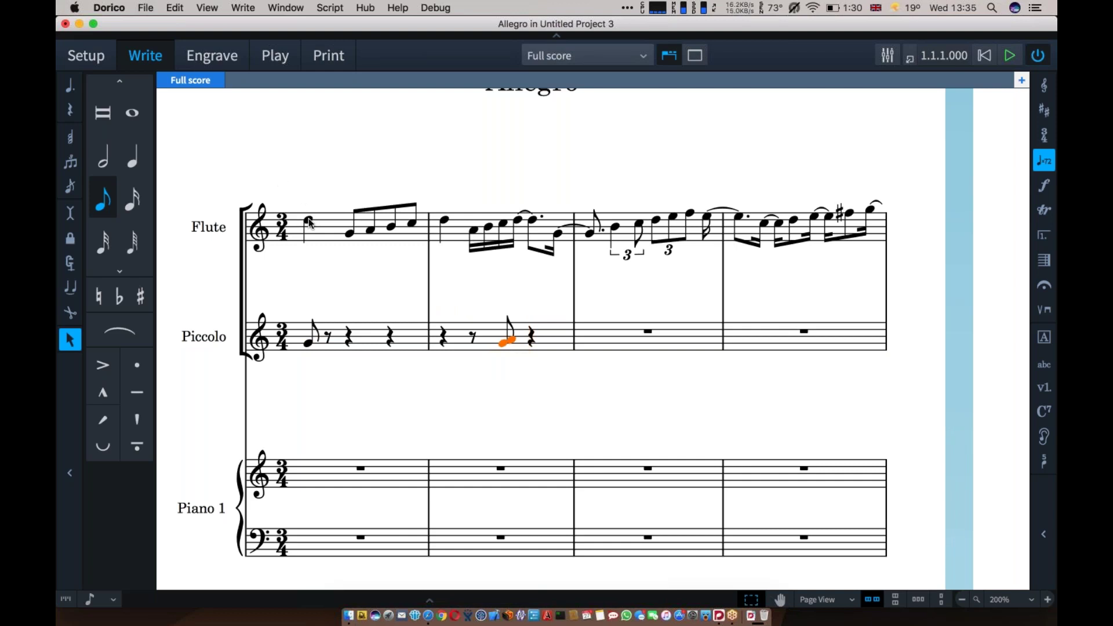
Add a slur in the Flute from the first bar's opening D to the tied G at the start of the third bar
left_click(309, 222)
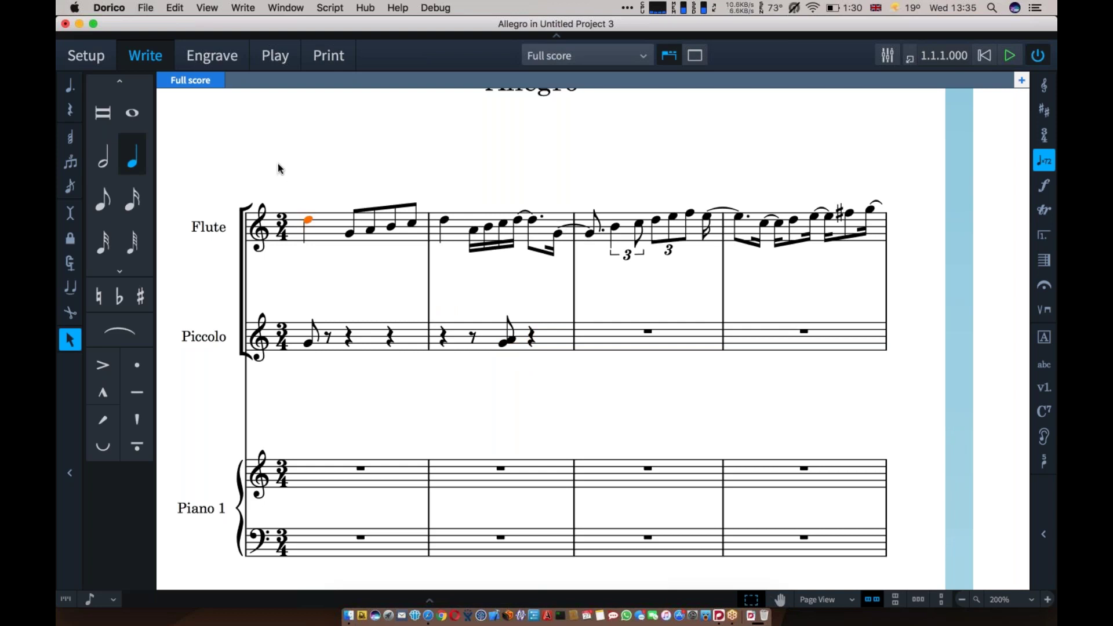
left_click_drag(298, 178, 608, 275)
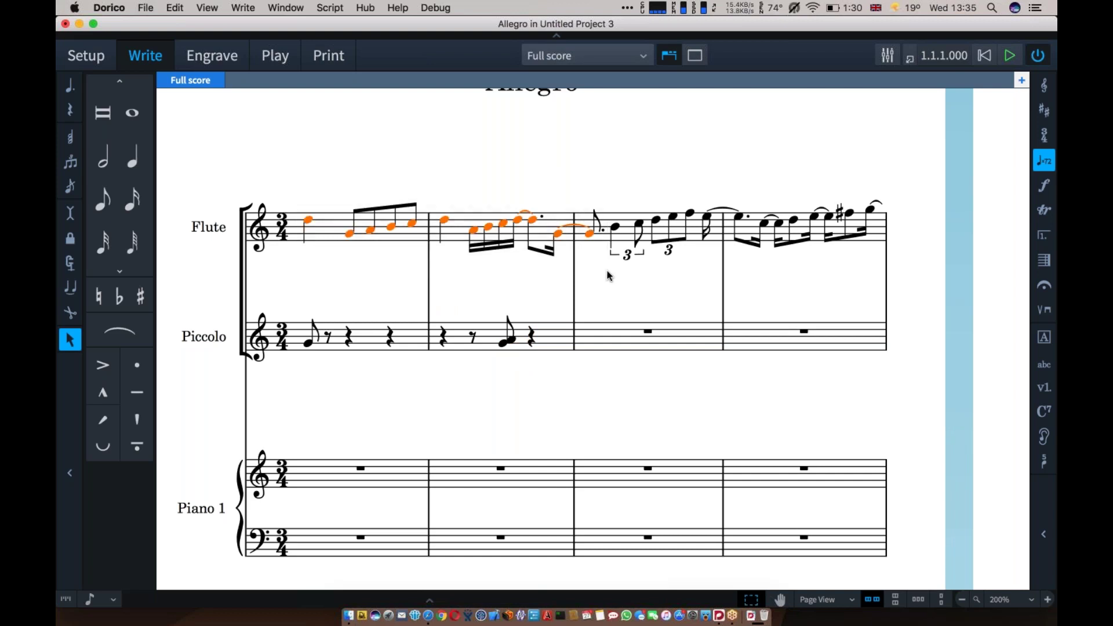
key("s")
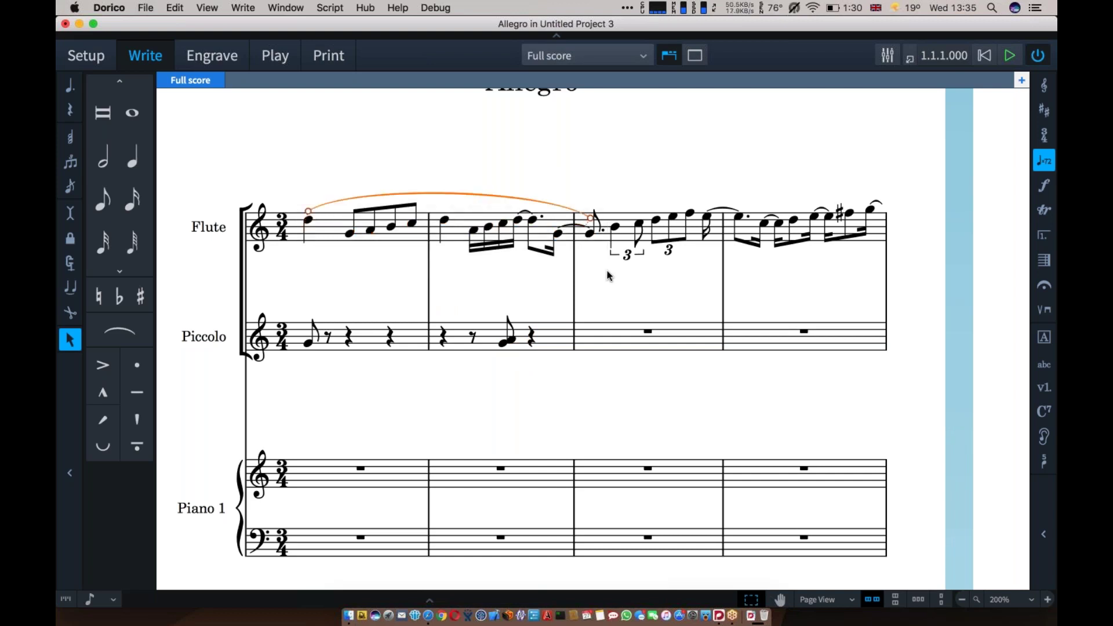
Raise the quarter-note D at the start of the Flute's second bar by two octaves, and lower it back by two octaves
left_click(444, 223)
key("ctrl+alt+Up")
key("ctrl+alt+Up")
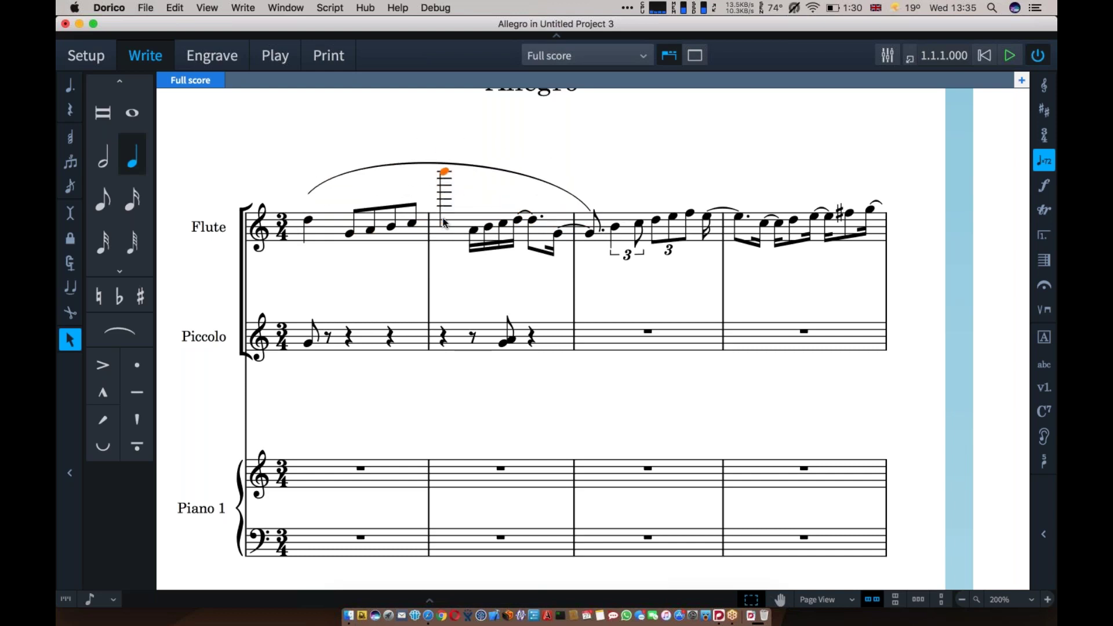
key("ctrl+alt+Down")
key("ctrl+alt+Down")
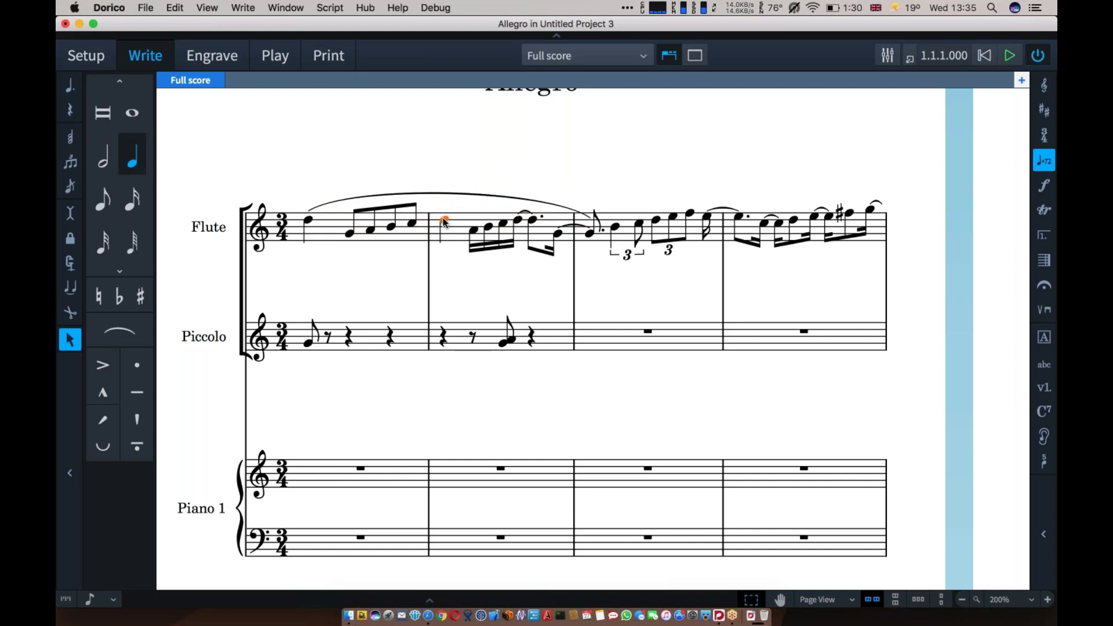
Add the tempo marking "Tempo di minuetto" with quarter note = 84 at the Flute's first note
left_click(306, 220)
key("shift+t")
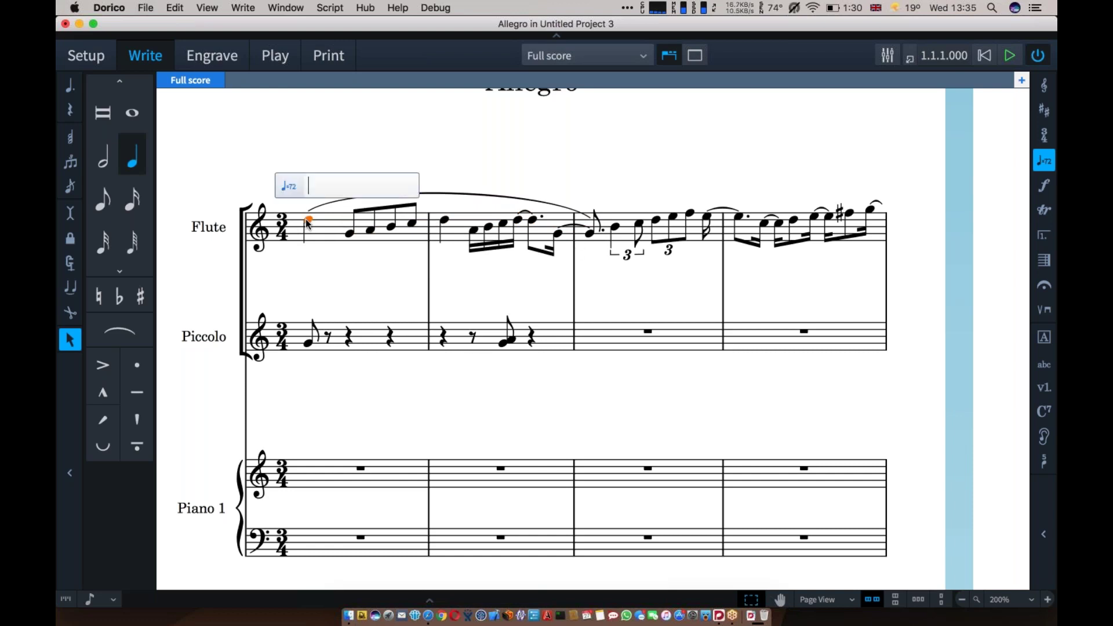
type("Tempo di minue")
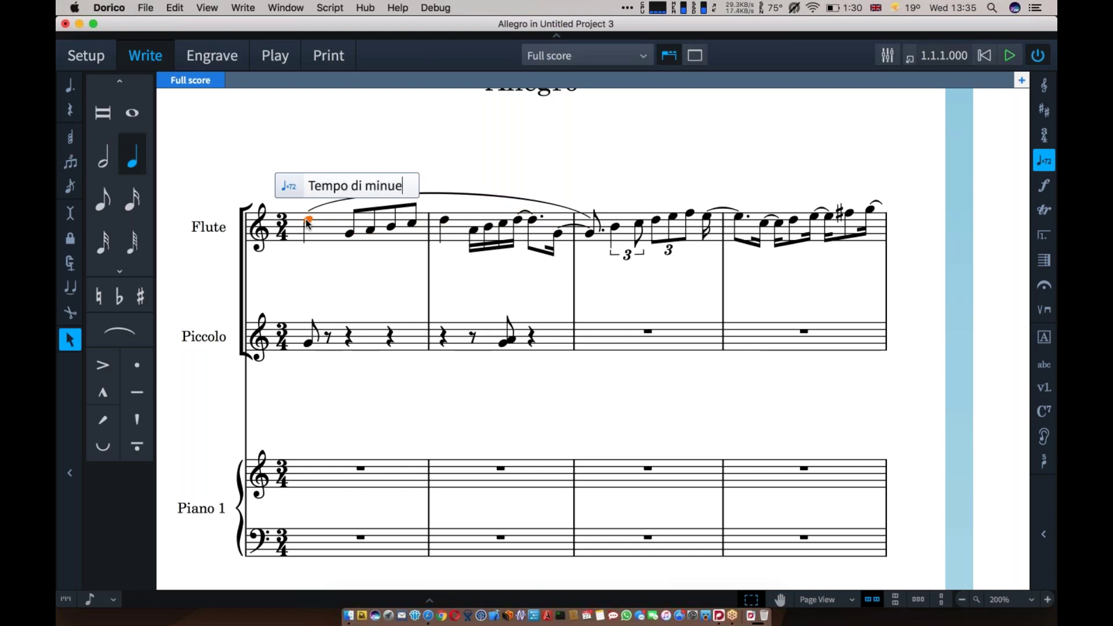
type("tto")
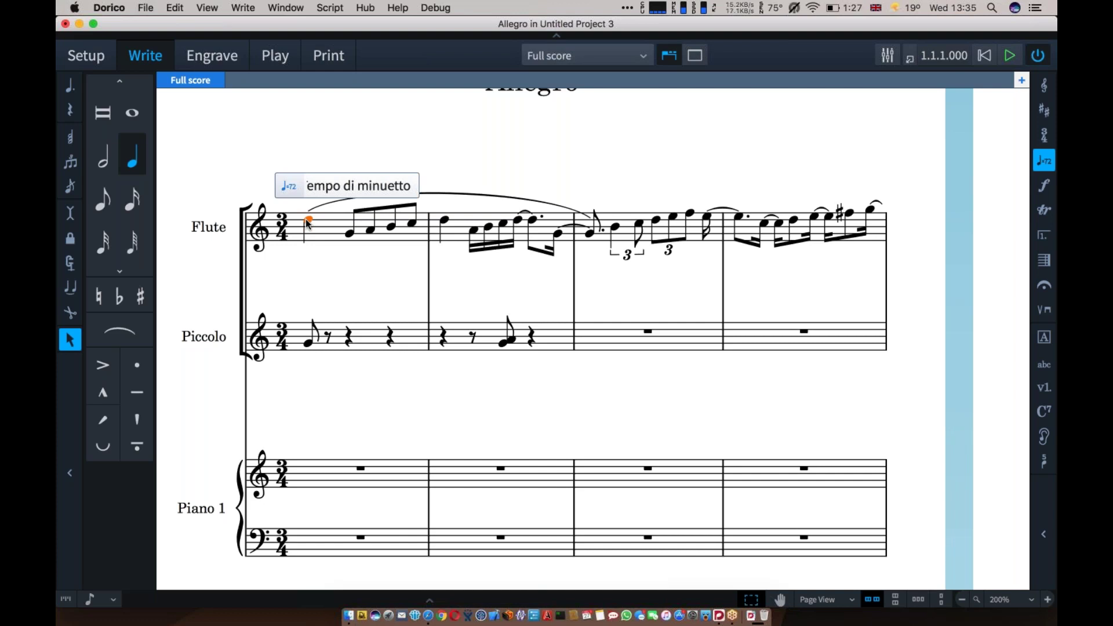
type("q=8")
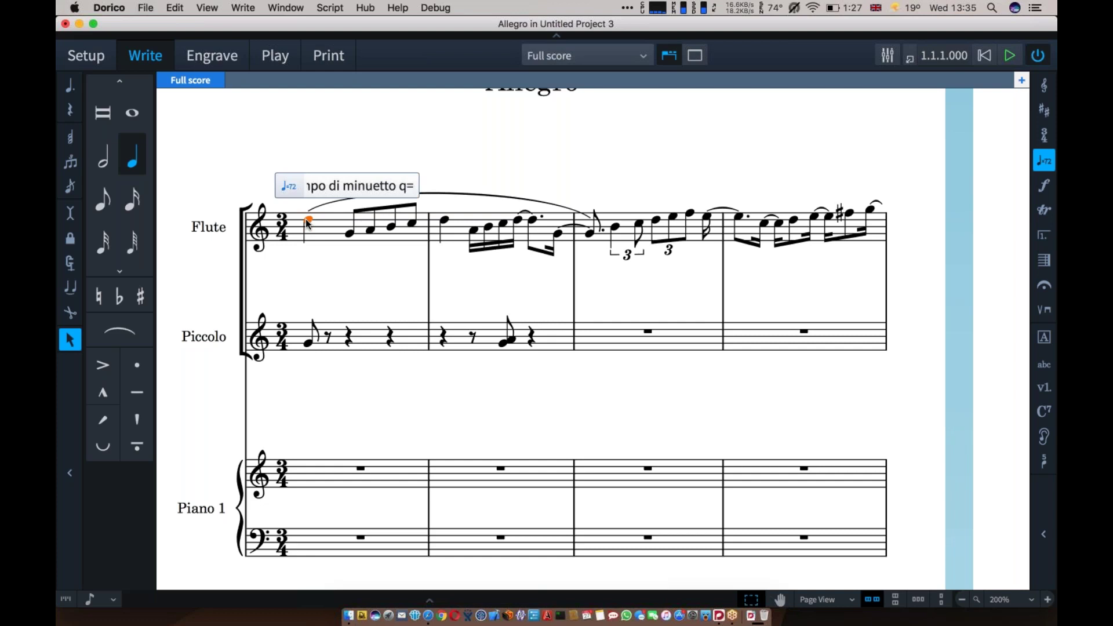
type("4")
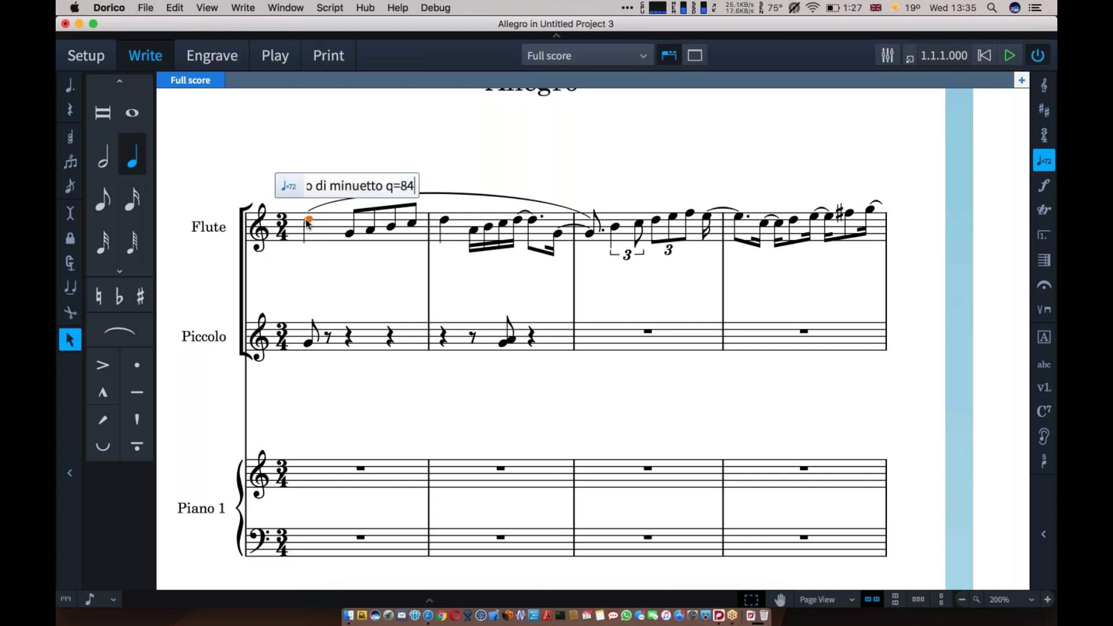
key("Return")
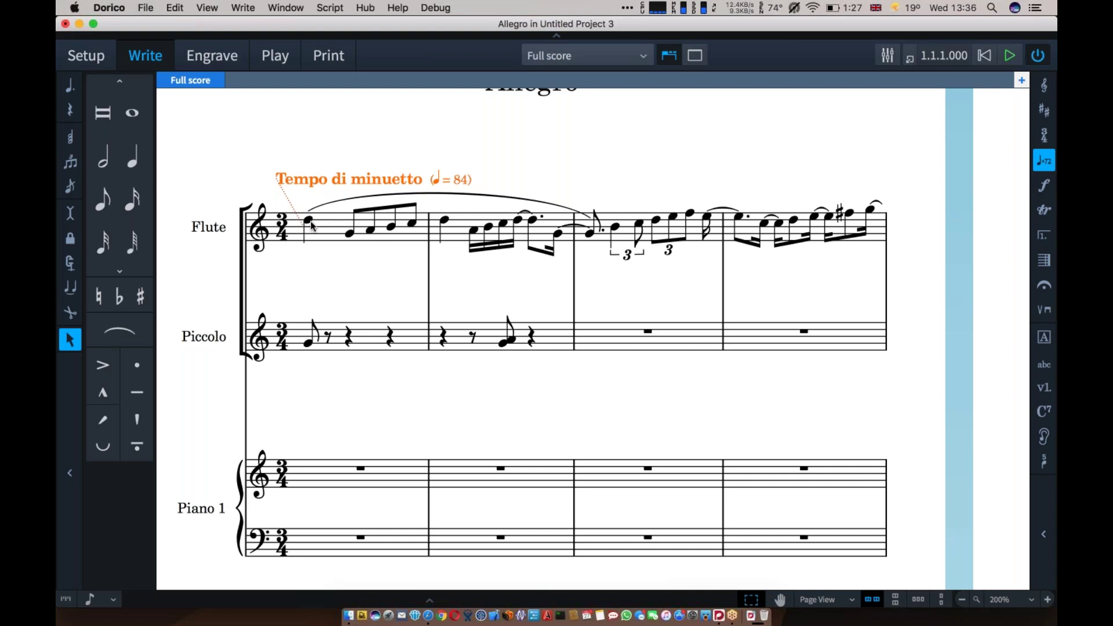
Add a G major key signature at the start of the first bar
left_click(307, 220)
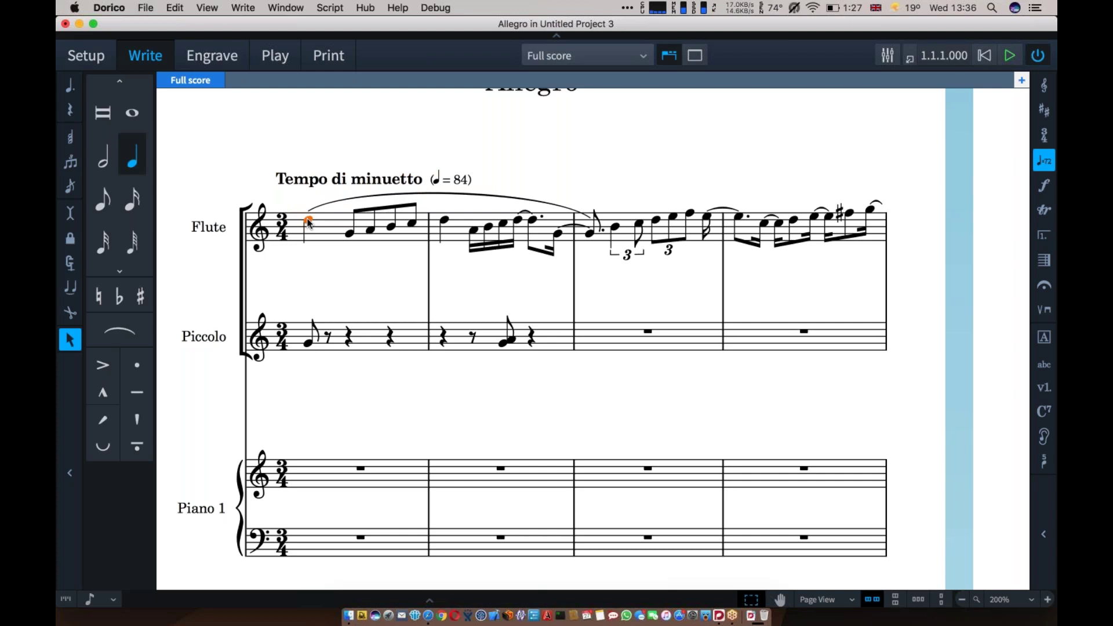
key("shift+k")
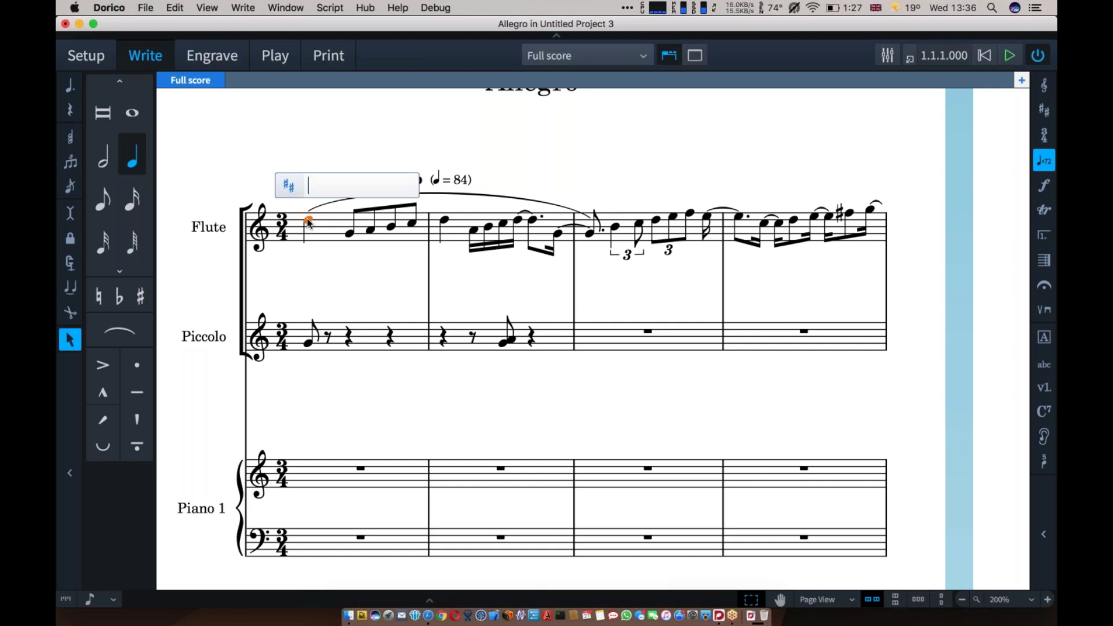
type("G")
key("Return")
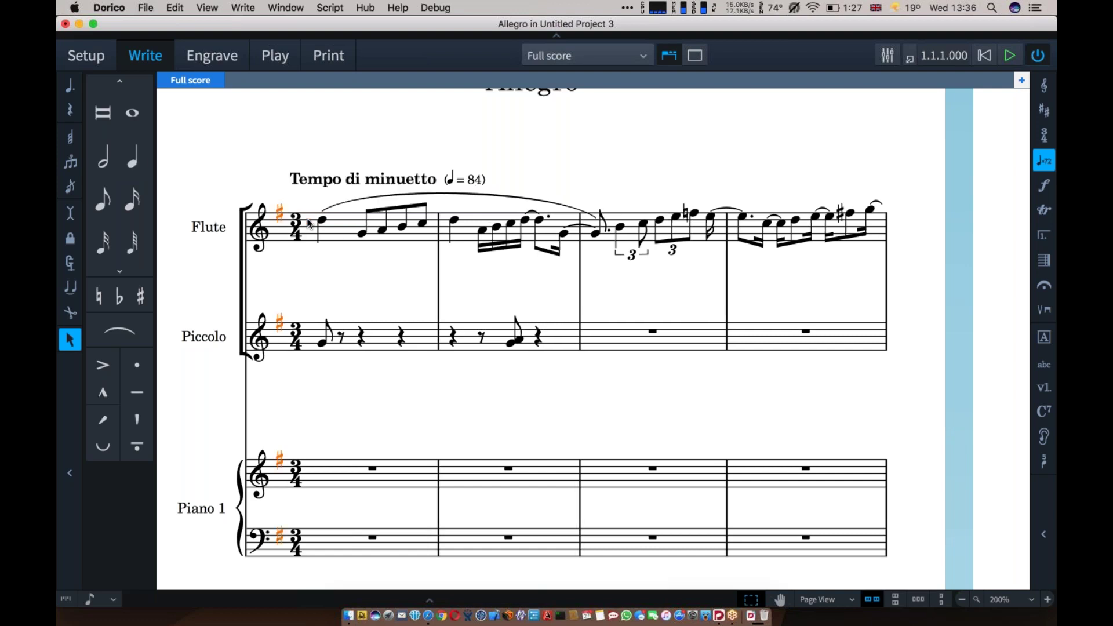
Change the opening key signature to G minor
key("shift+k")
type("g")
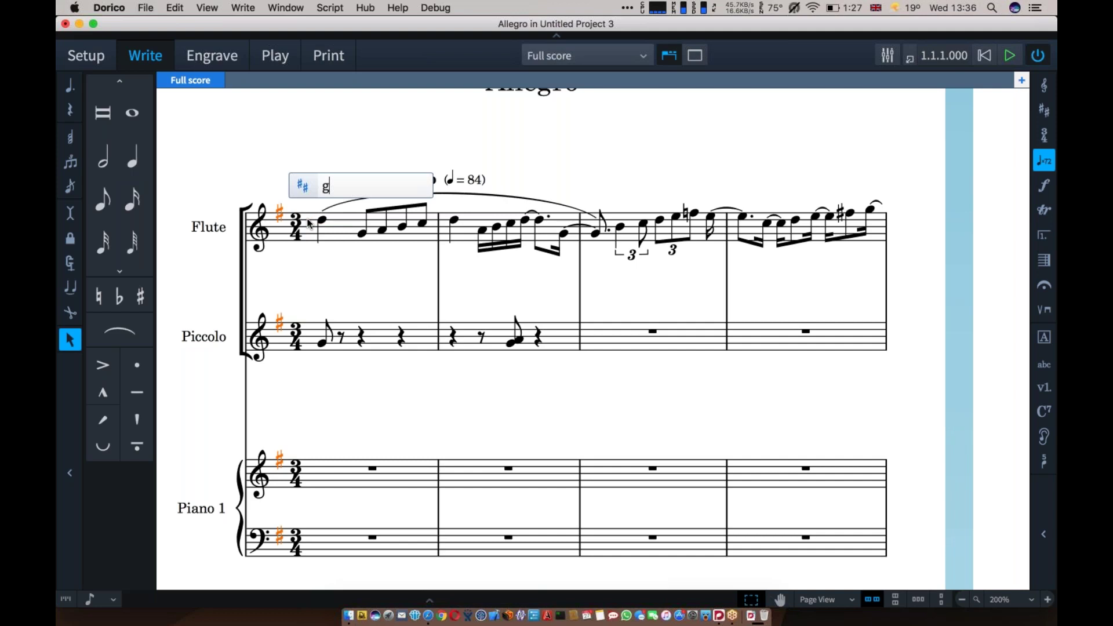
key("Return")
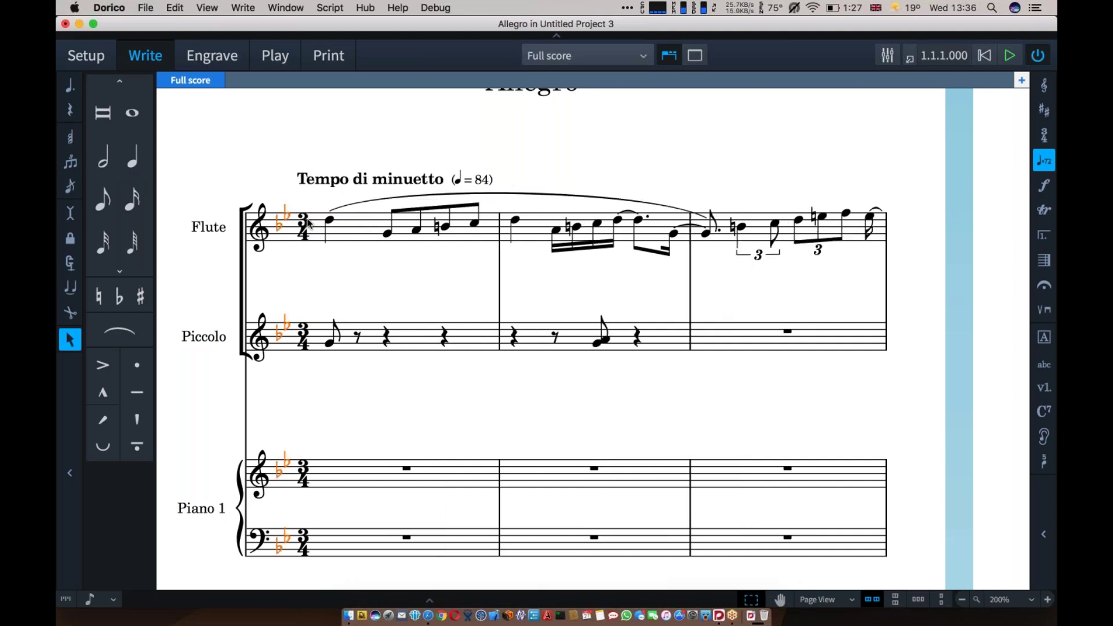
Change the opening key signature to three sharps
key("shift+k")
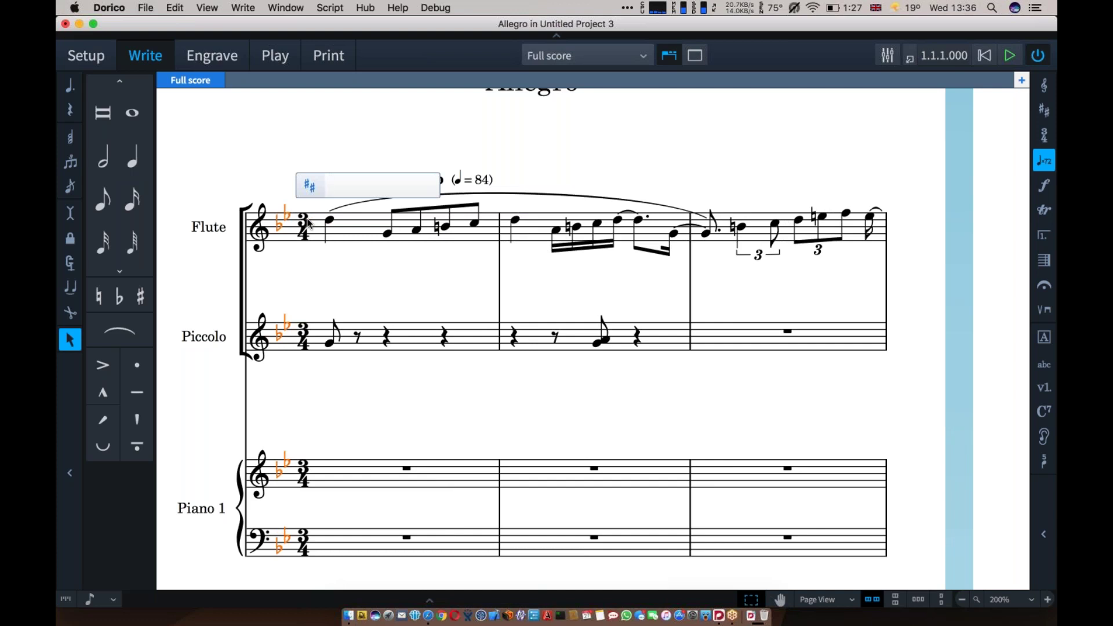
type("3s")
key("Return")
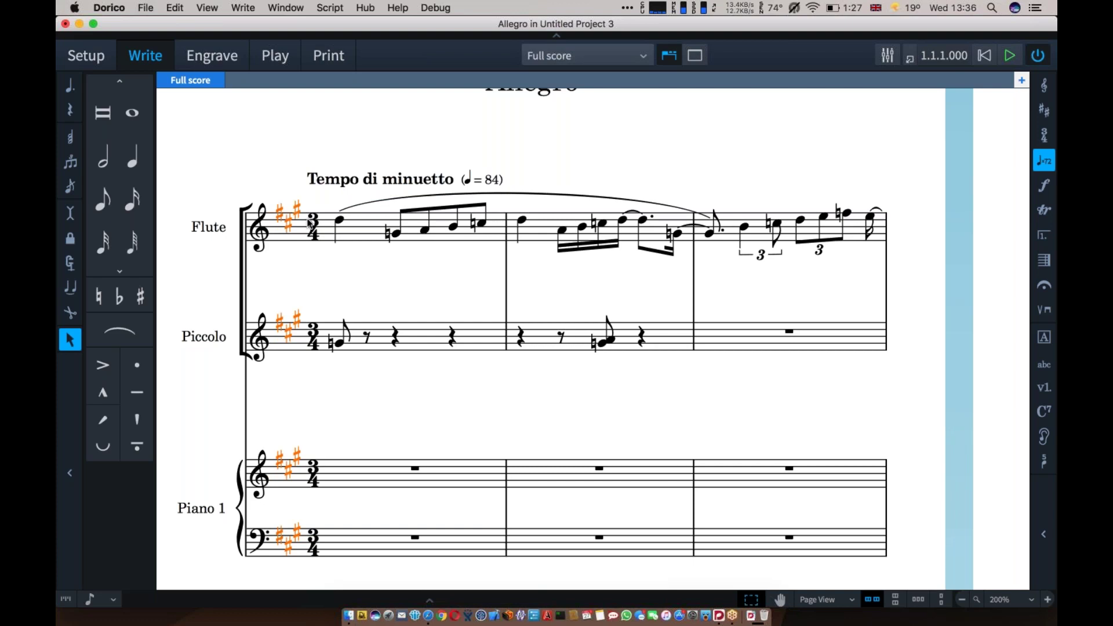
Try the opening key signature as F-sharp minor and as A major
key("shift+k")
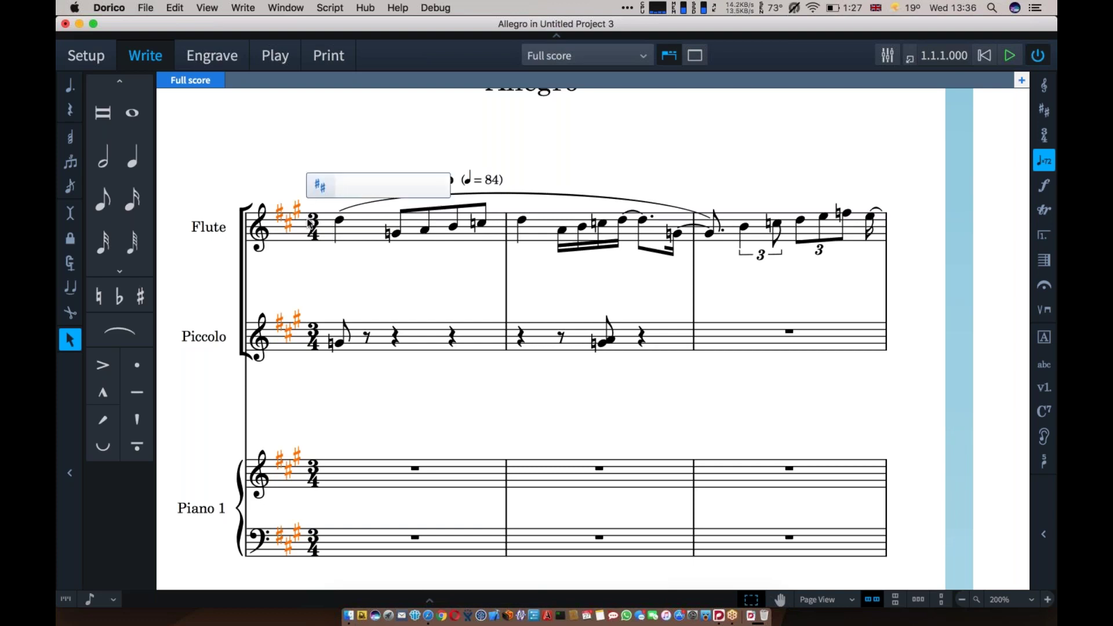
type("f#")
key("Return")
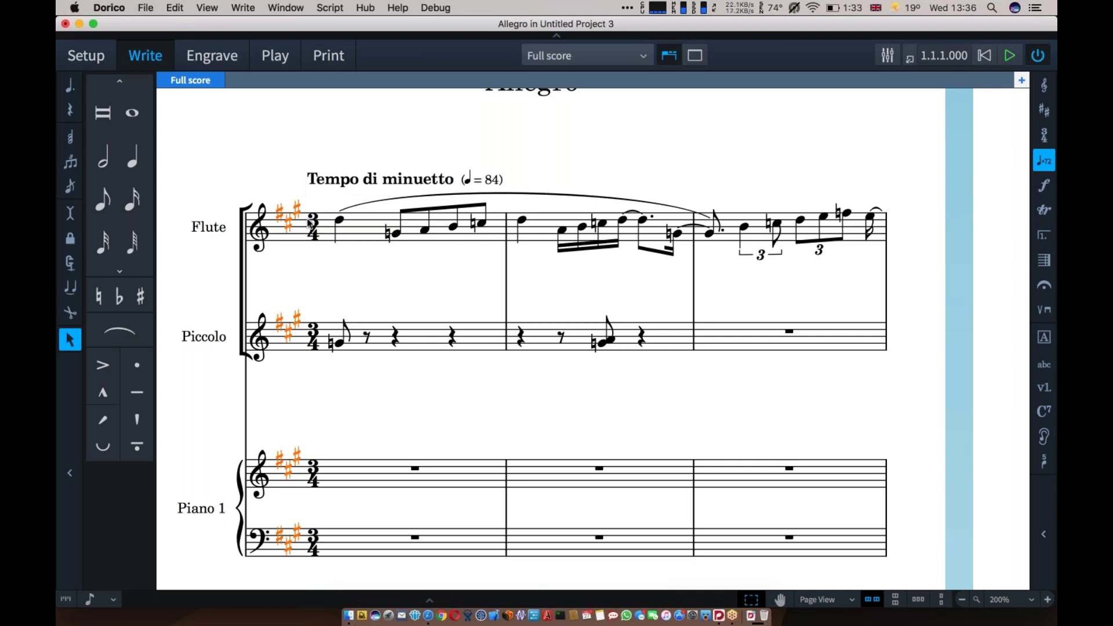
key("shift+k")
type("A")
key("Return")
Change the opening key signature to G major
key("shift+k")
type("G")
key("Return")
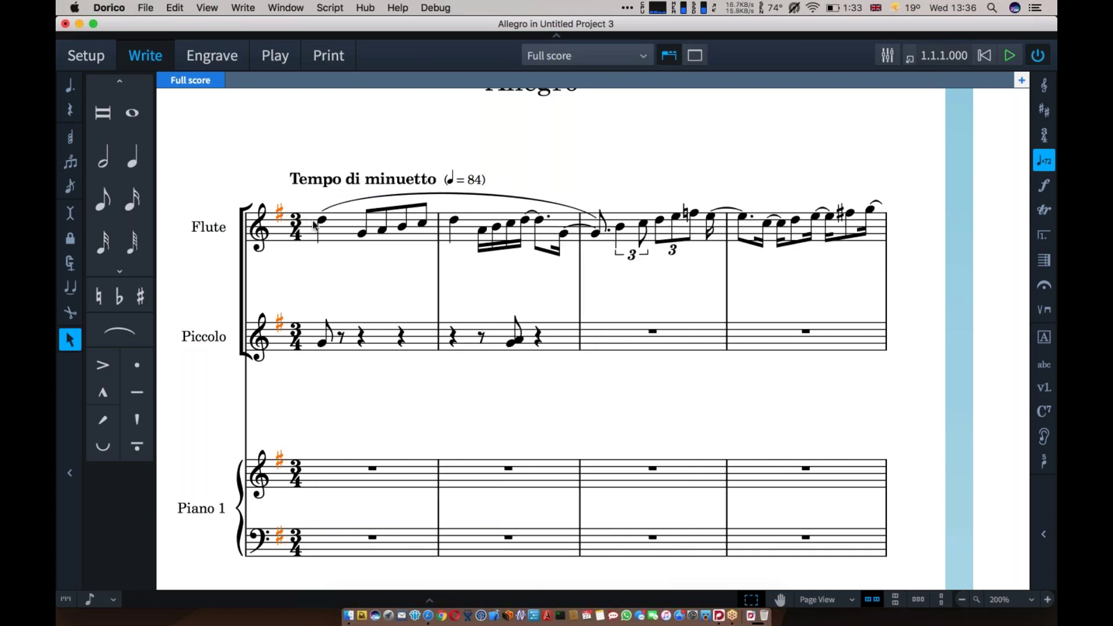
Place the input caret at the flute's first note and view the available dynamics
left_click(323, 220)
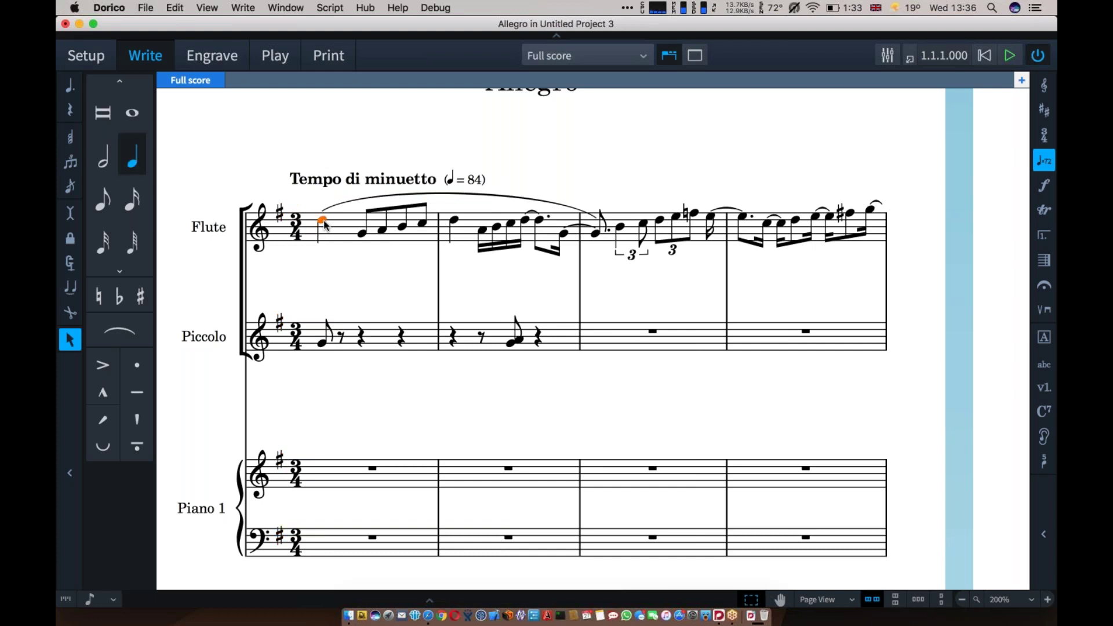
key("Return")
left_click_drag(1056, 517, 1023, 516)
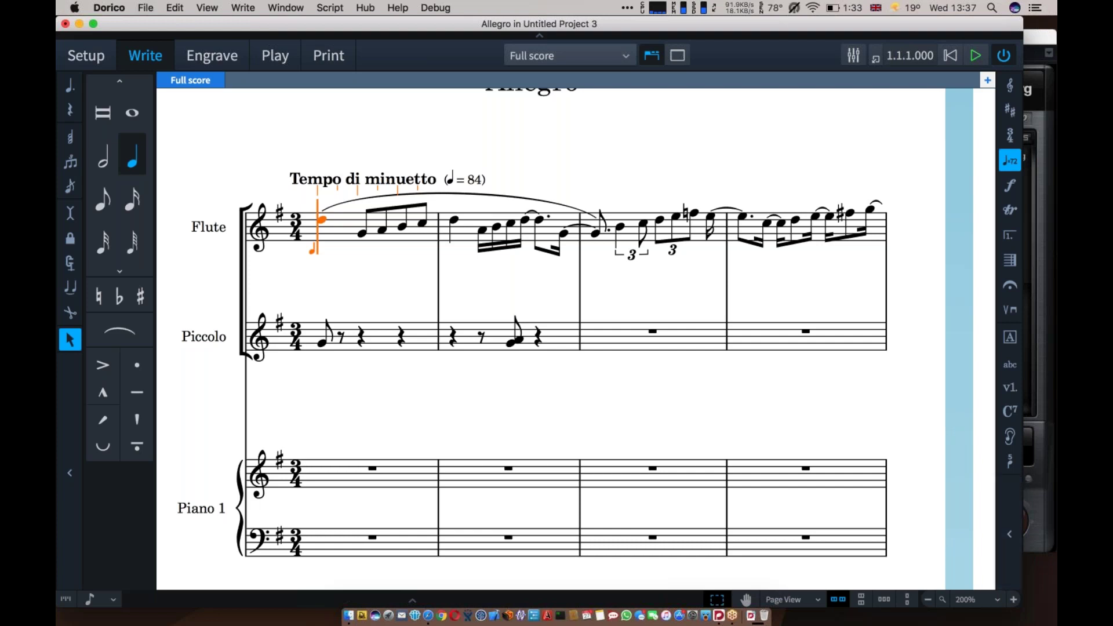
left_click(1001, 187)
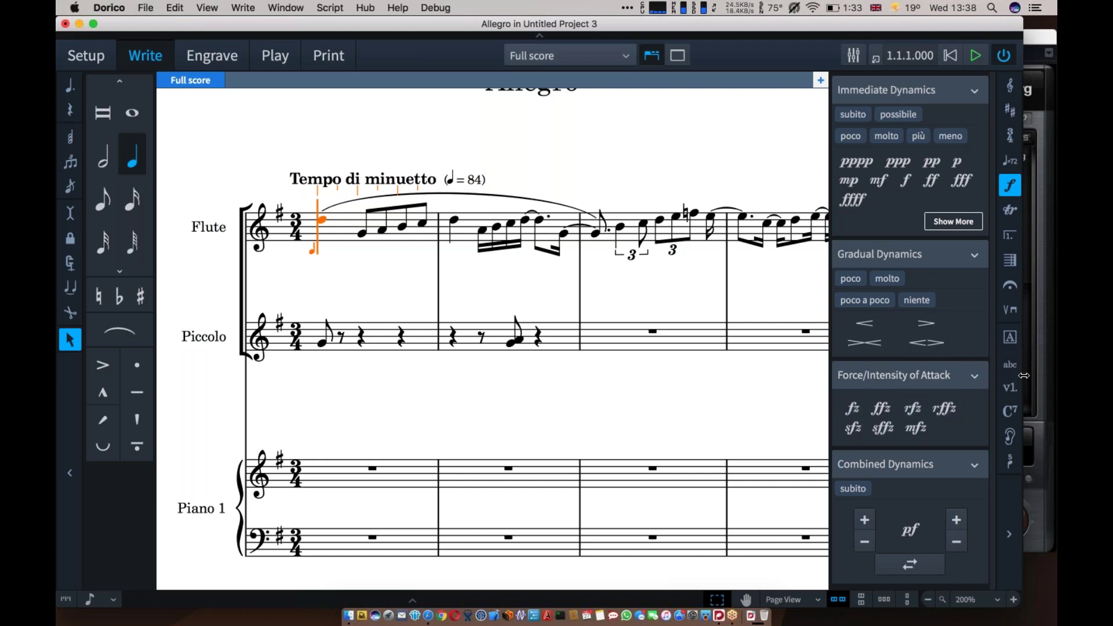
left_click_drag(1024, 375, 1057, 375)
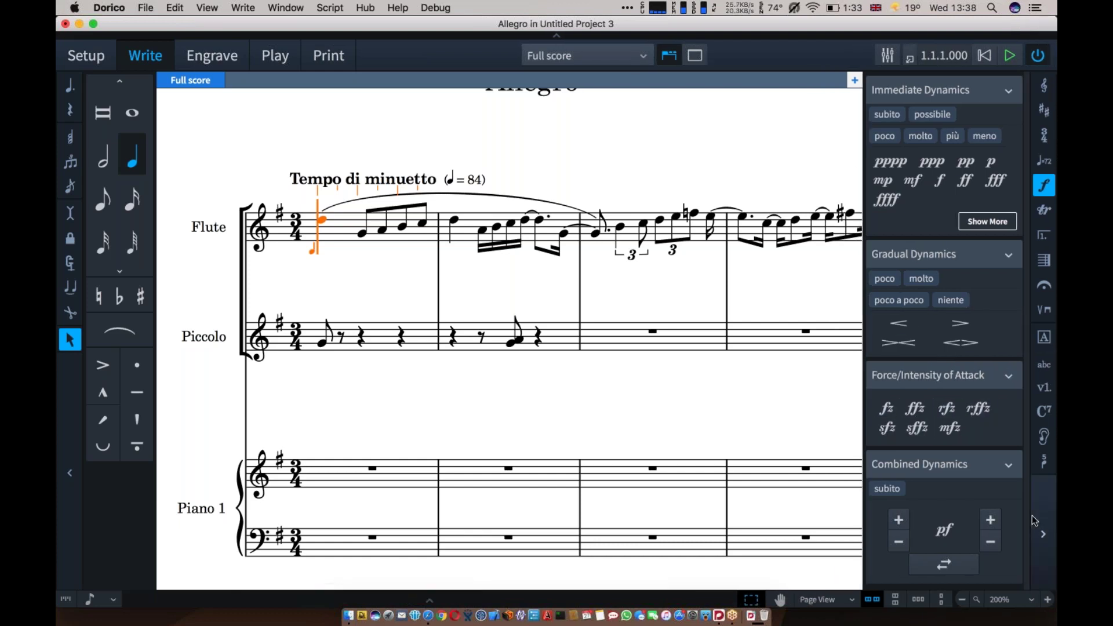
left_click(1043, 533)
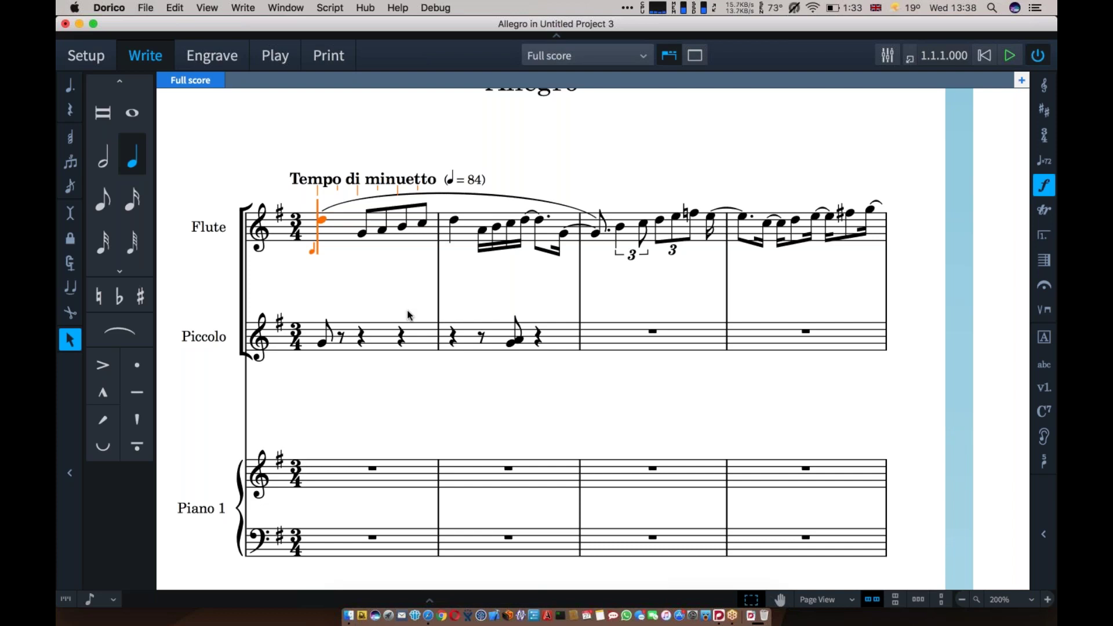
Add a p dynamic at the flute's first note with a crescendo hairpin extending through bar 1
key("shift+d")
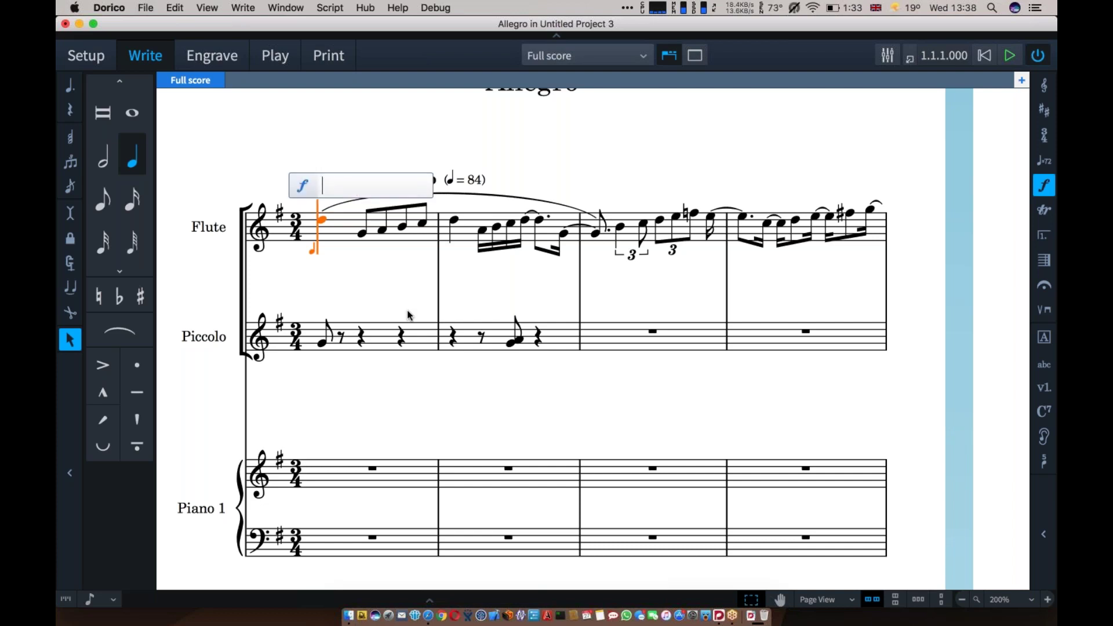
type("p")
type("<")
key("Return")
key("space")
key("space")
key("space")
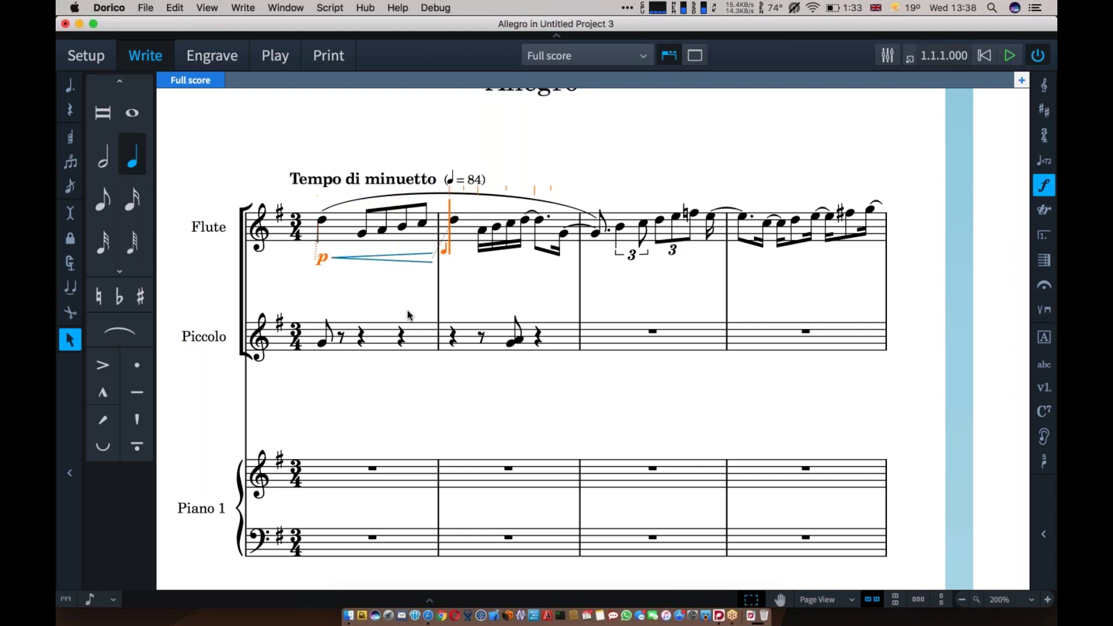
Add an f dynamic at the start of the flute's bar 2 with a diminuendo hairpin through that bar
key("shift+d")
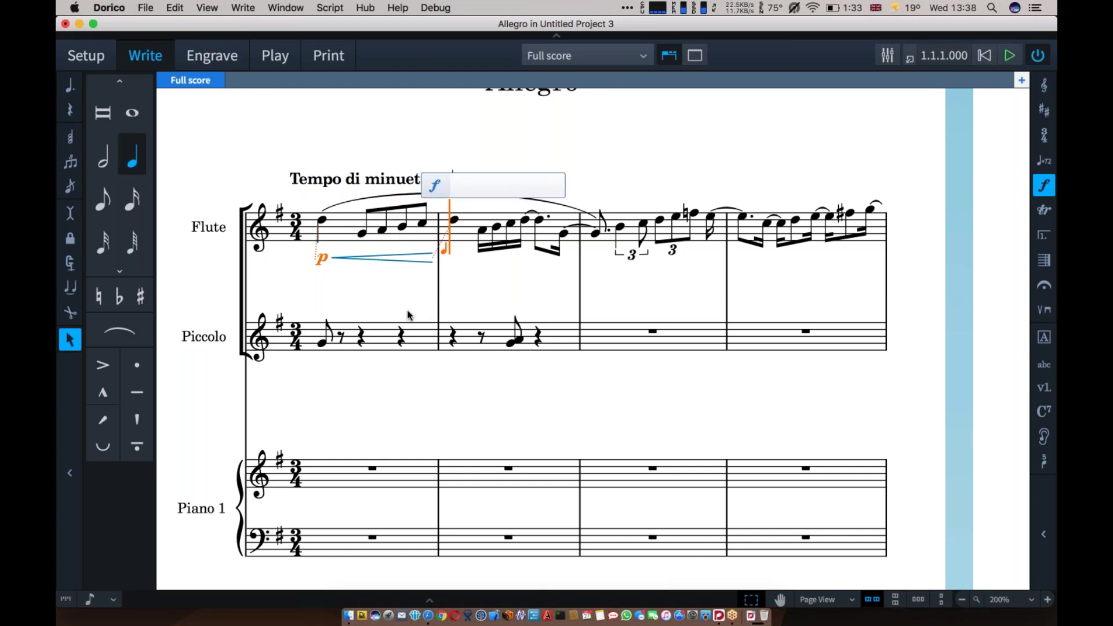
type("f")
key("Return")
key("shift+d")
type(">")
key("Escape")
key("greater")
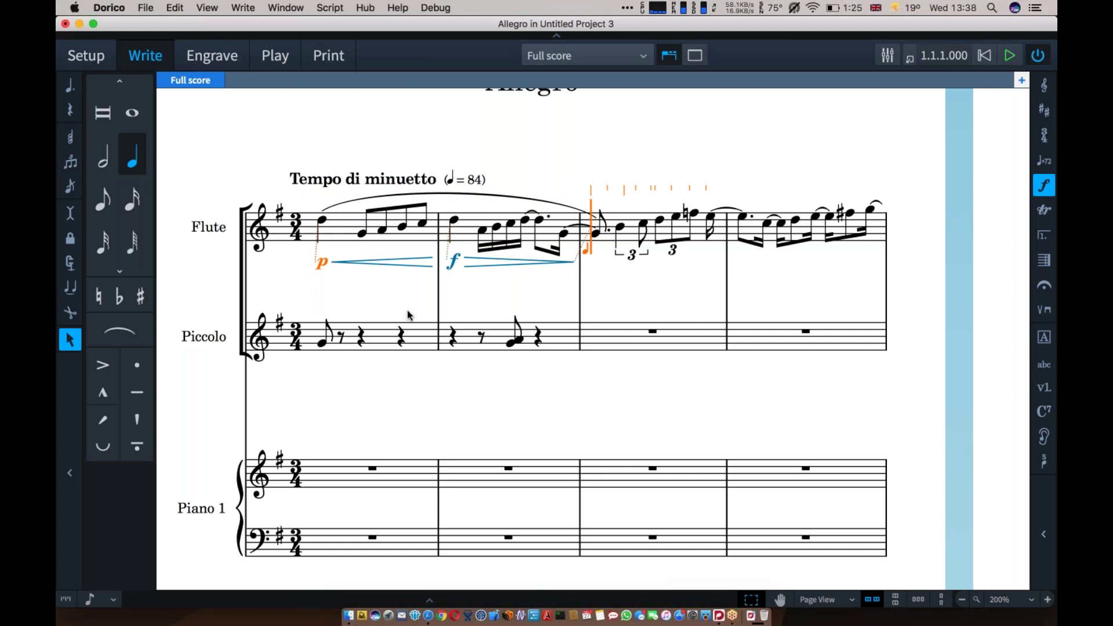
Add a pp dynamic at the start of the flute's bar 3 and finish the dynamics entry
key("shift+d")
type("pp")
key("Return")
key("Escape")
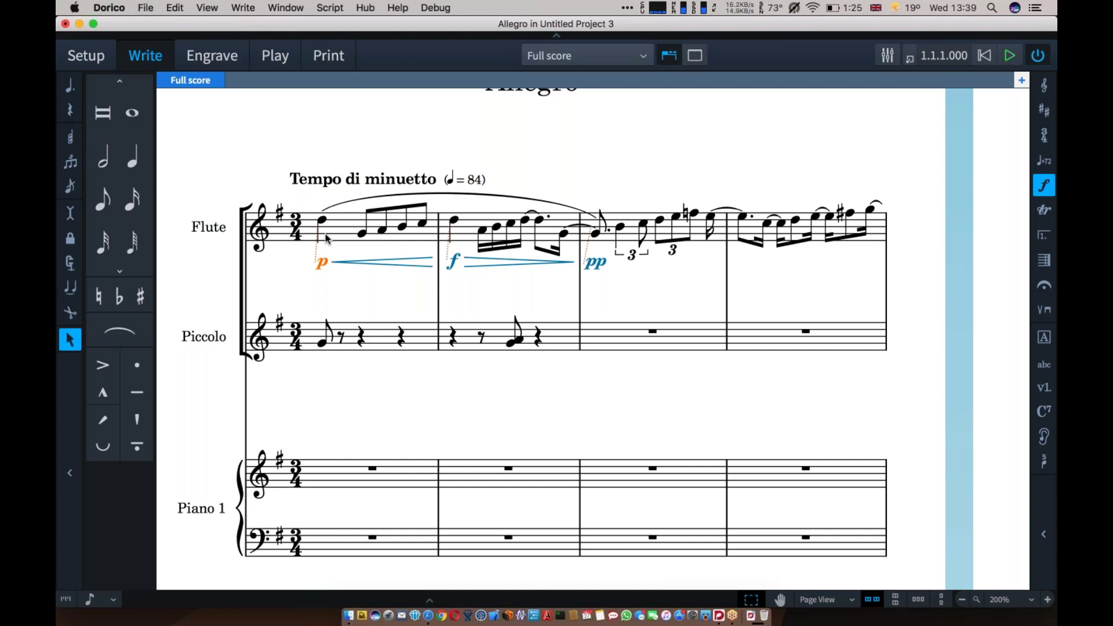
Select the flute's first three bars, filter the selection to all dynamics, and copy them to the start of the Piccolo staff
key("super+shift+a")
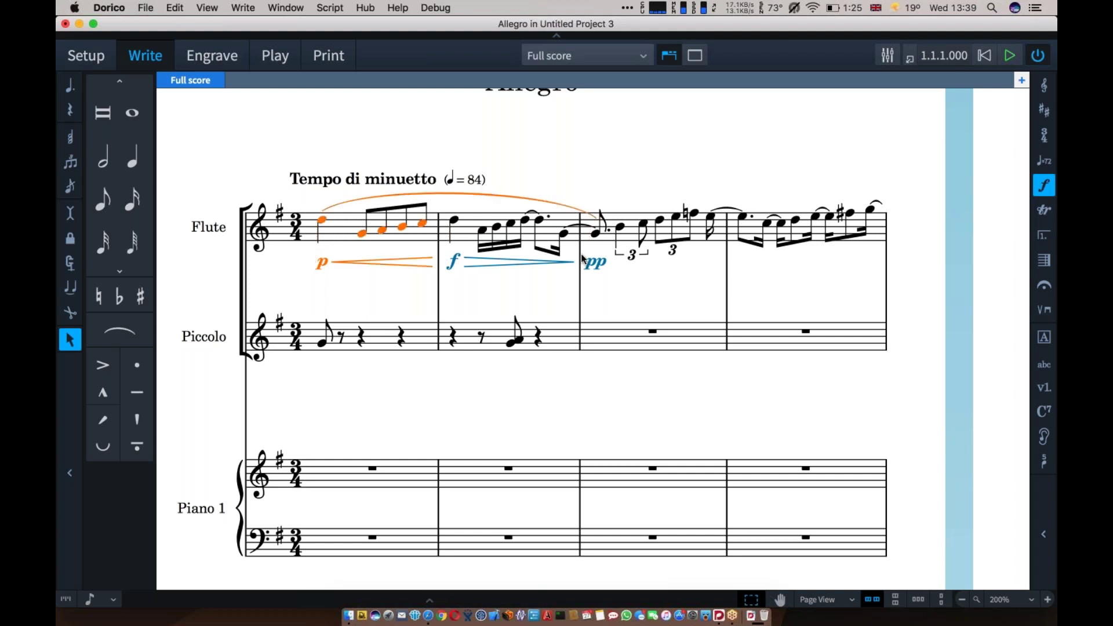
left_click(695, 241, "shift")
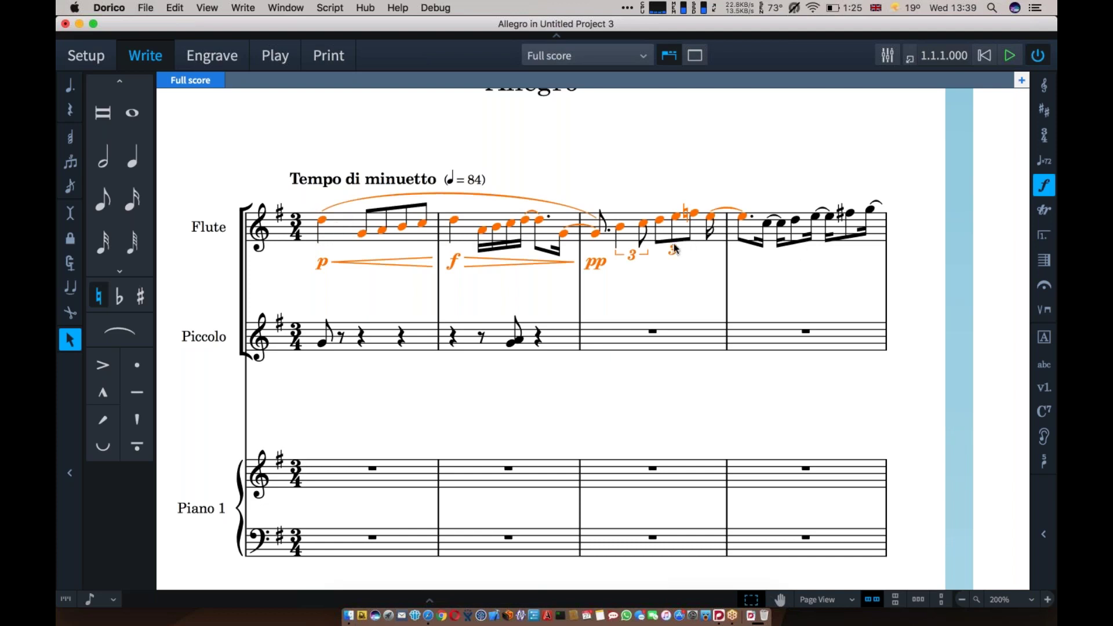
left_click(175, 8)
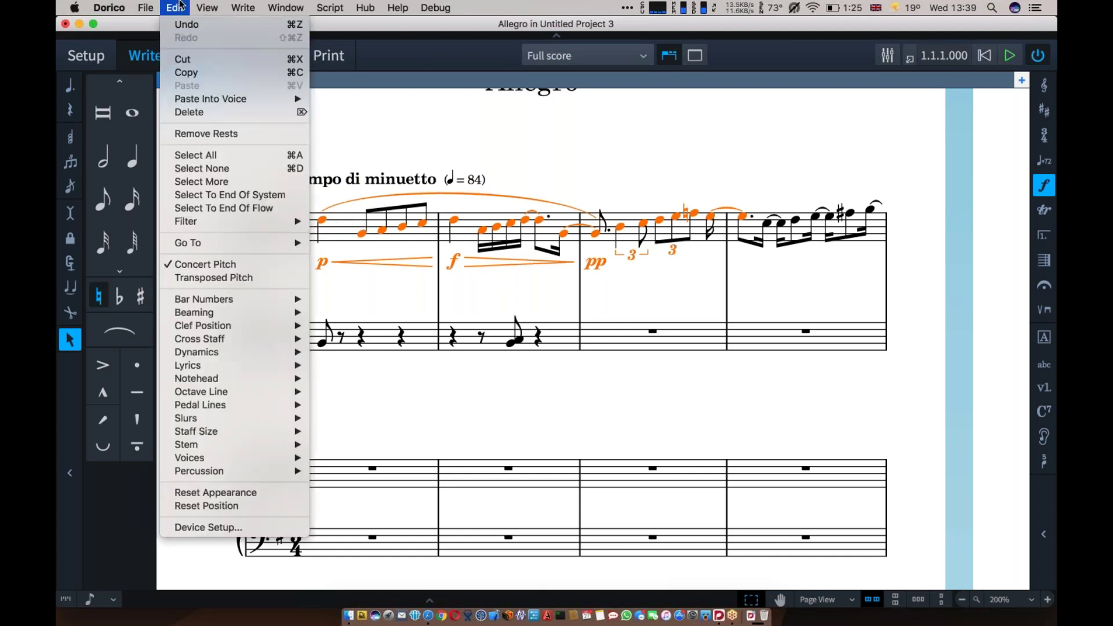
mouse_move(181, 222)
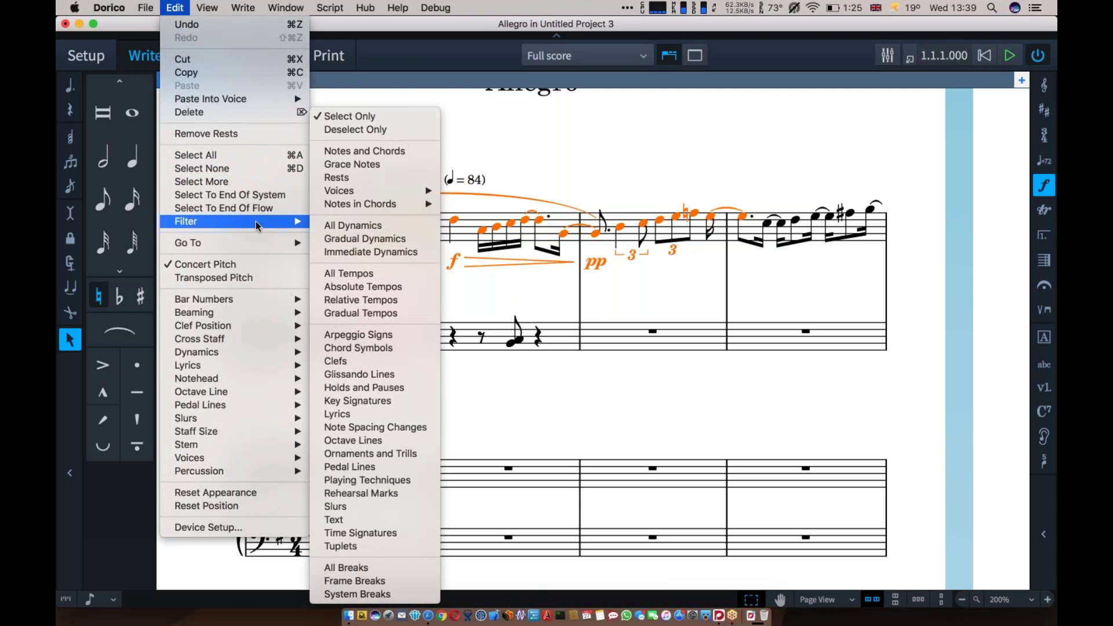
left_click(329, 225)
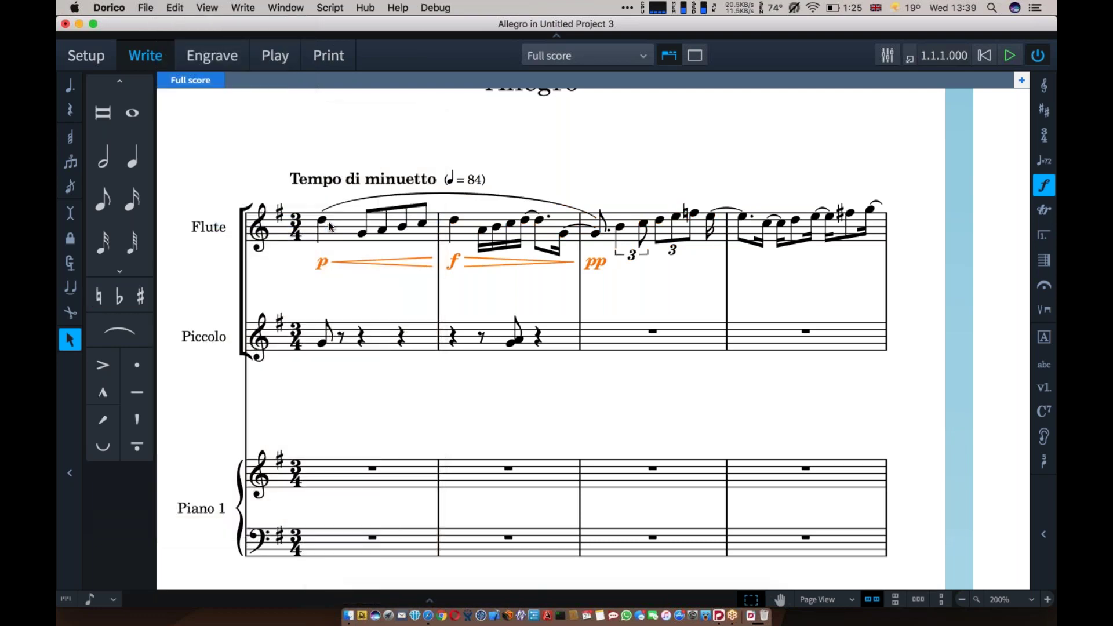
left_click(323, 346, "alt")
key("Escape")
left_click(567, 368)
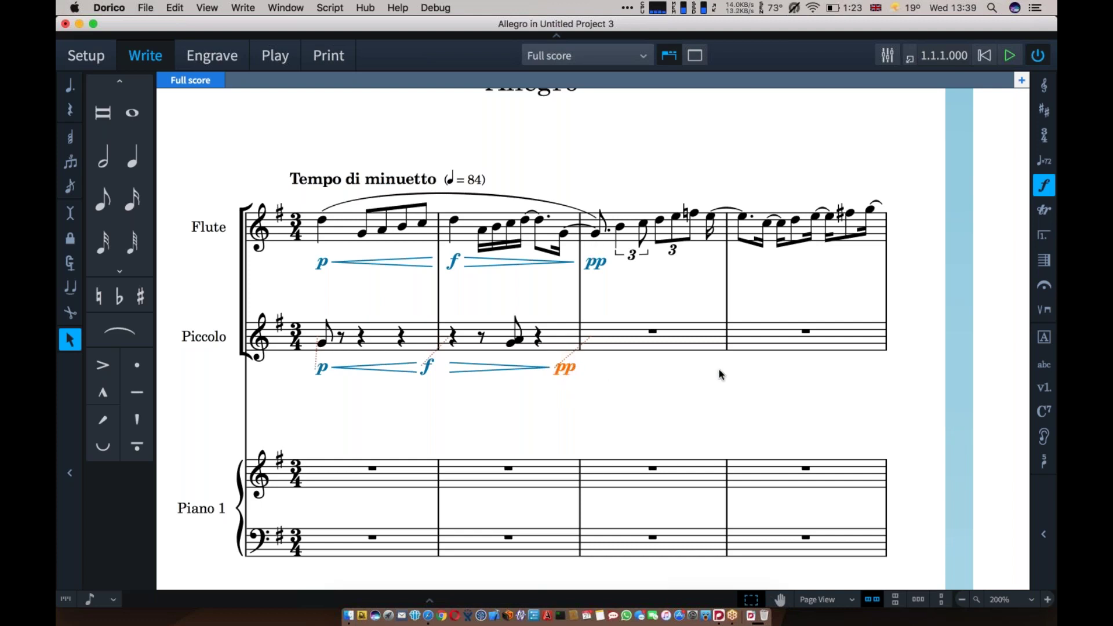
Move the flute's pp in bar 3 to the first triplet note and change it to p
mouse_move(604, 266)
left_mouse_down()
mouse_move(724, 274)
mouse_move(603, 283)
left_mouse_up()
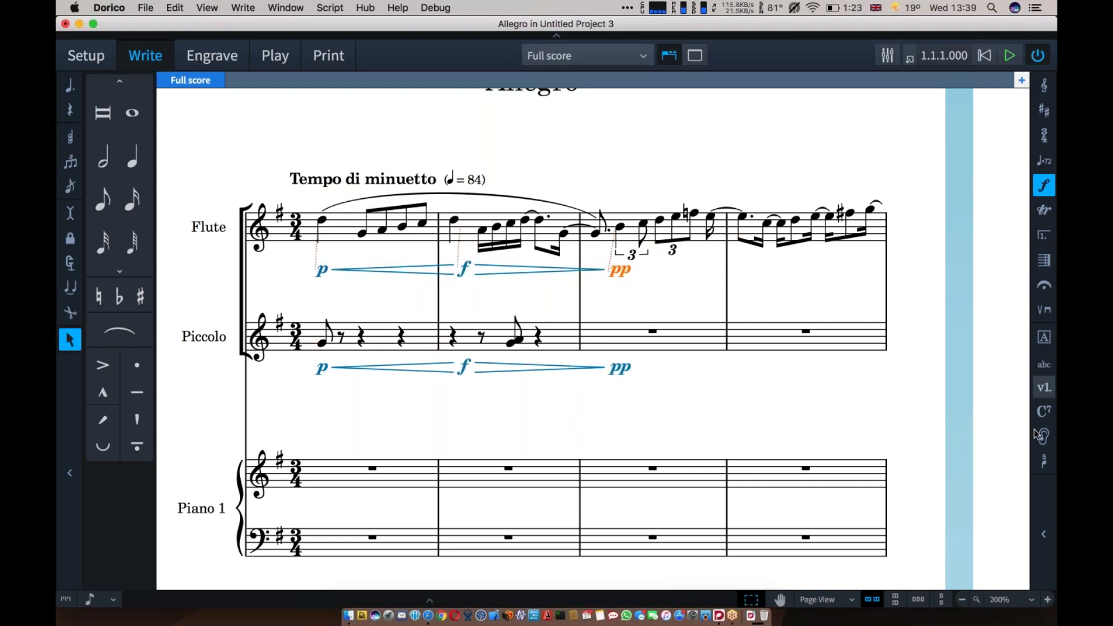
left_click_drag(1055, 461, 1026, 462)
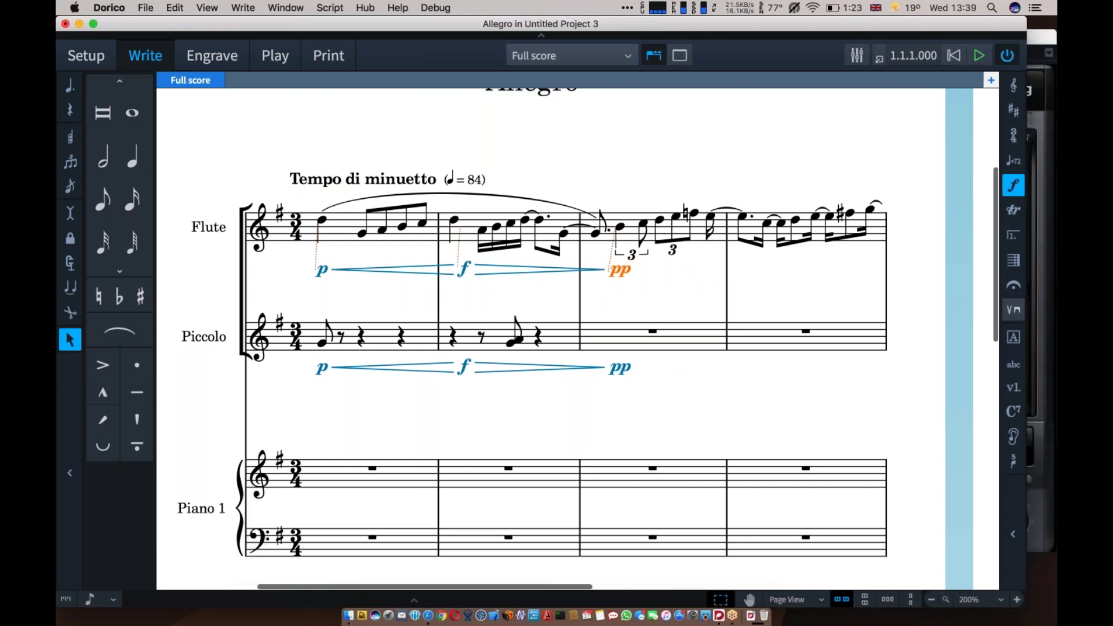
left_click(1013, 174)
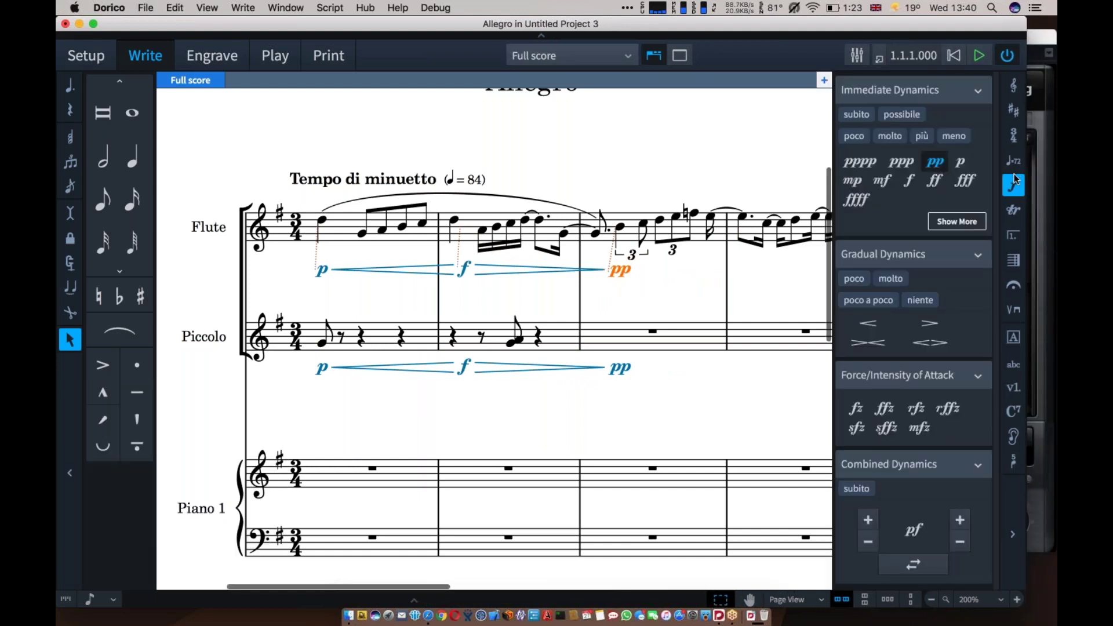
left_click(959, 162)
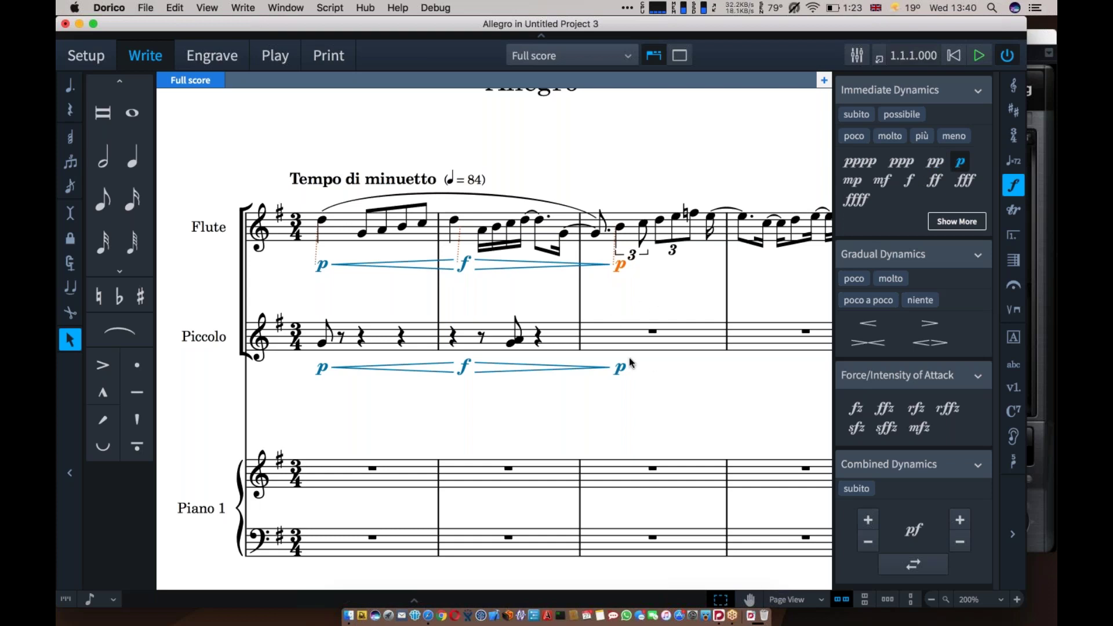
left_click(1015, 491)
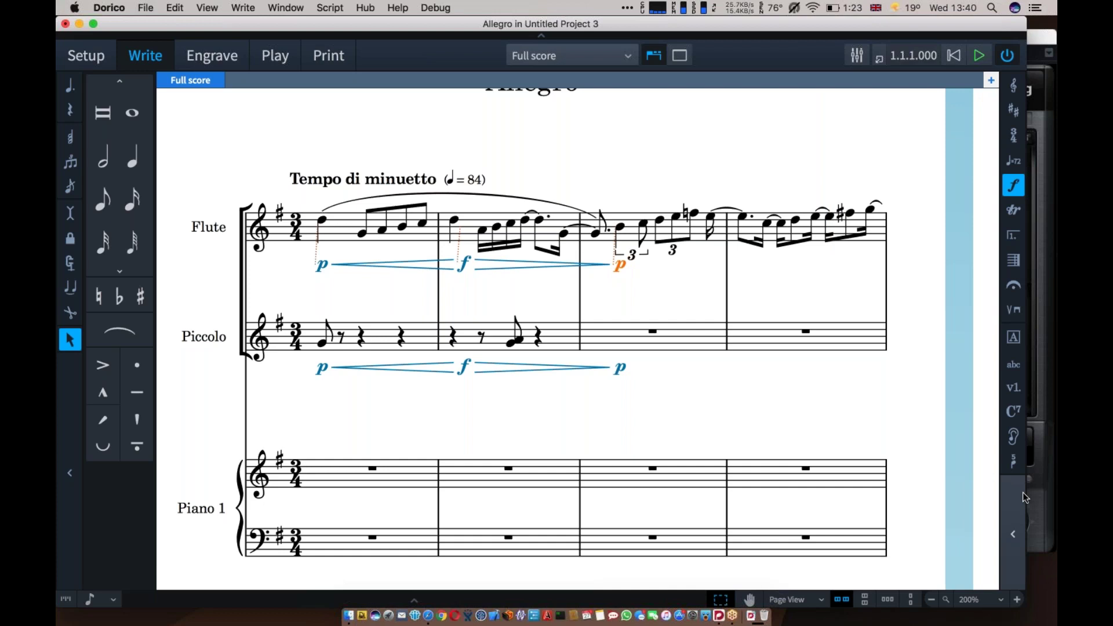
left_click_drag(1027, 496, 1057, 495)
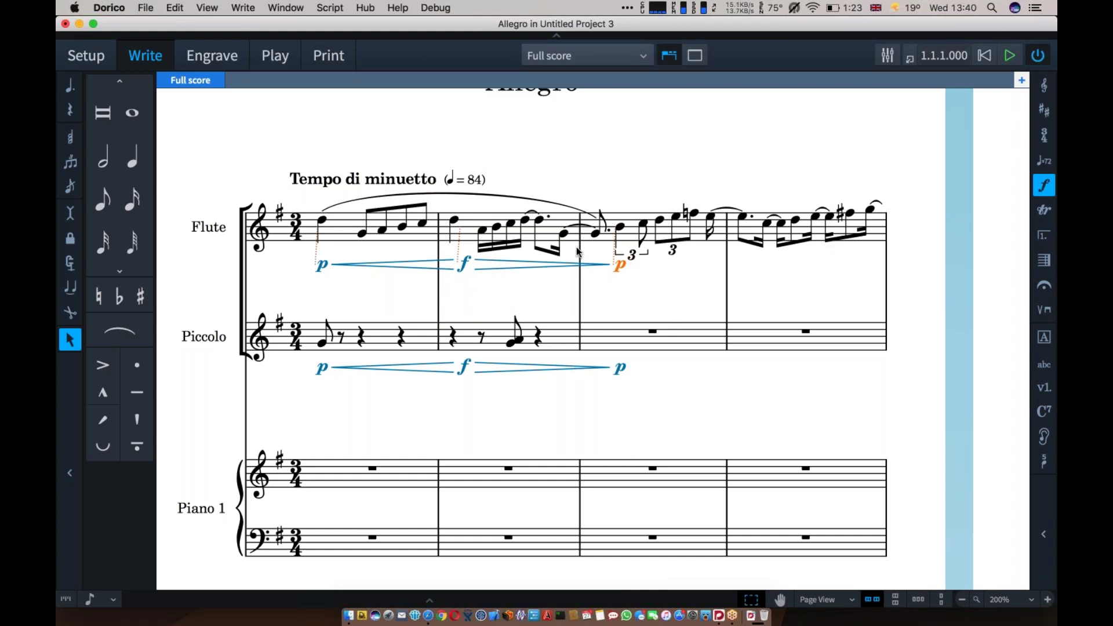
Add the playing technique "flz." to the first triplet note in the flute's bar 3
left_click(622, 229)
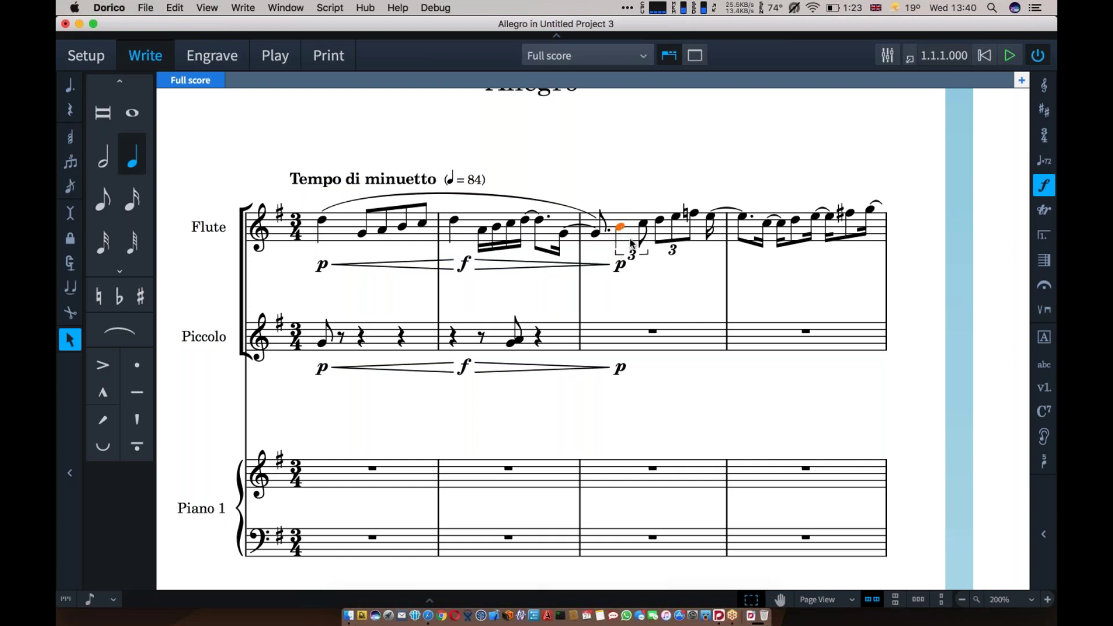
key("shift+p")
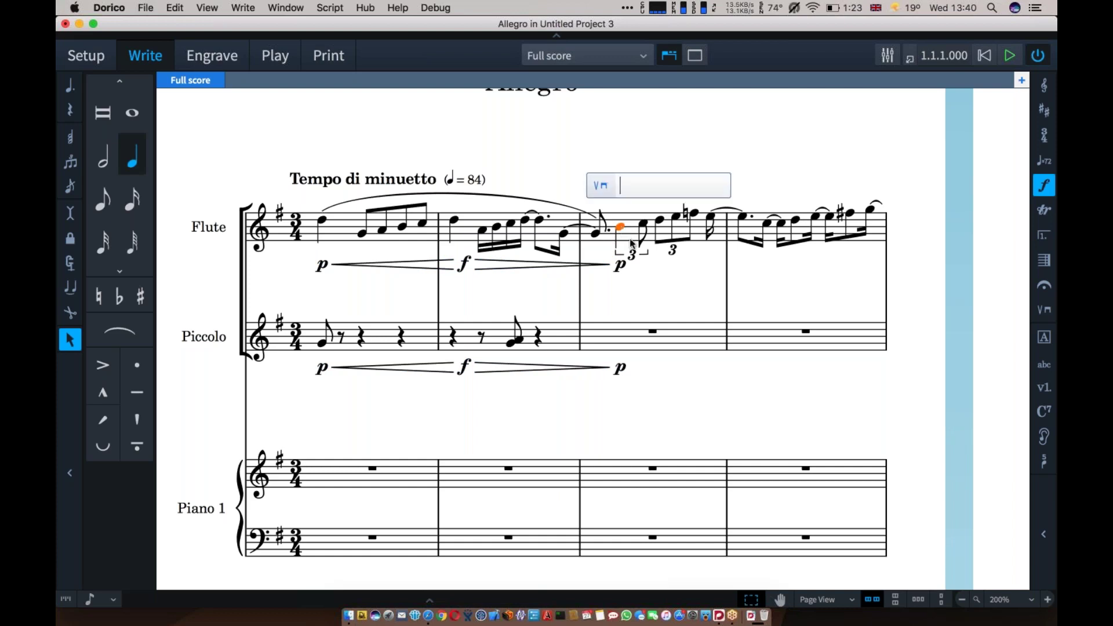
type("flz")
key("Return")
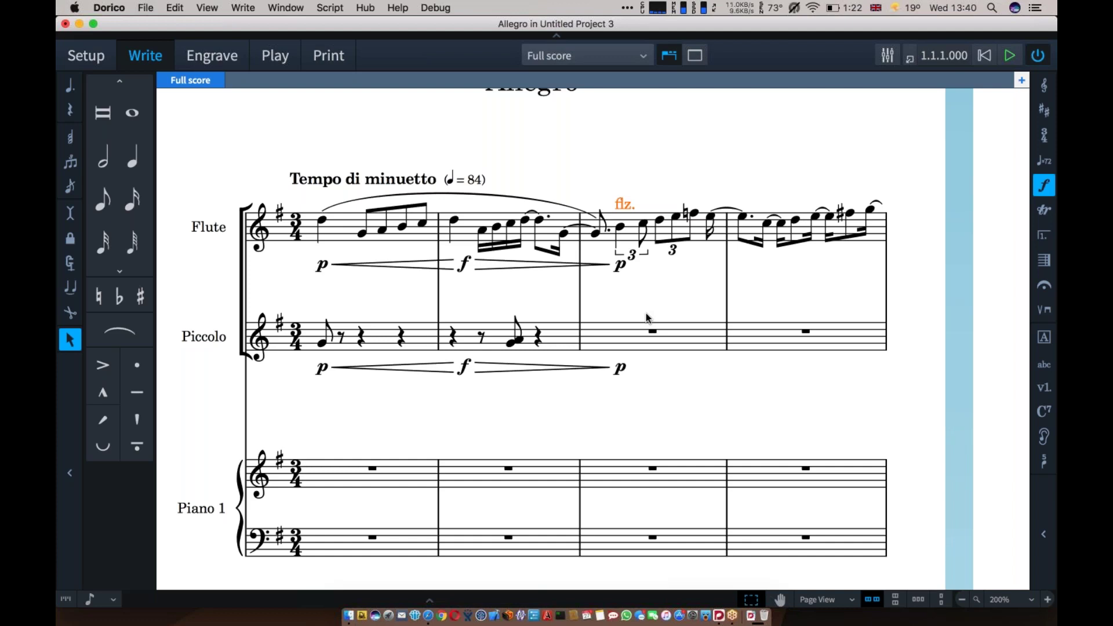
Copy the flute's first two bars, including the slur and dynamics, to the start of Piano 1's upper staff
scroll(646, 318, "down", 3)
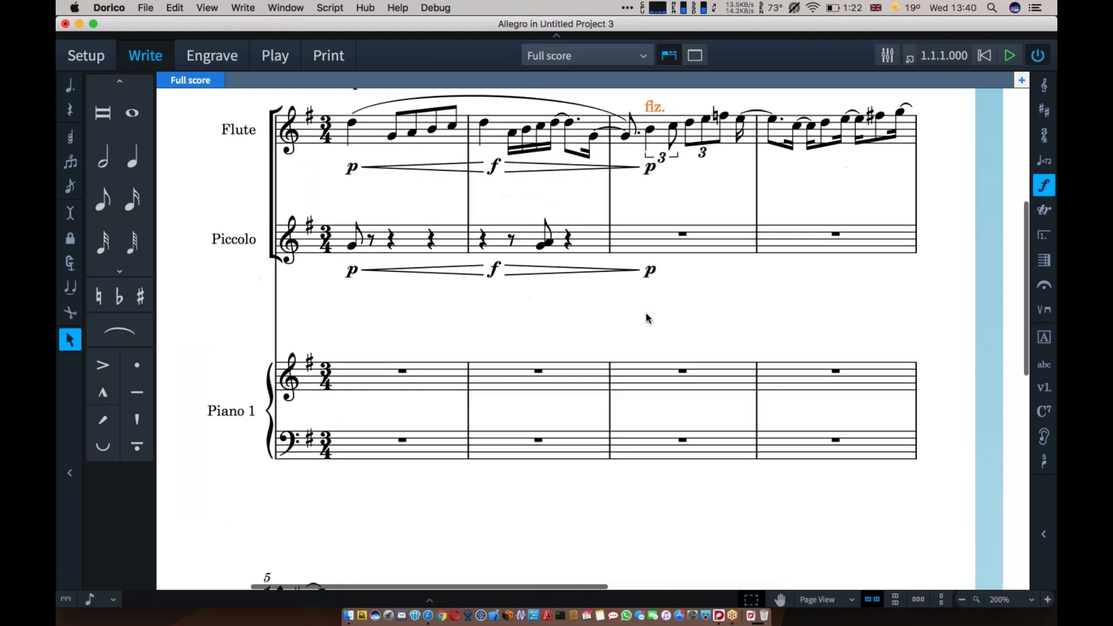
left_click(384, 128)
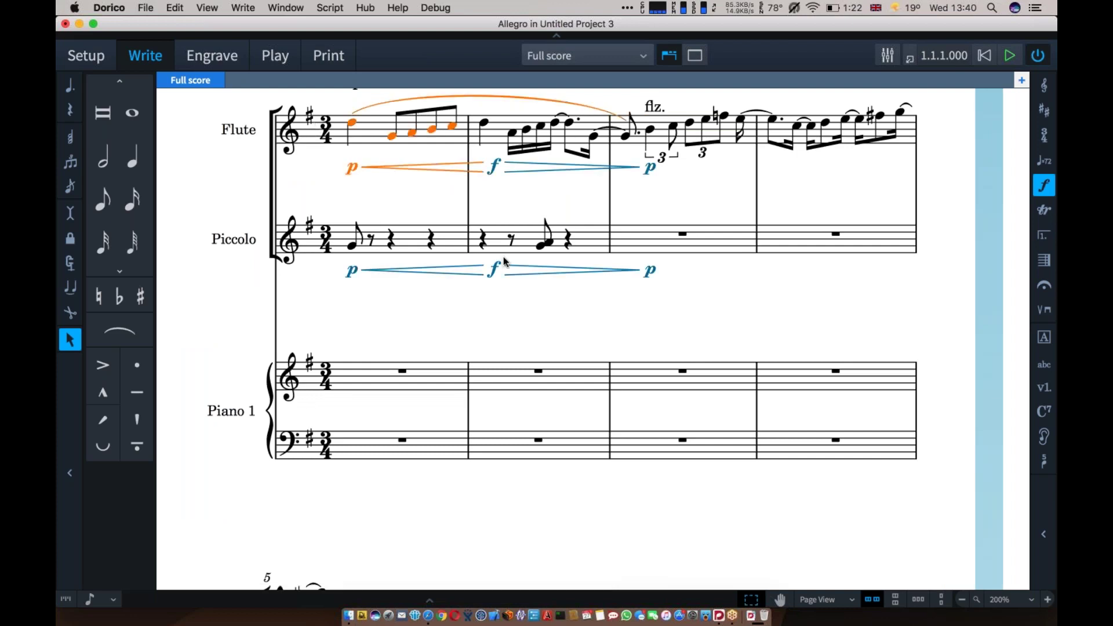
left_click(597, 236, "shift")
key("super+c")
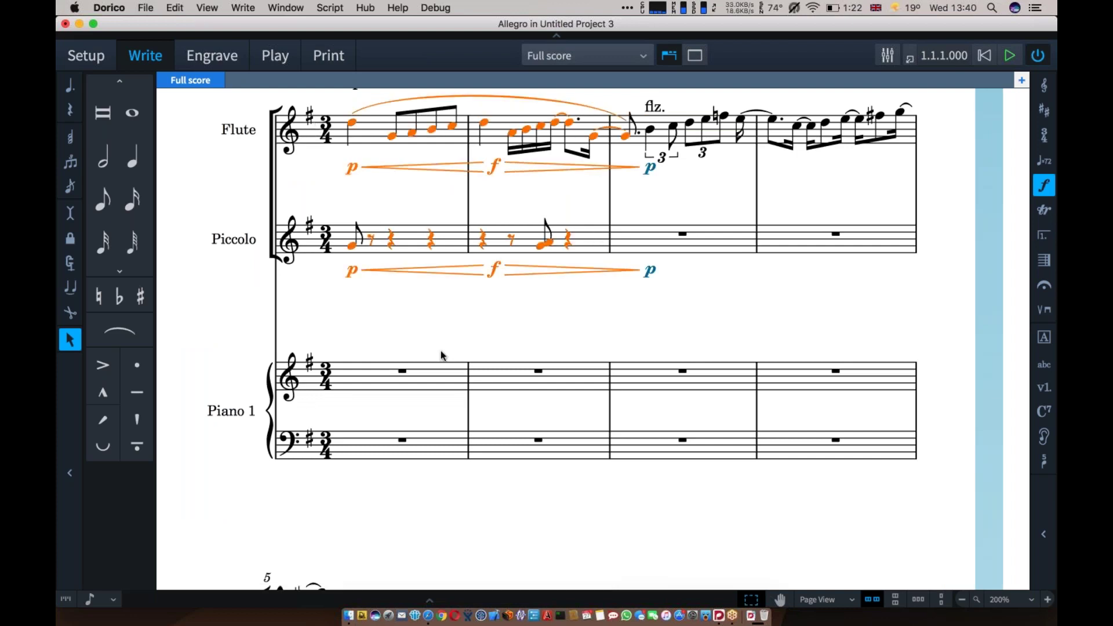
left_click(403, 371)
key("super+v")
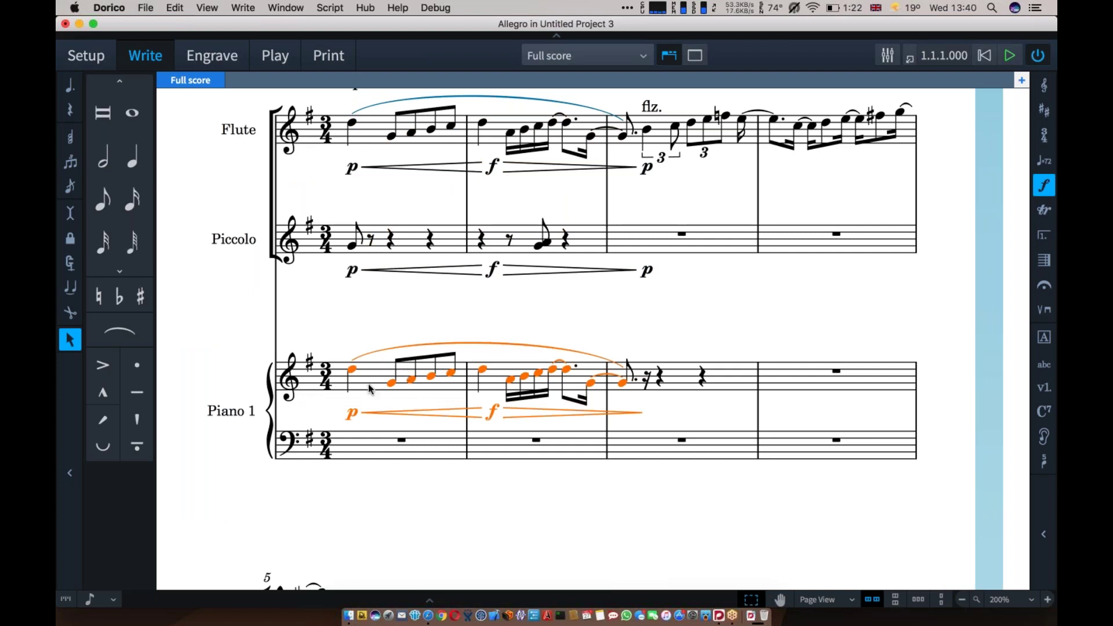
Duplicate the copied passage onto Piano 1's lower staff and transpose it down two octaves
key("alt+Down")
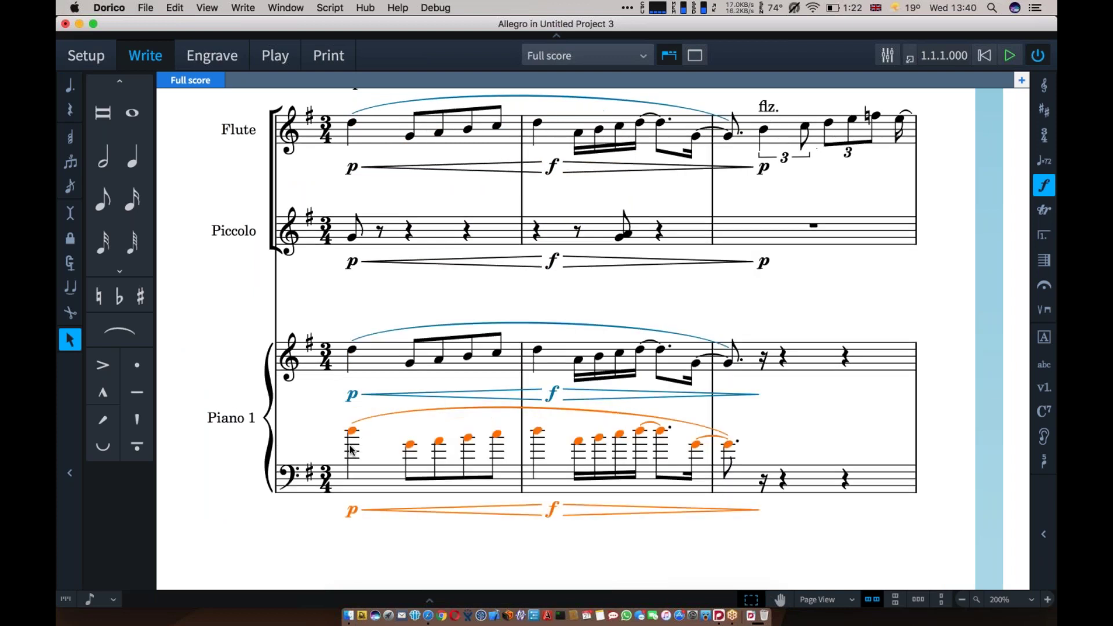
key("super+alt+Down")
key("super+alt+Down")
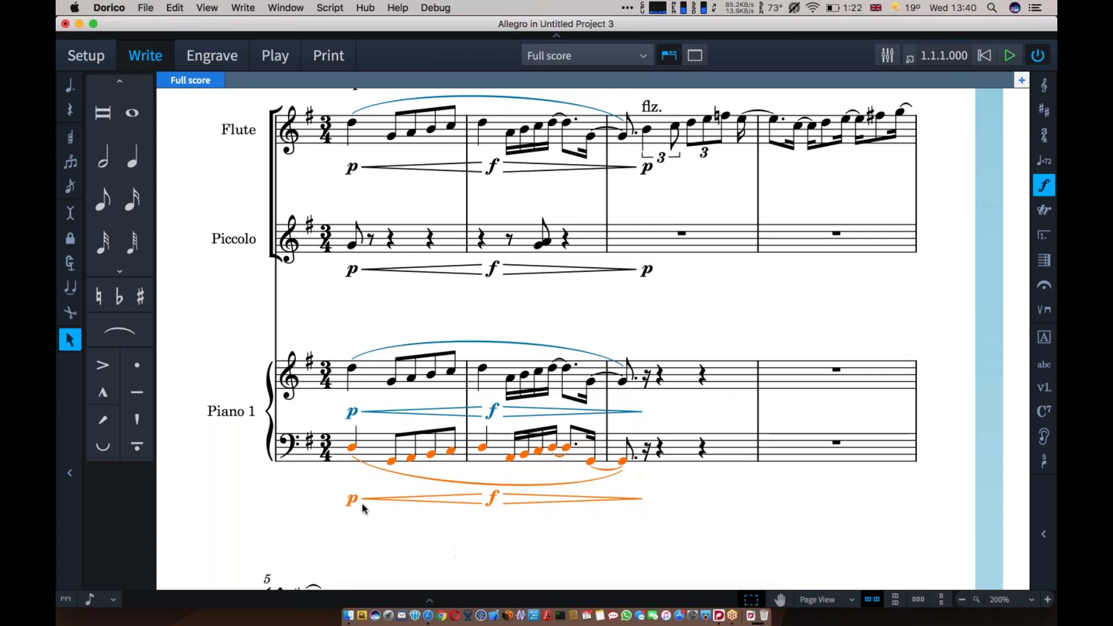
Delete the p, f and hairpin dynamics below Piano 1's lower staff
left_click(356, 515)
left_click(353, 502)
key("Delete")
left_click(452, 502)
left_click(492, 498)
key("Delete")
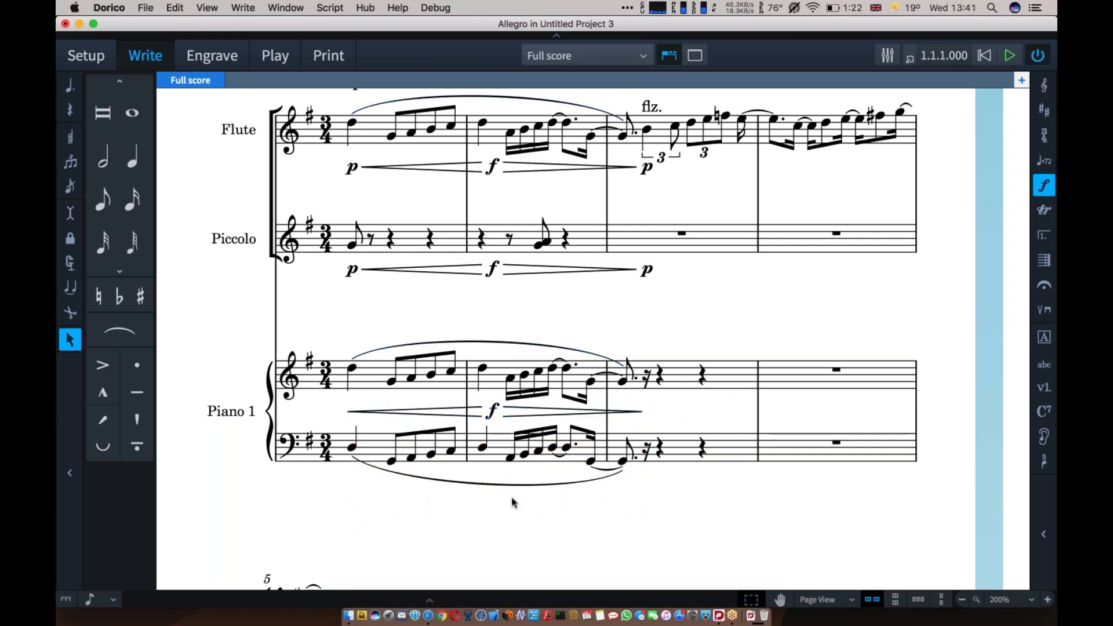
Add a sustain pedal line below Piano 1's lower staff from the first note into bar 2, on the dotted eighth
left_click(352, 446)
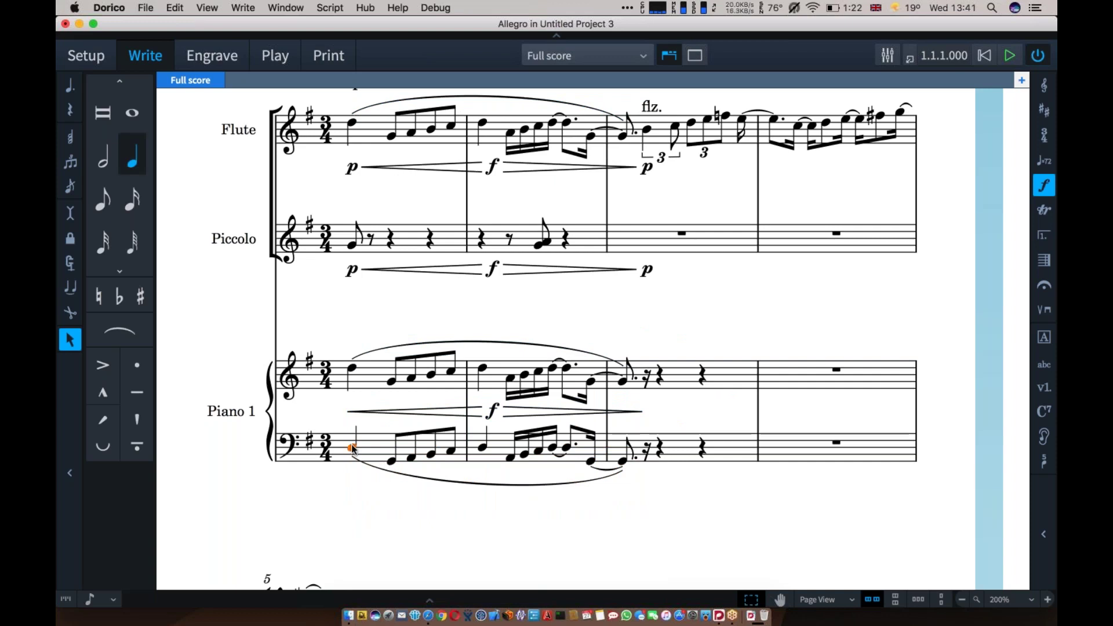
key("Return")
key("shift+p")
type("ped")
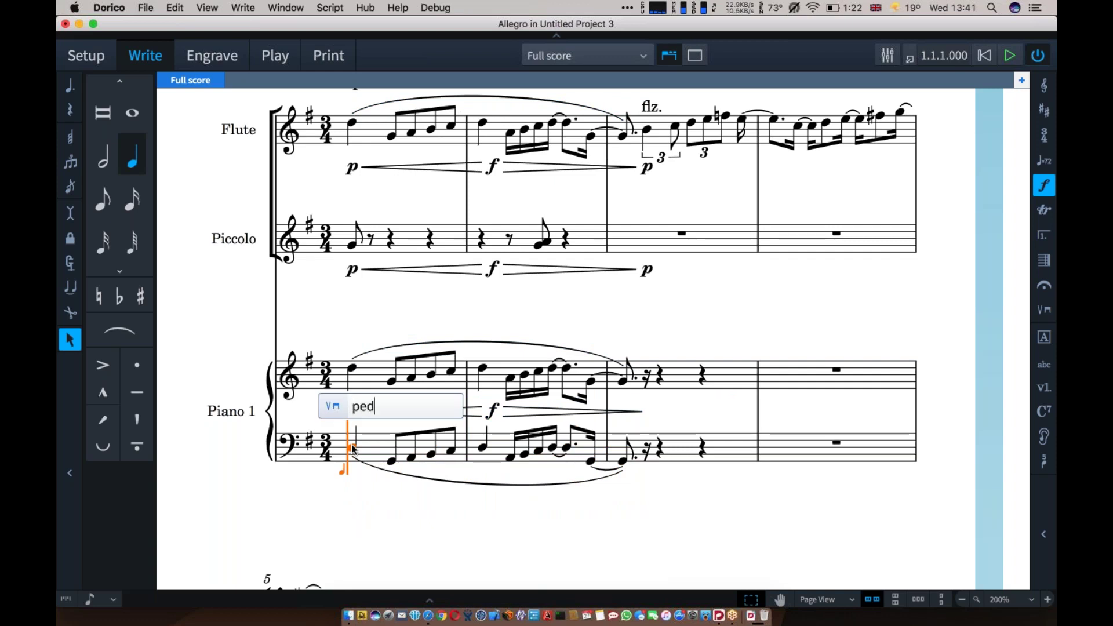
key("Return")
key("space")
key("space")
key("space")
key("space")
key("space")
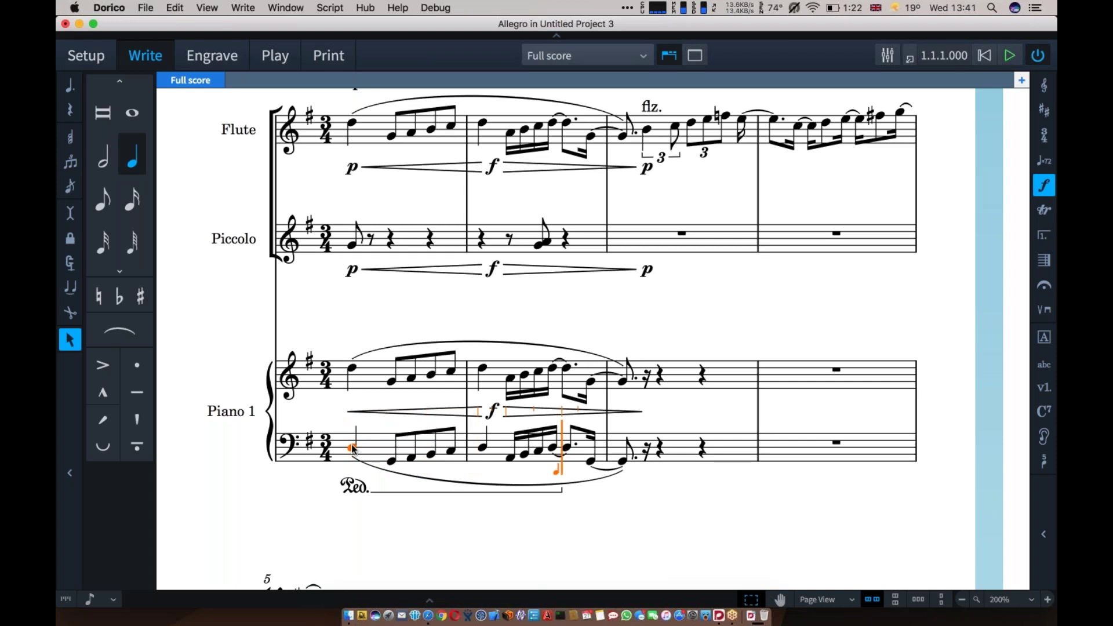
Add a pedal retake at the start of bar 2 and extend the pedal line's end to the sixteenth rest in bar 3
key("Left")
key("Left")
key("Left")
key("Left")
key("shift+p")
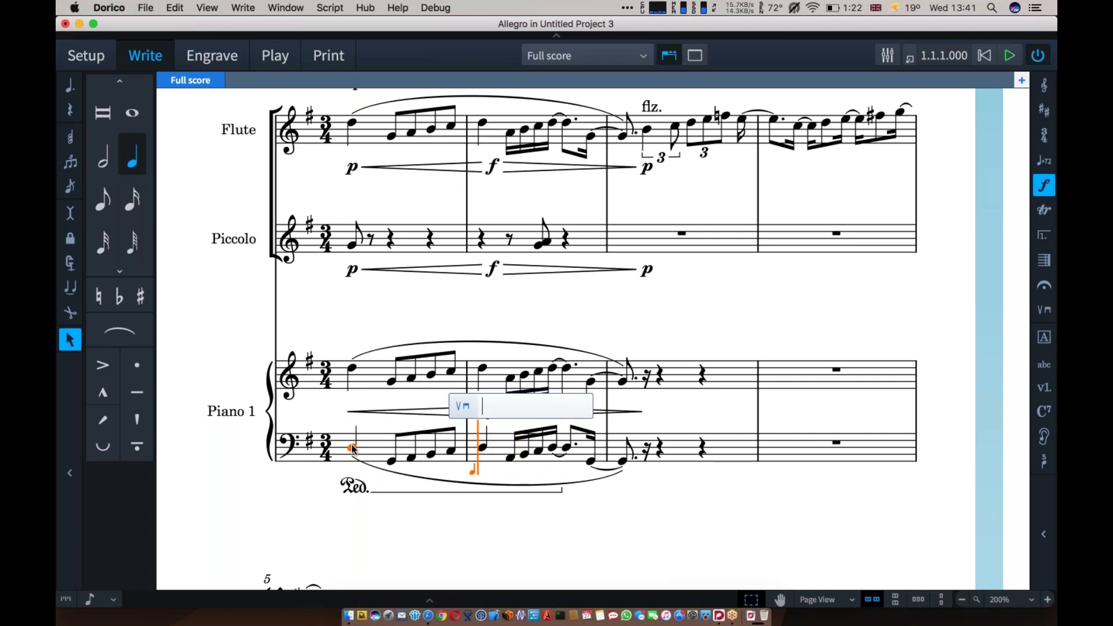
type("^")
key("Return")
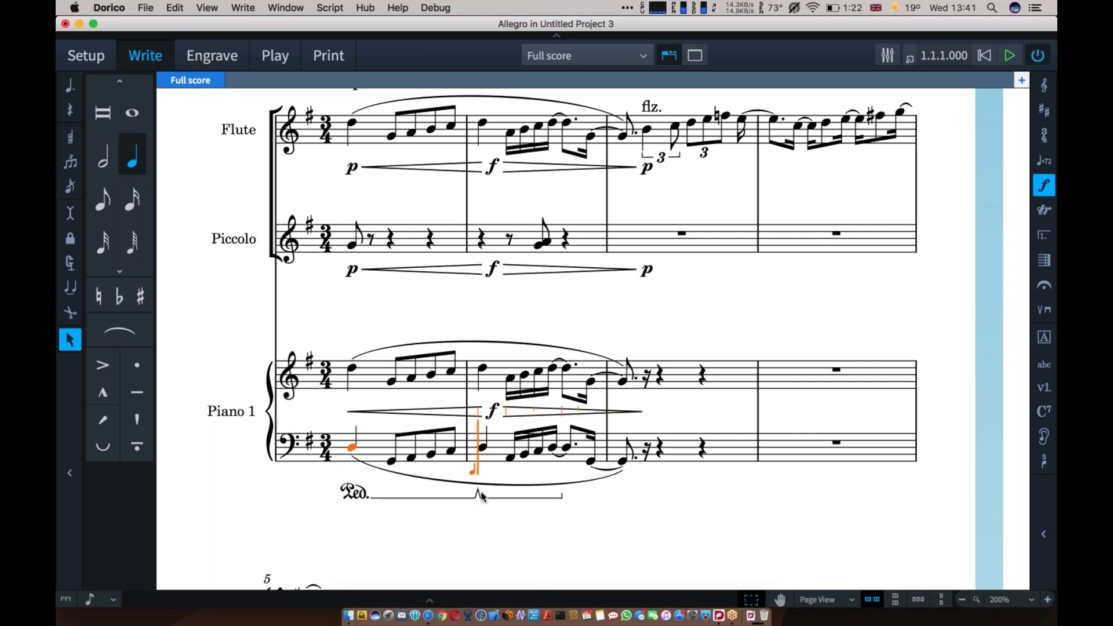
left_click(563, 498)
left_click_drag(563, 500, 657, 506)
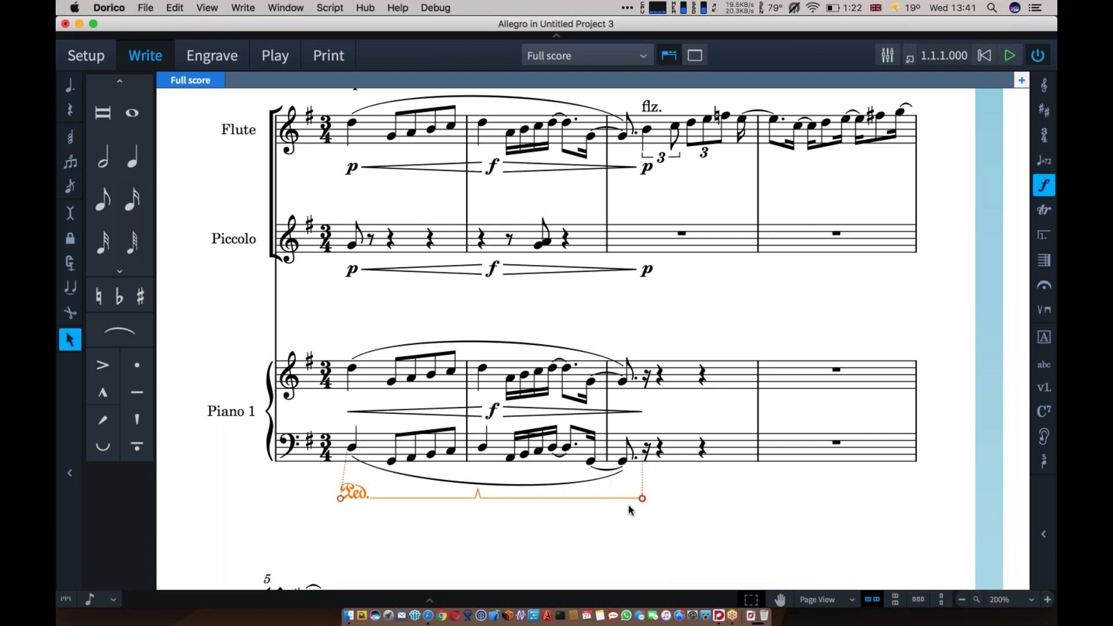
Try moving the pedal line's retake handle in Engrave mode, restore its position and return to Write mode
key("super+3")
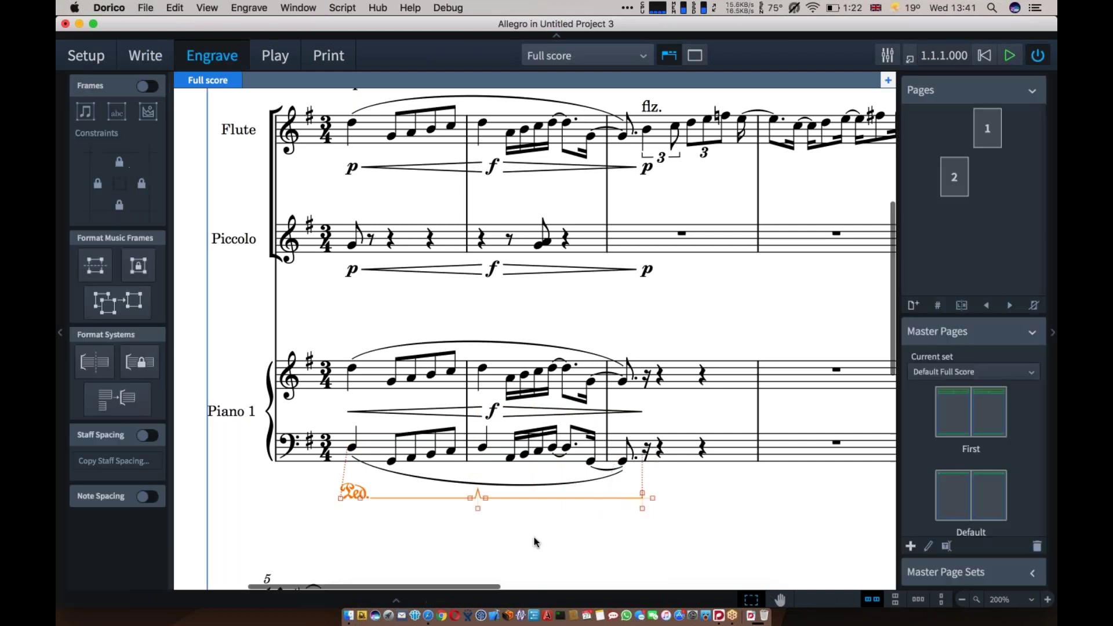
left_click(469, 498)
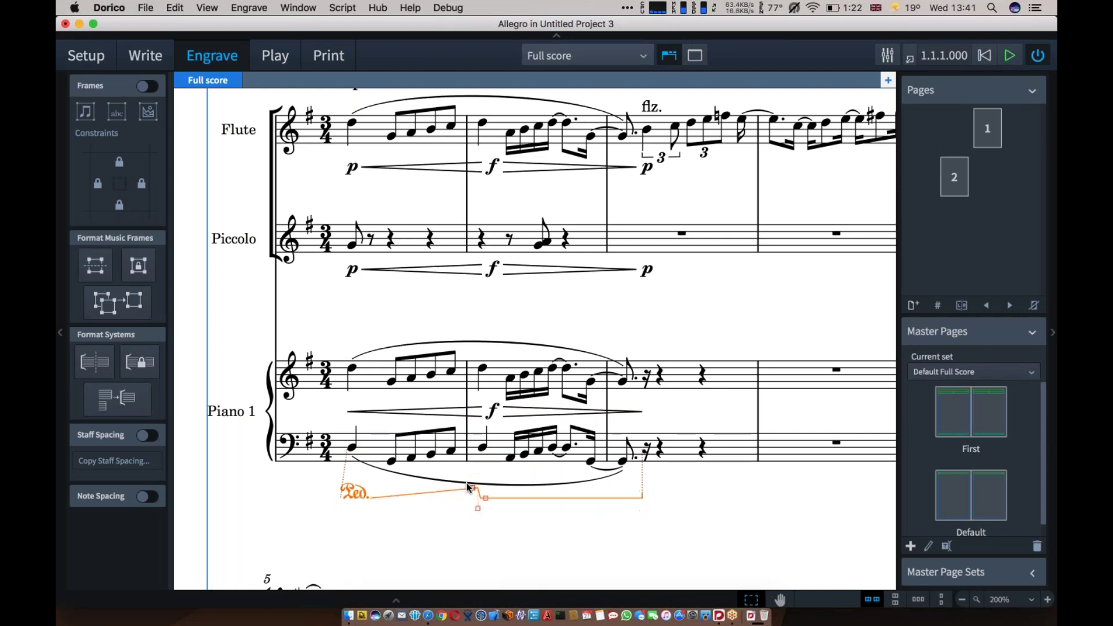
mouse_move(470, 498)
left_mouse_down()
mouse_move(468, 490)
mouse_move(475, 500)
left_mouse_up()
key("super+2")
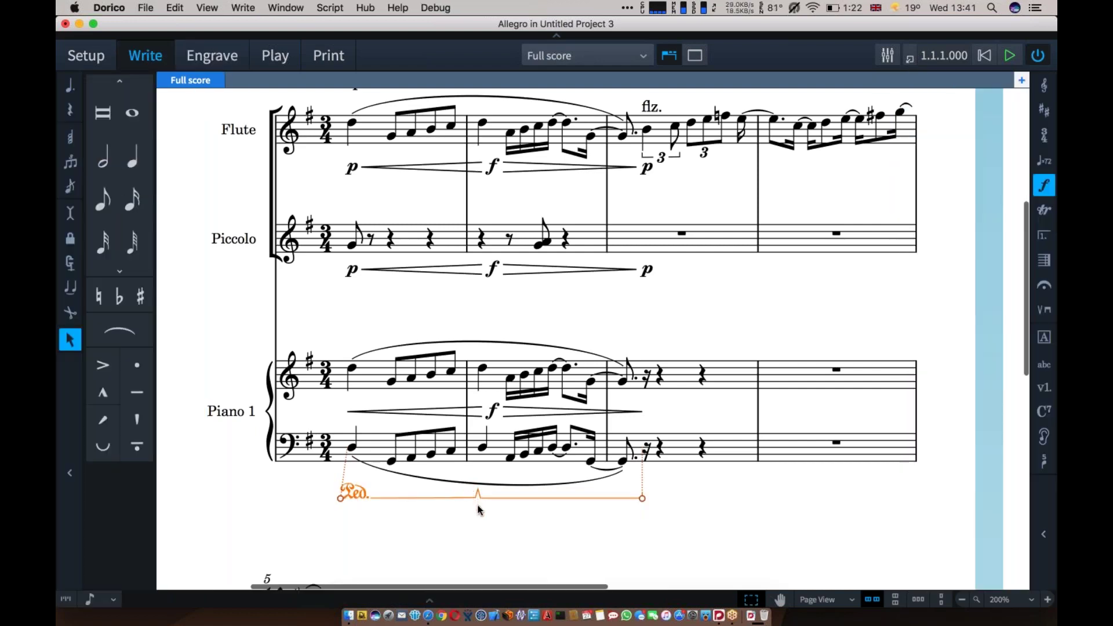
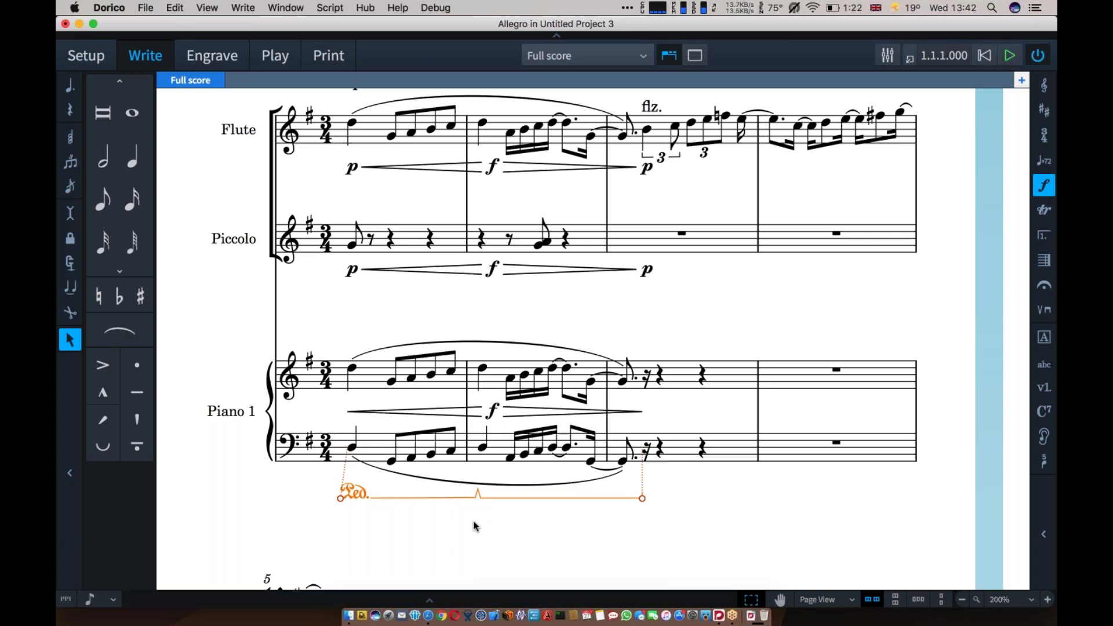
Show the pedal line's properties and enable its sign appearance override
scroll(473, 520, "down", 5)
left_click(430, 600)
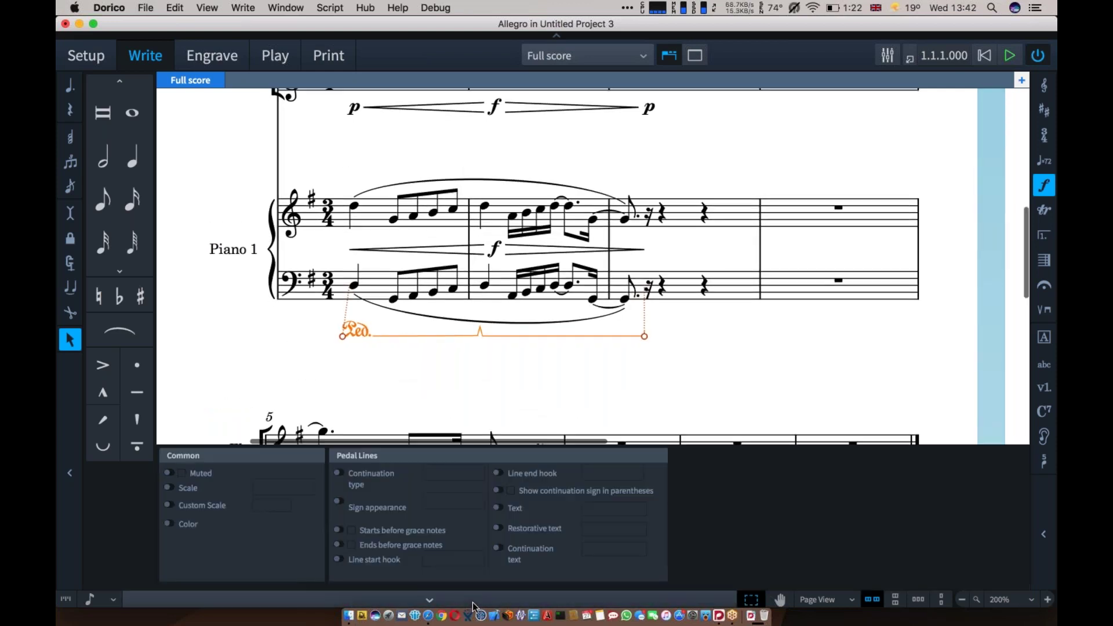
left_click(338, 500)
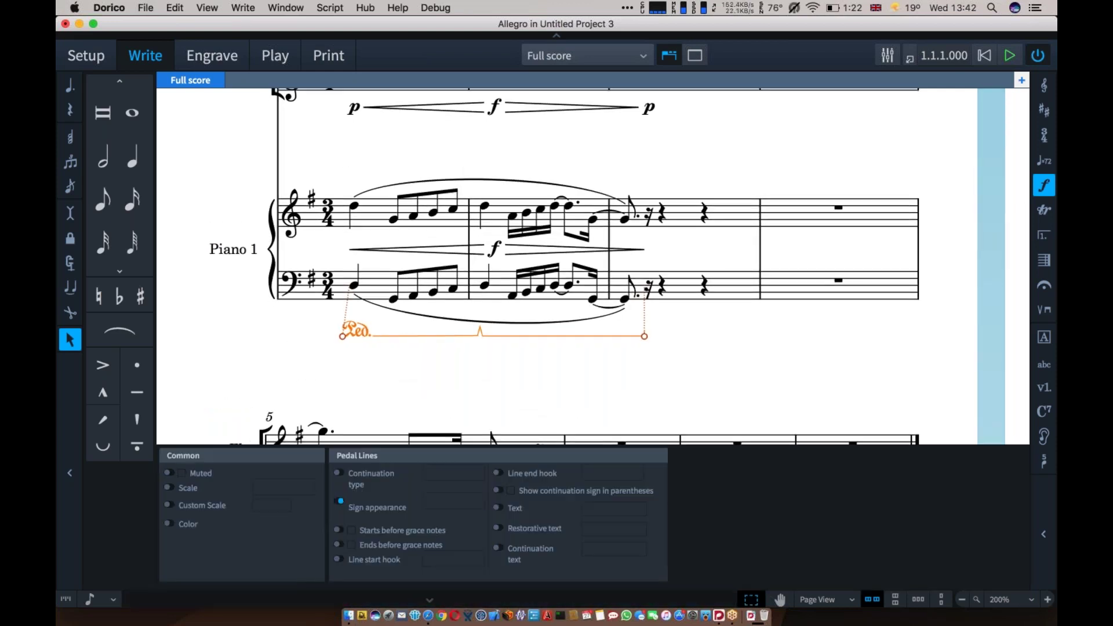
Try the Hook, Symbol, P Glyph and Ped. Text sign appearances on the pedal line
left_click(449, 508)
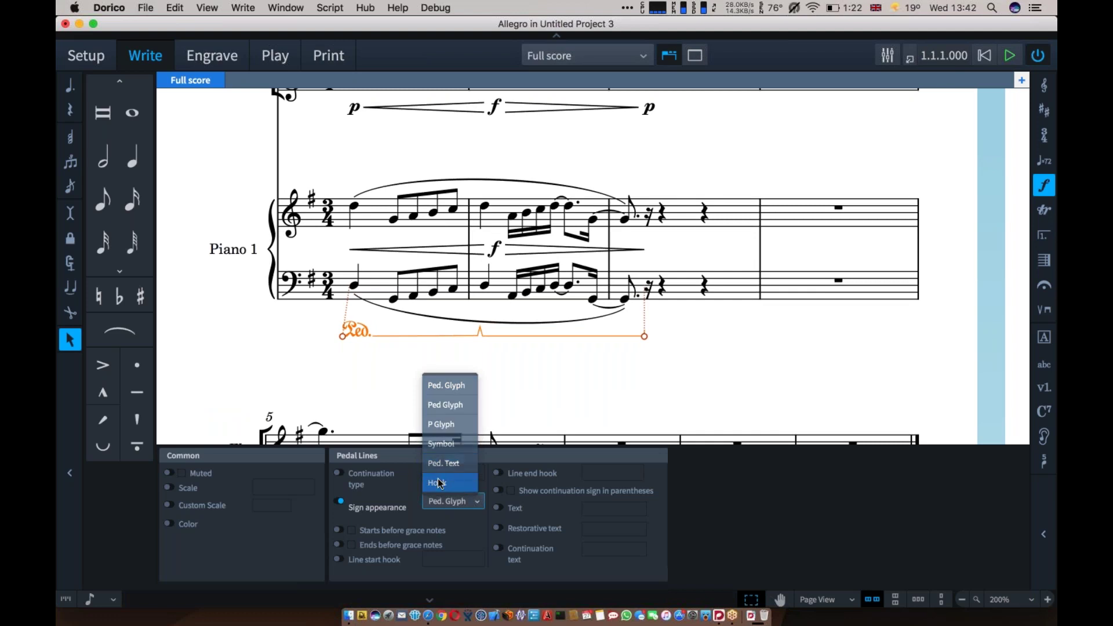
left_click(439, 481)
left_click(438, 502)
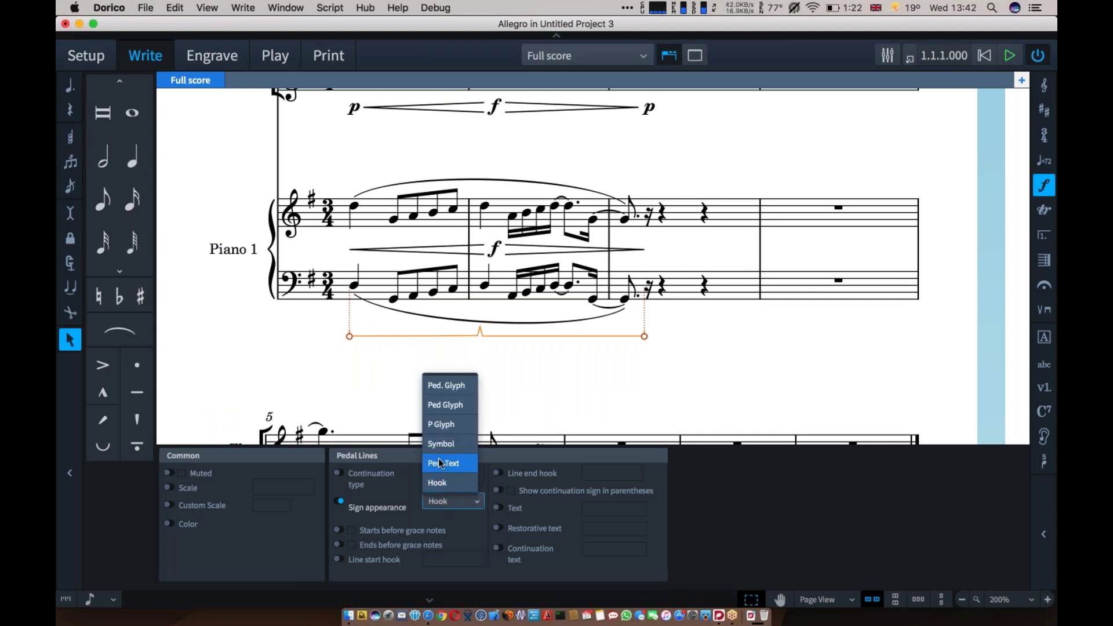
left_click(439, 443)
left_click(440, 501)
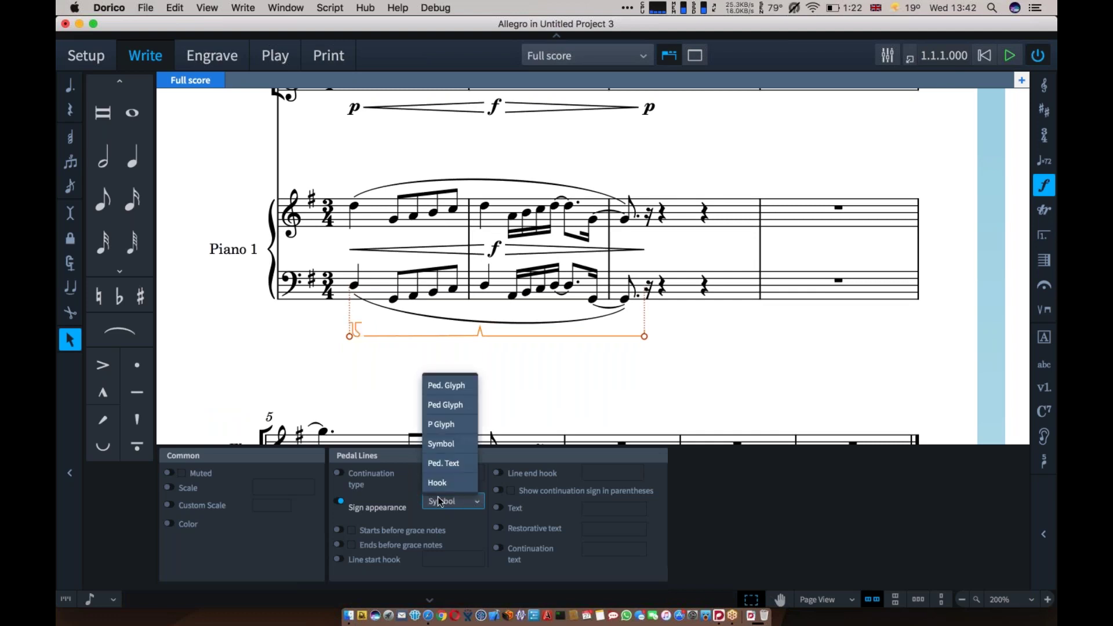
left_click(441, 445)
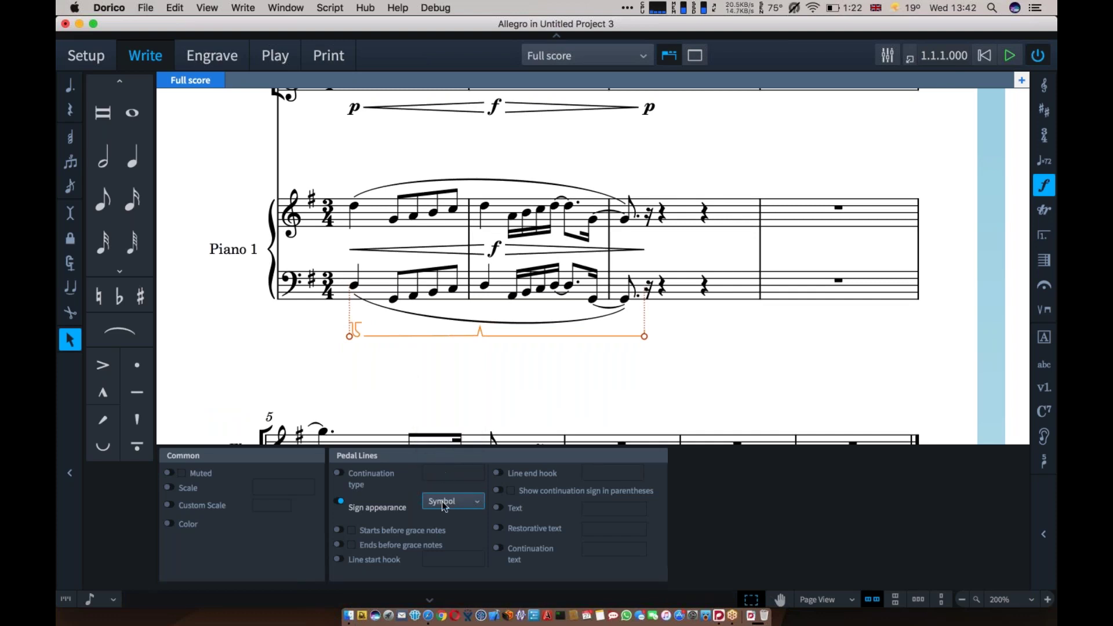
left_click(445, 502)
left_click(439, 425)
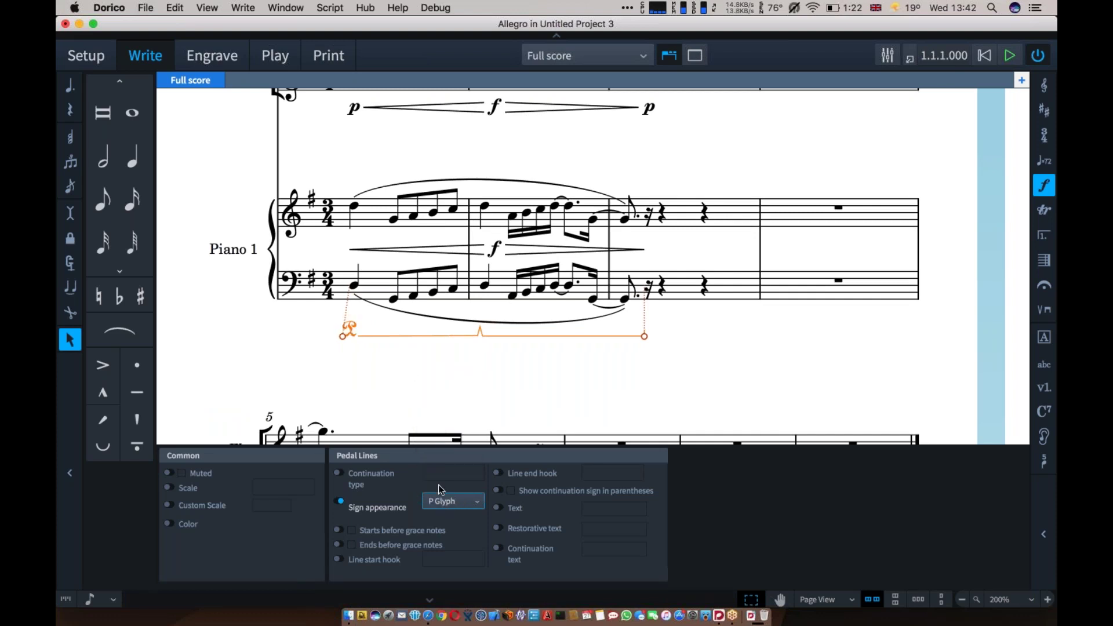
left_click(439, 502)
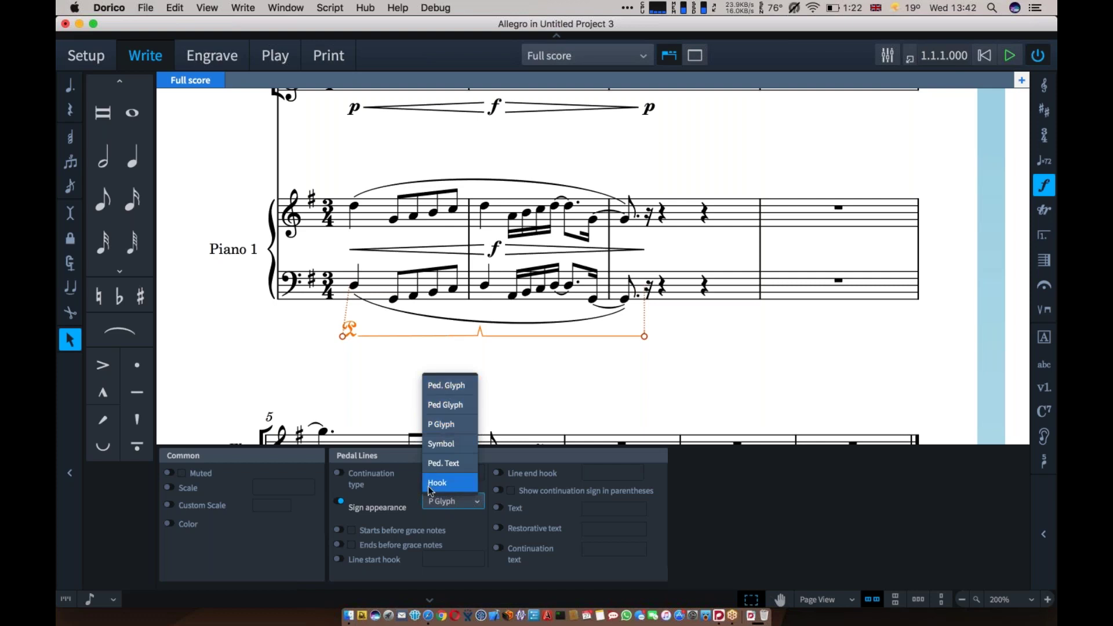
left_click(433, 463)
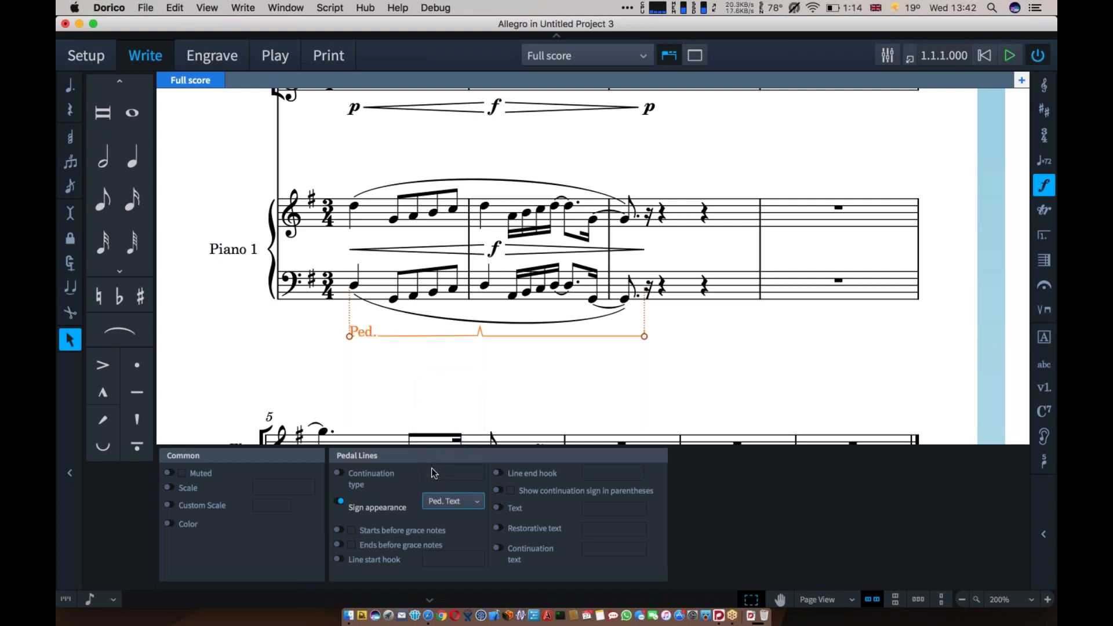
Set the pedal line's continuation type to Sign at End and its sign appearance to Ped. Glyph, and hide the properties
left_click(340, 473)
left_click(479, 480)
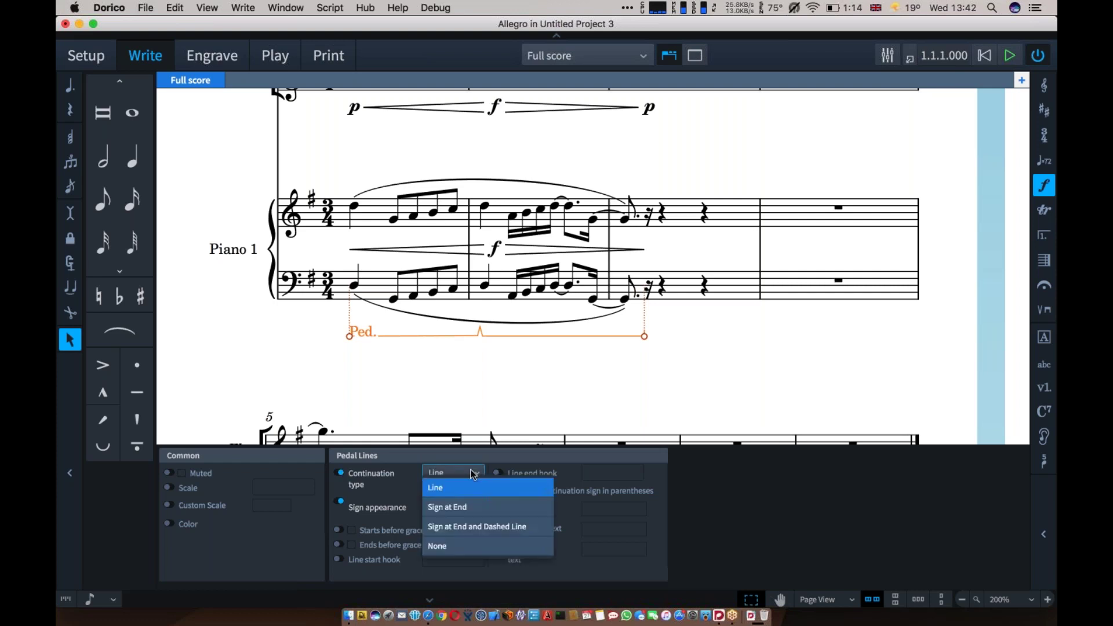
left_click(472, 505)
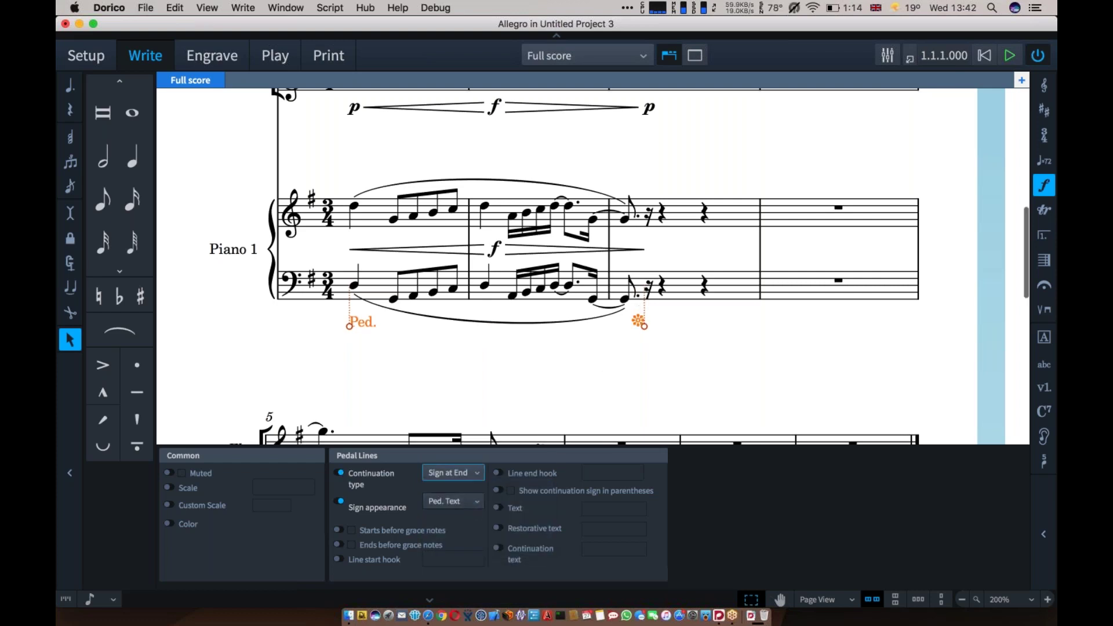
left_click(432, 497)
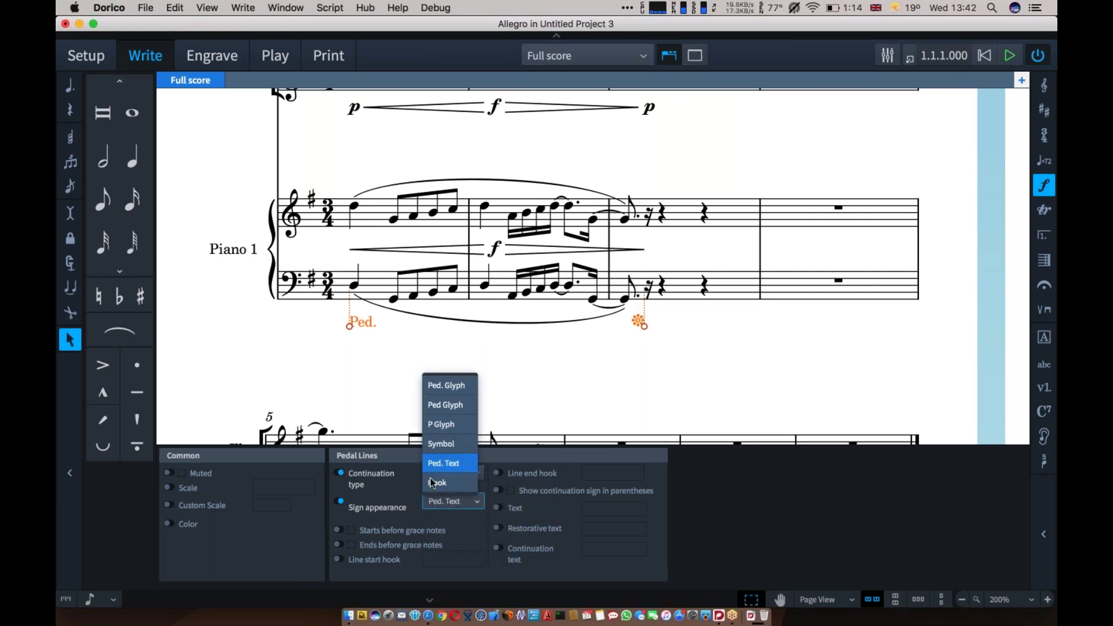
left_click(428, 387)
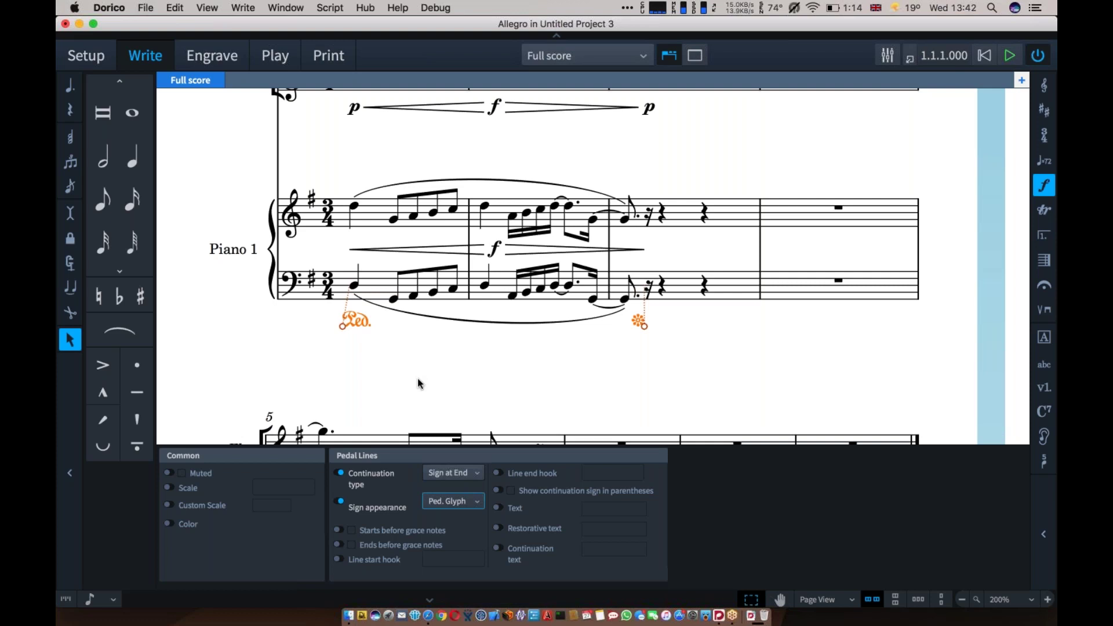
left_click(467, 600)
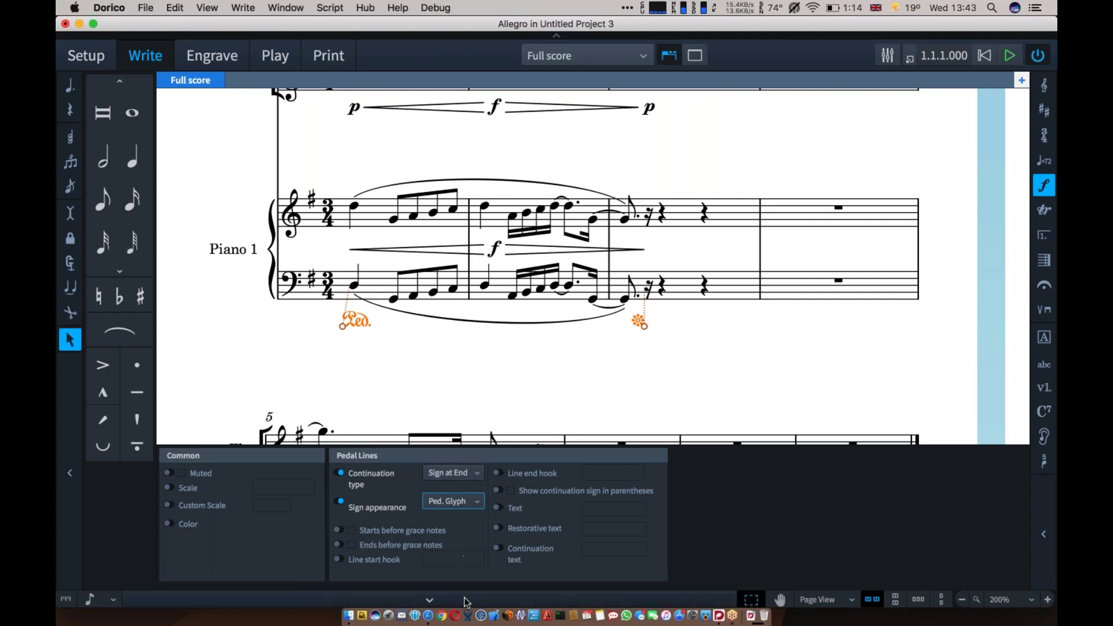
Lower the first quarter note of bar 2 in Piano 1's upper staff by three octaves
left_click(454, 180)
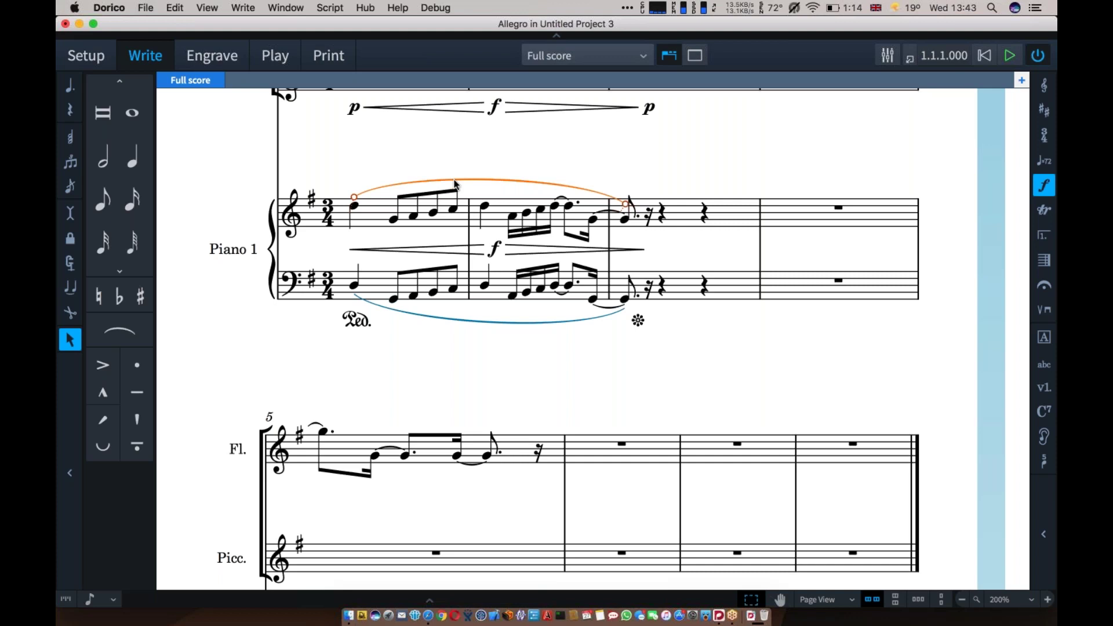
left_click(485, 207)
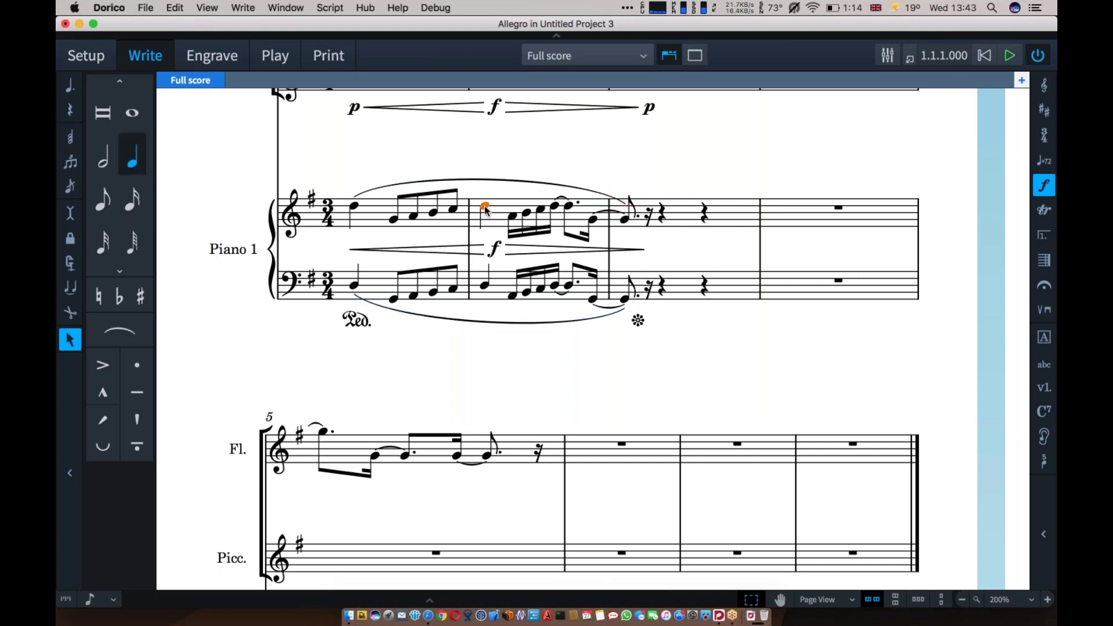
key("alt+Down")
key("alt+Down")
key("alt+Down")
key("alt+Down")
key("alt+Down")
key("alt+Down")
key("alt+Down")
key("alt+Down")
key("alt+Down")
key("alt+Down")
key("alt+Down")
key("alt+Down")
key("alt+Down")
key("alt+Down")
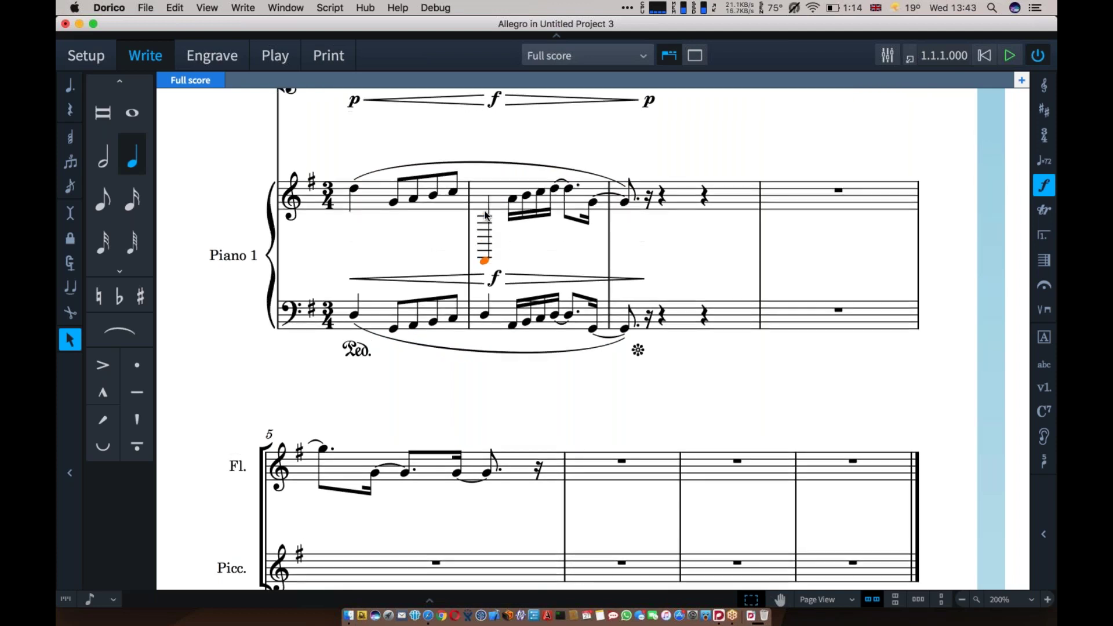
key("alt+Down")
key("alt+Down")
key("alt+Down")
key("alt+Down")
key("alt+Down")
key("alt+Down")
key("alt+Down")
Close the current project without saving it and open the recent project beethoven-op53.dorico
key("super+w")
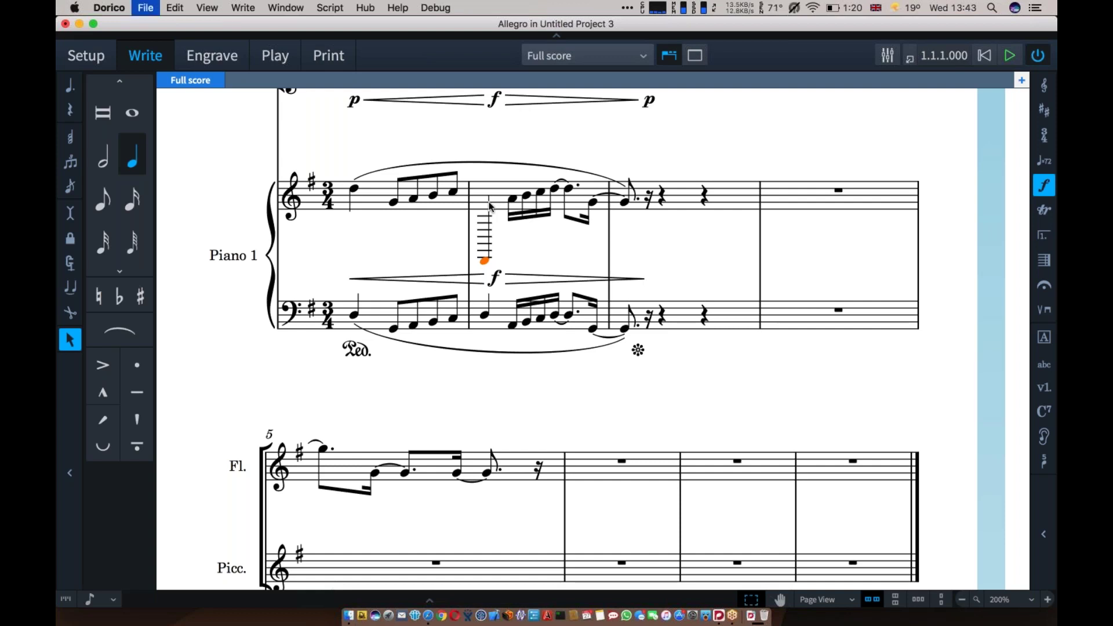
key("super+d")
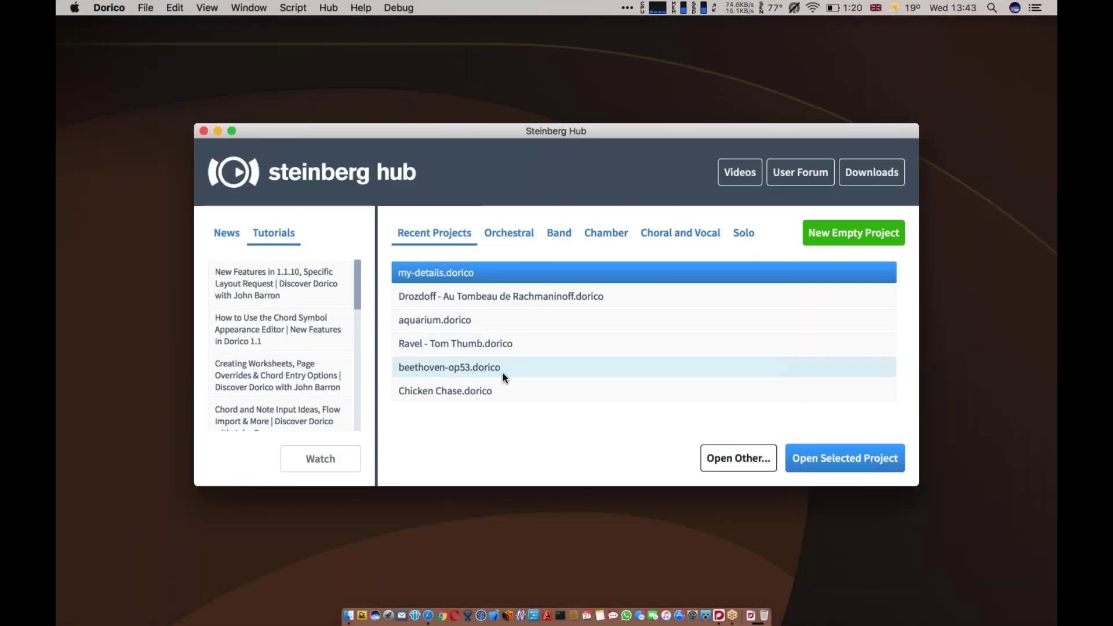
double_click(500, 363)
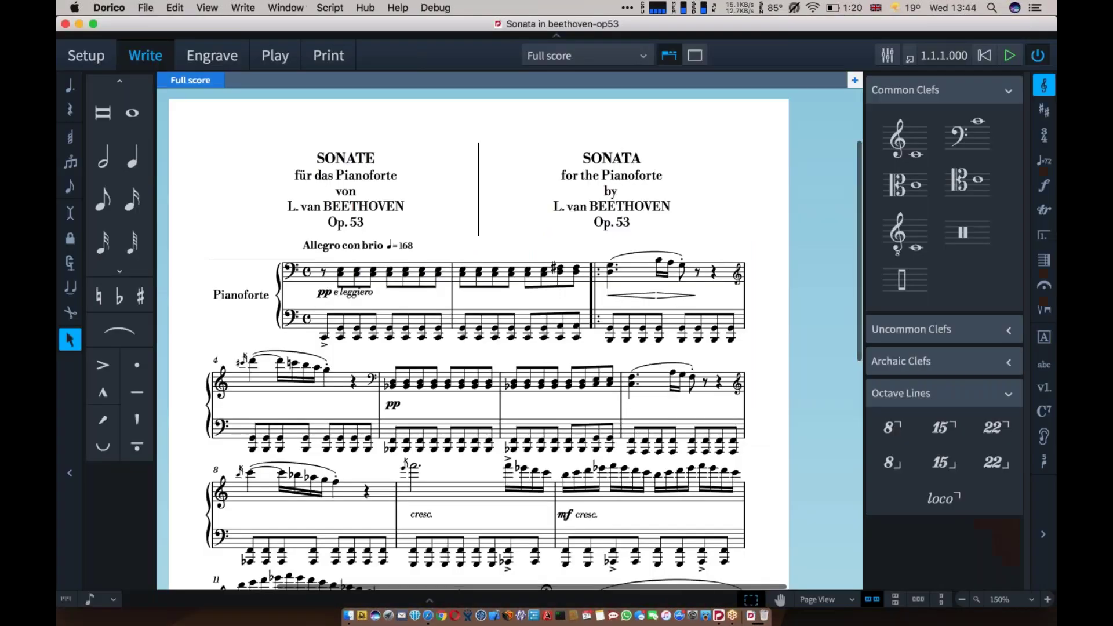
Look through the first page of the Beethoven sonata, from its titles to the text and music examples at its foot
scroll(786, 343, "down", 10)
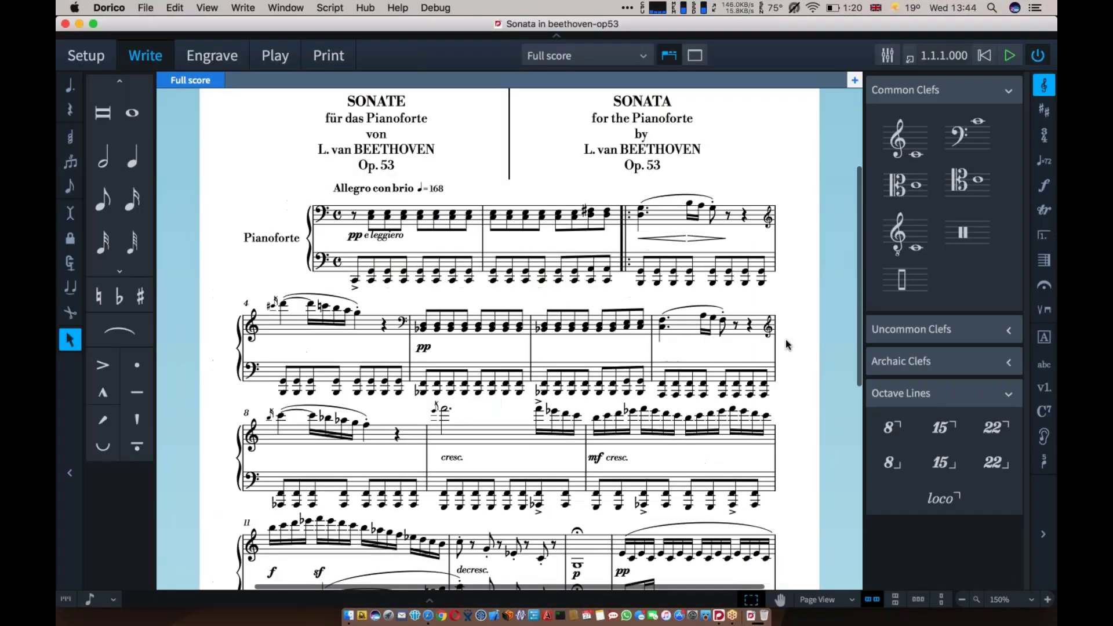
scroll(786, 343, "up", 5)
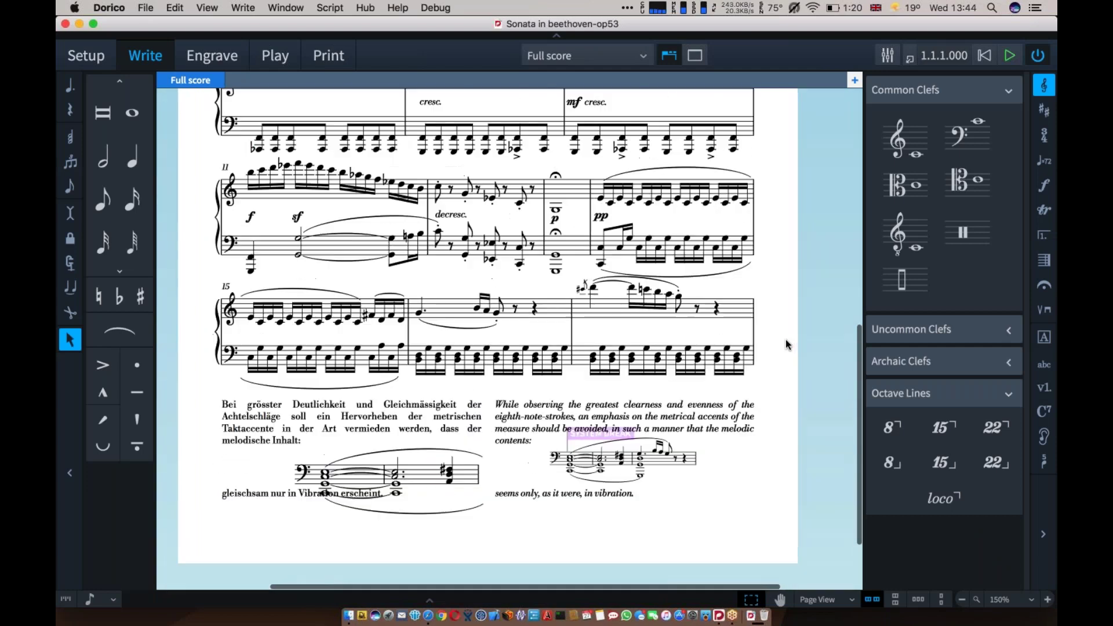
scroll(786, 343, "up", 4)
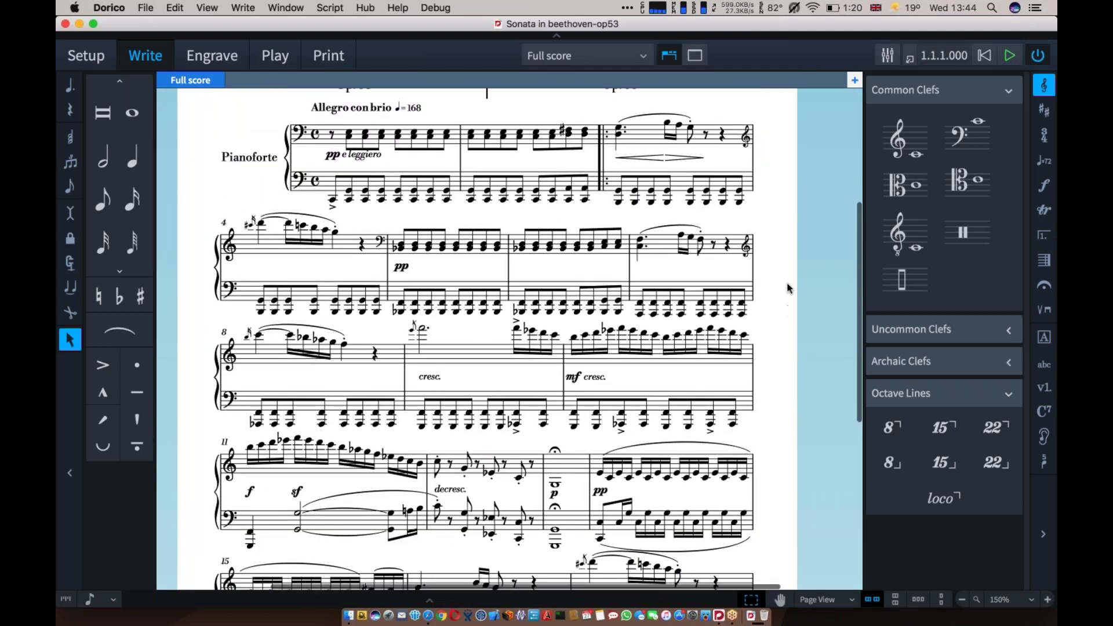
scroll(787, 288, "up", 3)
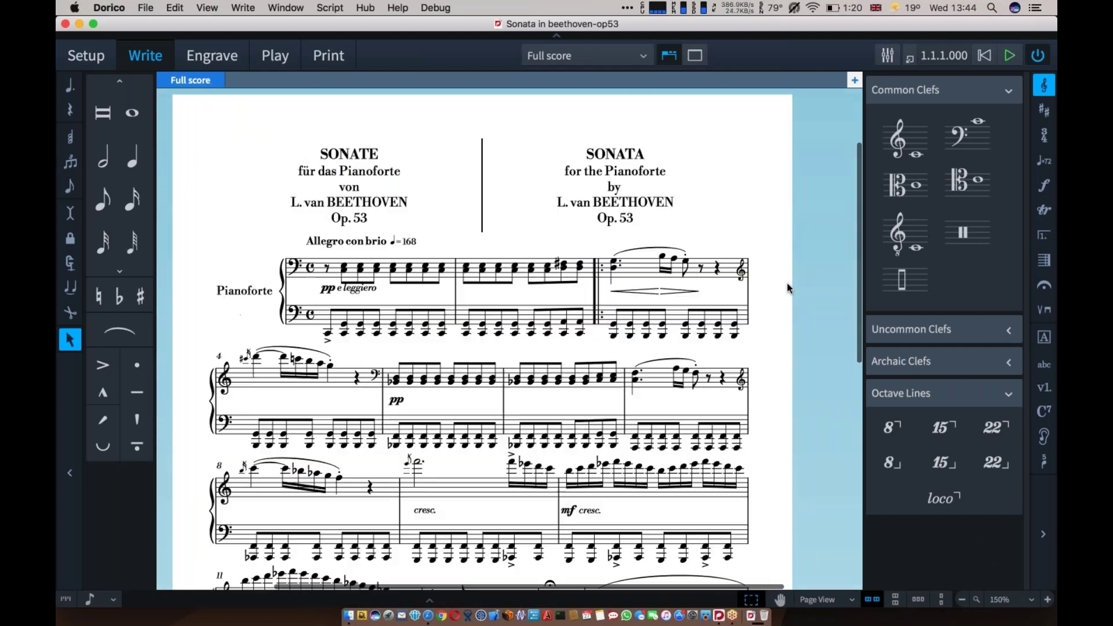
scroll(782, 290, "down", 6)
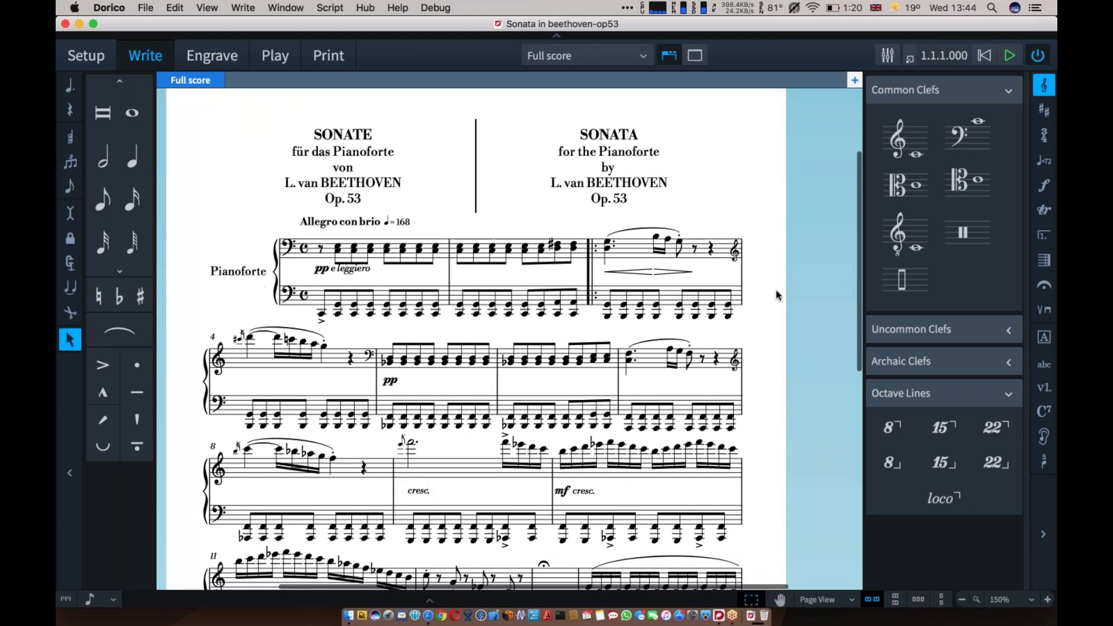
Examine the sonata page again, from the titles to the bilingual commentary and small music examples at its foot
scroll(777, 294, "down", 2)
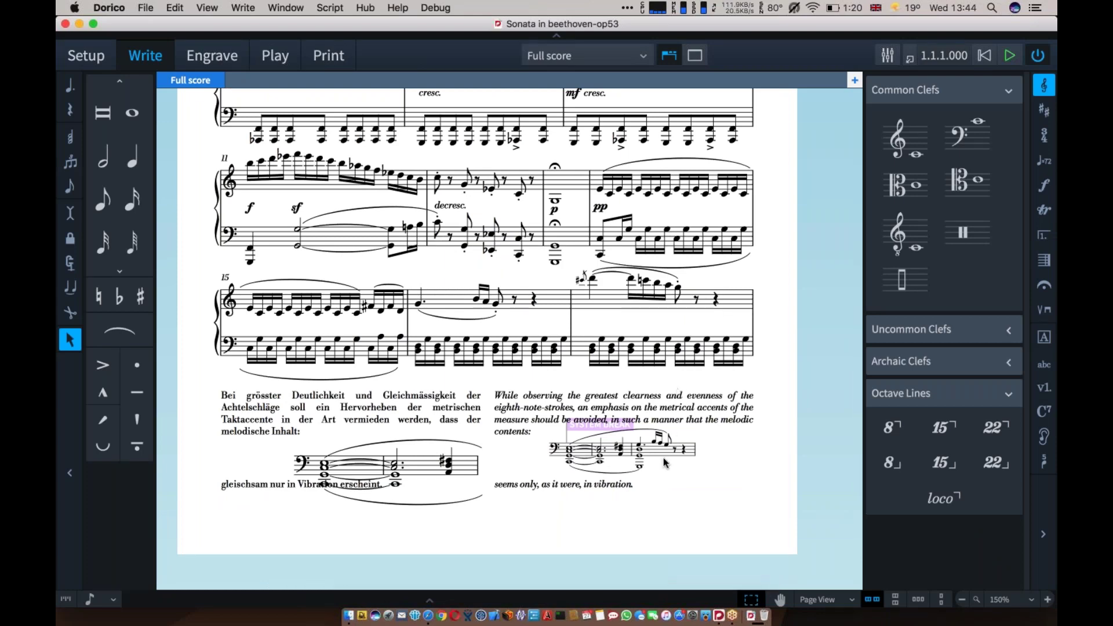
scroll(670, 429, "up", 10)
scroll(665, 462, "up", 3)
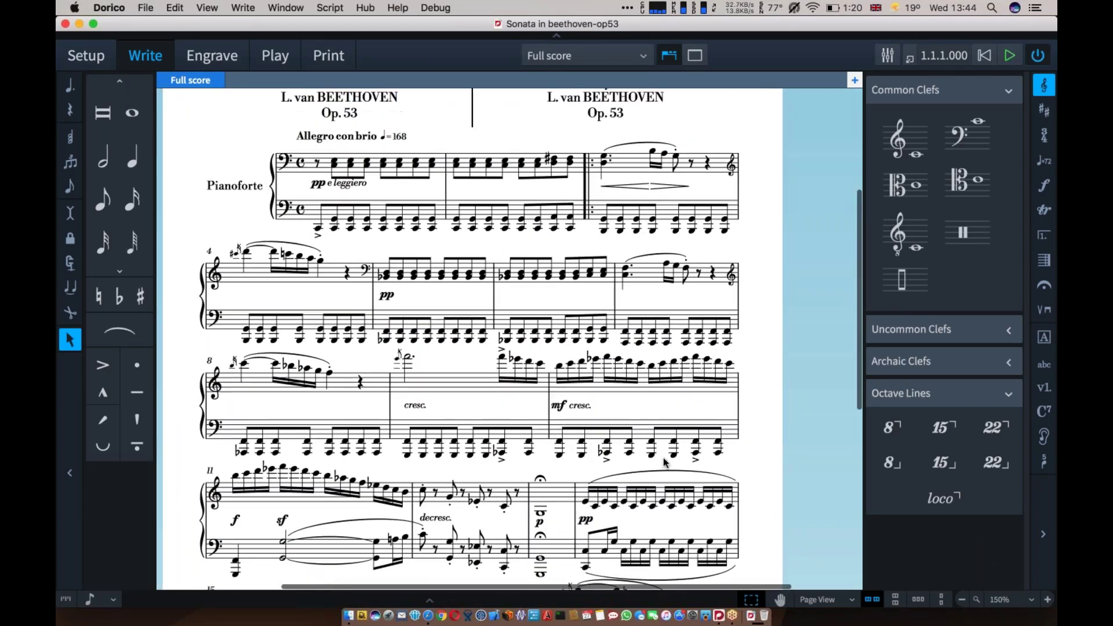
scroll(666, 461, "down", 10)
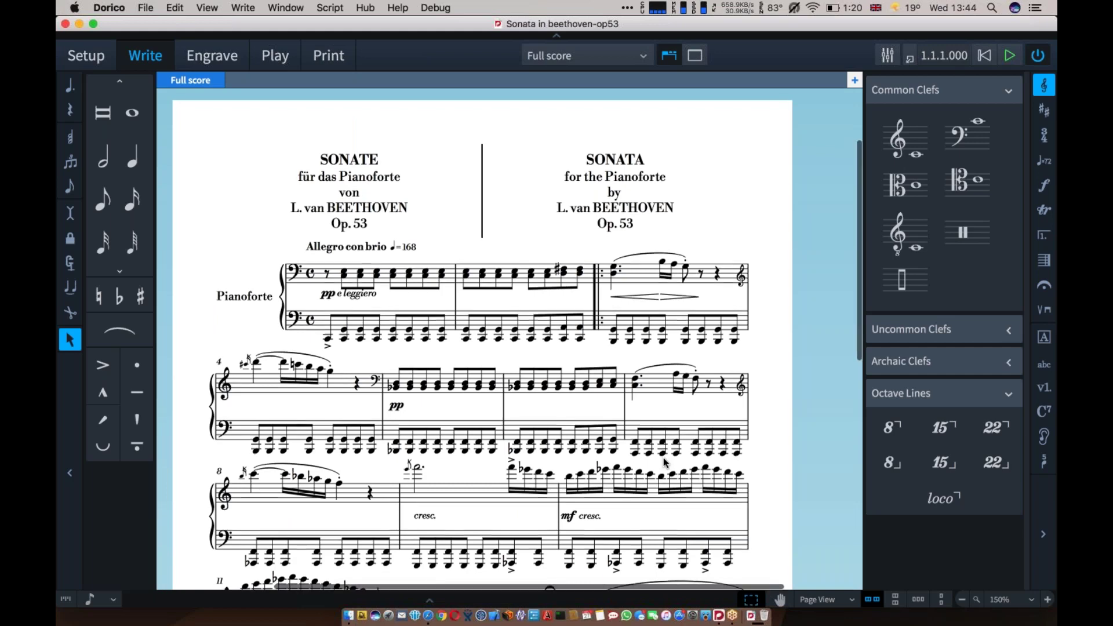
scroll(664, 462, "down", 3)
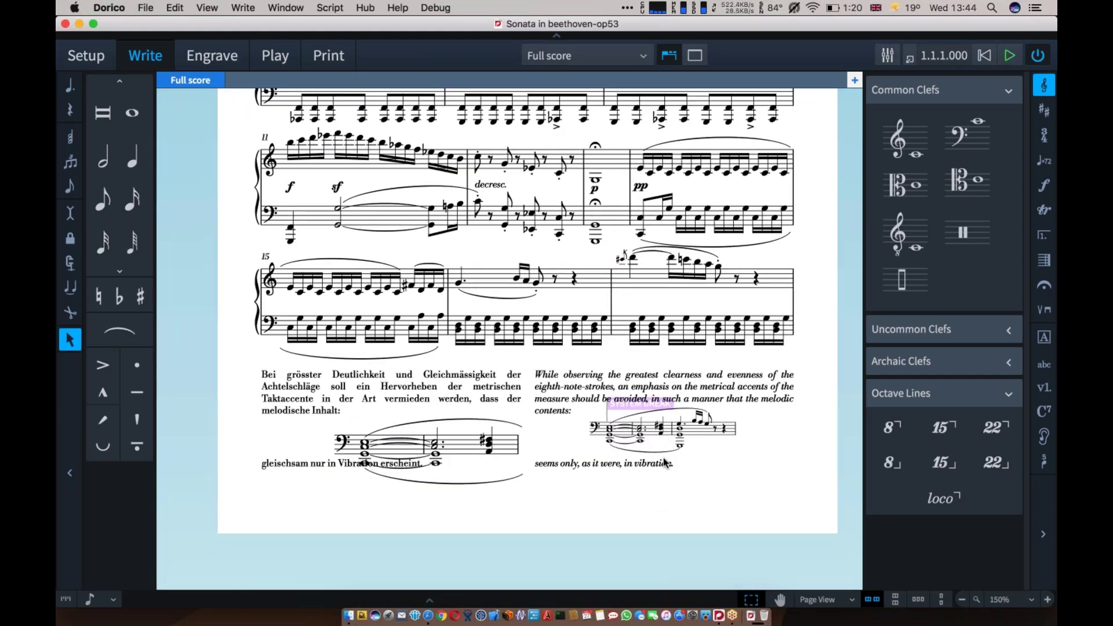
scroll(665, 462, "down", 1)
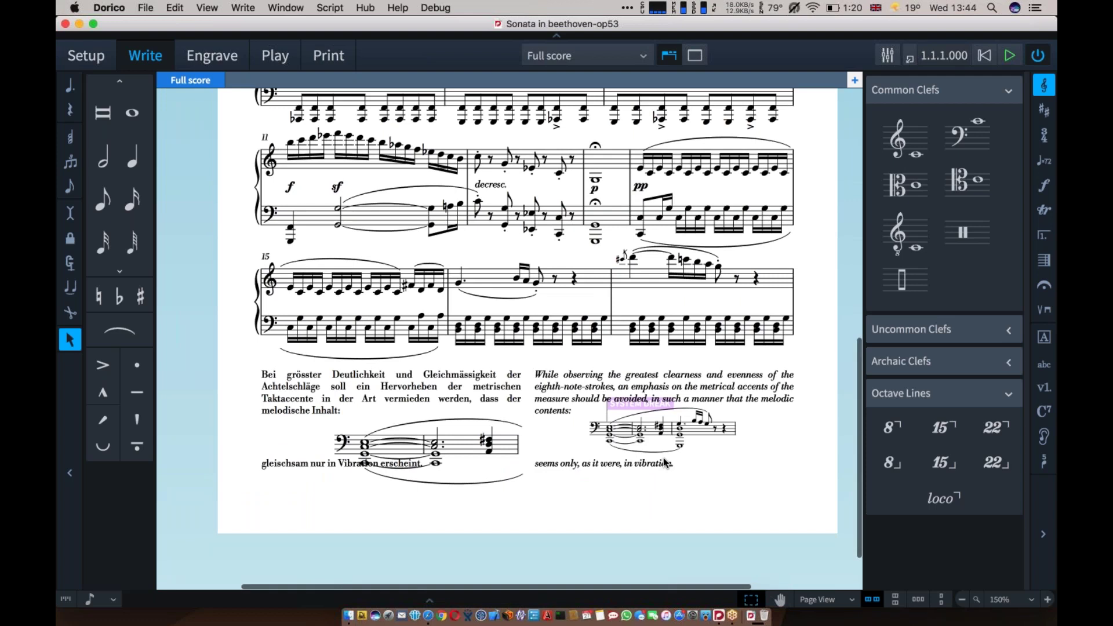
scroll(394, 404, "left", 2)
scroll(394, 404, "down", 1)
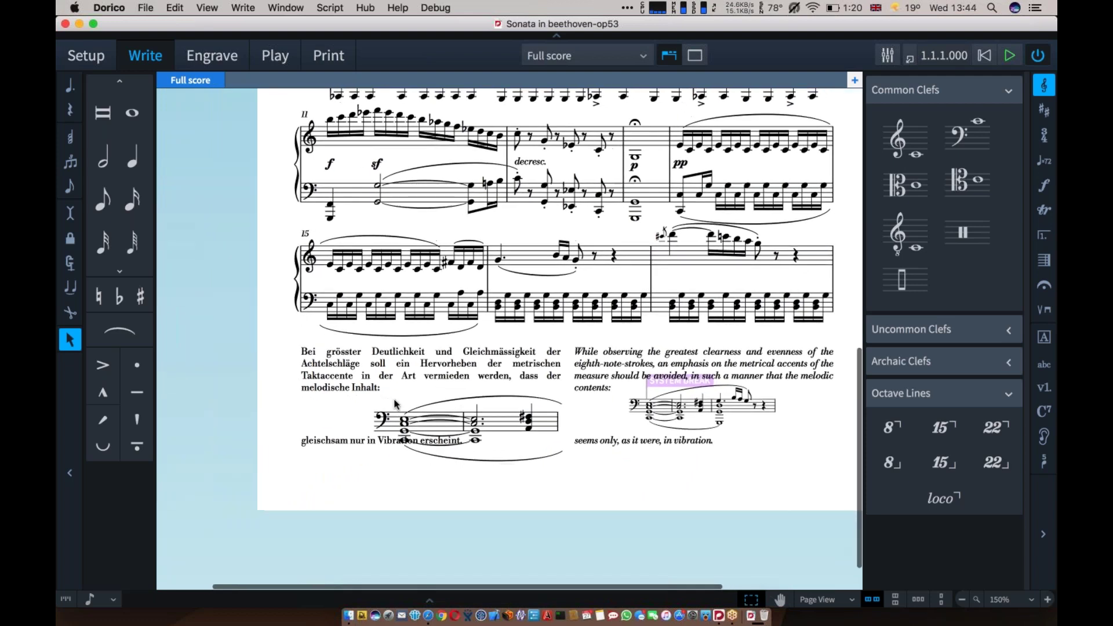
scroll(394, 403, "right", 2)
scroll(394, 404, "down", 1)
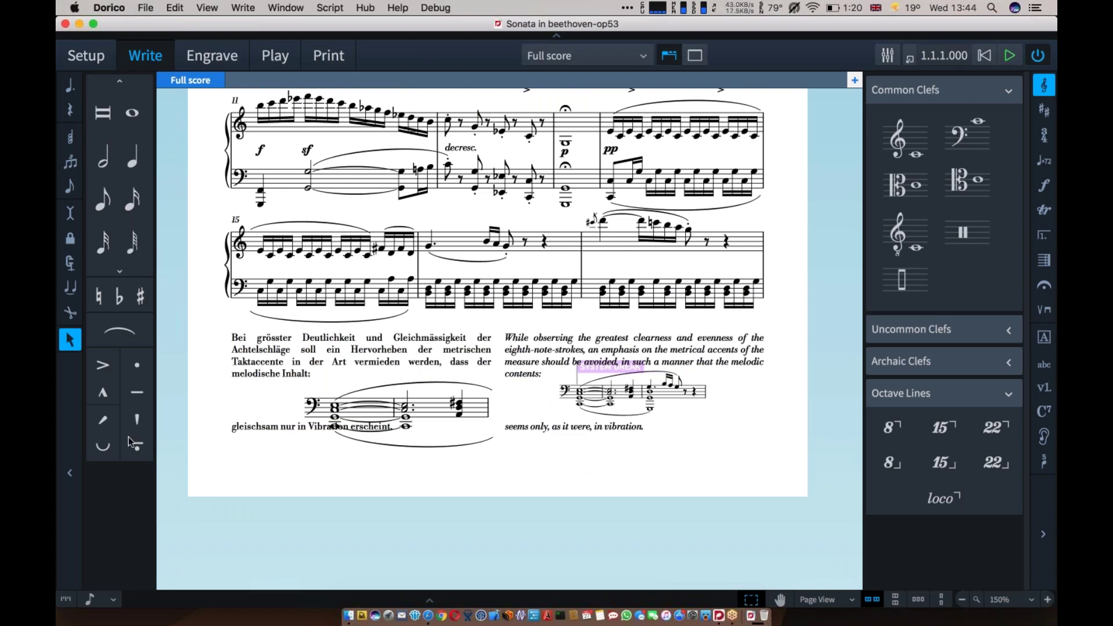
Switch to Engrave mode, enable frame editing and inspect the German and English title text frames
left_click(212, 50)
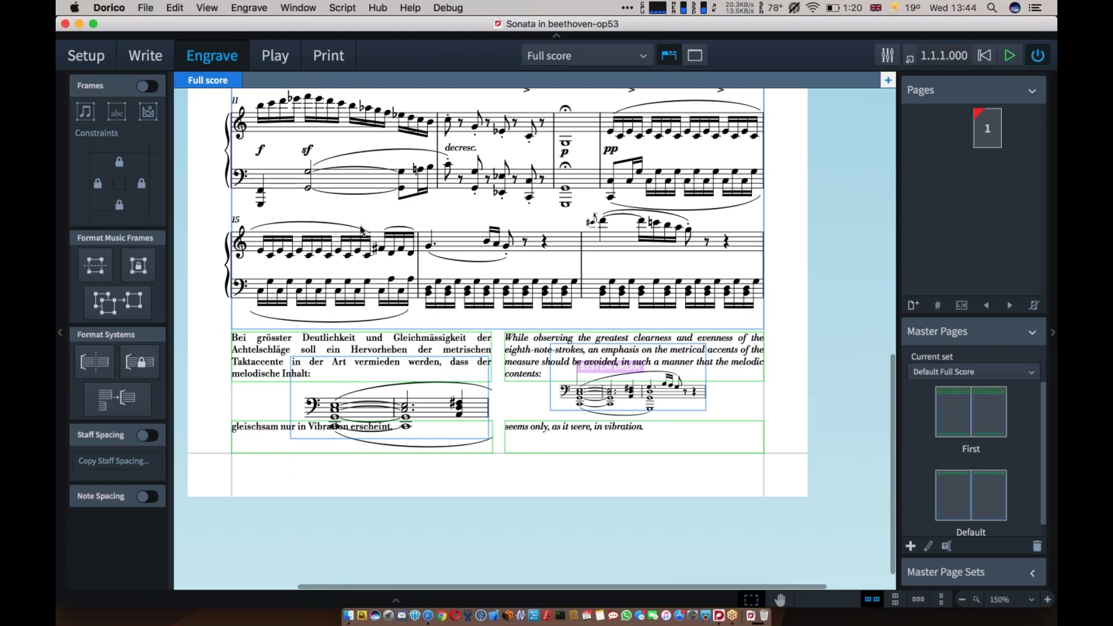
scroll(360, 230, "up", 2)
scroll(360, 230, "up", 5)
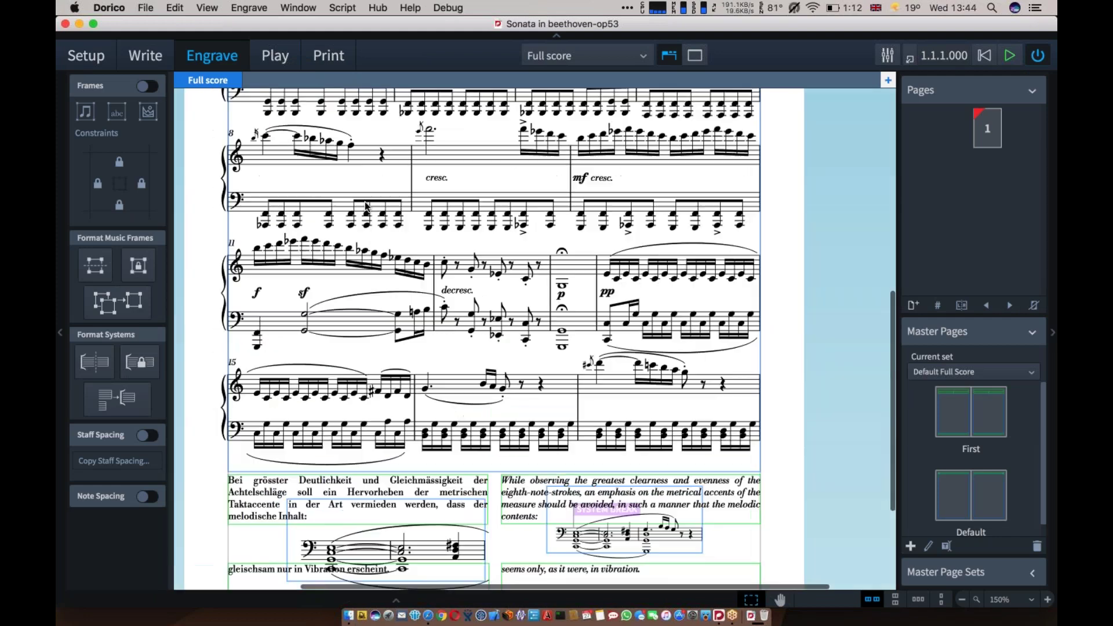
scroll(366, 205, "up", 2)
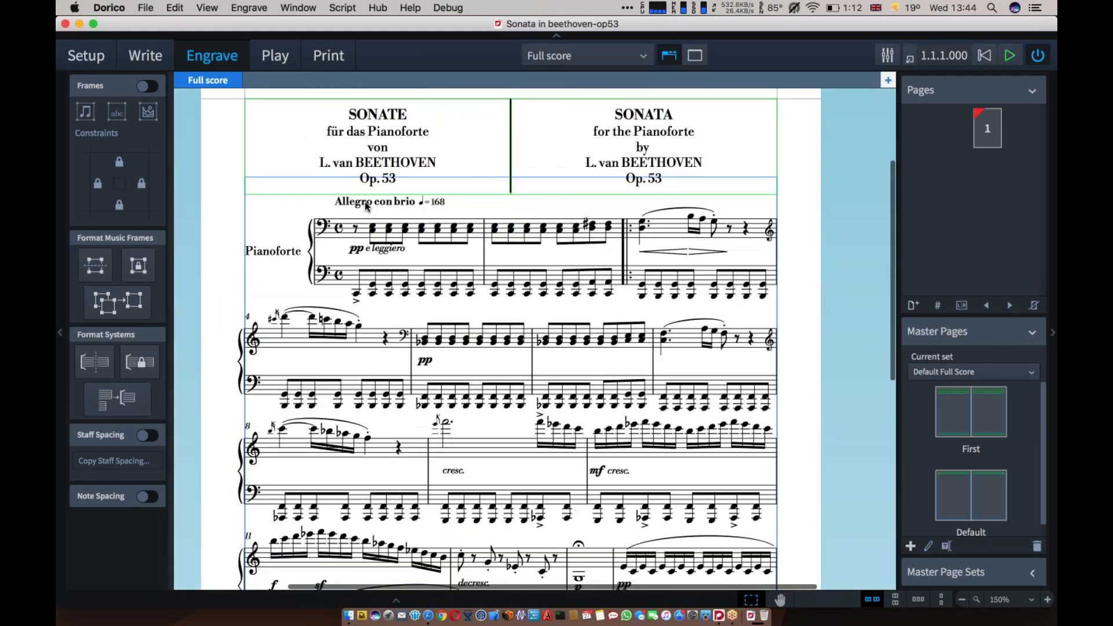
key("super+equal")
scroll(366, 203, "up", 6)
scroll(367, 208, "down", 1)
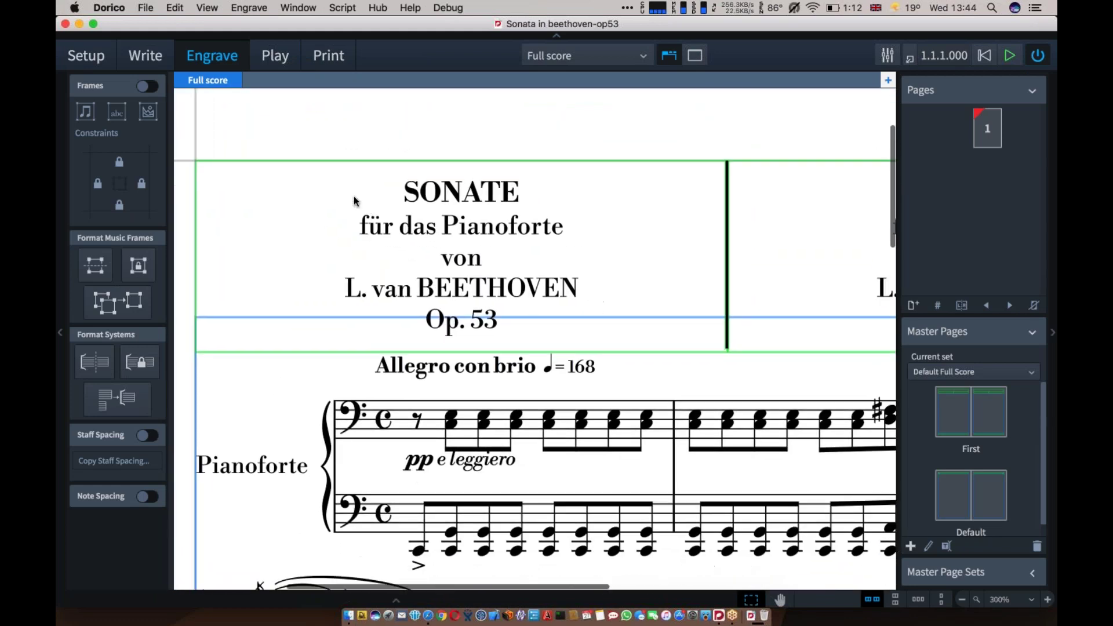
left_click(147, 85)
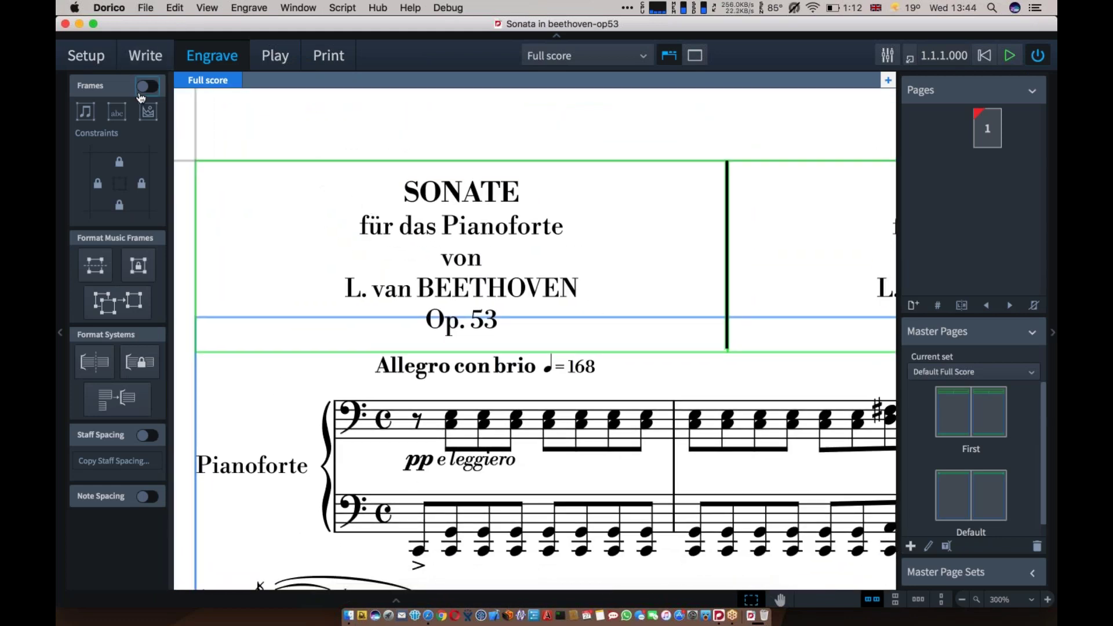
left_click(274, 165)
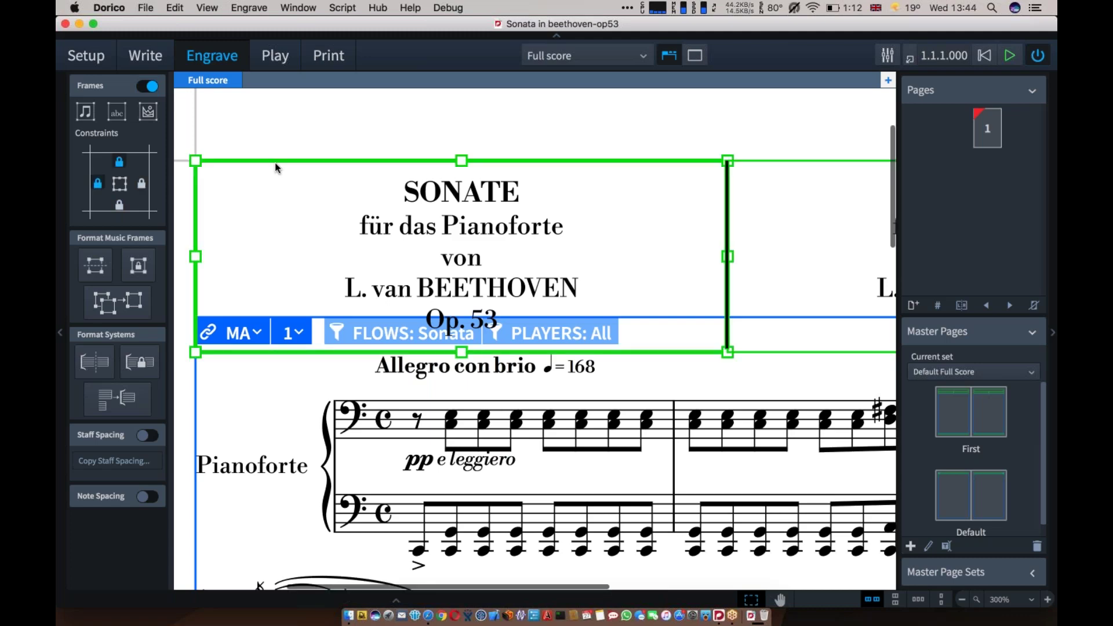
scroll(275, 162, "right", 5)
left_click(486, 140)
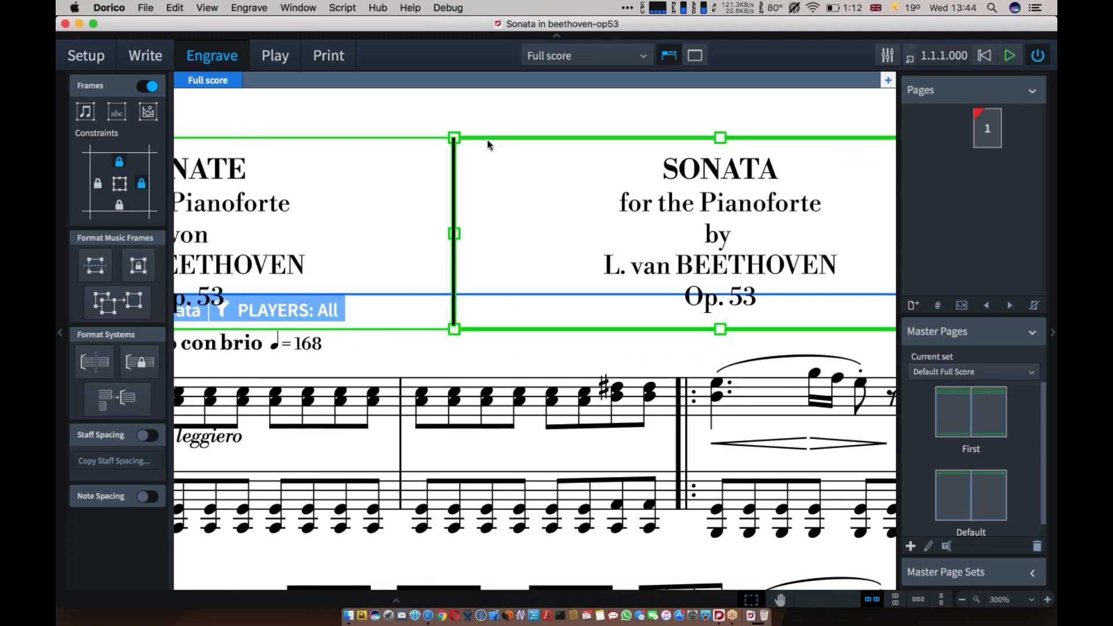
Inspect the text and music frames at the page foot, selecting the music frame of the German example
scroll(494, 123, "down", 15)
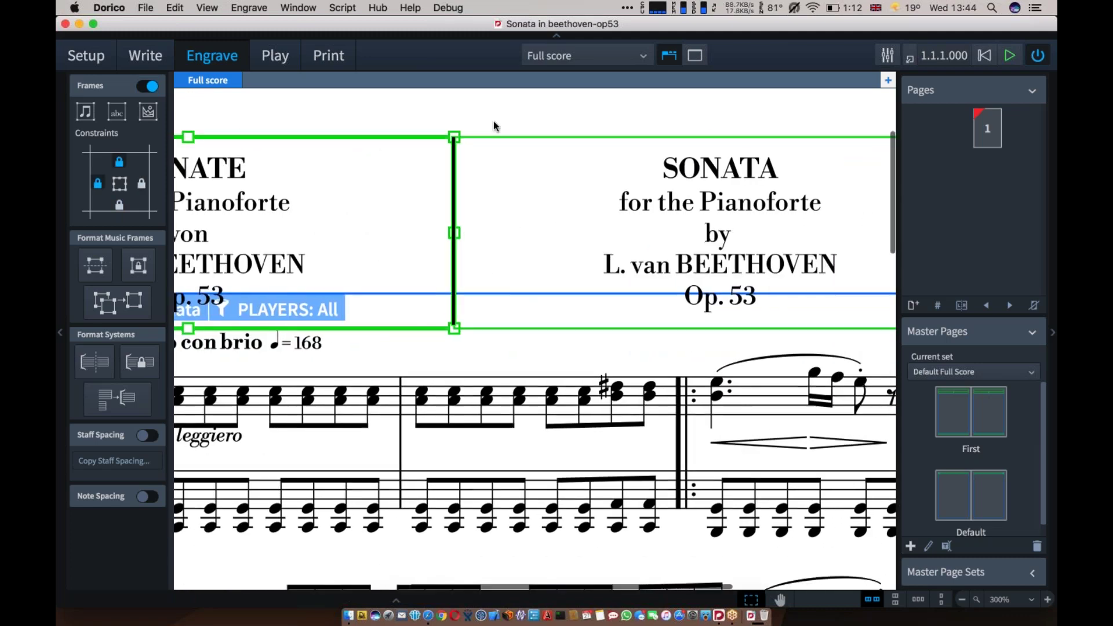
scroll(494, 123, "down", 8)
scroll(463, 192, "left", 5)
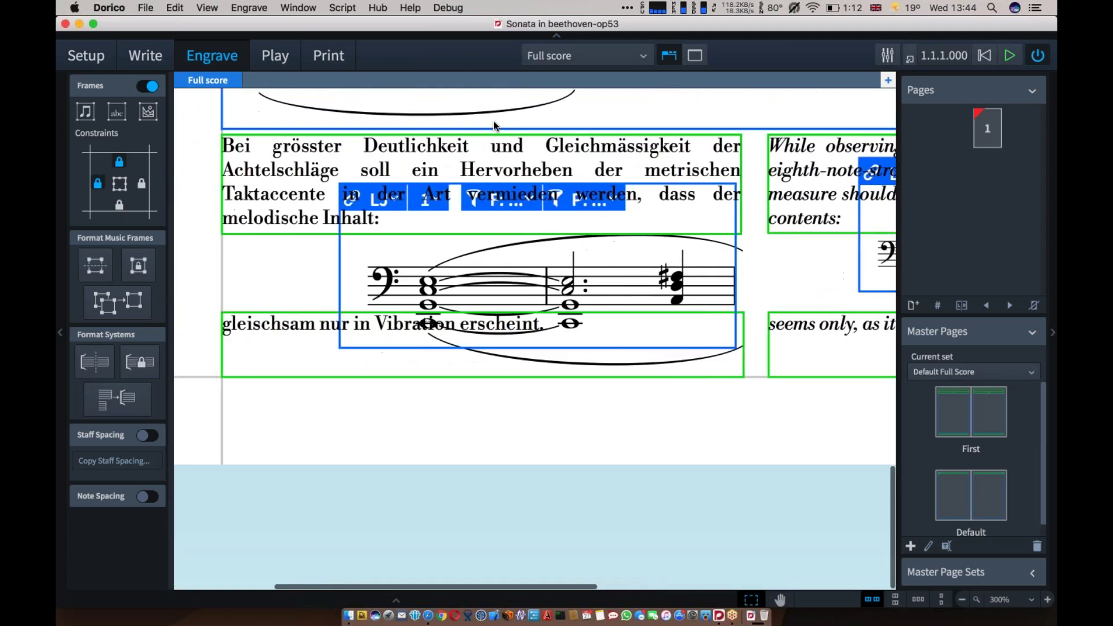
scroll(816, 197, "right", 5)
left_click(298, 244)
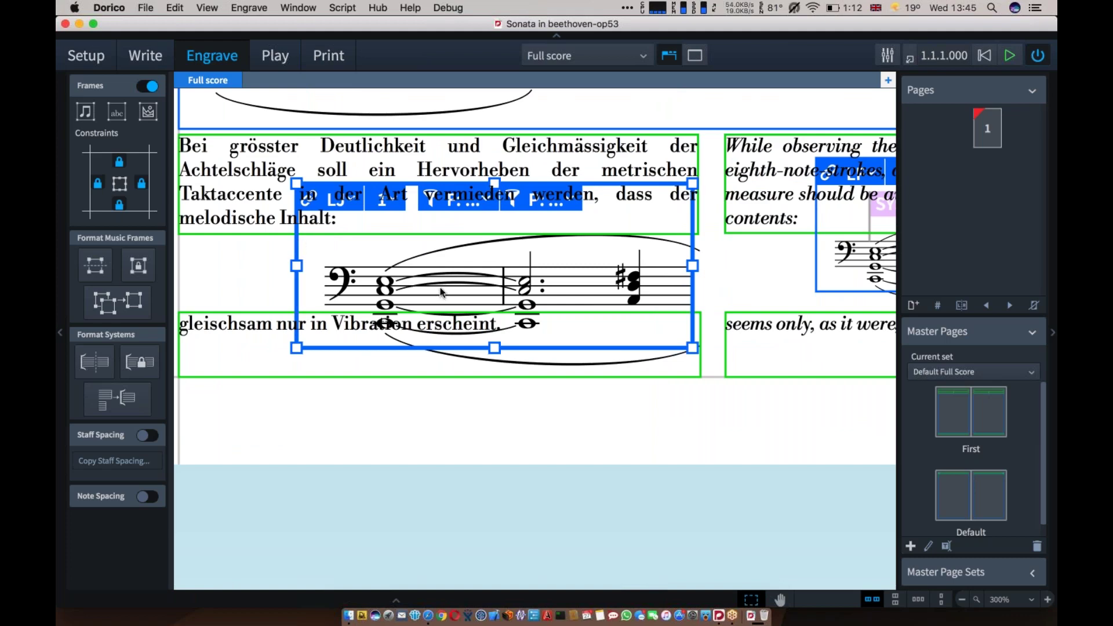
scroll(439, 292, "up", 5)
scroll(440, 287, "up", 10)
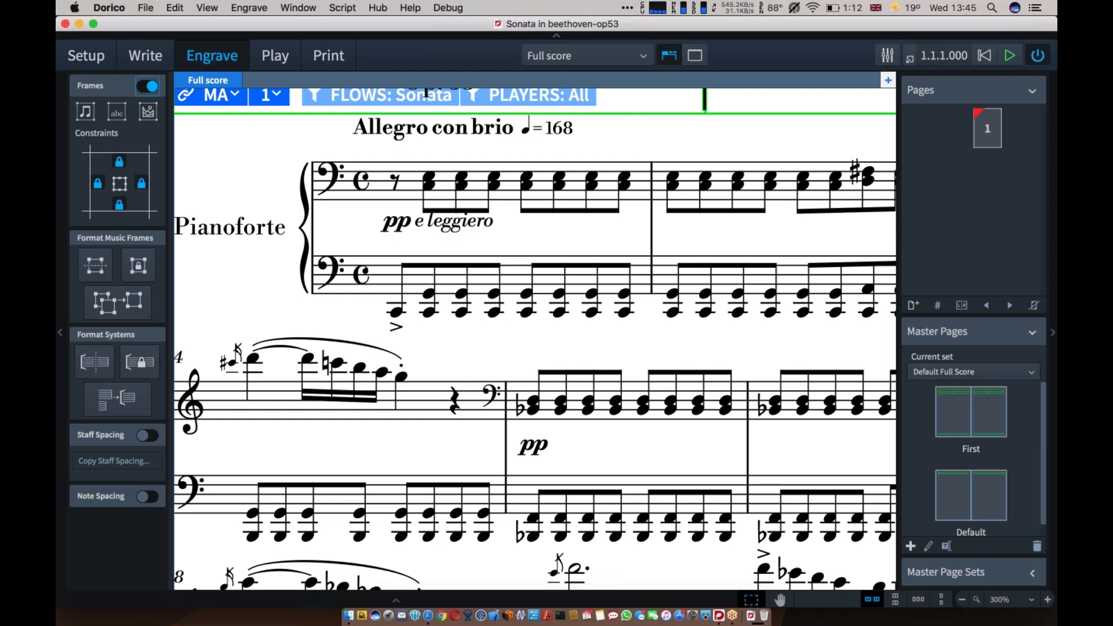
Return to Write mode and view the score in Galley View, comparing the sonata flow with the separate example flow
left_click(144, 55)
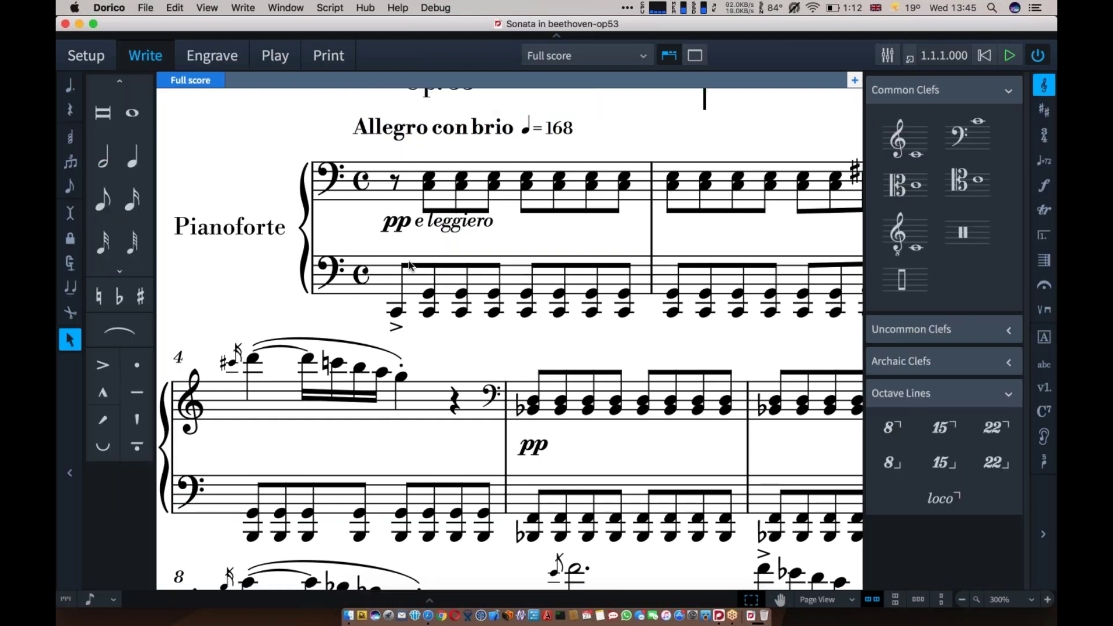
scroll(409, 265, "down", 1)
key("super+alt+2")
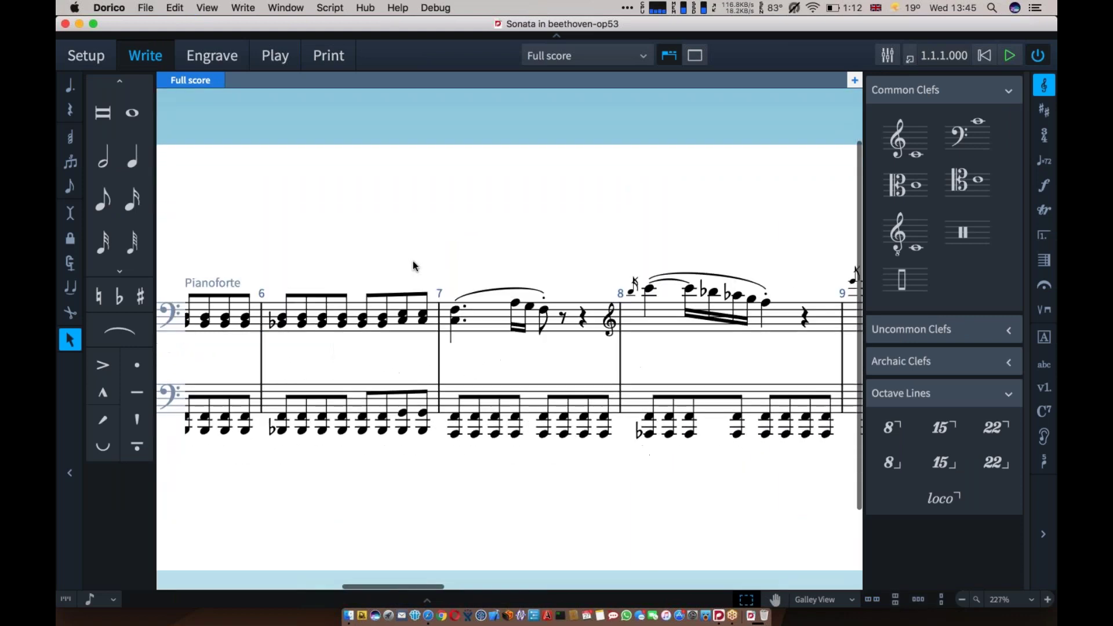
scroll(413, 266, "right", 10)
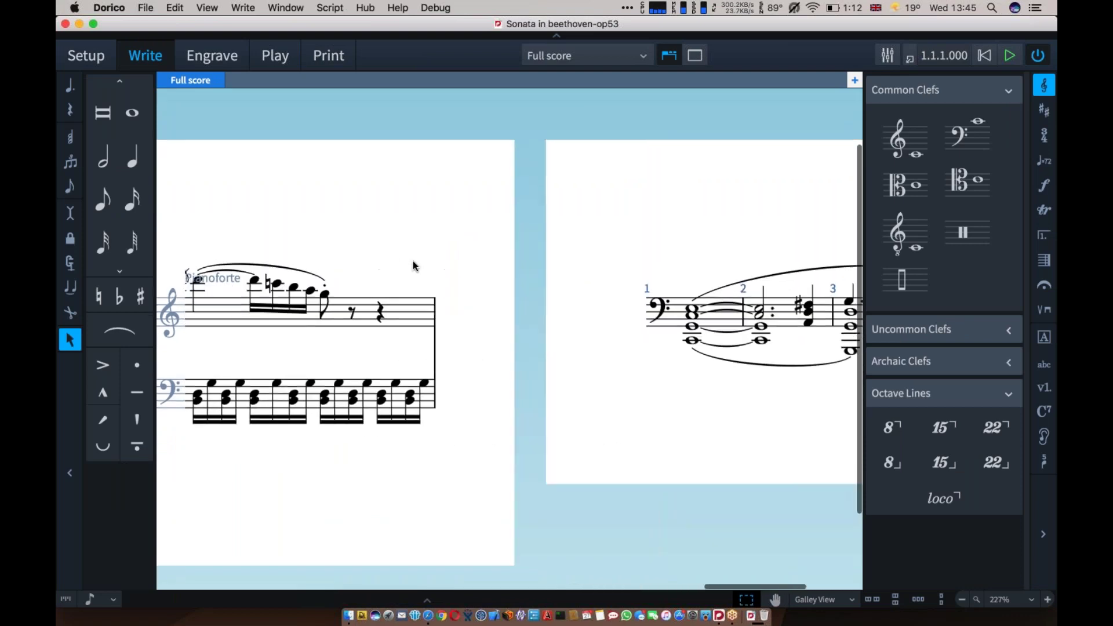
scroll(413, 265, "left", 10)
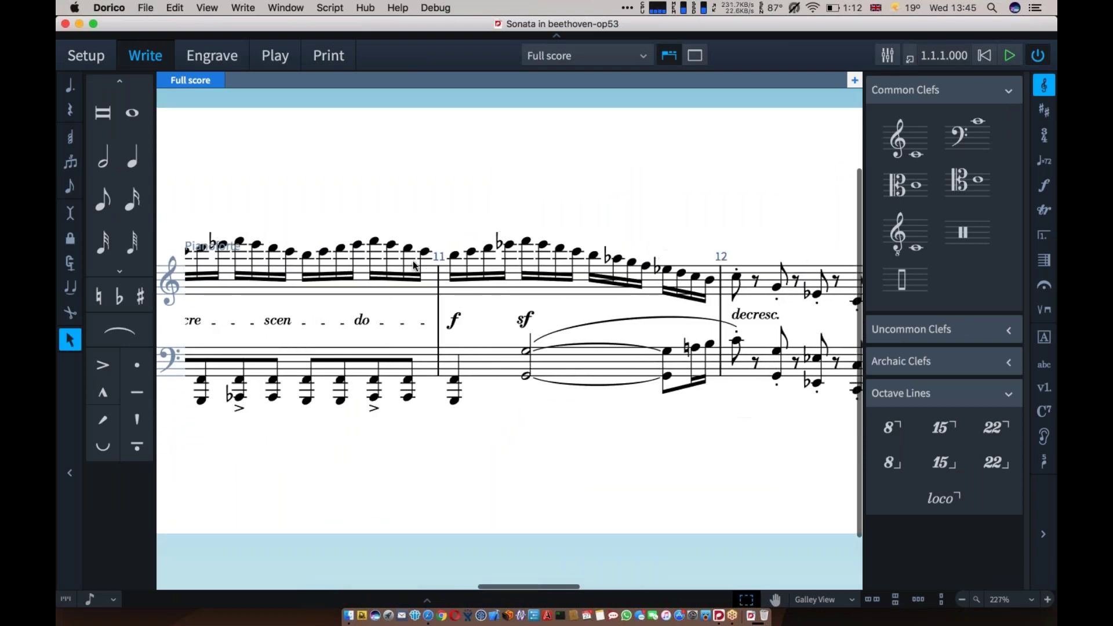
scroll(413, 266, "right", 10)
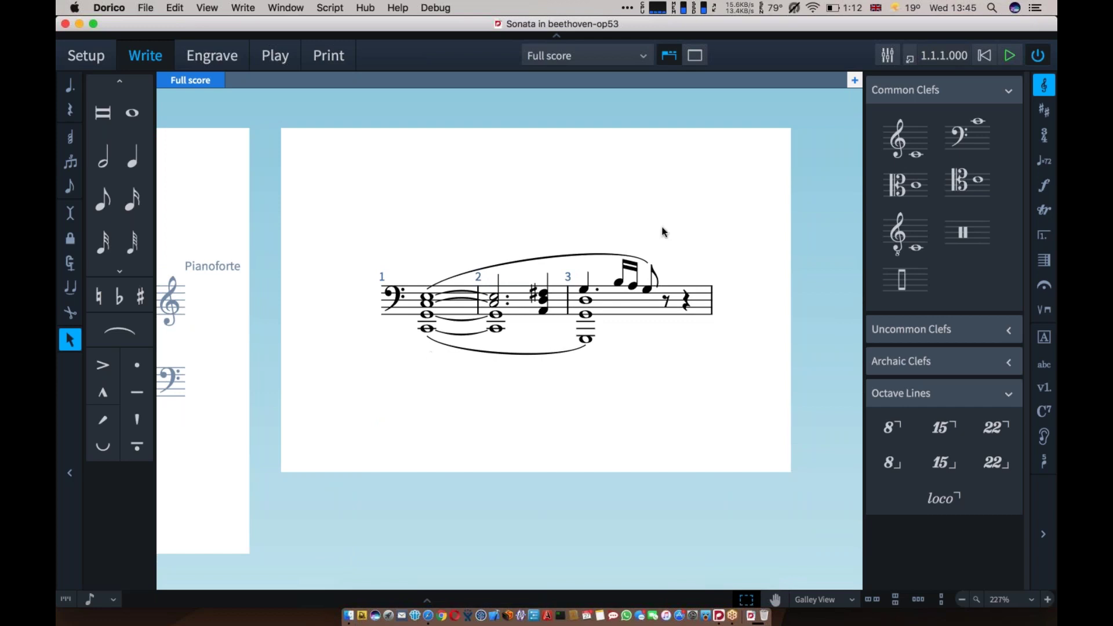
Switch to Setup mode and check which players and layouts belong to the Sonata and Exx. 1 flows
left_click(98, 58)
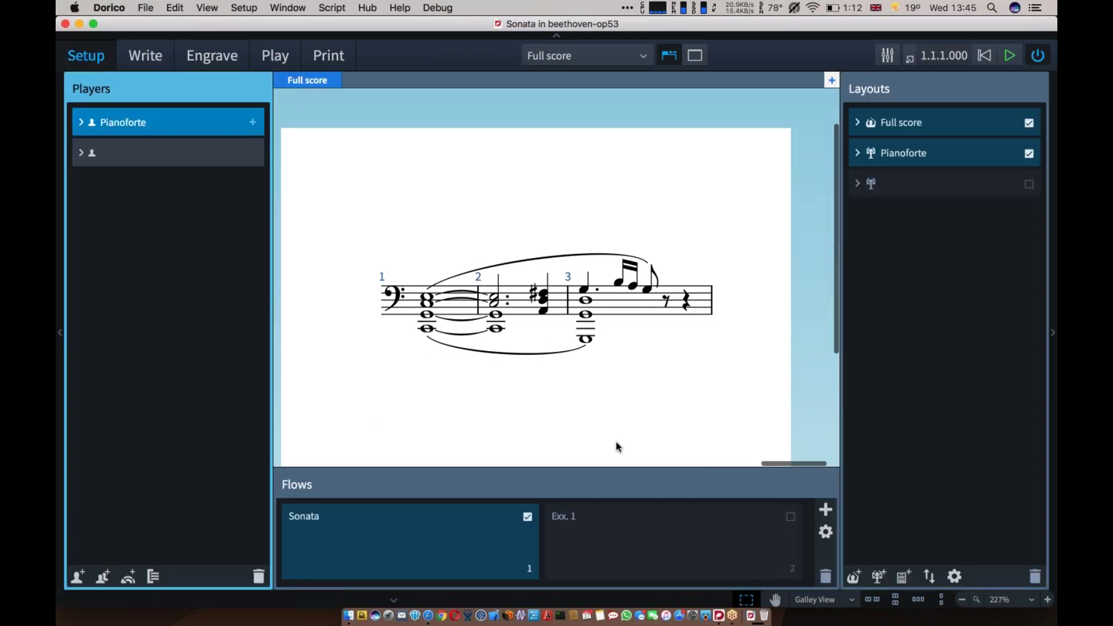
left_click(378, 551)
left_click(576, 557)
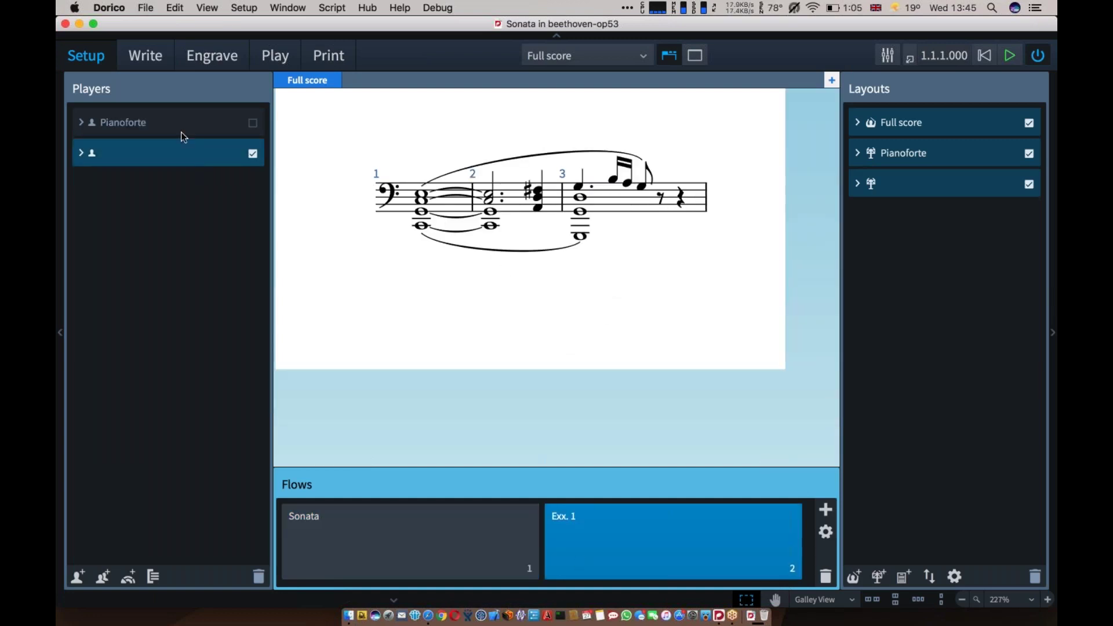
In Engrave mode, enable frame editing and delete the music frame holding the example beneath the German text
left_click(208, 58)
scroll(458, 289, "down", 3)
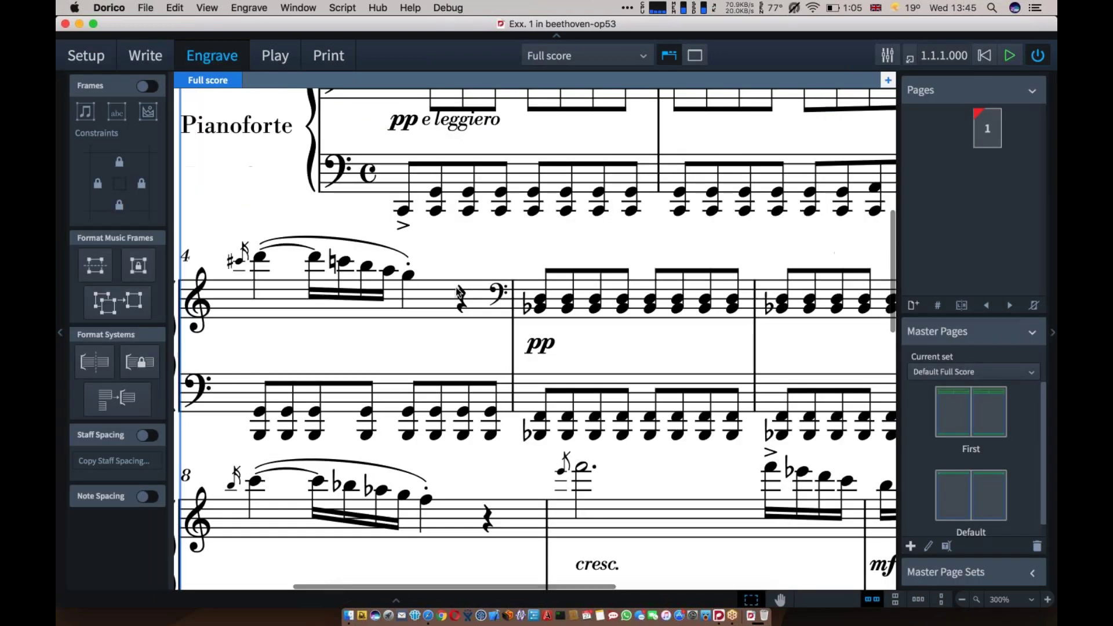
scroll(458, 291, "down", 5)
scroll(457, 291, "down", 5)
scroll(458, 291, "down", 2)
scroll(458, 291, "left", 1)
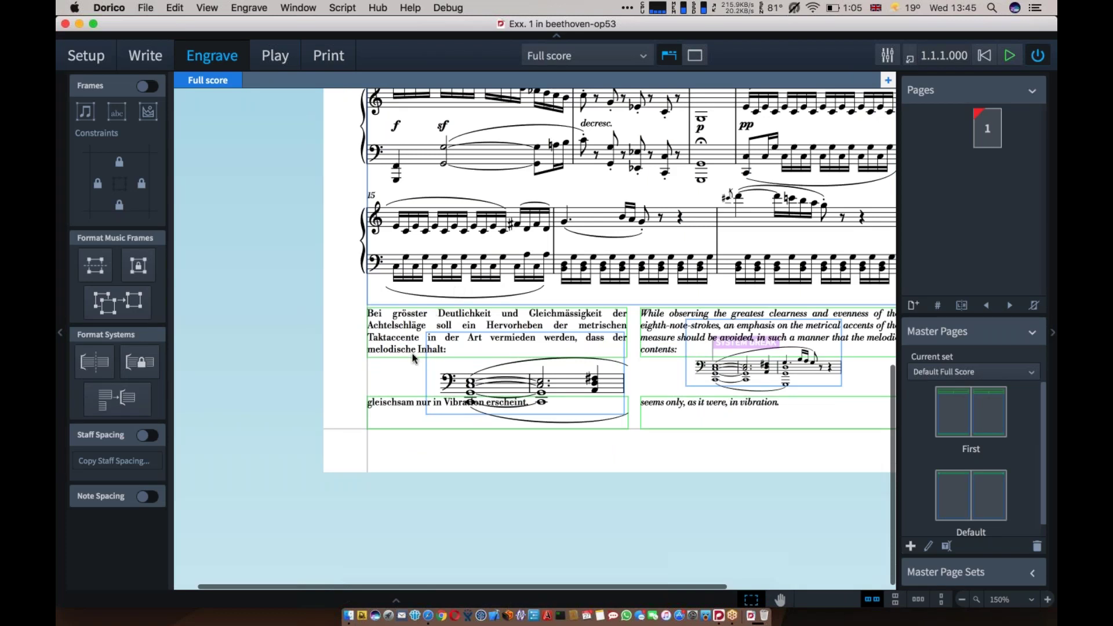
left_click(152, 88)
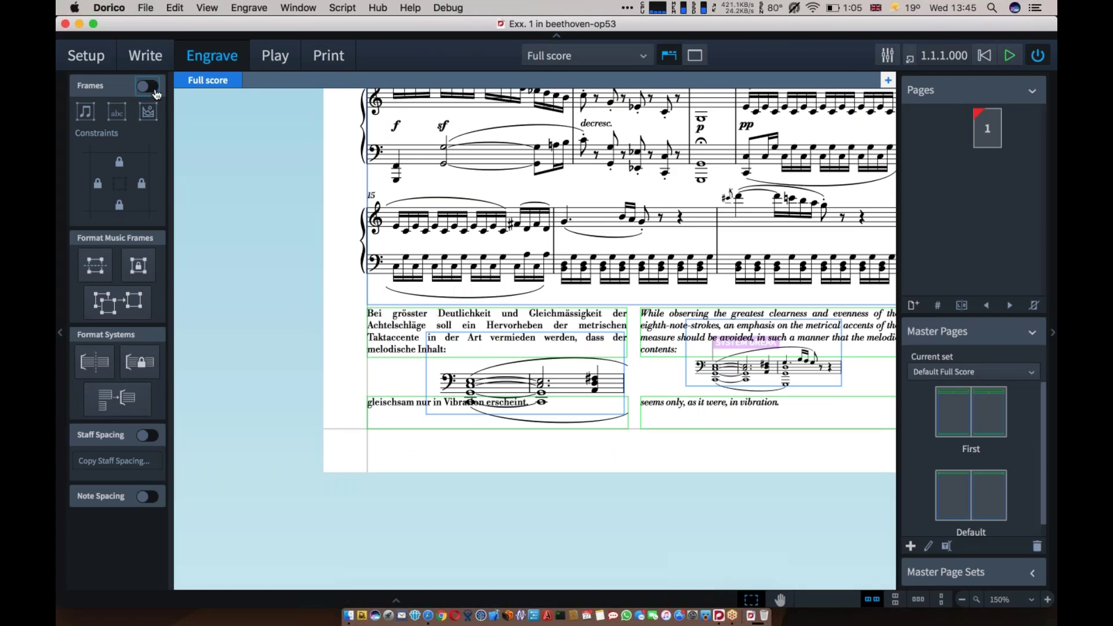
left_click(428, 369)
key("Delete")
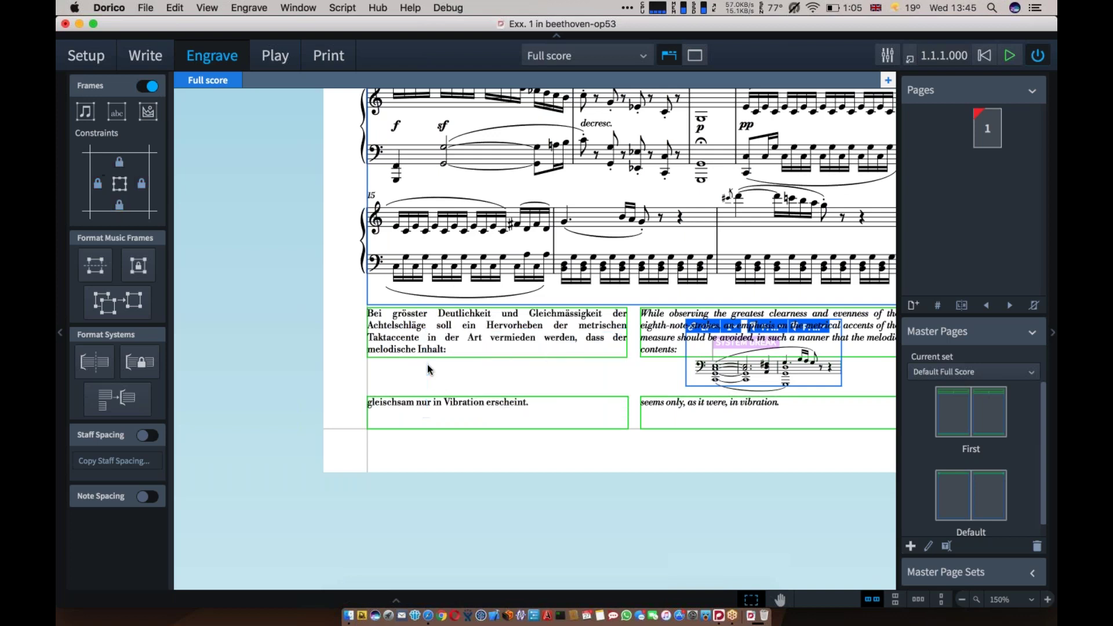
Draw a new music frame between the two German text passages for the example, and turn off frame editing
left_click(92, 112)
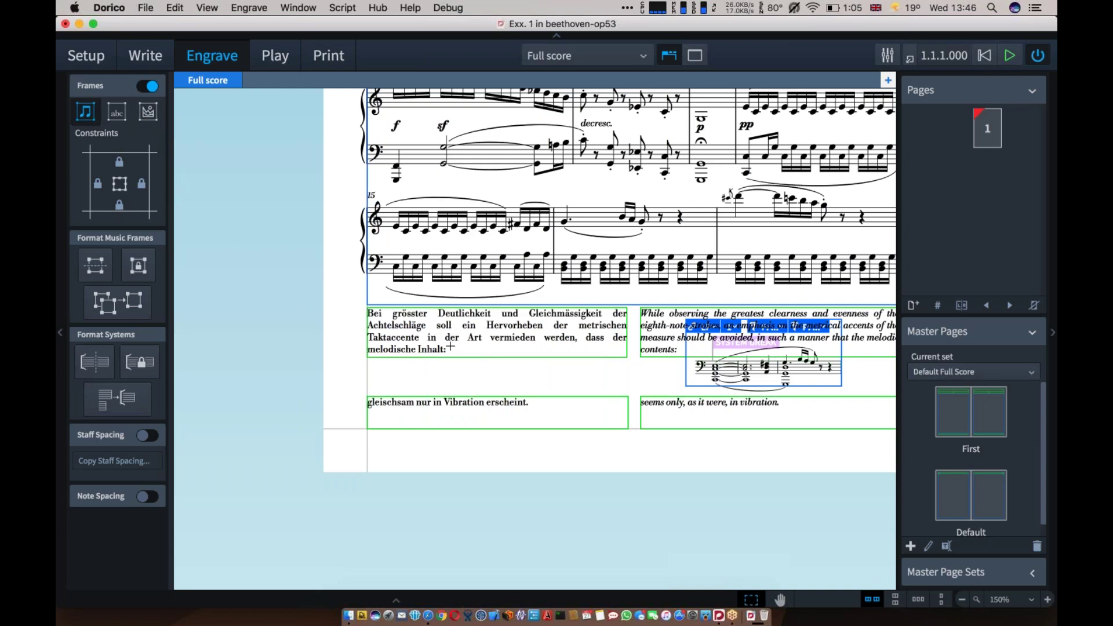
mouse_move(445, 344)
left_mouse_down()
mouse_move(603, 422)
mouse_move(644, 417)
left_mouse_up()
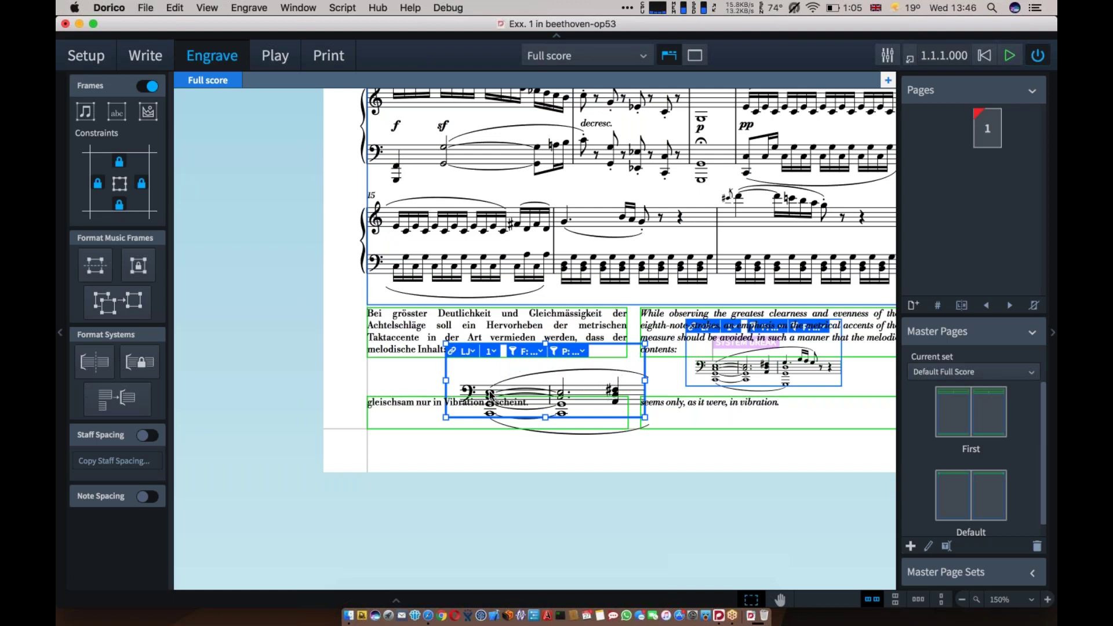
left_click(147, 86)
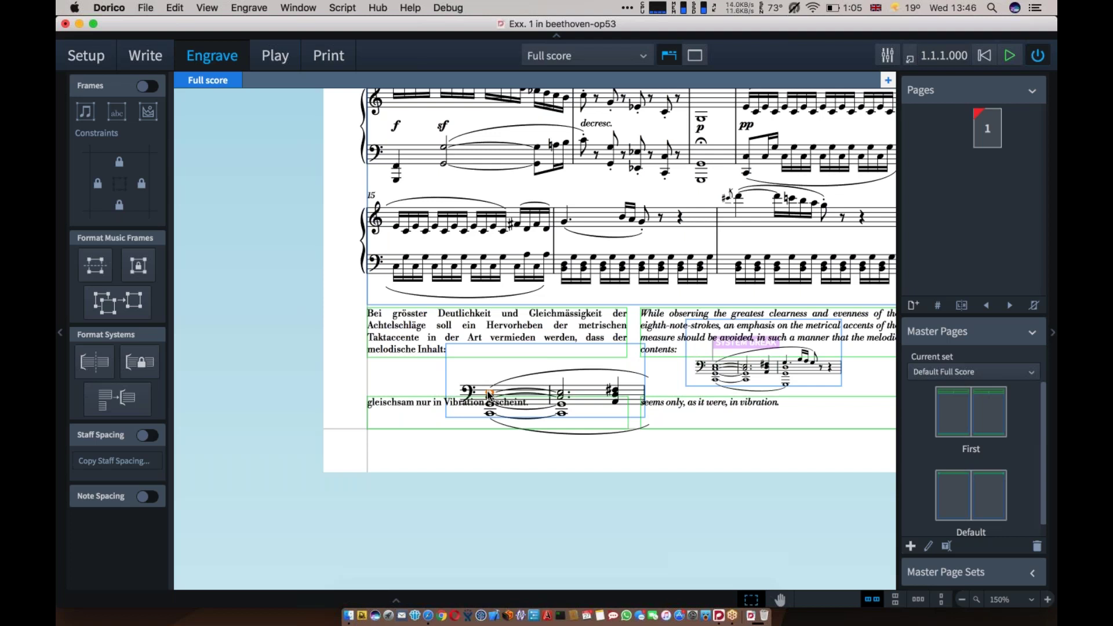
Insert a system break at the start of the example between the German passages and set its space size to 1 mm
key("shift+s")
left_click(496, 375)
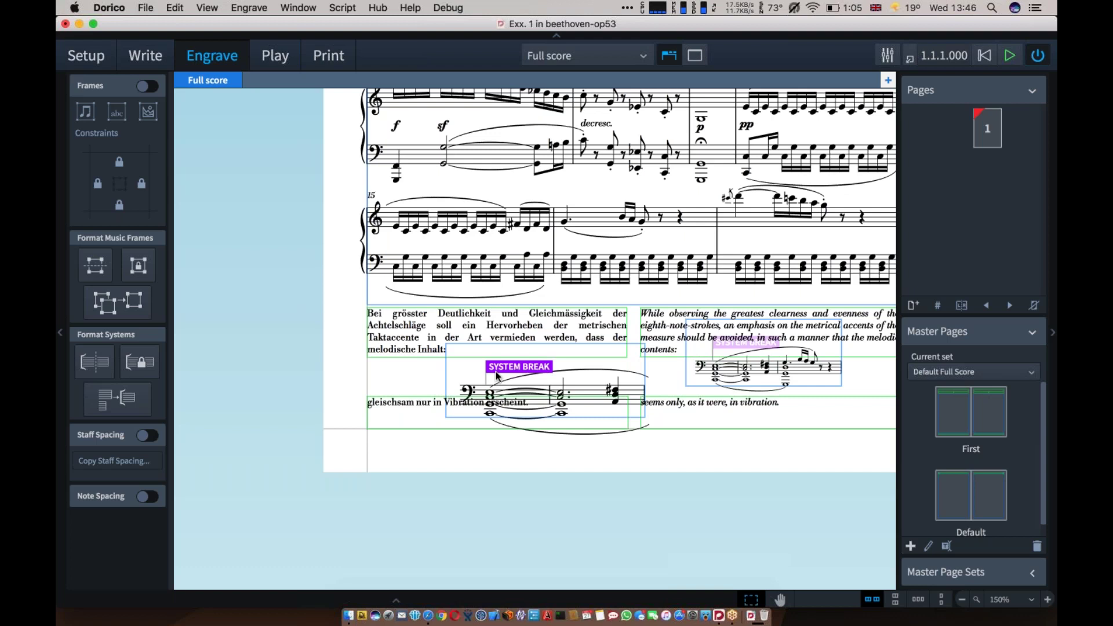
left_click(506, 594)
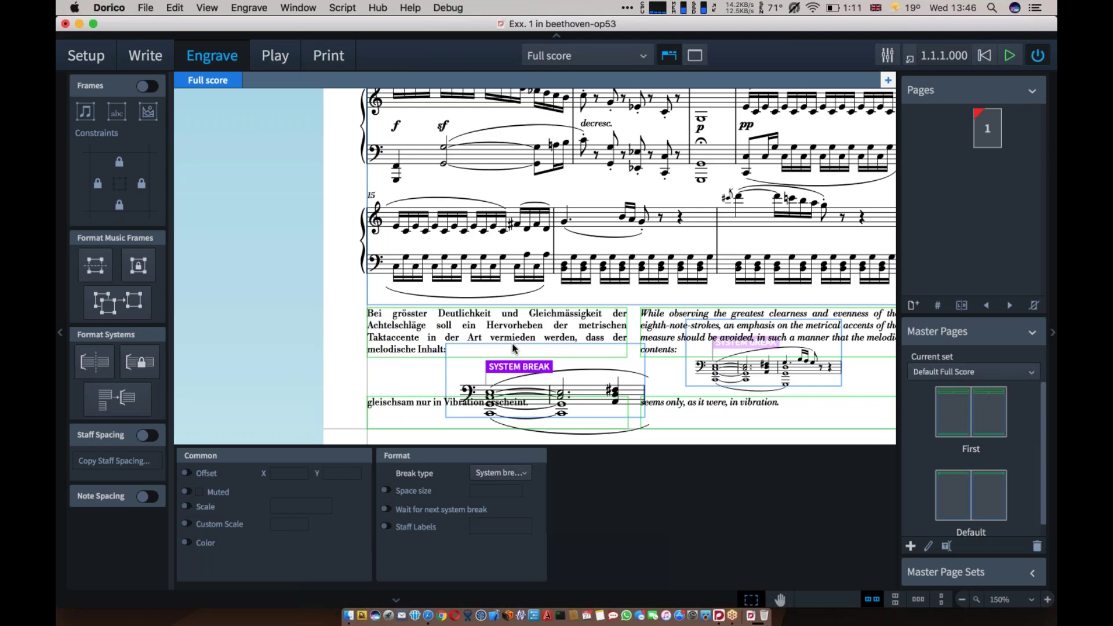
left_click(387, 491)
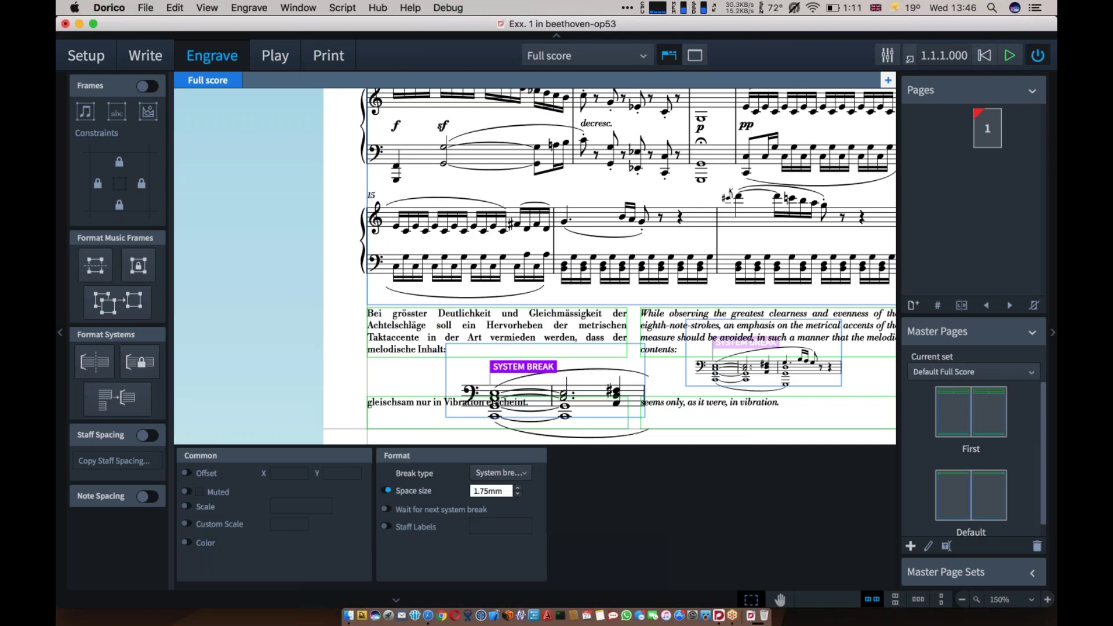
double_click(488, 491)
type("1")
key("Return")
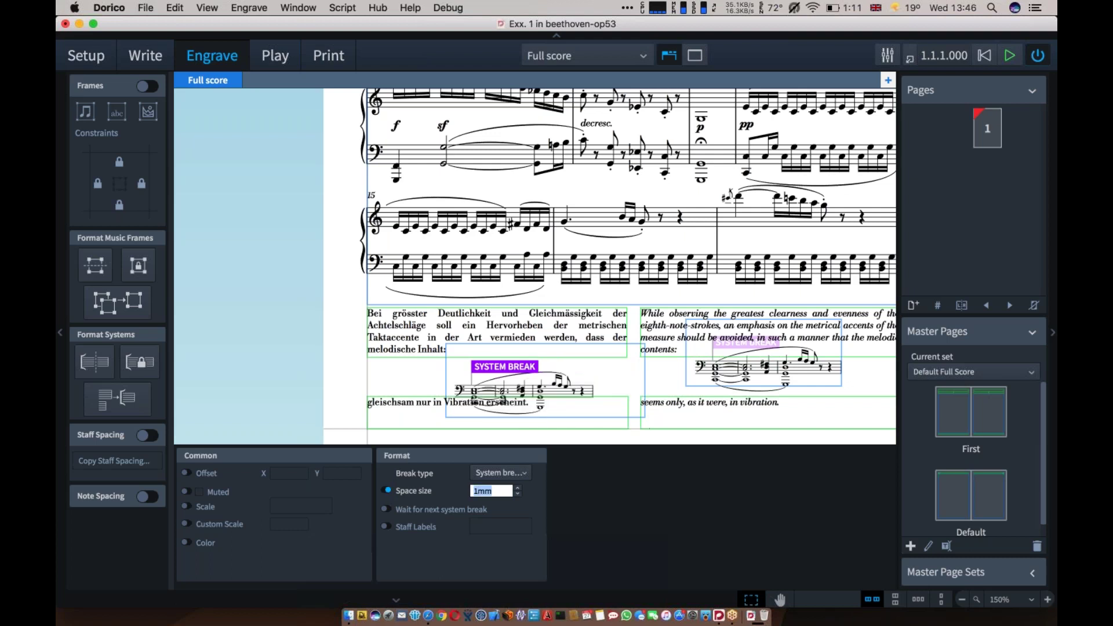
key("Escape")
key("Escape")
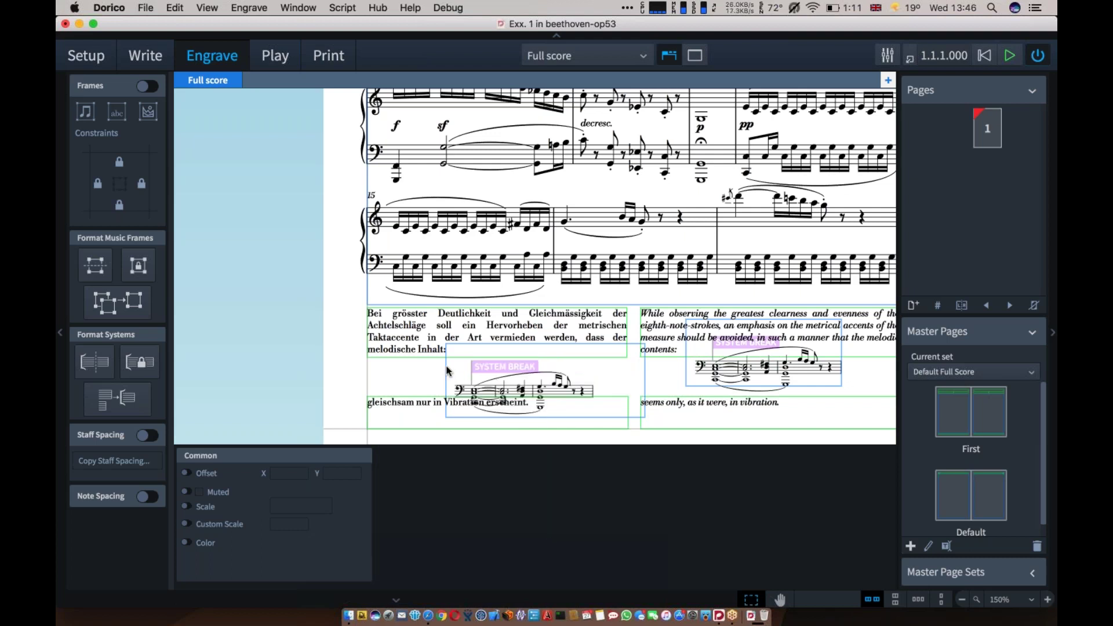
Enable frame editing and narrow the German example's music frame by pulling its right edge inward to a right offset of 98.78 mm
left_click(147, 86)
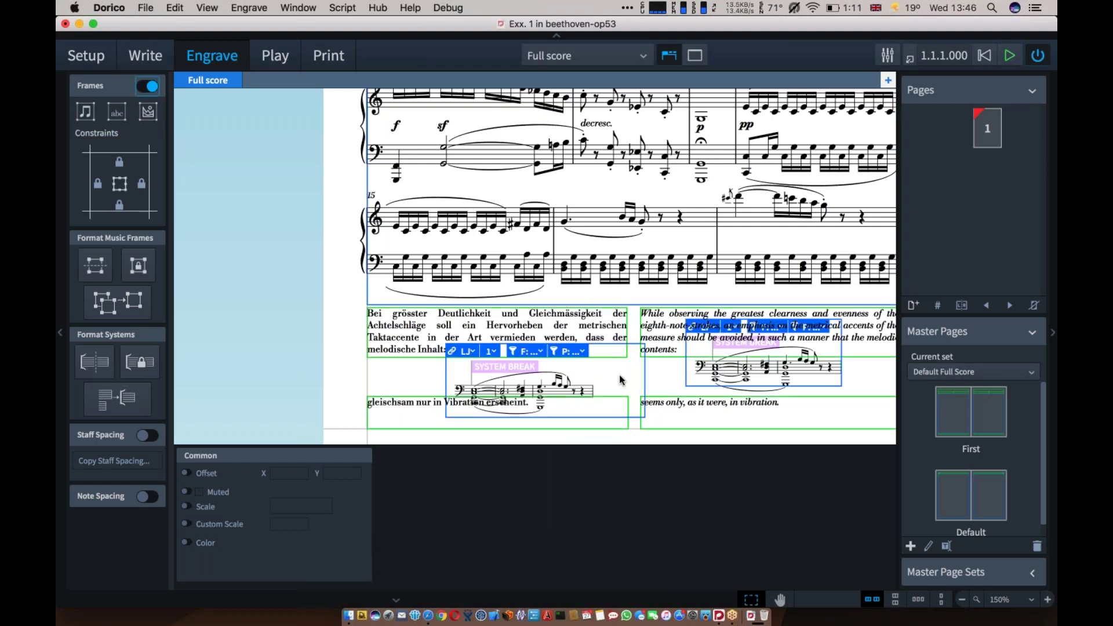
left_click(645, 381)
left_click_drag(644, 381, 607, 383)
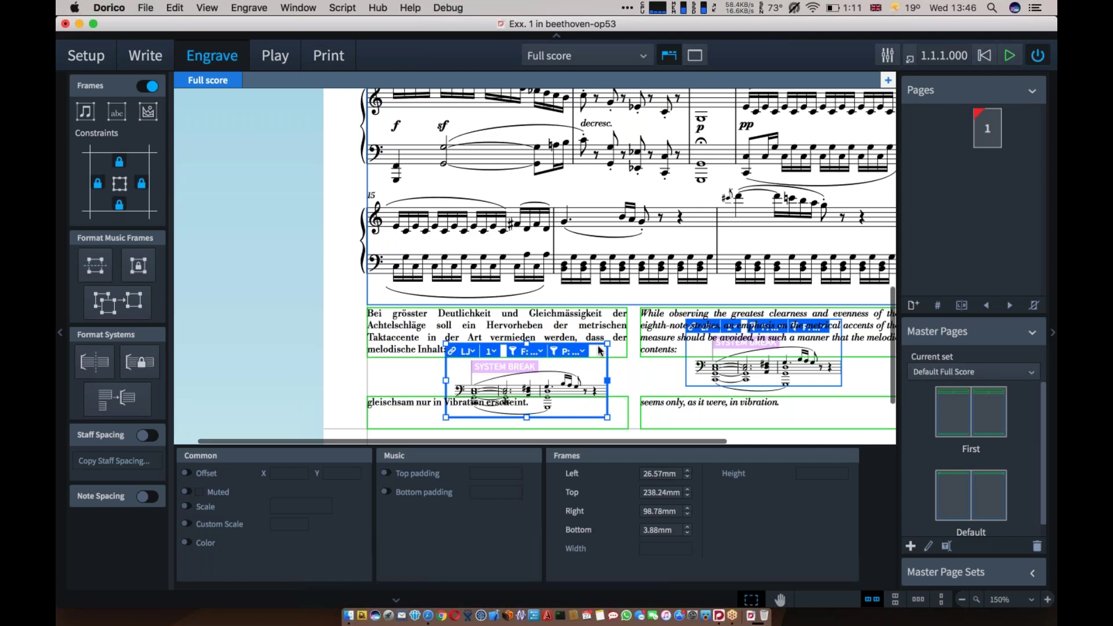
Nudge the example's music frame up and right to 30.81 mm left and 230.48 mm top, and turn off frame editing
key("alt+Up")
key("alt+Right")
key("alt+Up")
key("alt+Right")
key("alt+Up")
key("alt+Right")
key("alt+Up")
key("alt+Up")
key("alt+Up")
key("alt+Up")
key("alt+Right")
key("alt+Right")
key("alt+Right")
key("alt+Right")
key("alt+Up")
key("alt+Up")
key("alt+Up")
key("alt+Up")
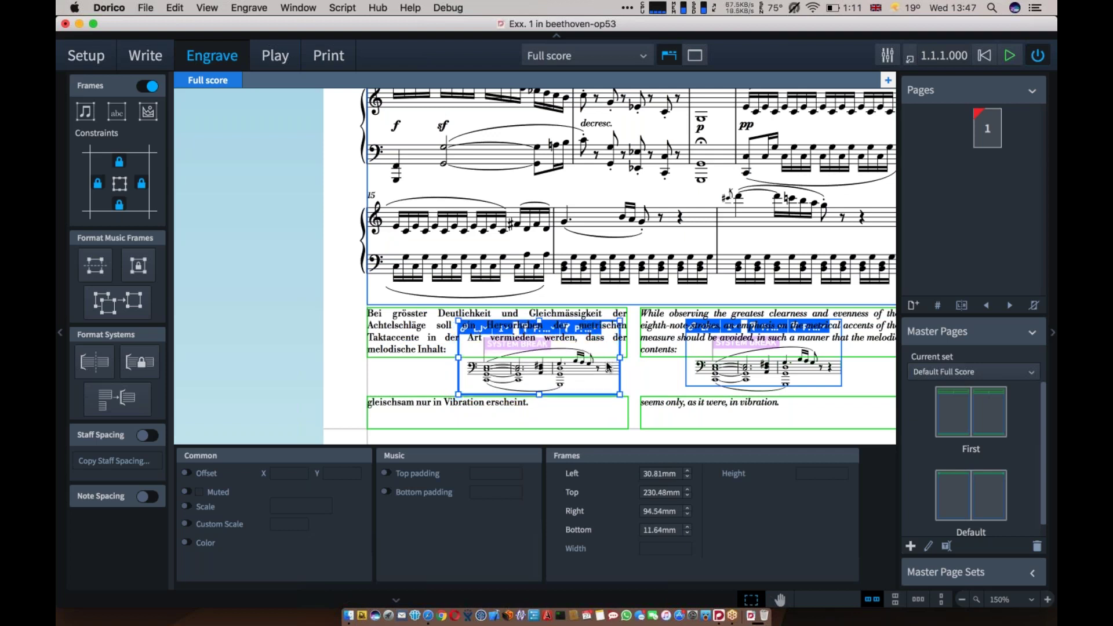
left_click(633, 386)
left_click(147, 86)
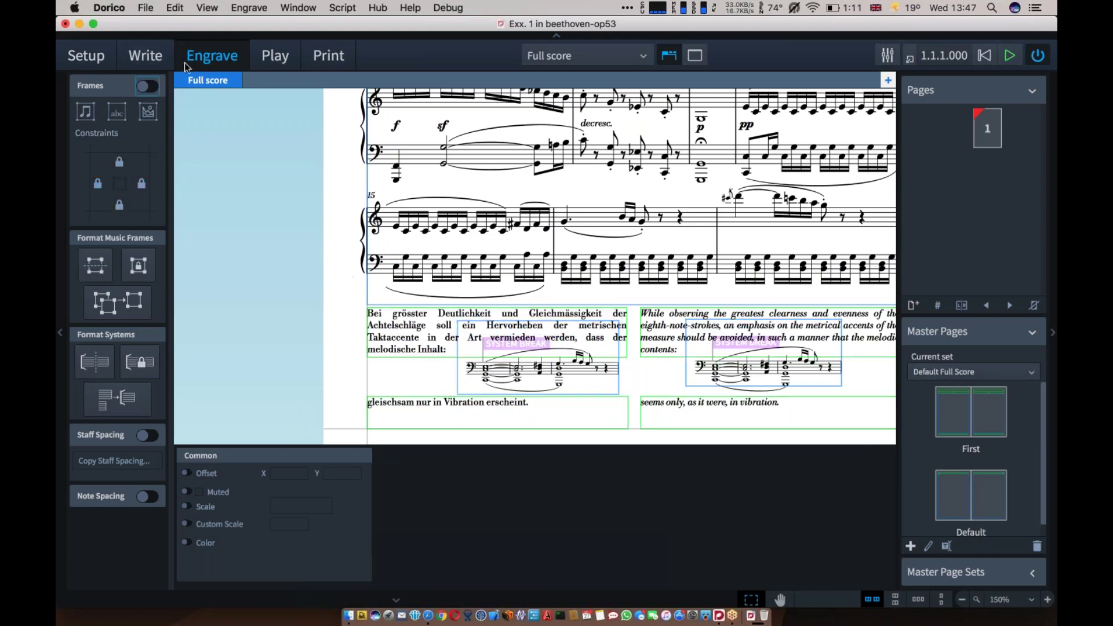
Return to Write mode in Page View, hide the properties, and examine the page with both examples set between the German and English text
left_click(166, 58)
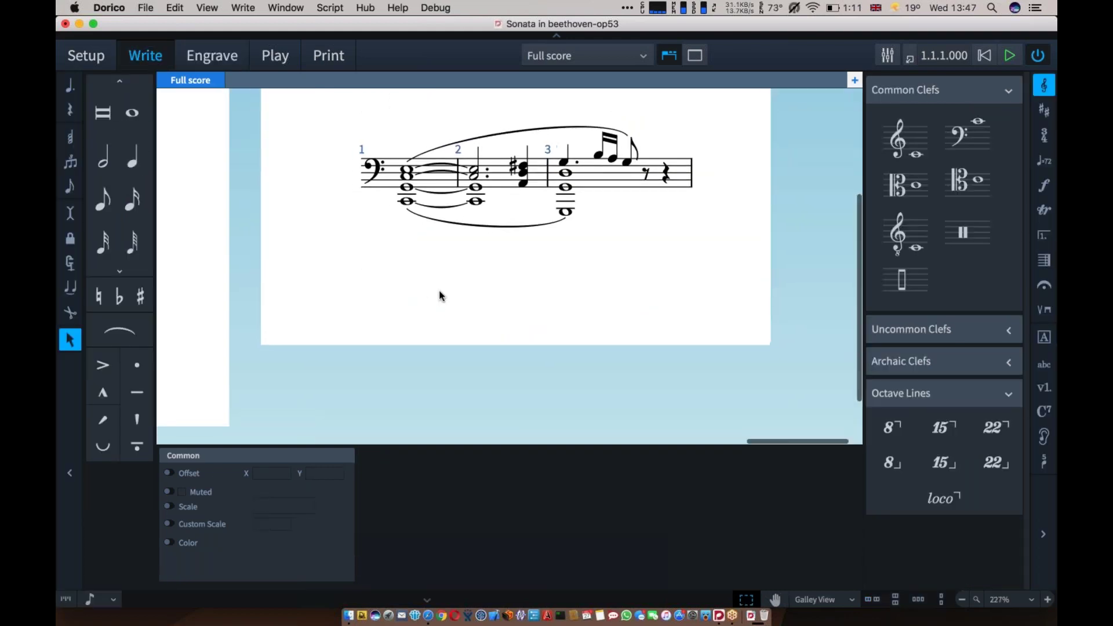
key("ctrl+alt+1")
scroll(476, 287, "down", 1)
scroll(520, 278, "right", 5)
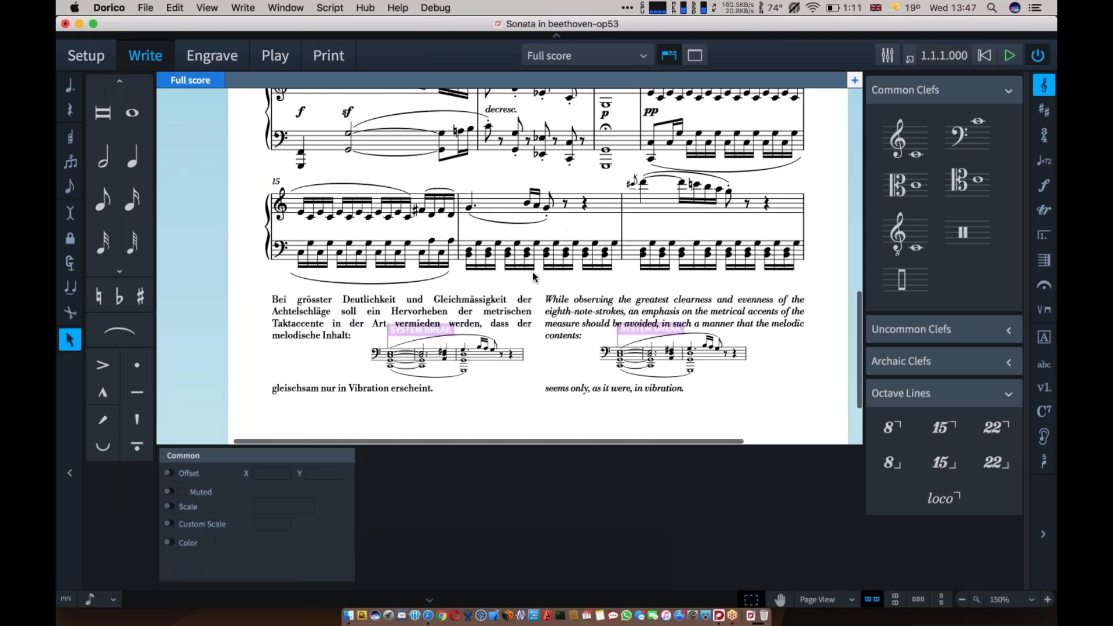
scroll(533, 276, "down", 2)
scroll(533, 276, "right", 1)
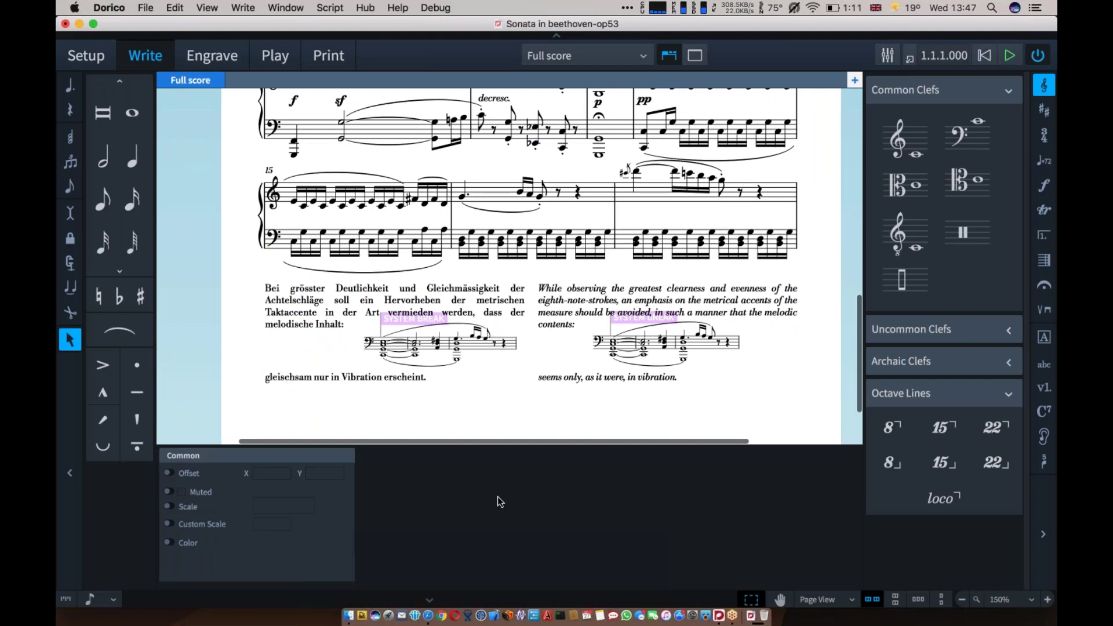
key("super+8")
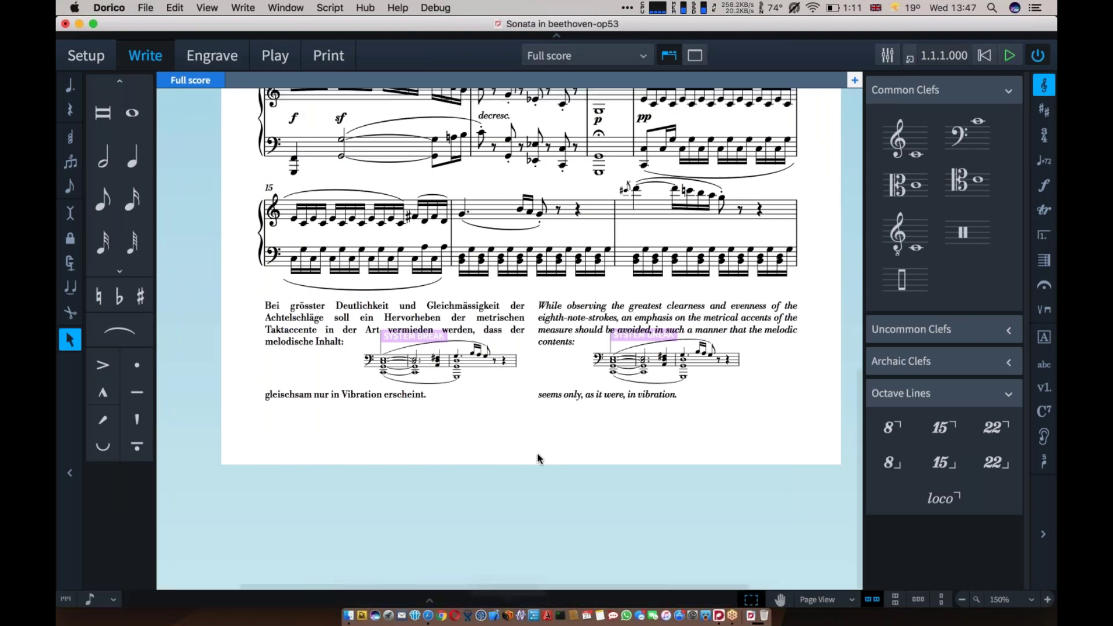
scroll(537, 458, "up", 5)
scroll(538, 457, "up", 4)
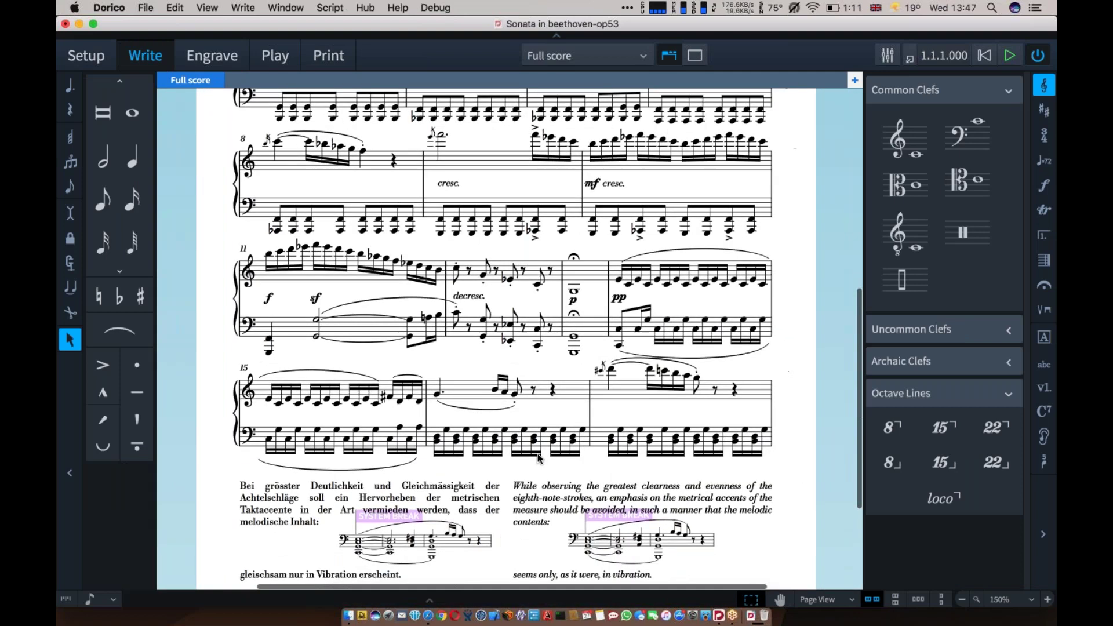
scroll(538, 458, "down", 1)
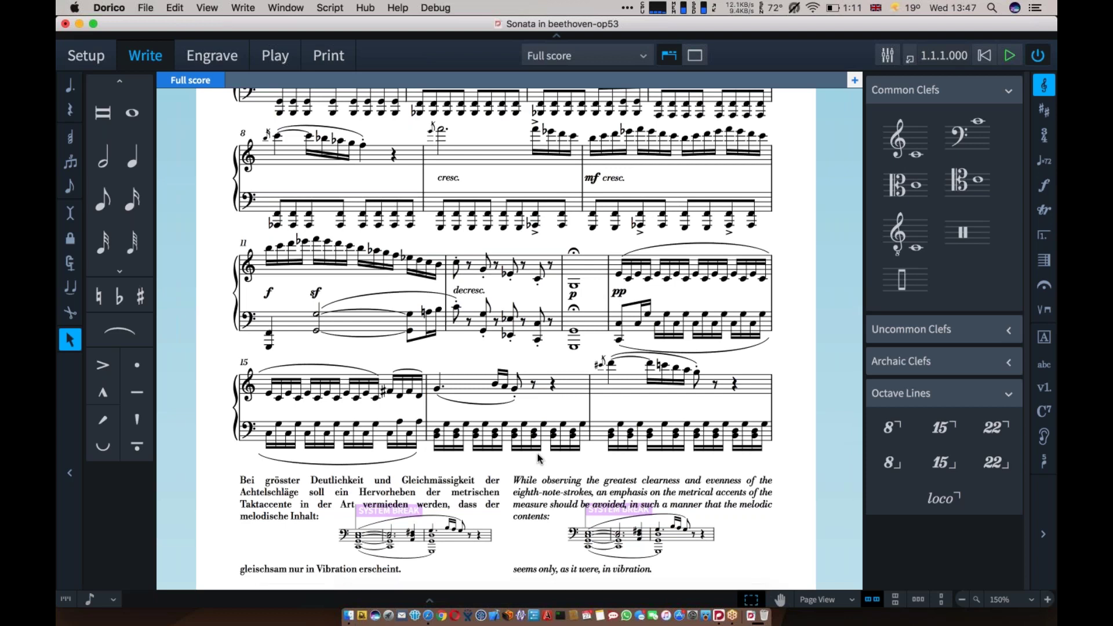
scroll(538, 457, "up", 3)
scroll(538, 457, "down", 2)
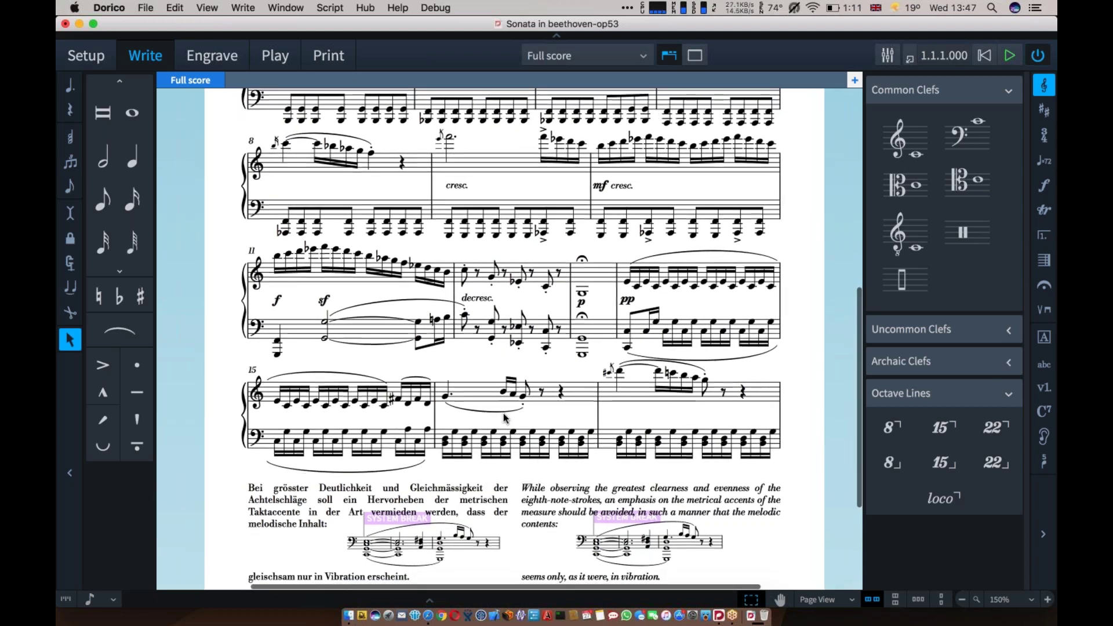
Close the Beethoven sonata project without saving and open the Ravel - Tom Thumb project
key("super+w")
key("super+d")
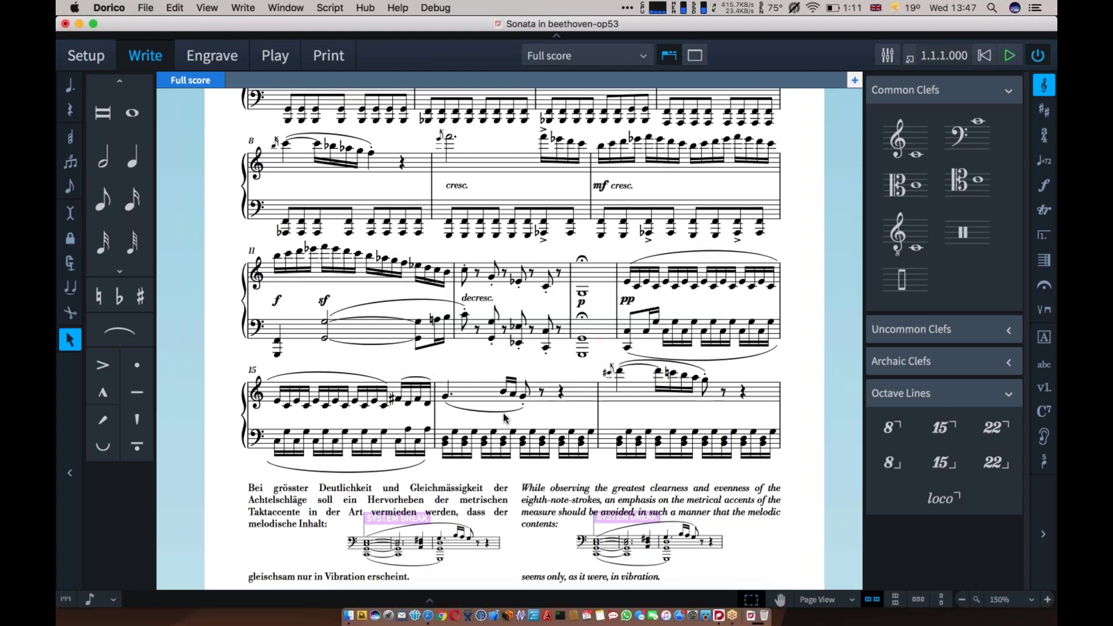
double_click(503, 370)
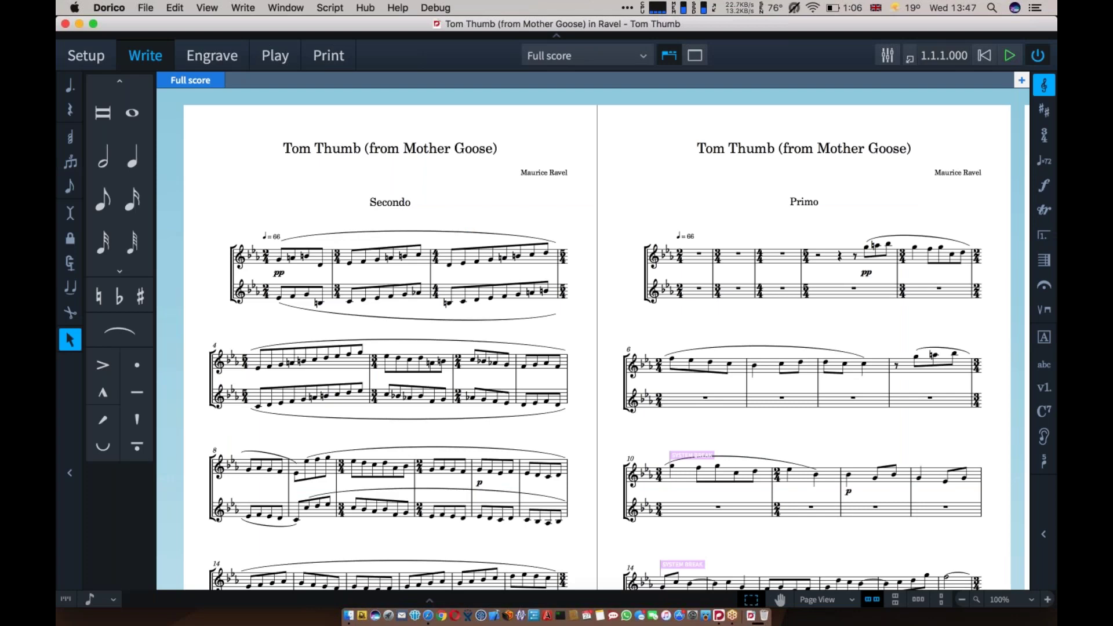
Play the Tom Thumb duet from the beginning and raise the sound volume
scroll(593, 348, "down", 2)
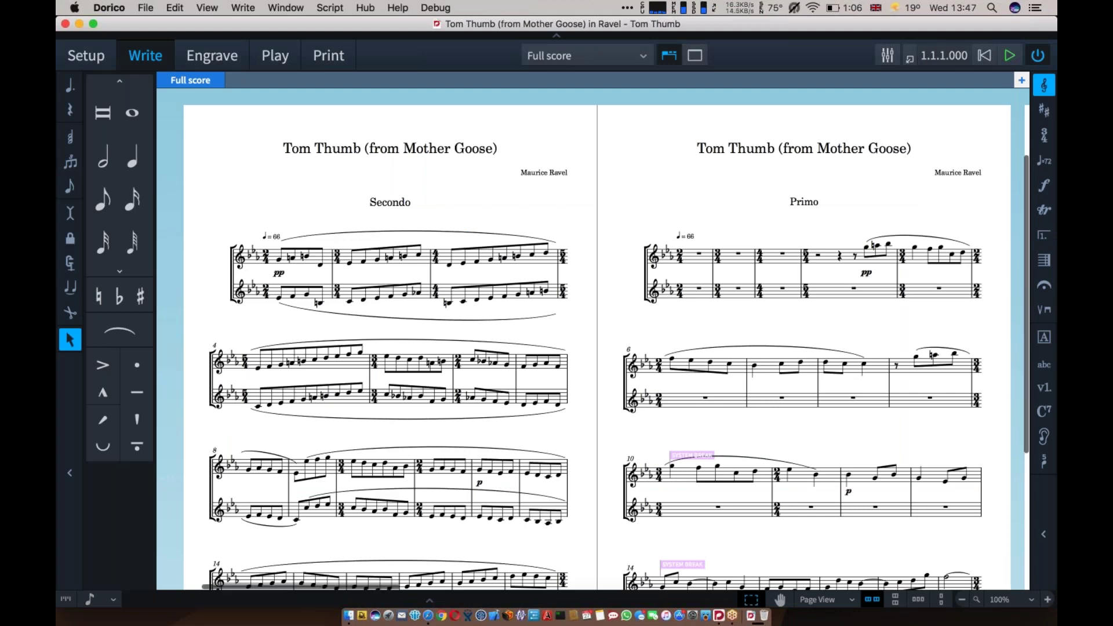
scroll(593, 348, "up", 1)
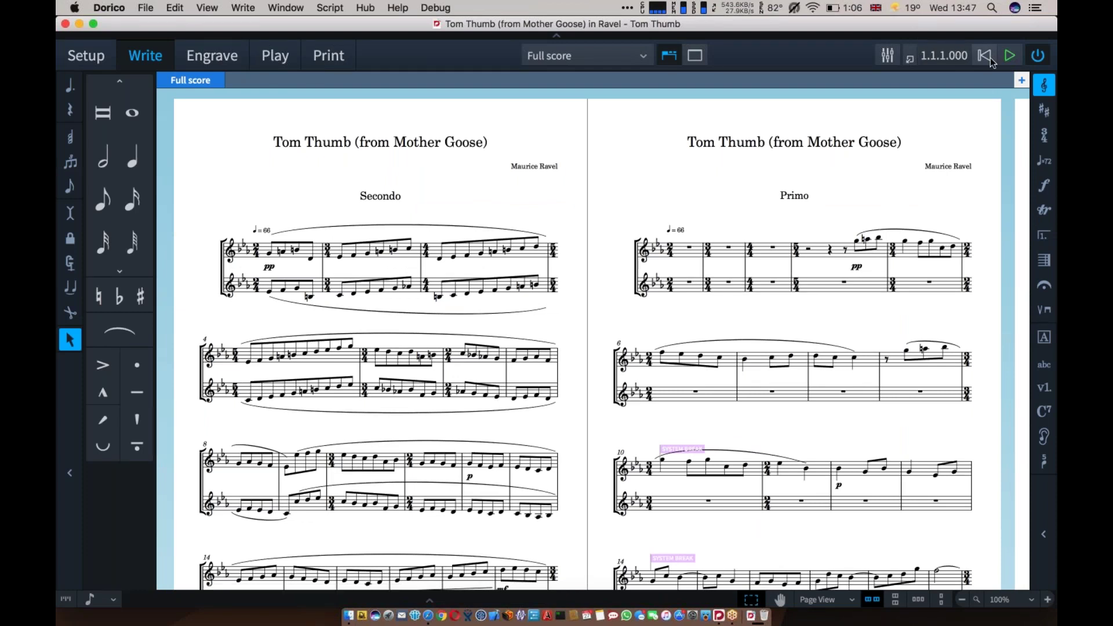
left_click(1013, 61)
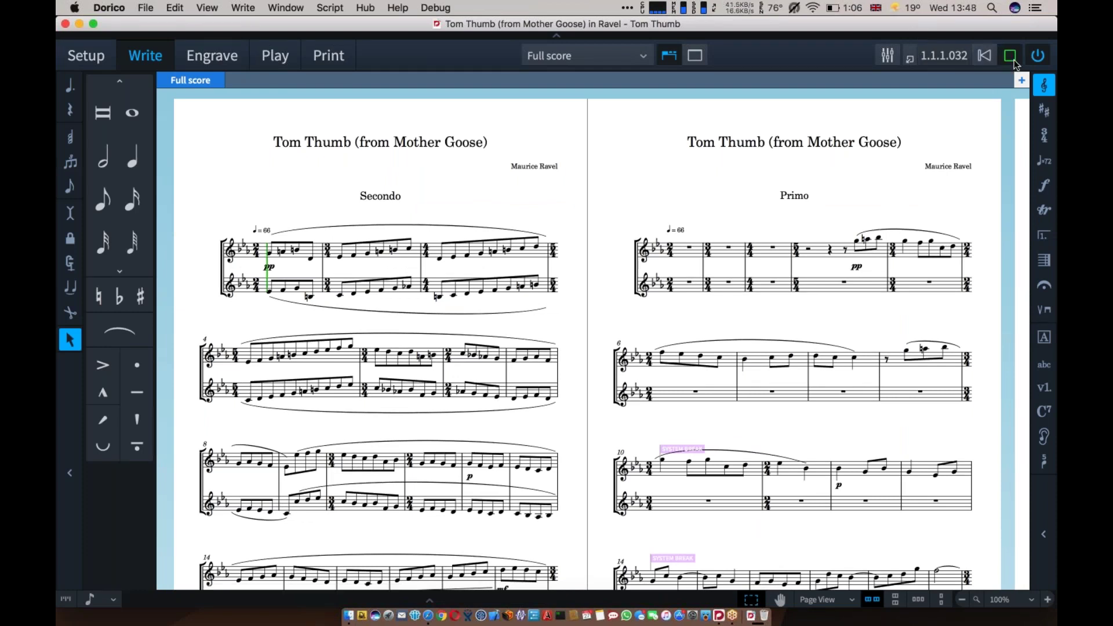
key("XF86AudioRaiseVolume")
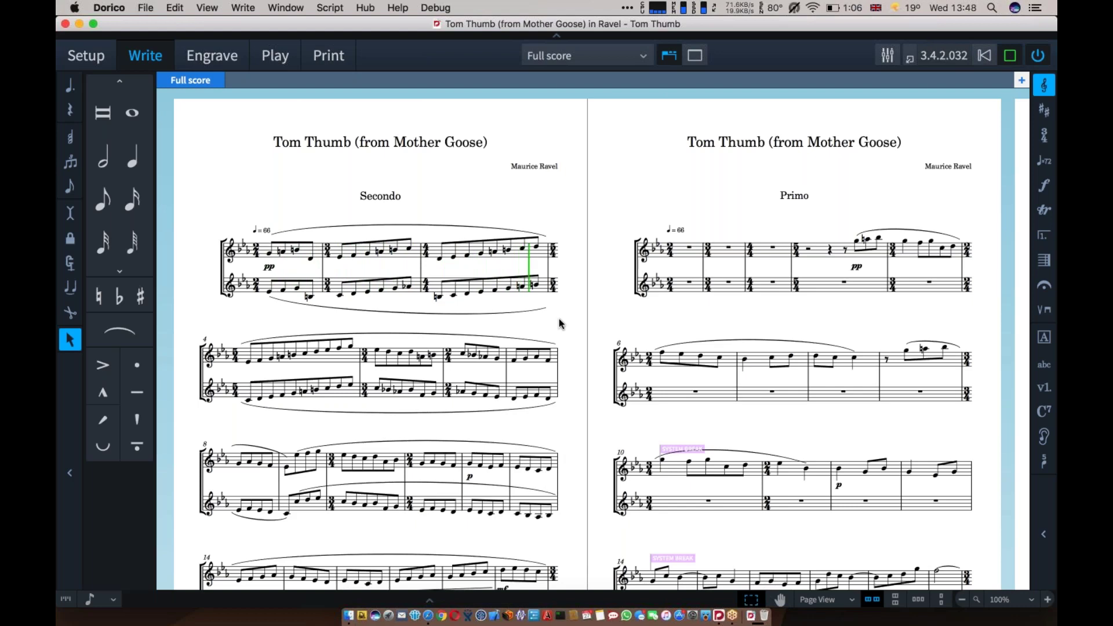
Follow the playback in Galley View at 200% zoom, return to Page View, and stop playback
key("super+alt+2")
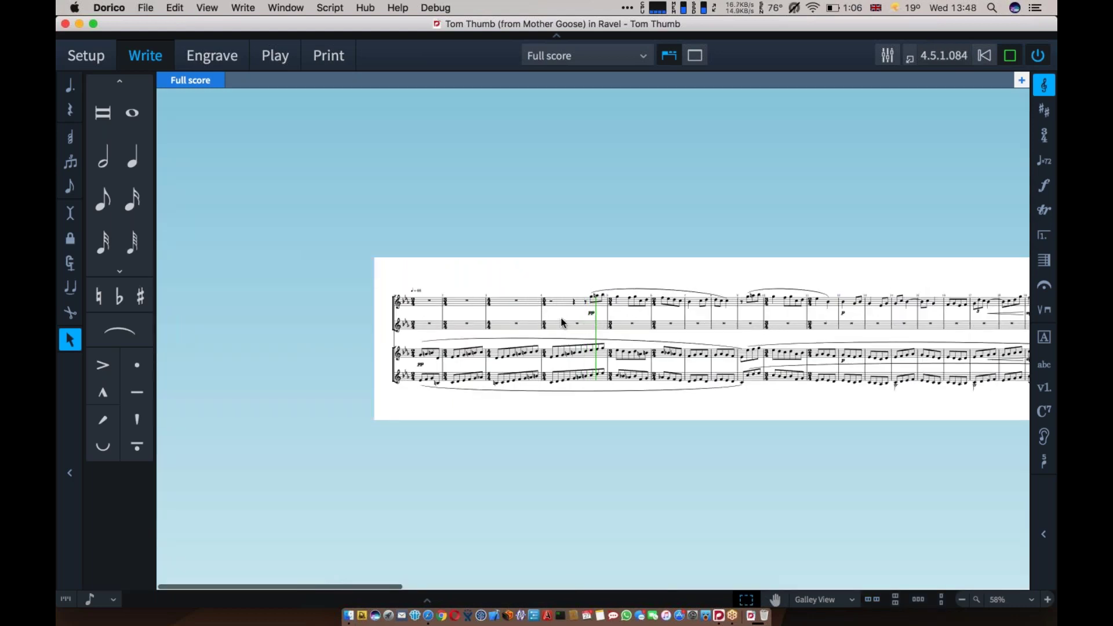
key("super+equal")
key("super+equal")
key("super+equal")
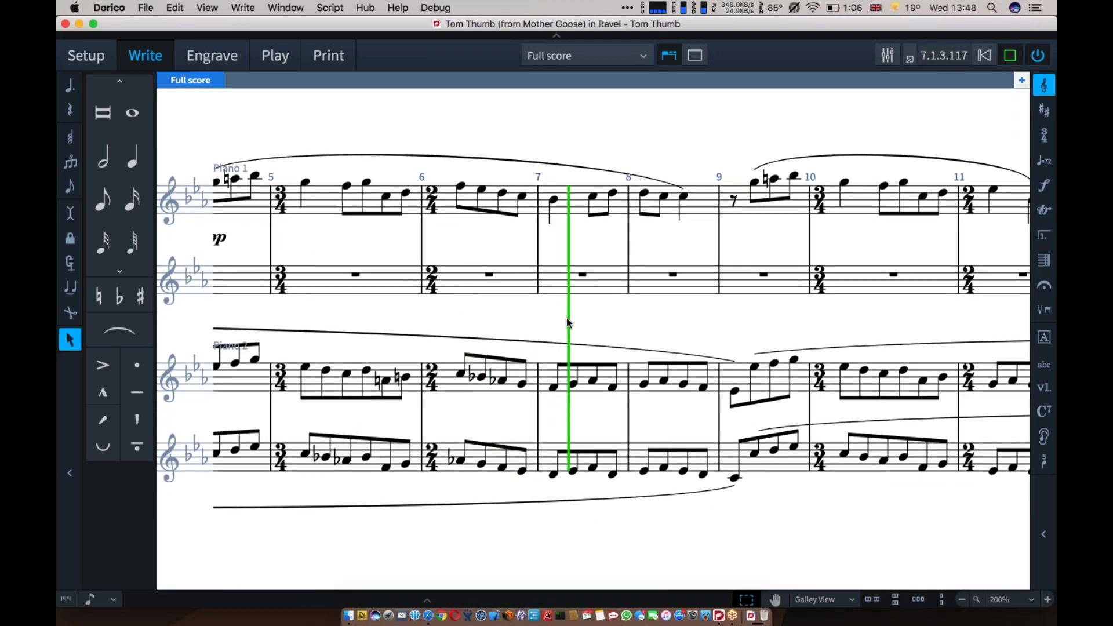
key("super+1")
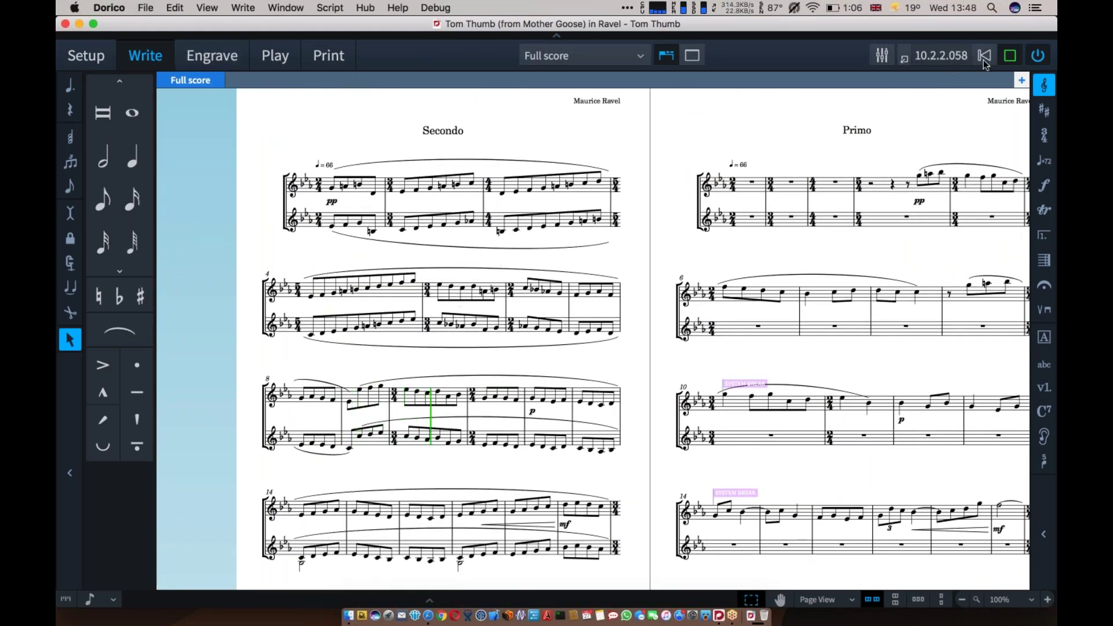
key("space")
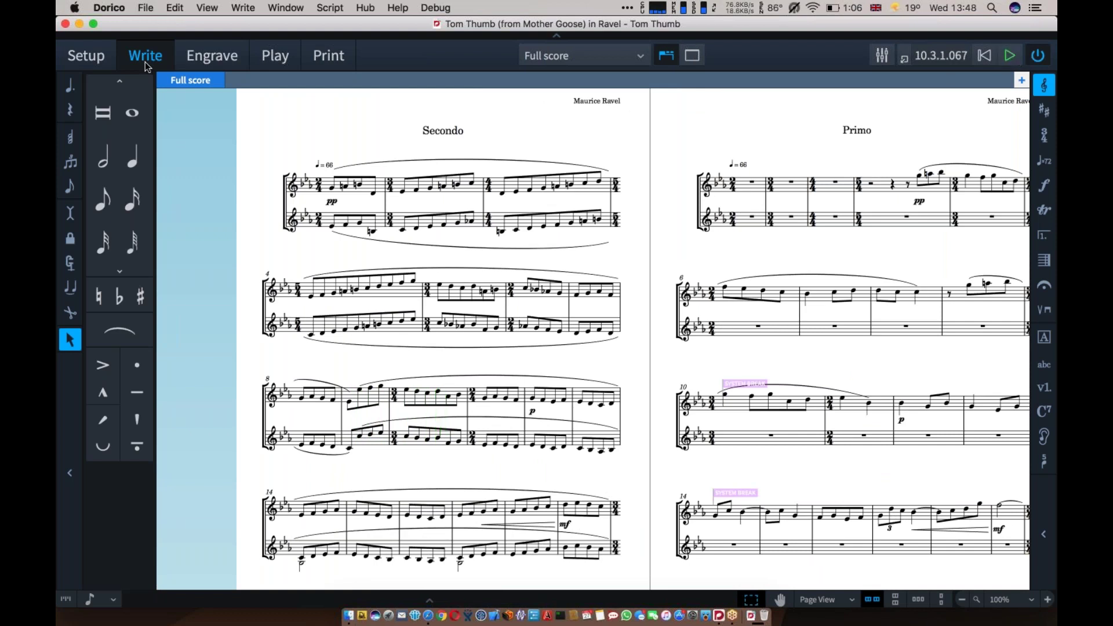
In Engrave mode, enable frame editing and examine the flow and player filters of the Secondo and Primo music frames
left_click(189, 54)
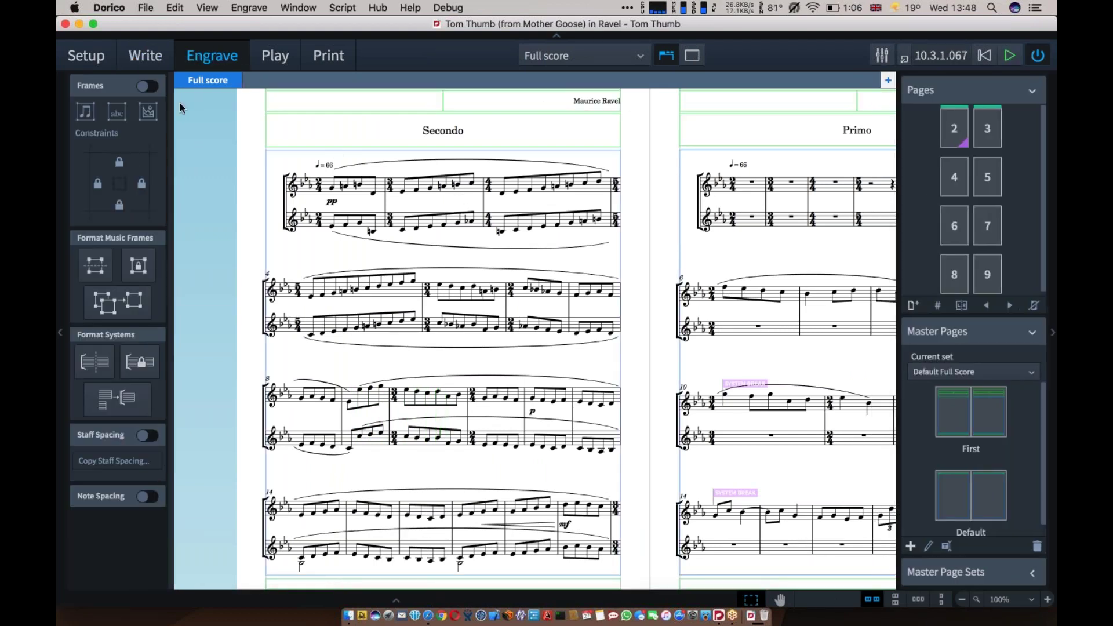
left_click(147, 86)
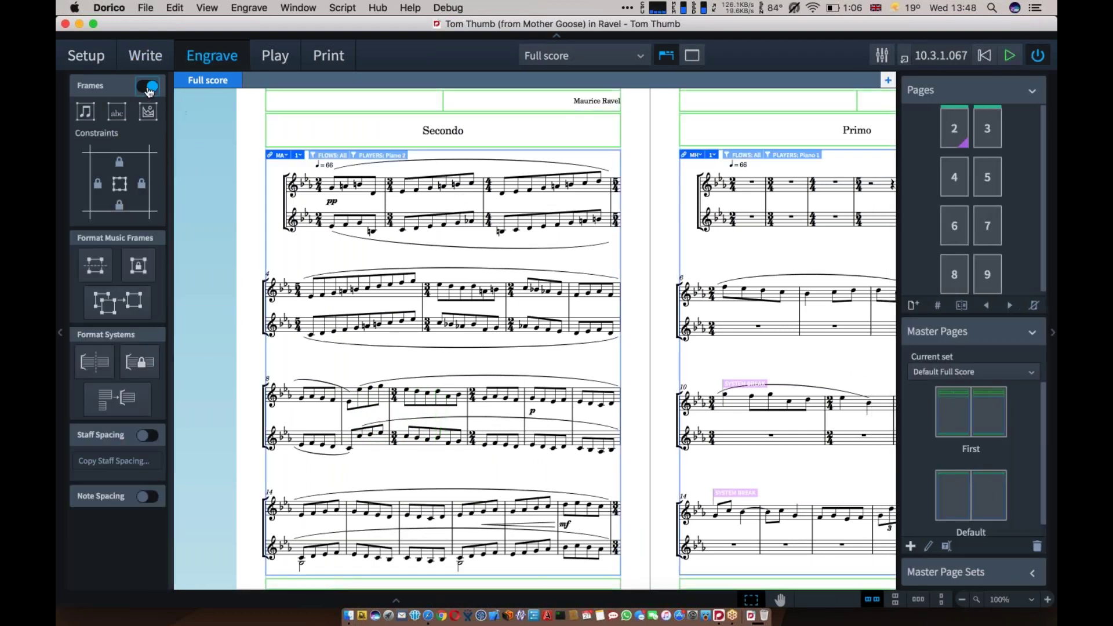
left_click(451, 155)
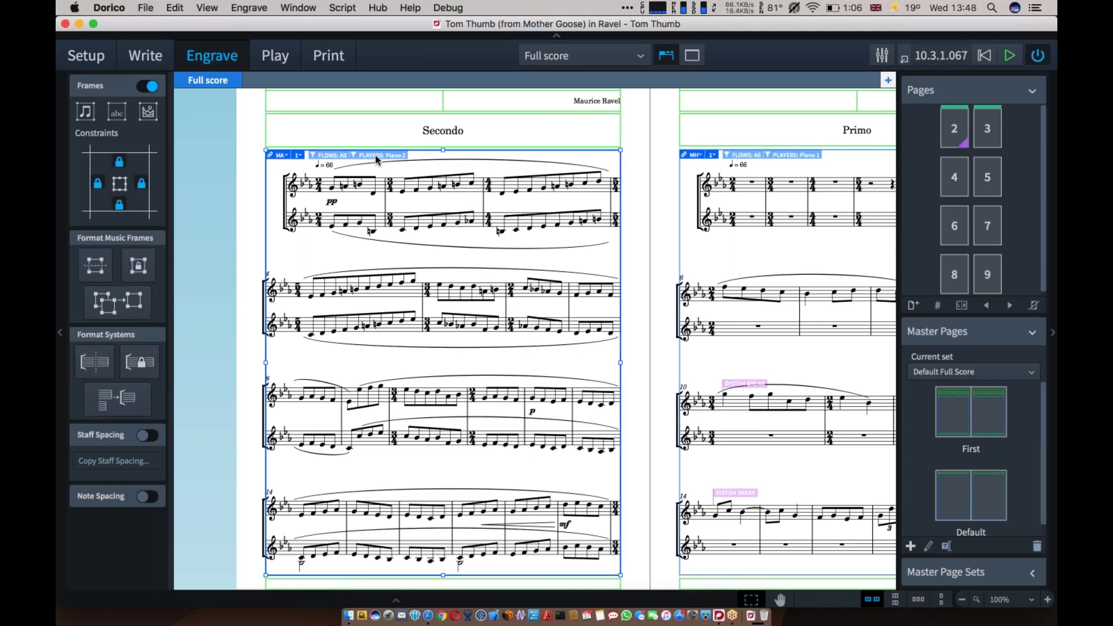
scroll(374, 155, "up", 5)
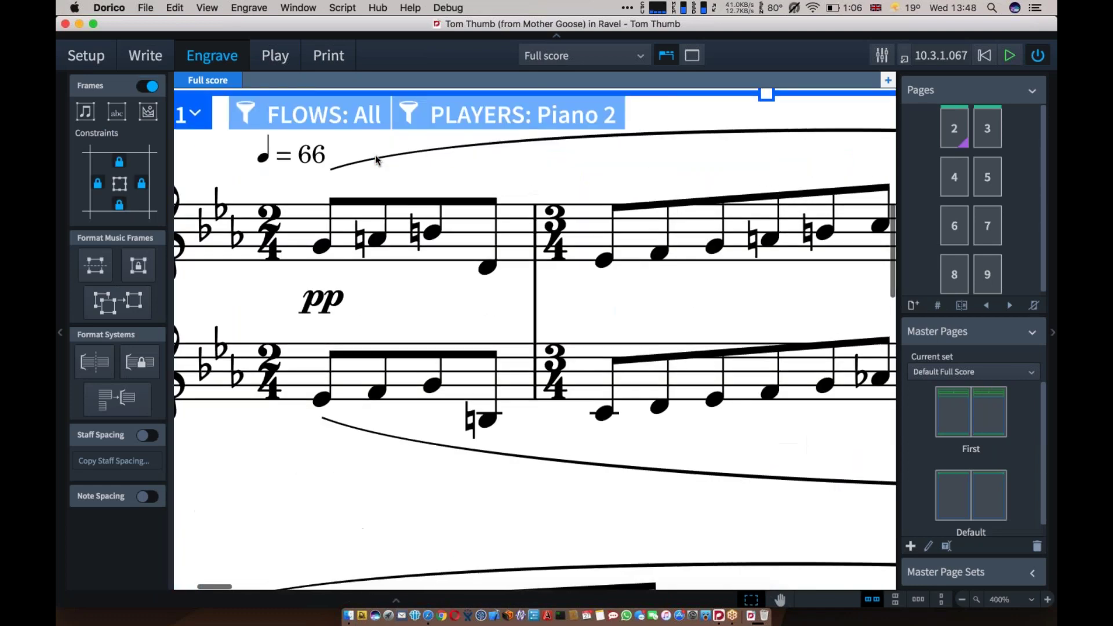
scroll(506, 141, "right", 10)
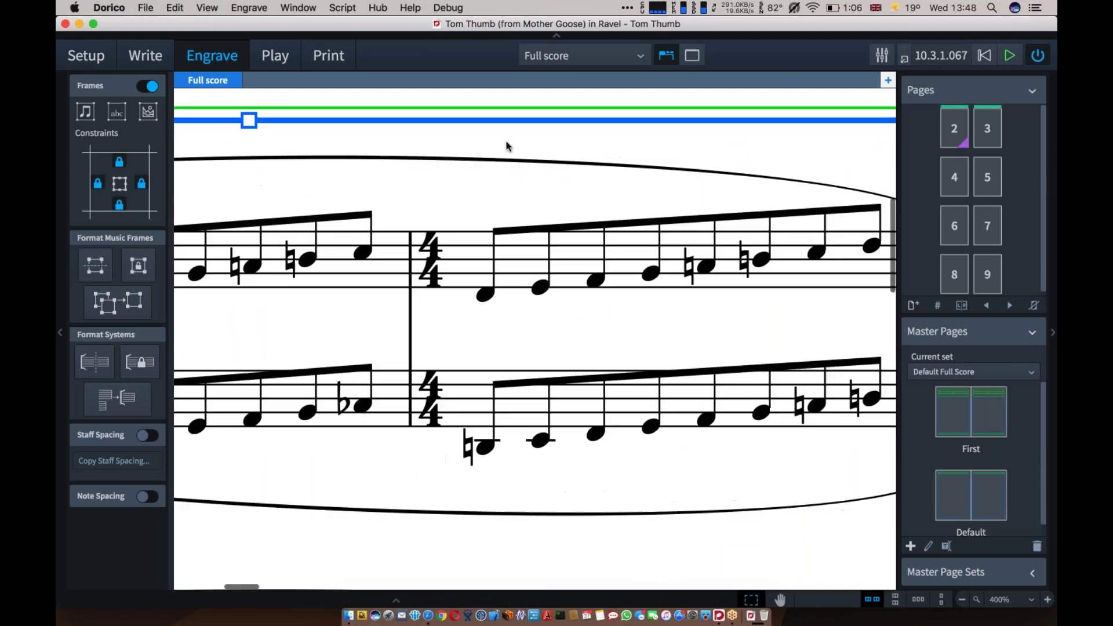
scroll(506, 141, "up", 1)
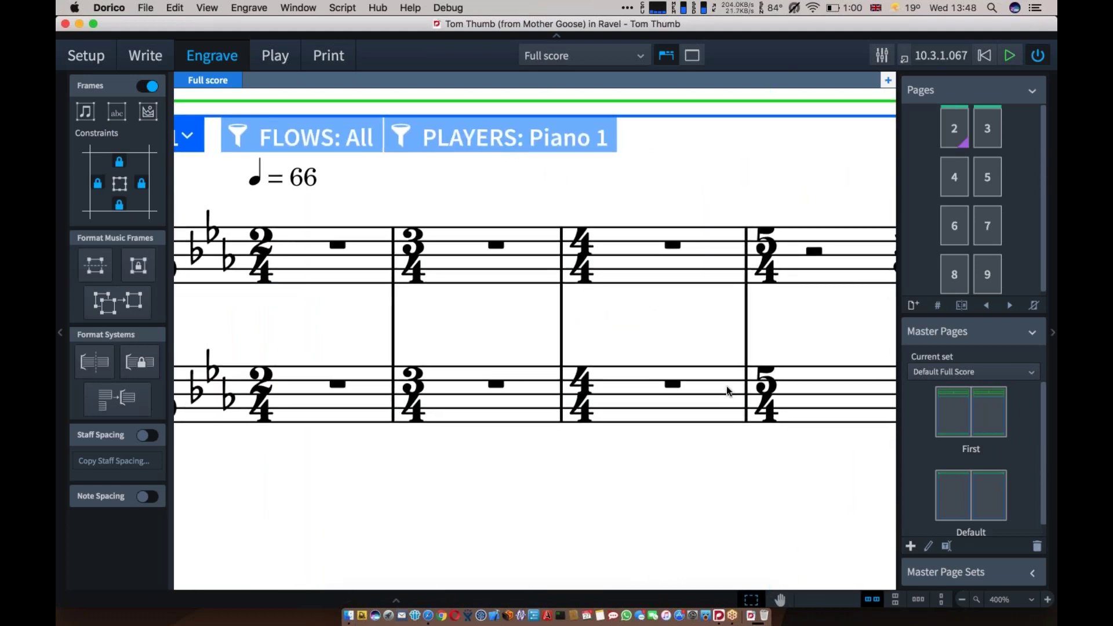
Open the First master page for editing and examine the text frames and the player filter of its Secondo music frame
double_click(958, 414)
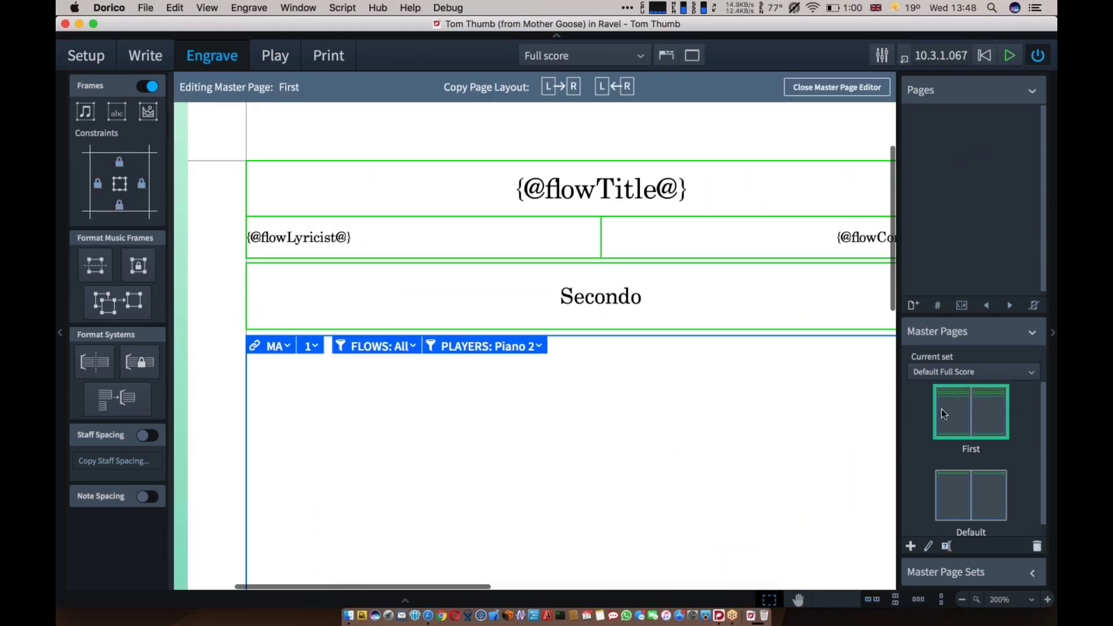
scroll(558, 297, "up", 2)
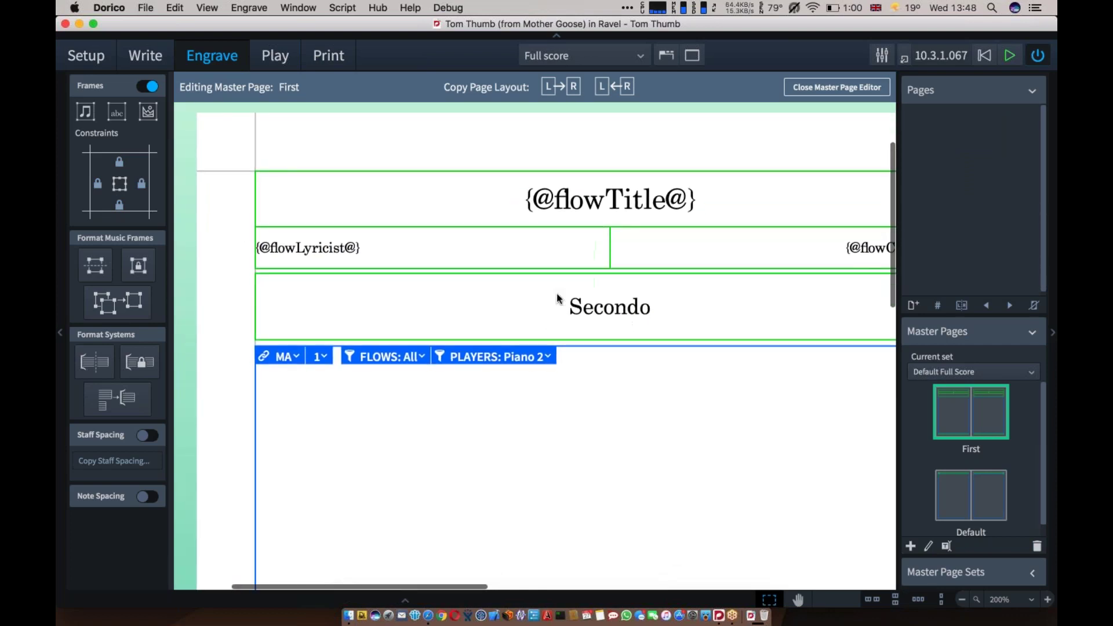
scroll(557, 298, "right", 1)
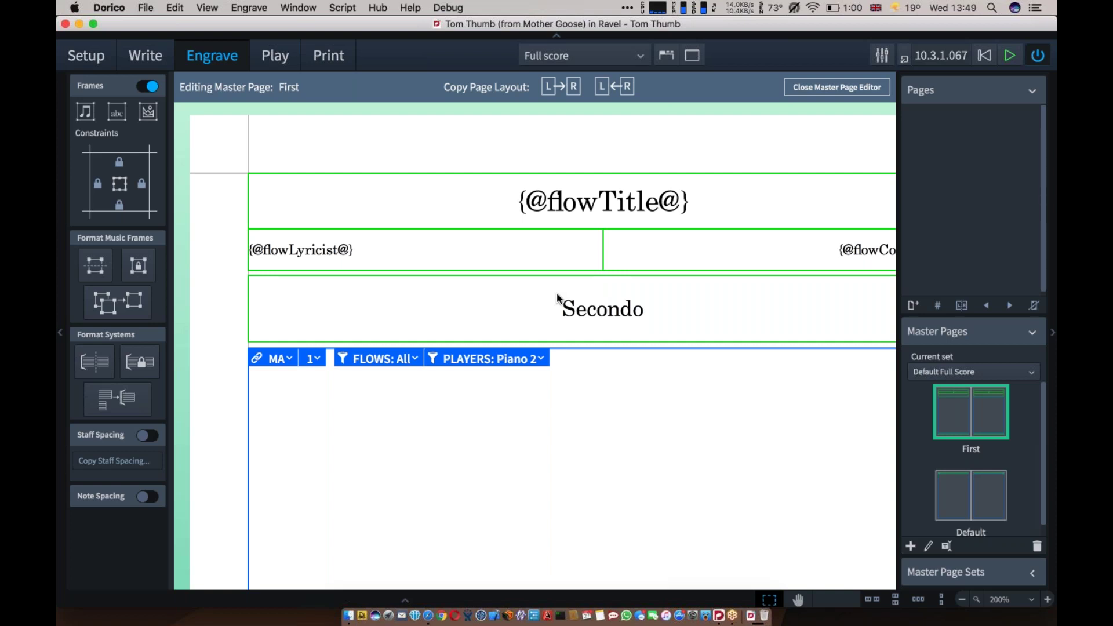
Examine the player filter choices of the facing Secondo and Primo music frames on the First master page
scroll(557, 297, "down", 2)
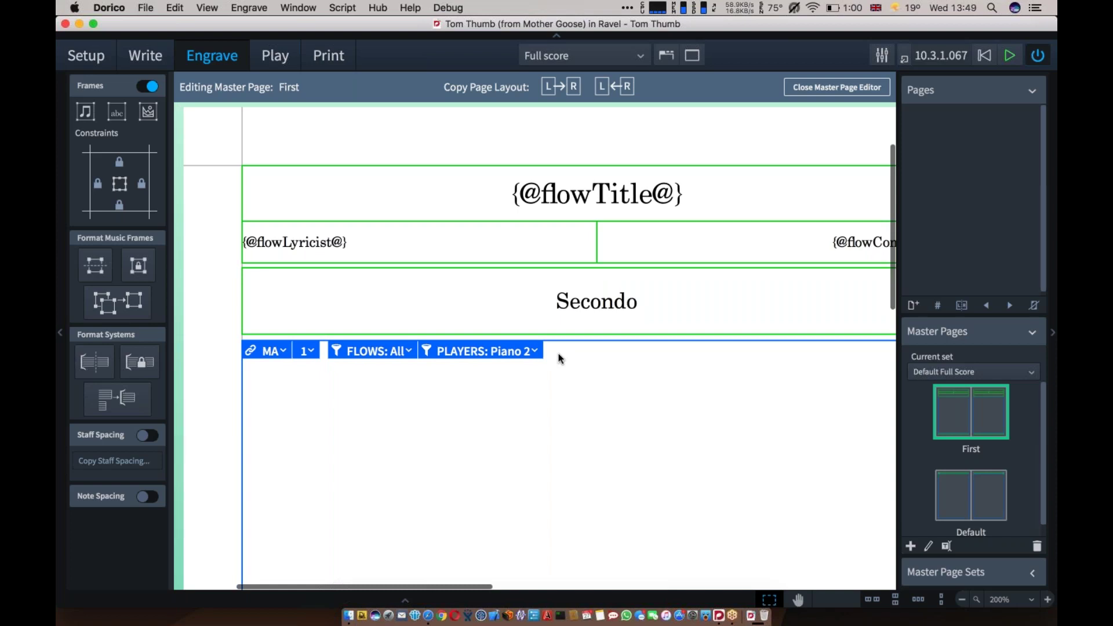
scroll(559, 359, "down", 3)
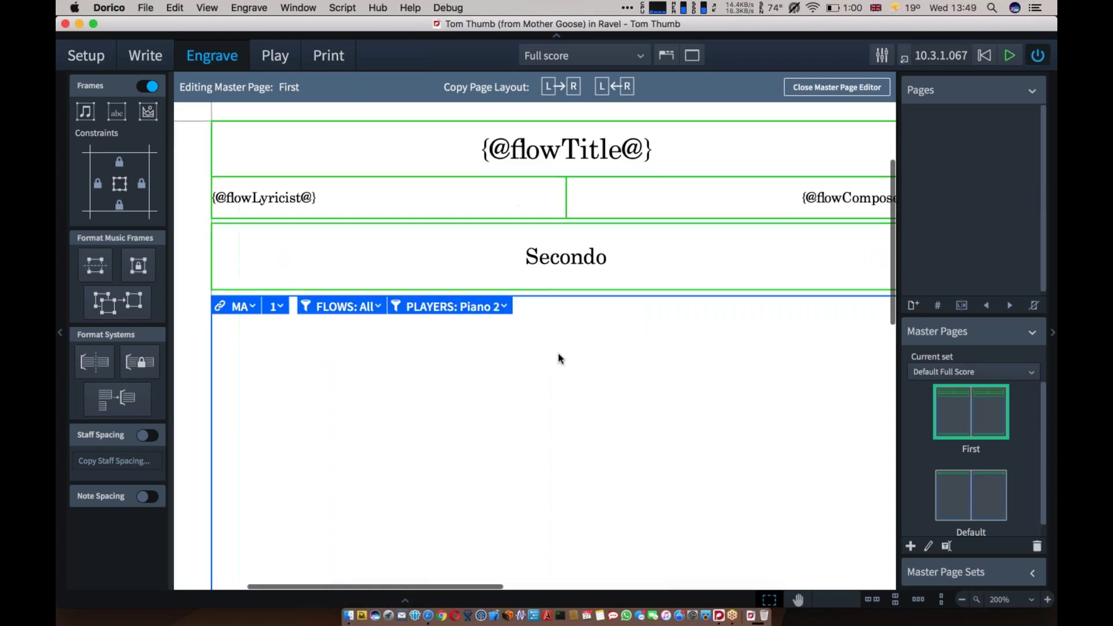
left_click(473, 308)
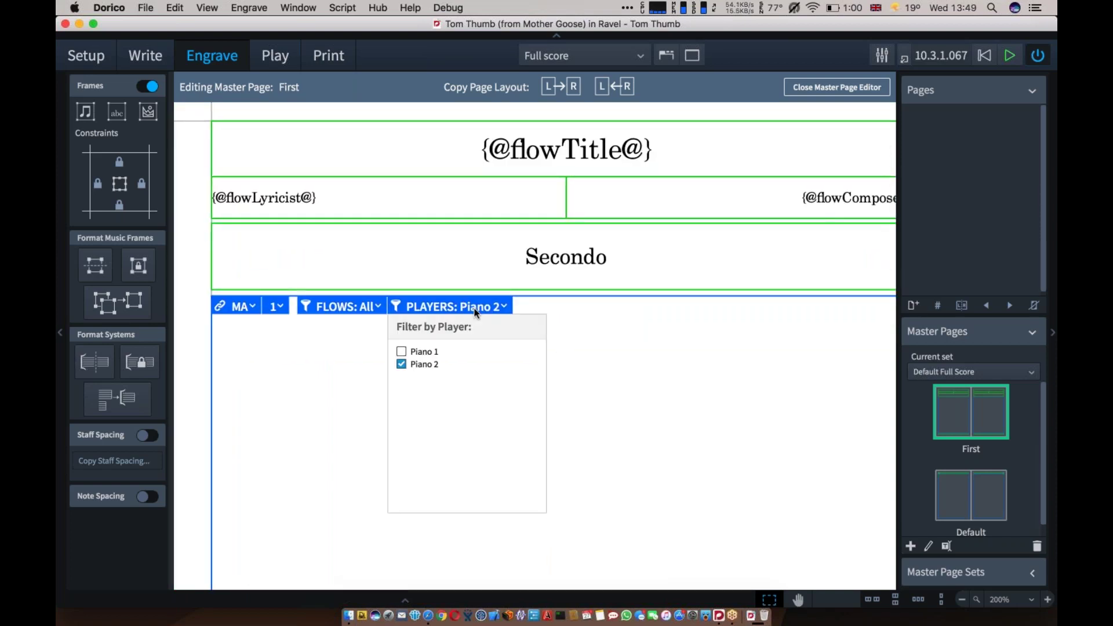
left_click(713, 352)
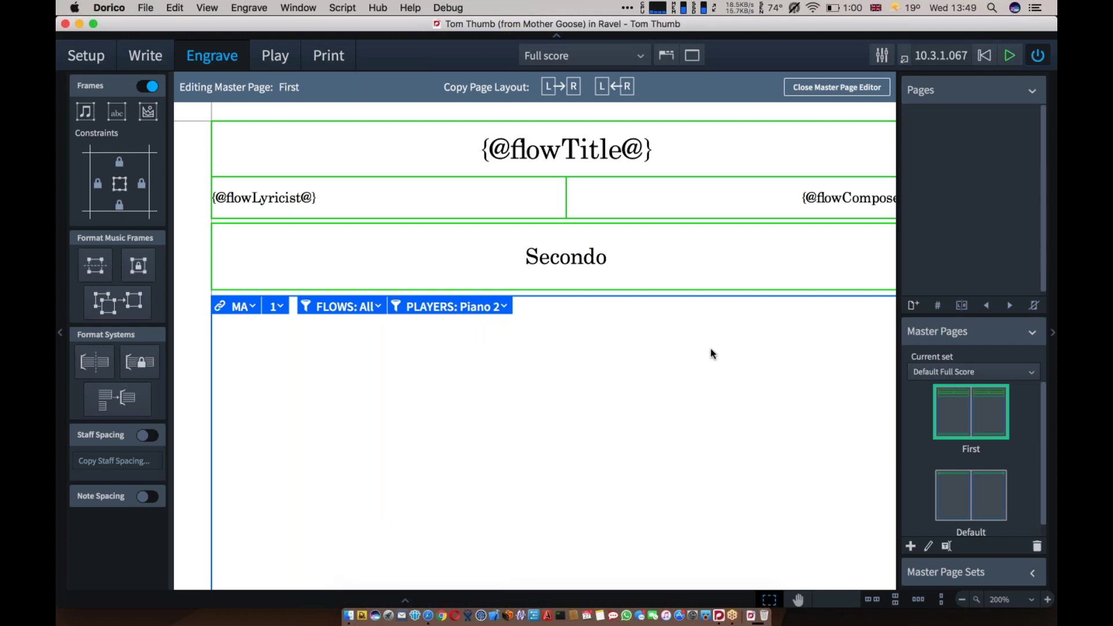
scroll(713, 353, "right", 10)
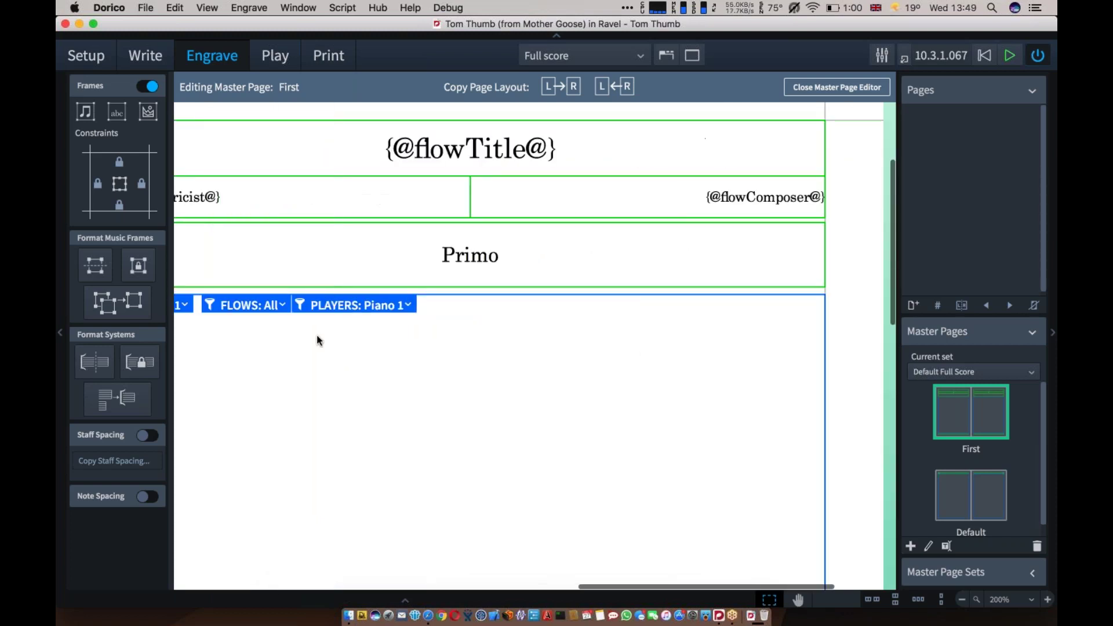
left_click(412, 306)
left_click(576, 345)
Close the master page editor and look over the facing Secondo and Primo pages of the score
left_click(841, 84)
scroll(419, 366, "down", 5)
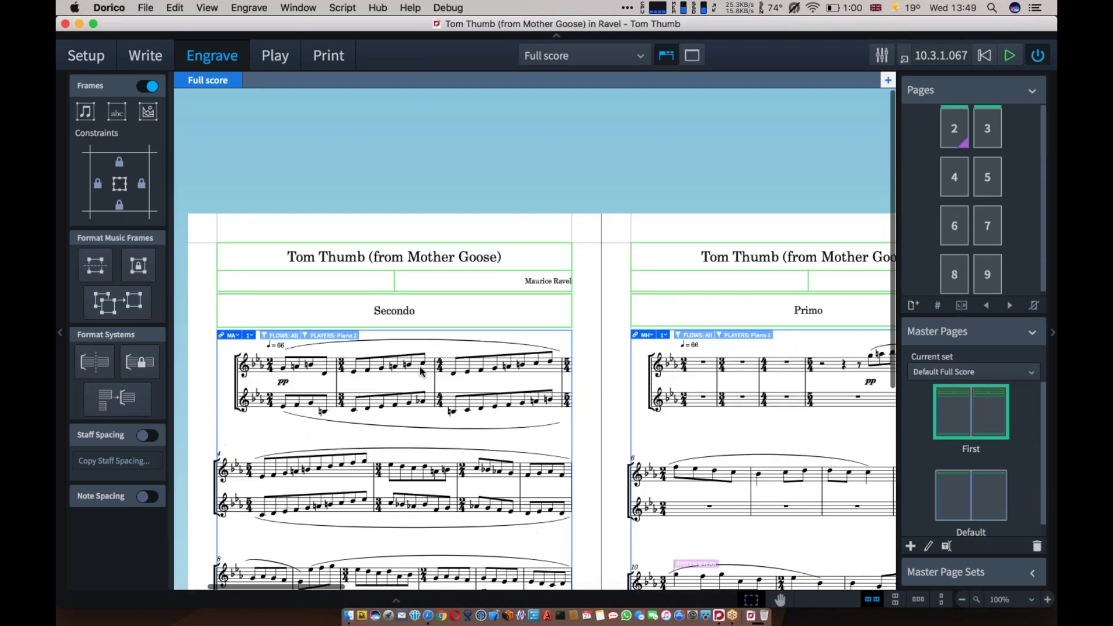
scroll(420, 368, "right", 10)
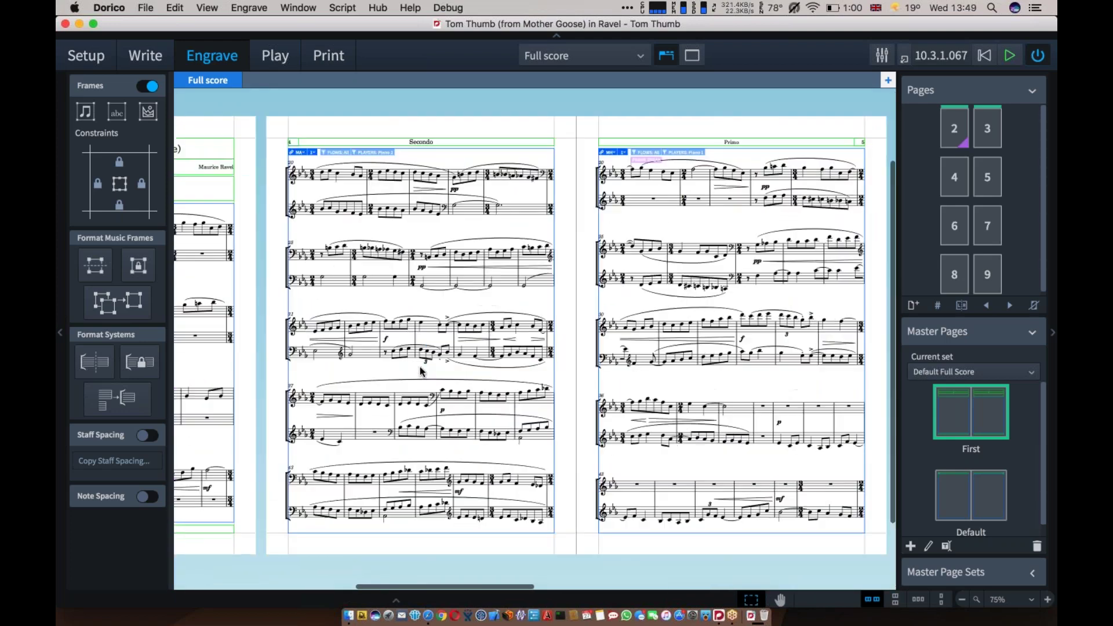
scroll(420, 366, "right", 5)
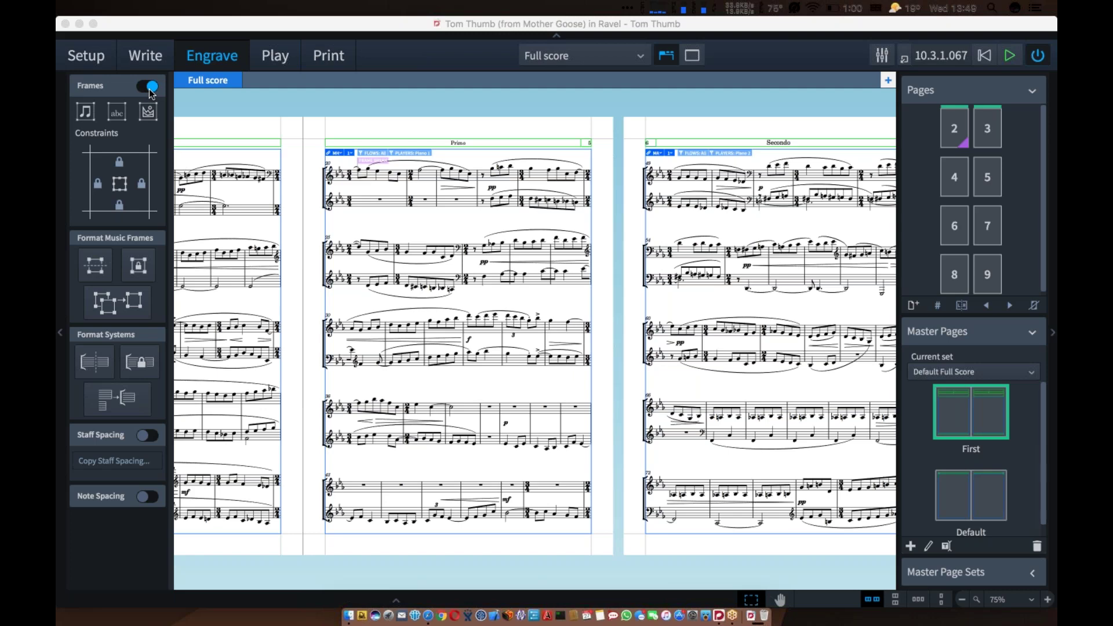
Draw a small square graphics frame beside the Tom Thumb title on the first Primo page
left_click(145, 113)
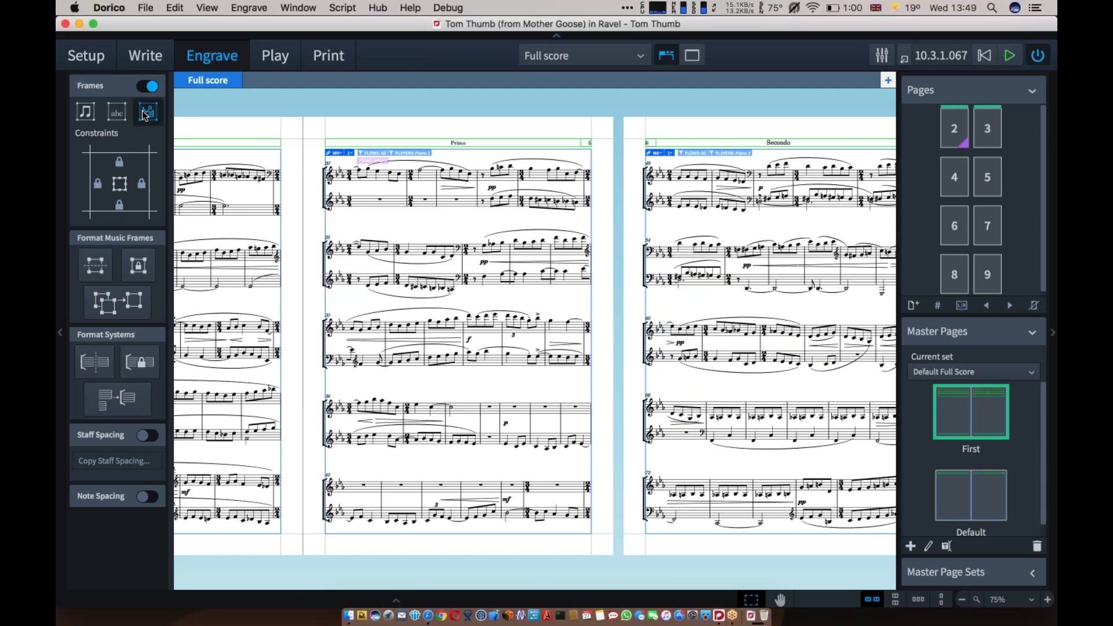
scroll(347, 172, "left", 2)
scroll(348, 172, "left", 5)
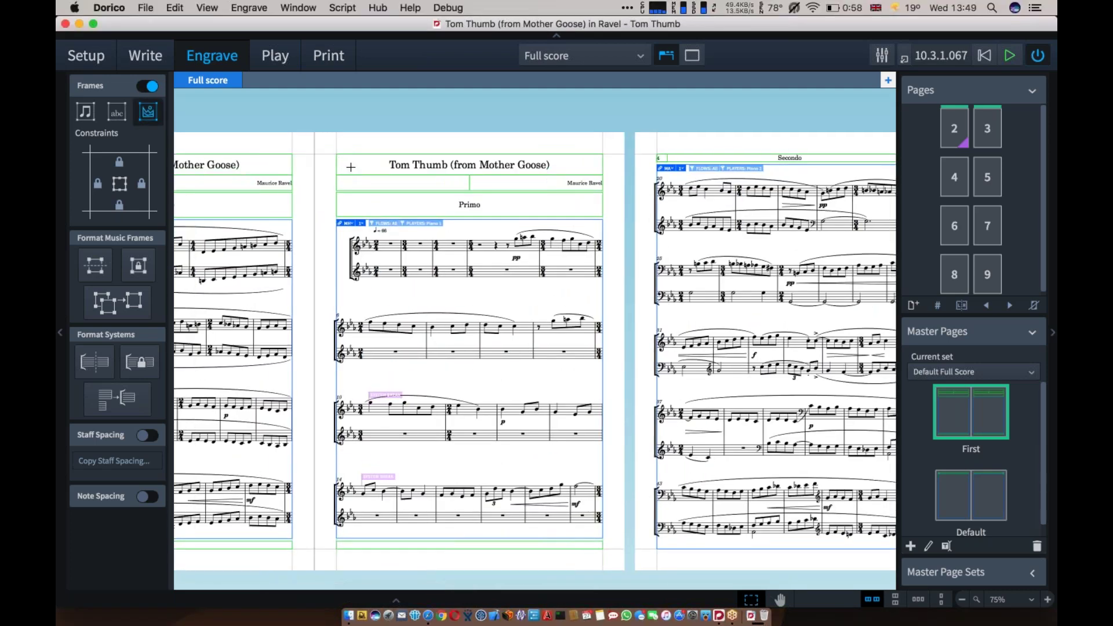
left_click_drag(392, 201, 384, 210)
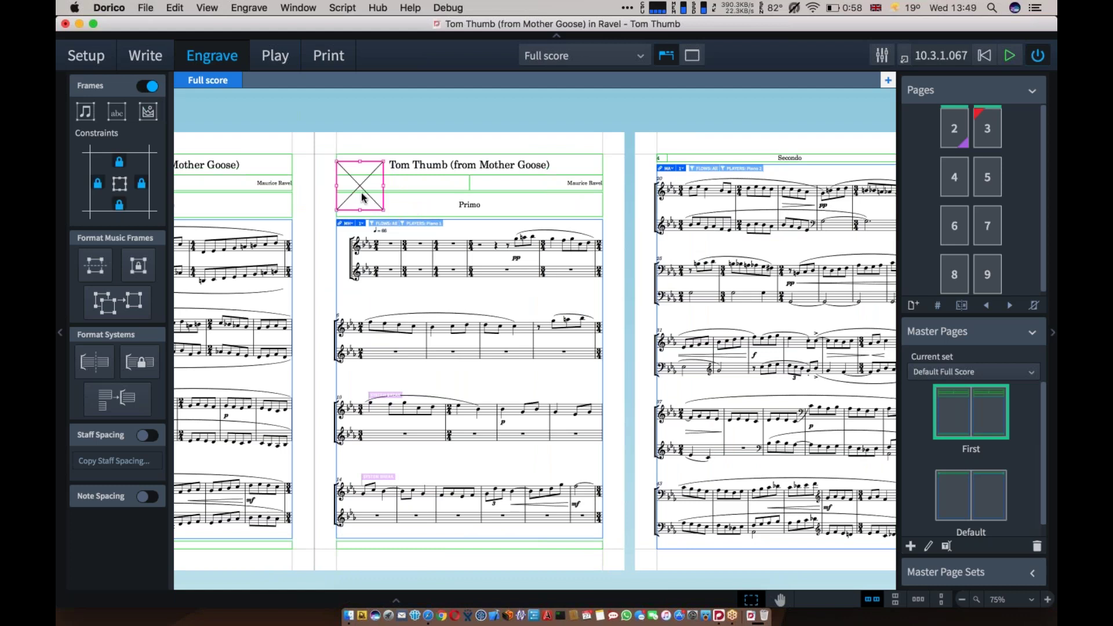
double_click(360, 184)
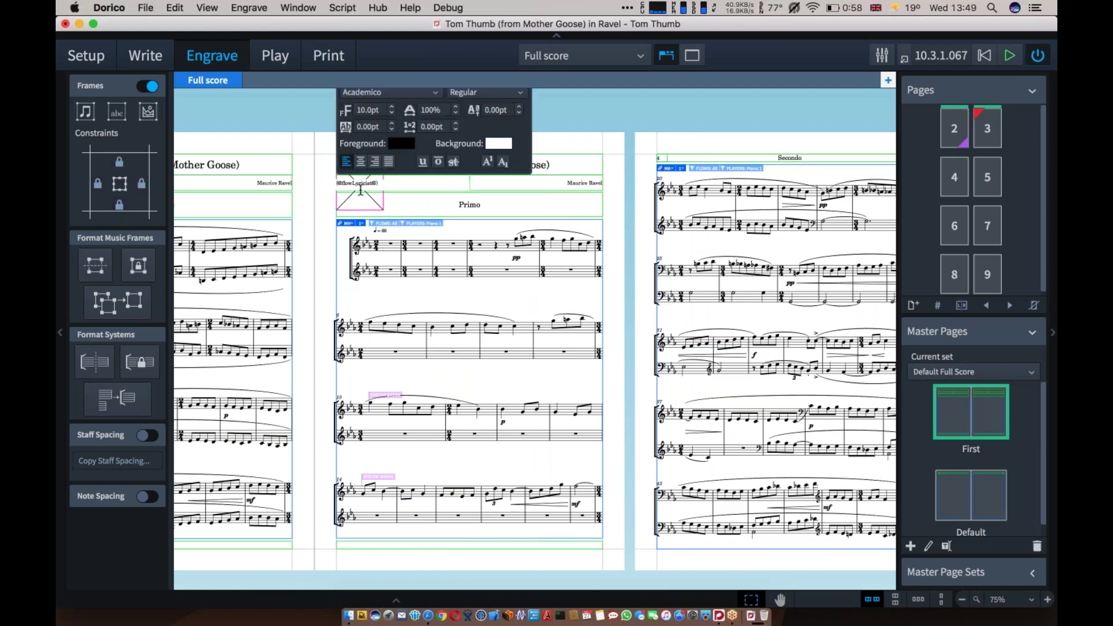
key("Escape")
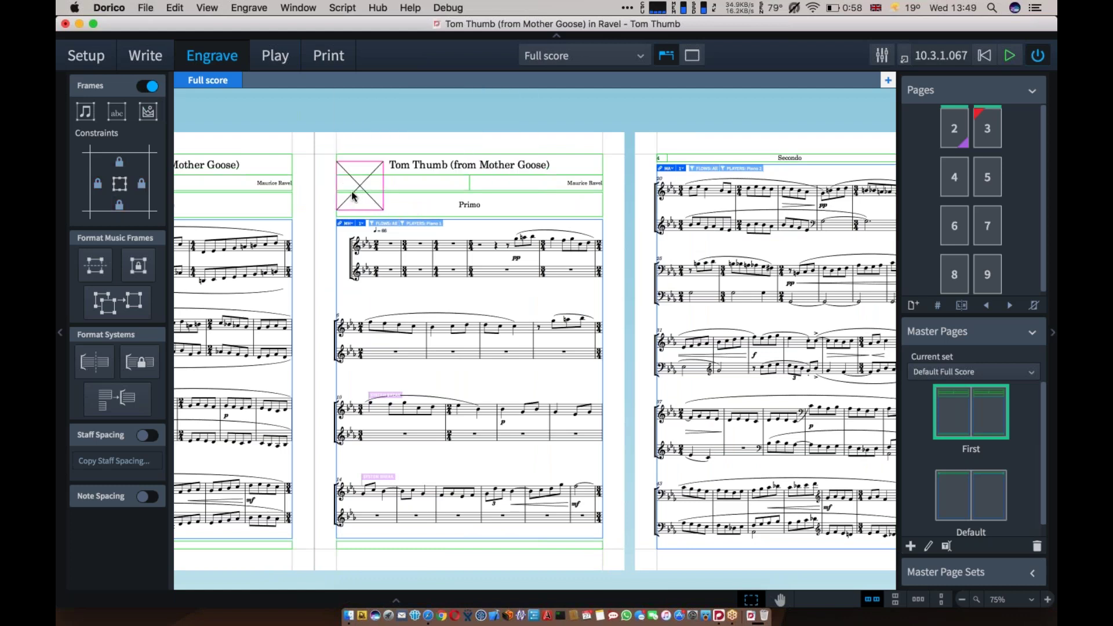
double_click(343, 192)
key("Escape")
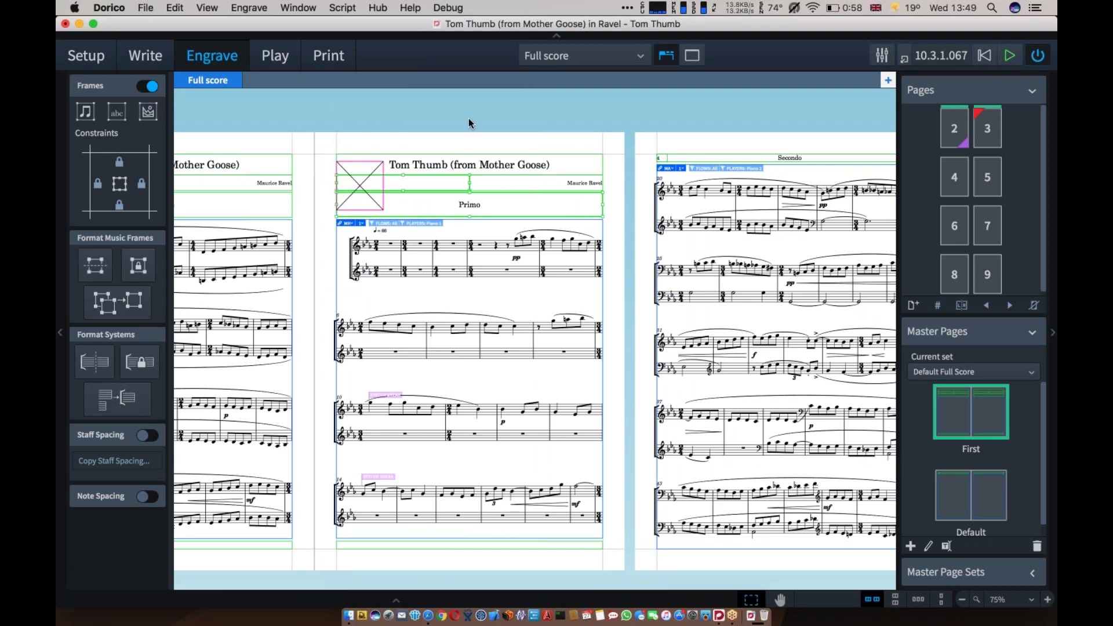
Switch from frame editing to staff spacing, and move the second system on the first Primo page up and back down
left_click(149, 88)
left_click(144, 435)
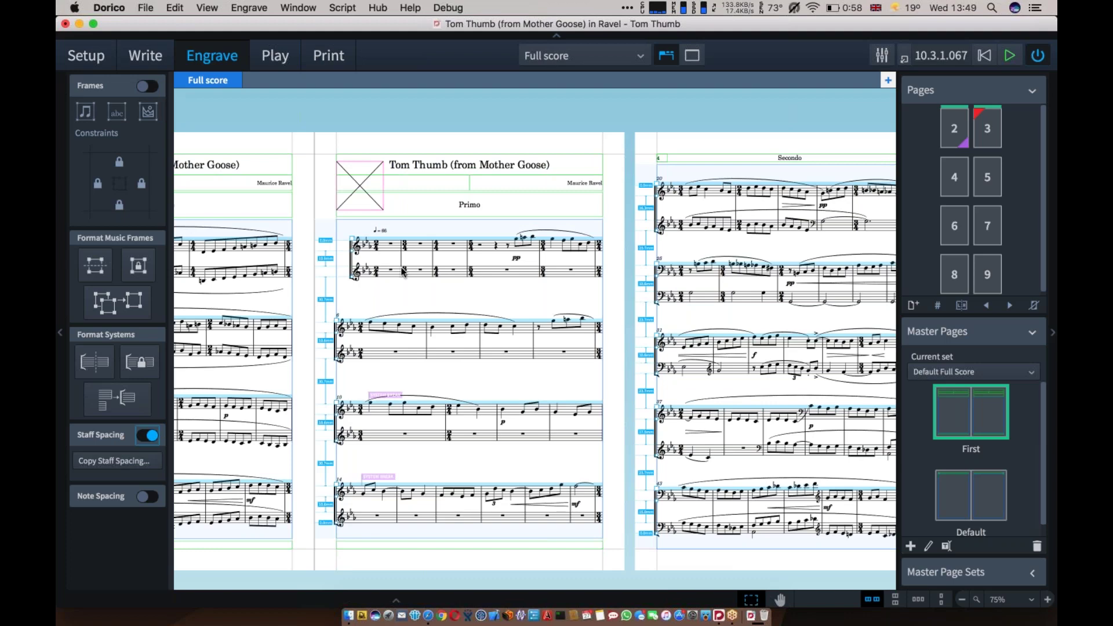
left_click(337, 324)
left_click_drag(337, 325, 335, 295)
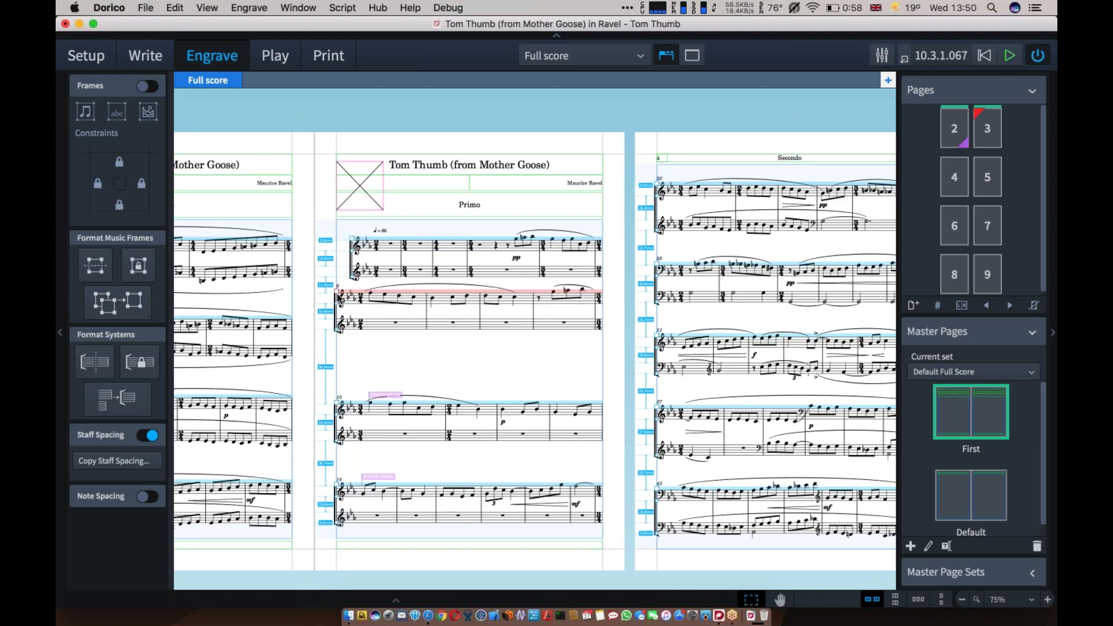
left_click_drag(337, 299, 338, 324)
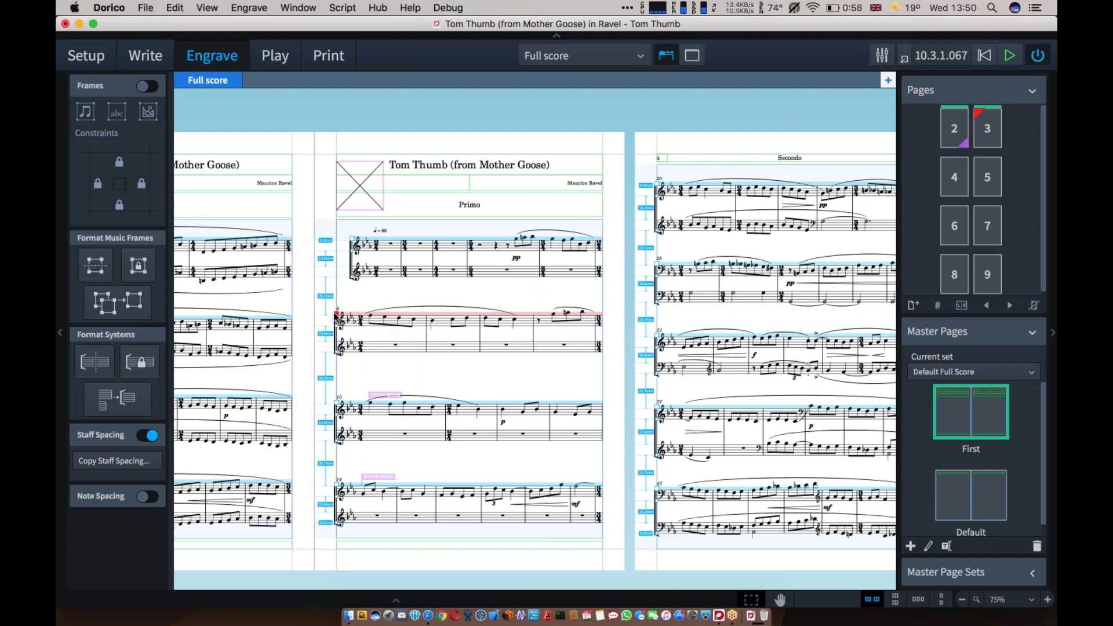
Try moving the bar 6 Primo system far down the page, undo that move, and nudge the system down and back up
left_click_drag(336, 317, 355, 390)
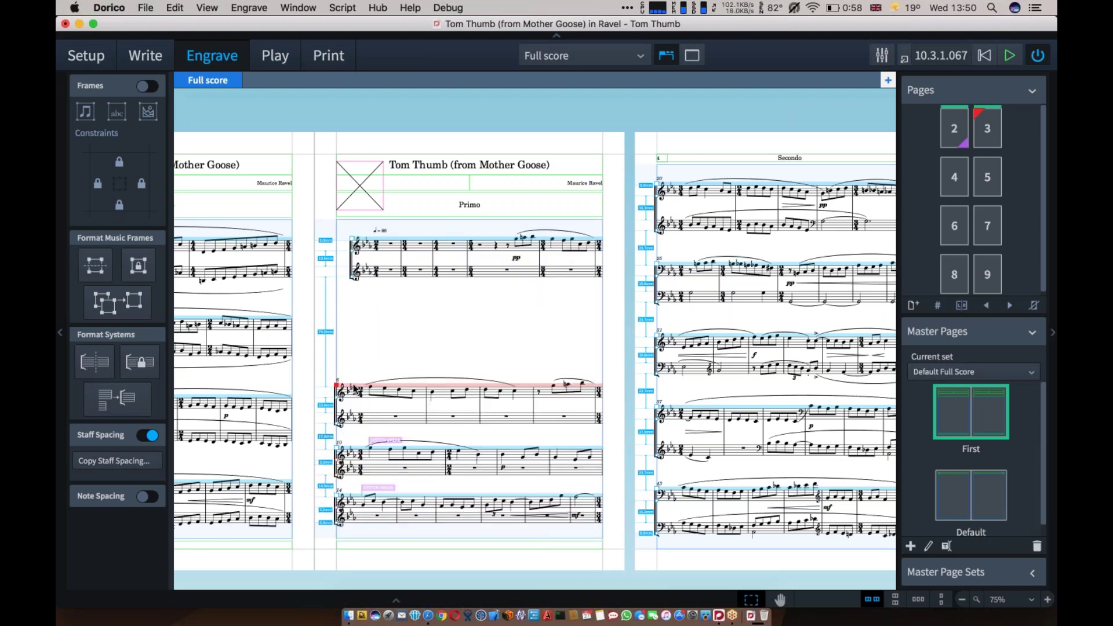
key("super+z")
key("alt+Down")
key("alt+Down")
key("alt+Down")
key("alt+Down")
key("alt+Down")
key("alt+Down")
key("alt+Up")
key("alt+Up")
key("alt+Up")
key("alt+Up")
key("alt+Up")
key("alt+Up")
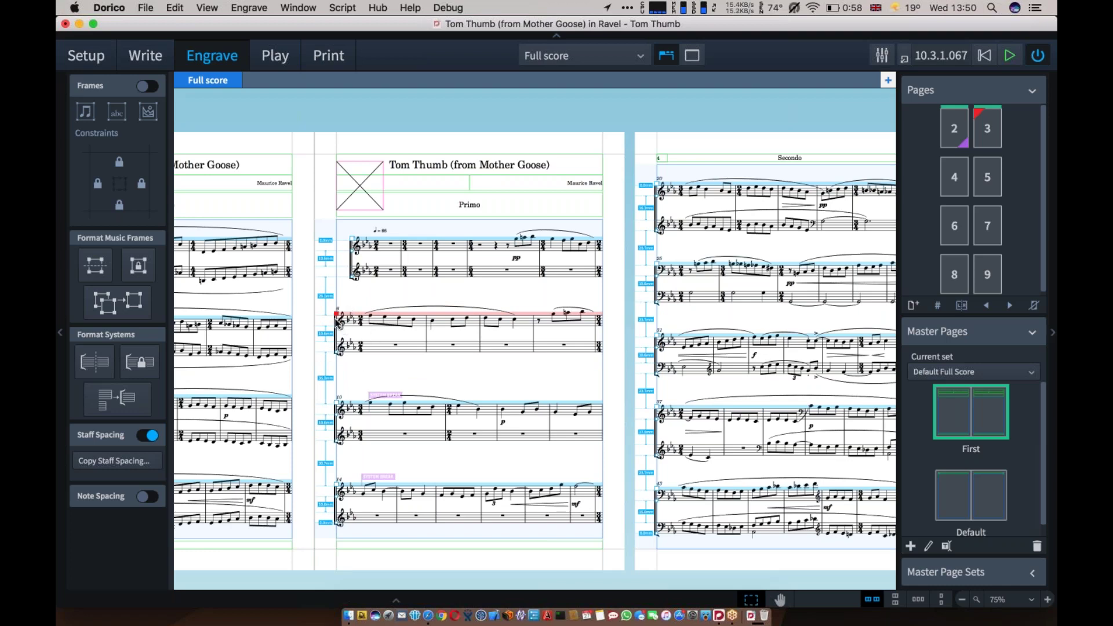
Inspect the staff distances around the bar 6 Primo system at 200% zoom and reset that system's vertical spacing
scroll(338, 322, "up", 10)
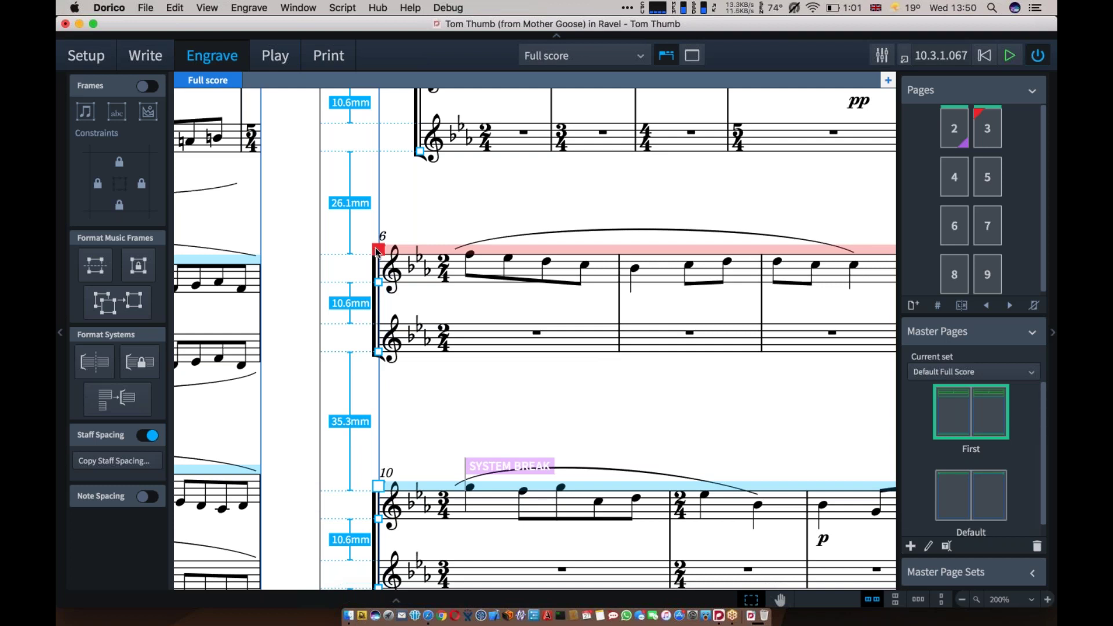
left_click(377, 251)
scroll(440, 239, "right", 5)
scroll(440, 242, "right", 5)
scroll(439, 243, "down", 1)
Switch from staff spacing to note spacing and examine the spacing handles and system fullness on the Primo and following Secondo pages
left_click(150, 436)
left_click(148, 496)
scroll(662, 212, "up", 4)
scroll(662, 212, "left", 2)
scroll(662, 213, "up", 3)
scroll(663, 213, "right", 1)
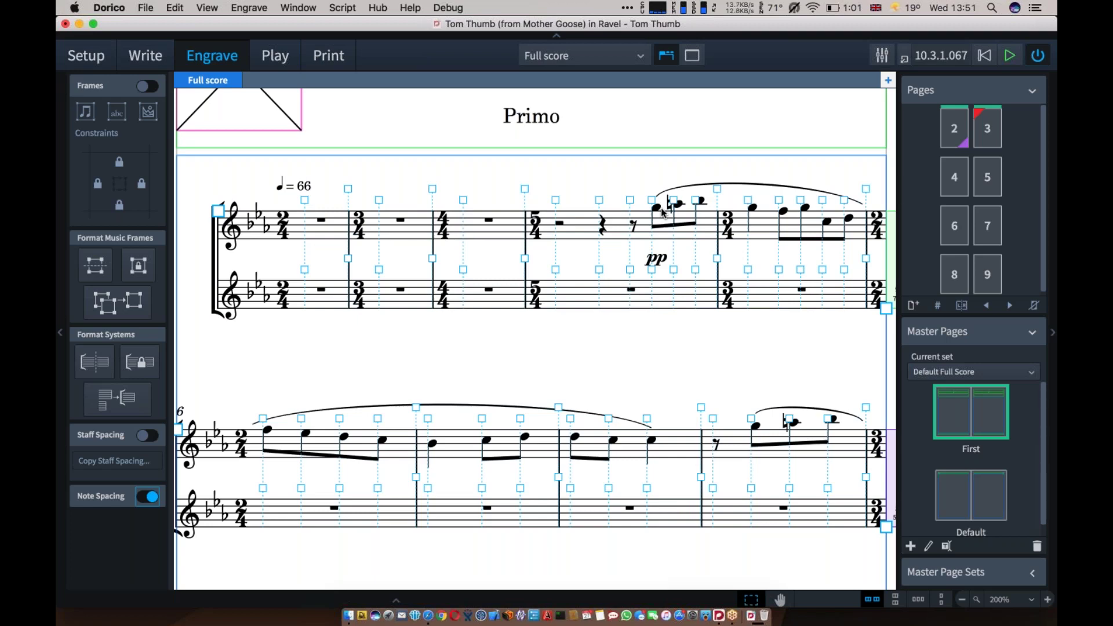
scroll(662, 212, "down", 10)
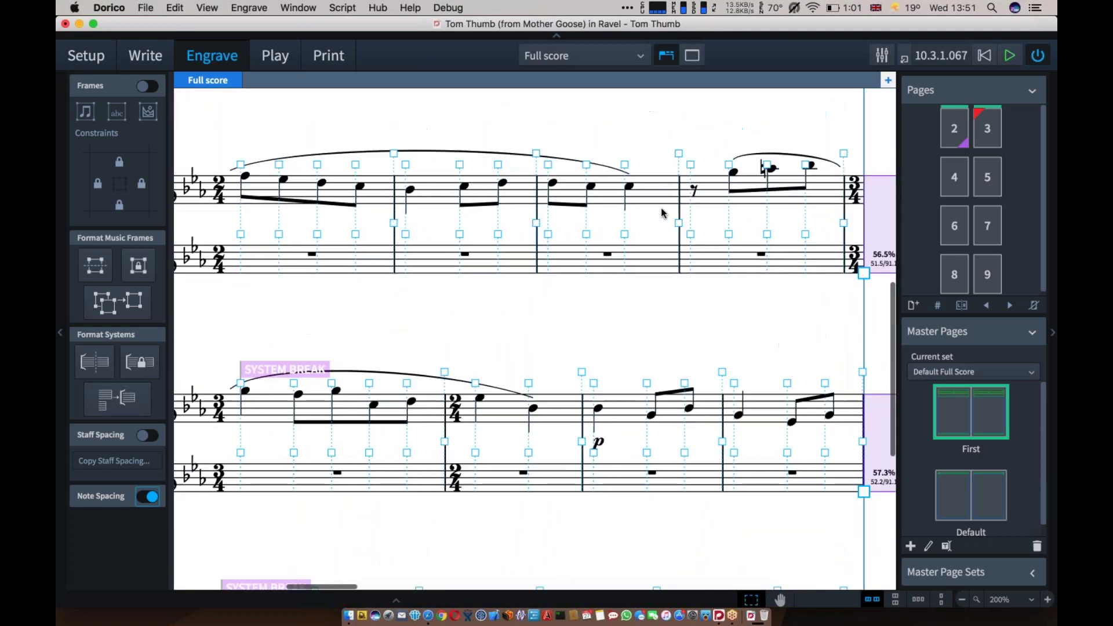
scroll(662, 213, "down", 3)
scroll(662, 212, "right", 10)
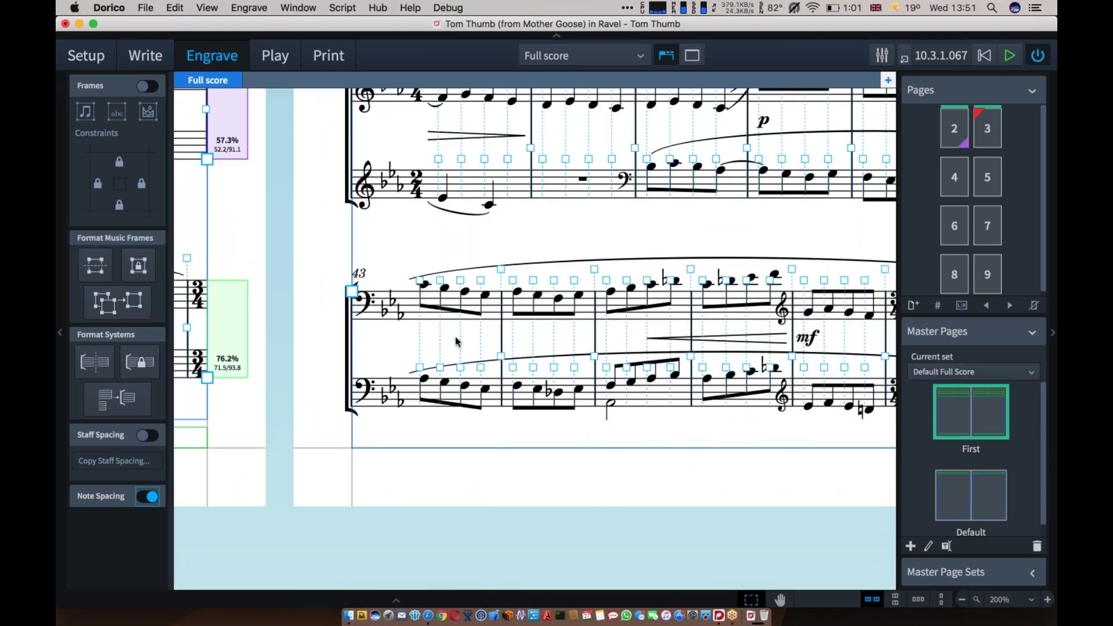
Insert a system break at bar 43 on the Secondo page
left_click(512, 281)
key("shift+s")
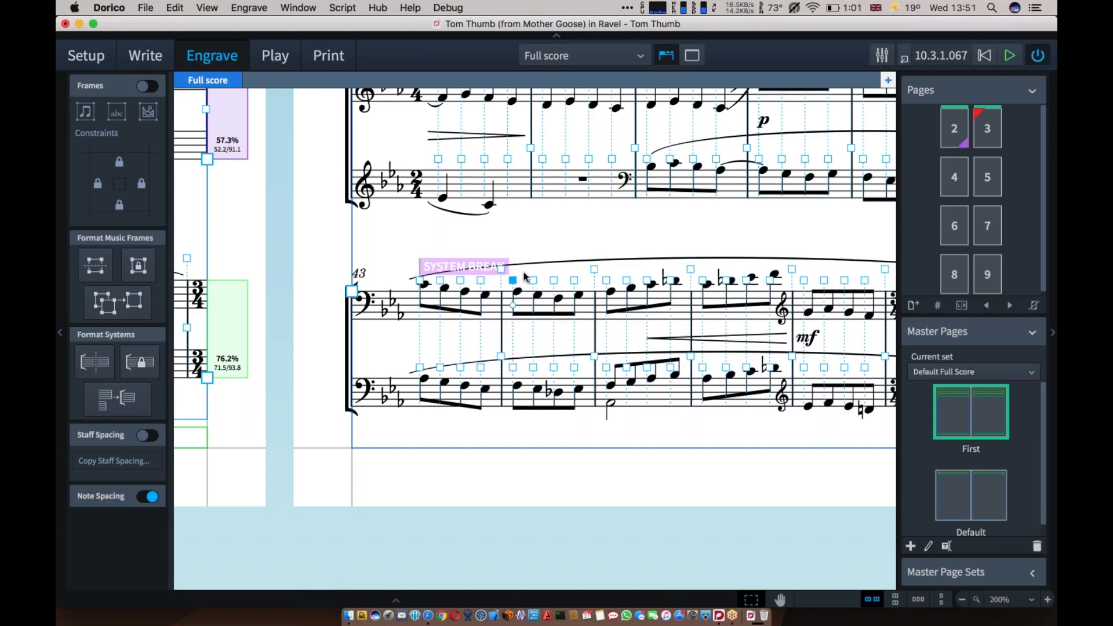
Select the upper-staff spacing handles across bar 44 of the Secondo part and widen their note spacing
left_click_drag(498, 235, 599, 332)
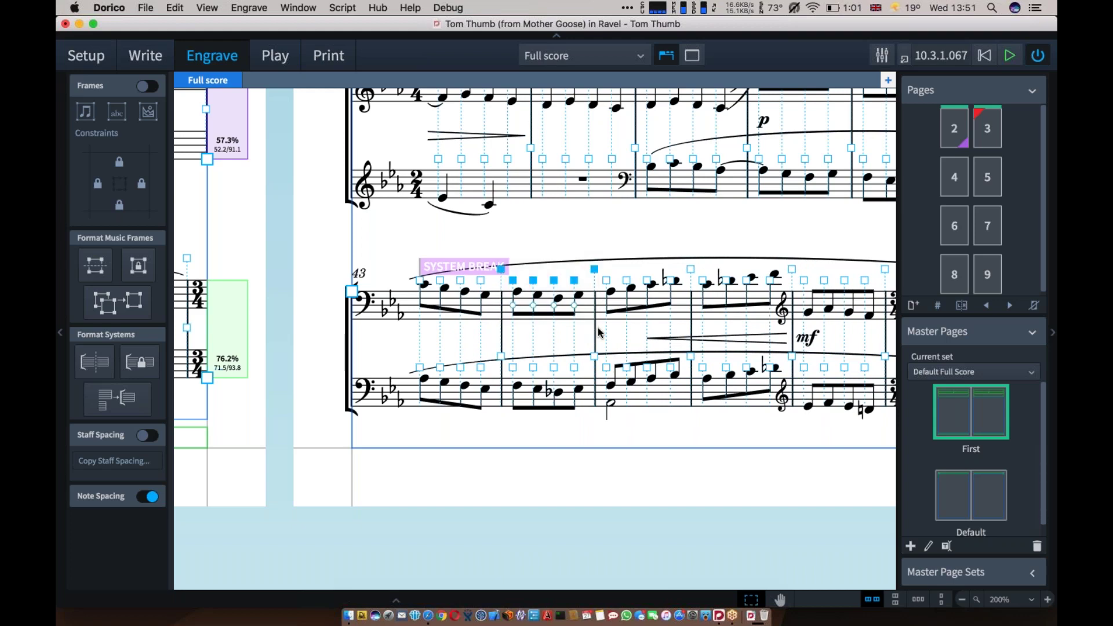
key("alt+Right")
key("alt+Right")
key("alt+Right")
key("alt+Right")
key("alt+Right")
key("alt+Right")
key("alt+Right")
key("alt+Right")
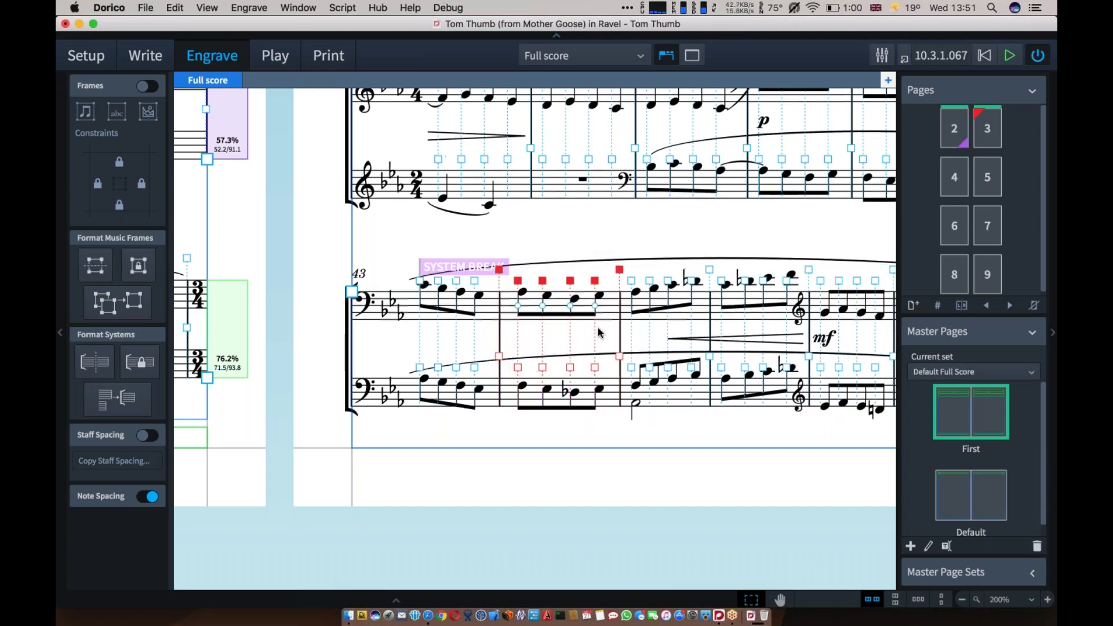
Undo the note spacing changes around bar 44 and turn note spacing off
key("Escape")
left_click(631, 283)
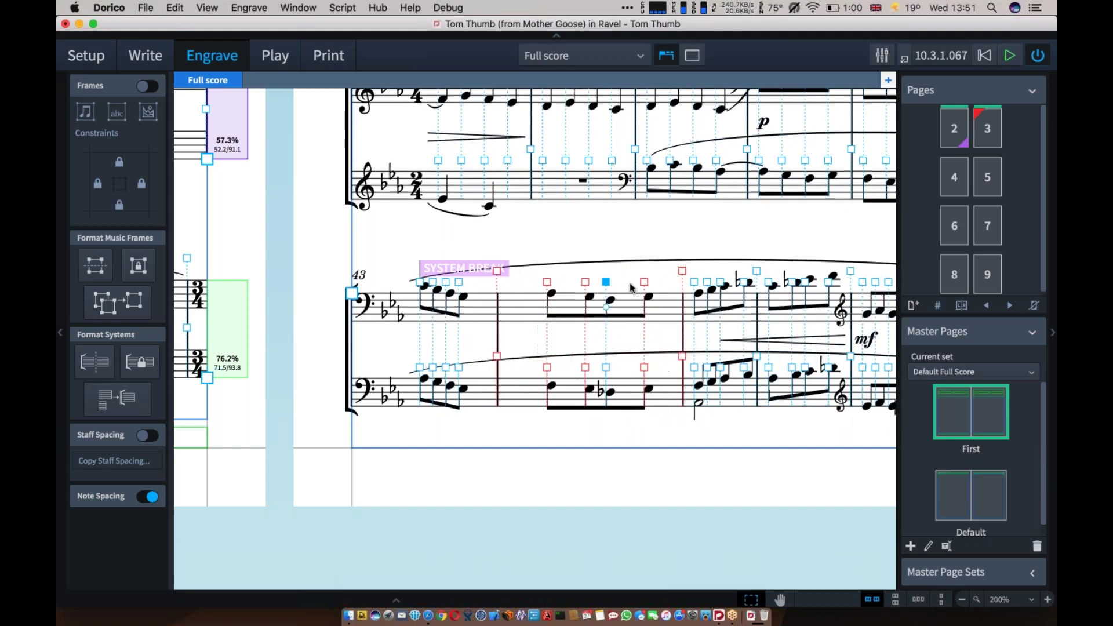
left_click_drag(478, 240, 719, 343)
key("super+z")
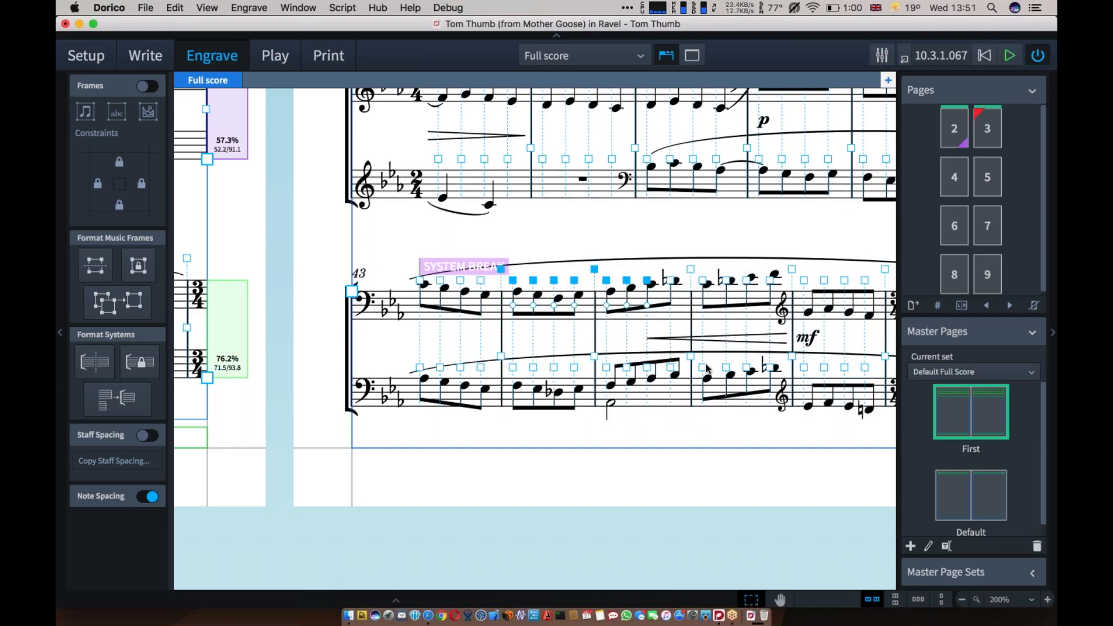
left_click(148, 496)
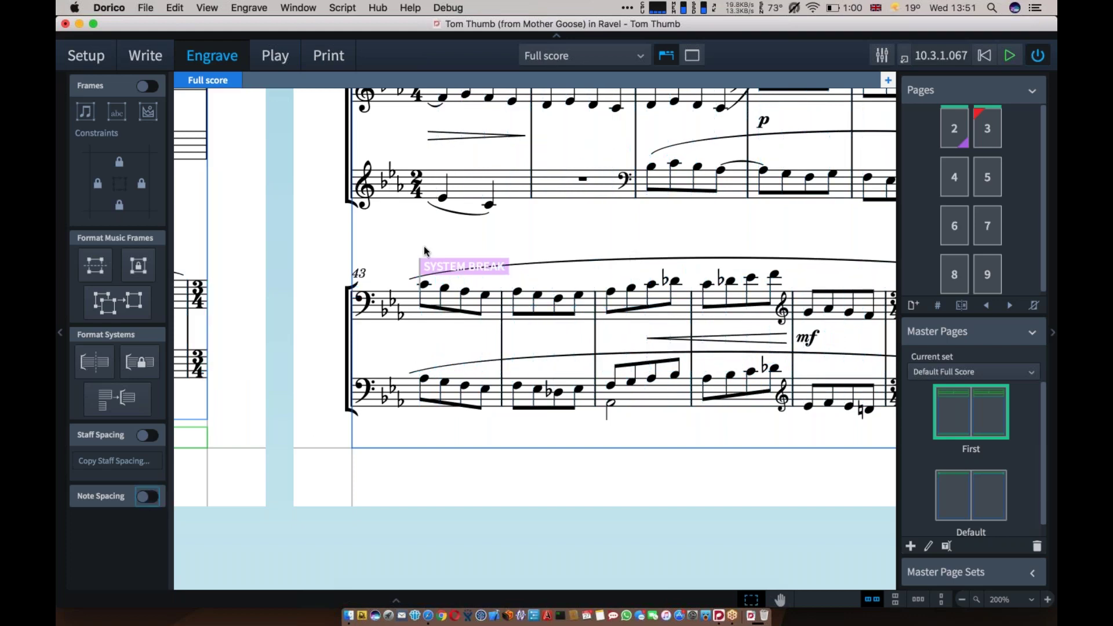
Close the Tom Thumb project without saving and open the recent project Chicken Chase.dorico
key("super+w")
key("super+d")
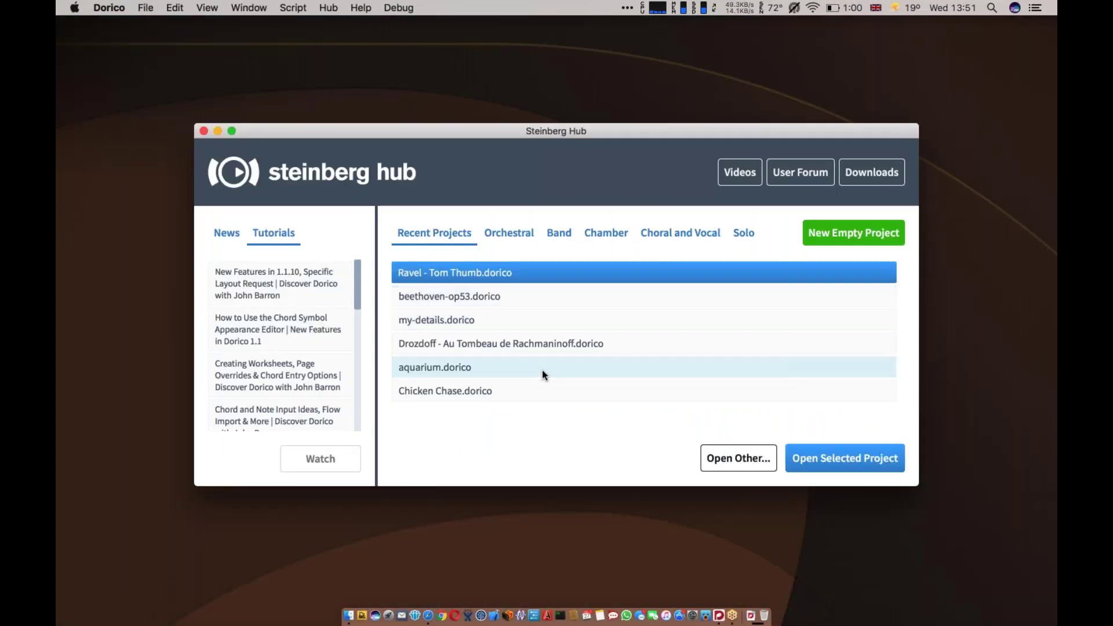
double_click(507, 390)
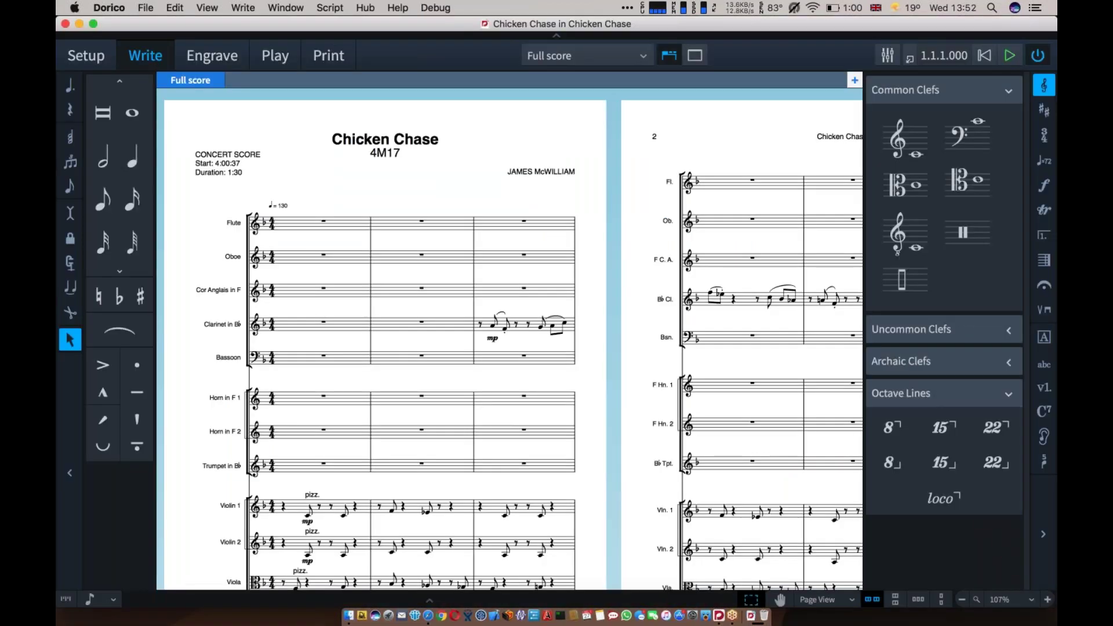
Look through the Chicken Chase full score and play it from the beginning
scroll(471, 238, "down", 10)
scroll(468, 203, "right", 5)
scroll(468, 202, "right", 15)
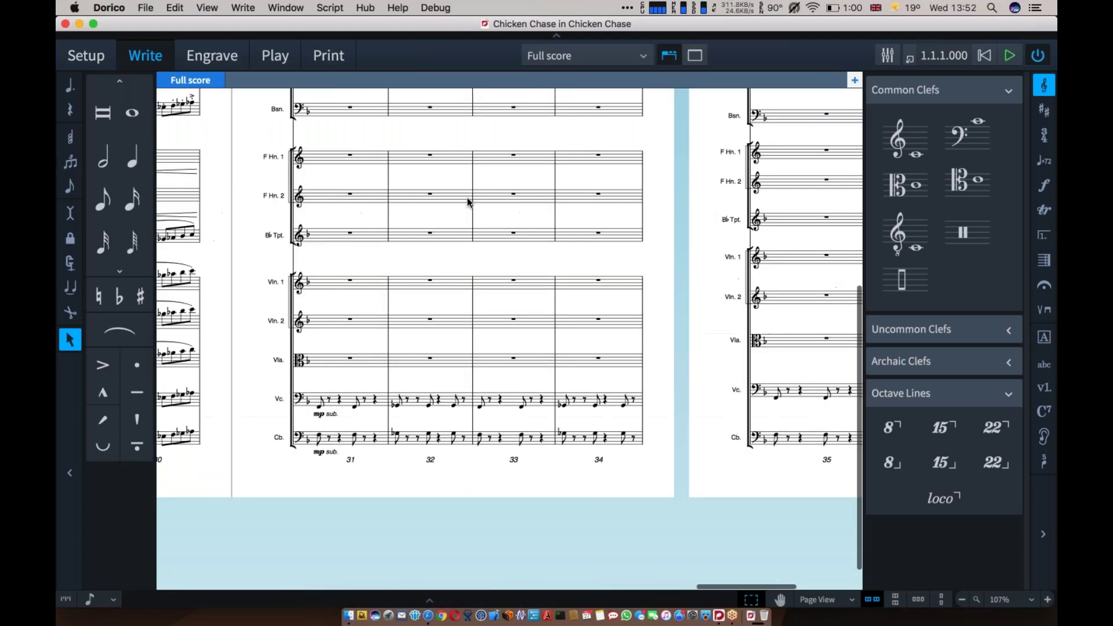
scroll(468, 202, "up", 10)
scroll(468, 203, "left", 10)
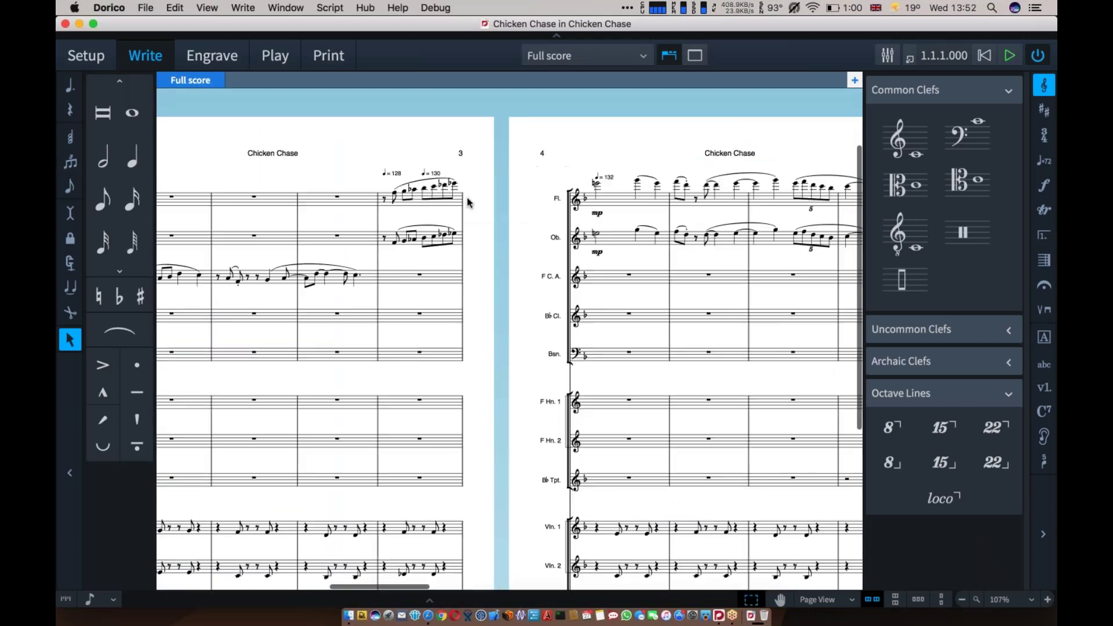
scroll(469, 203, "left", 10)
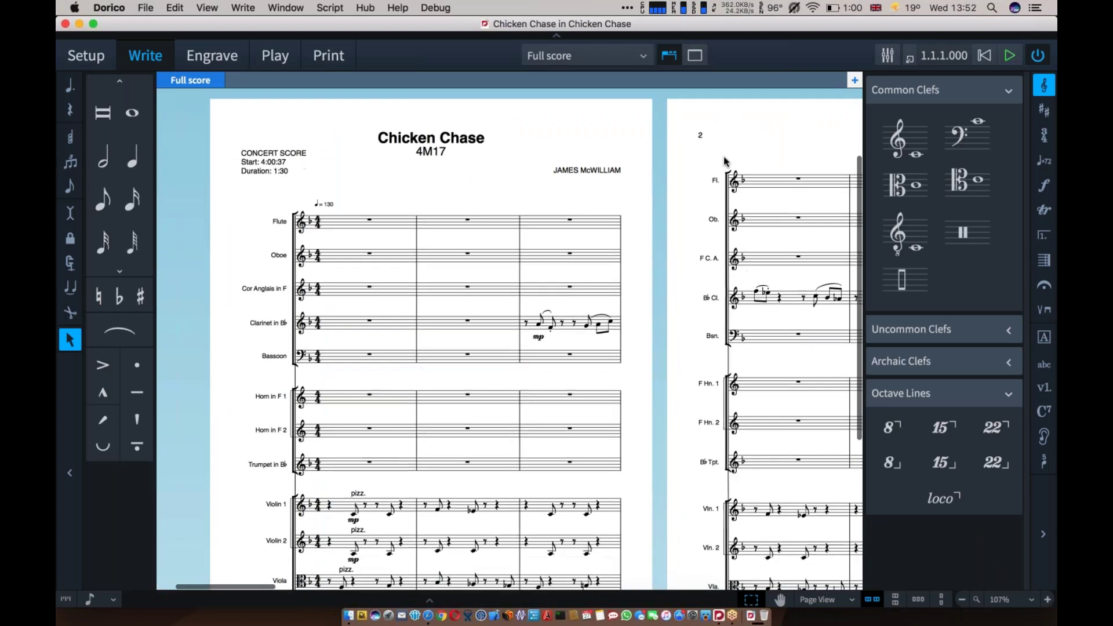
left_click(1010, 58)
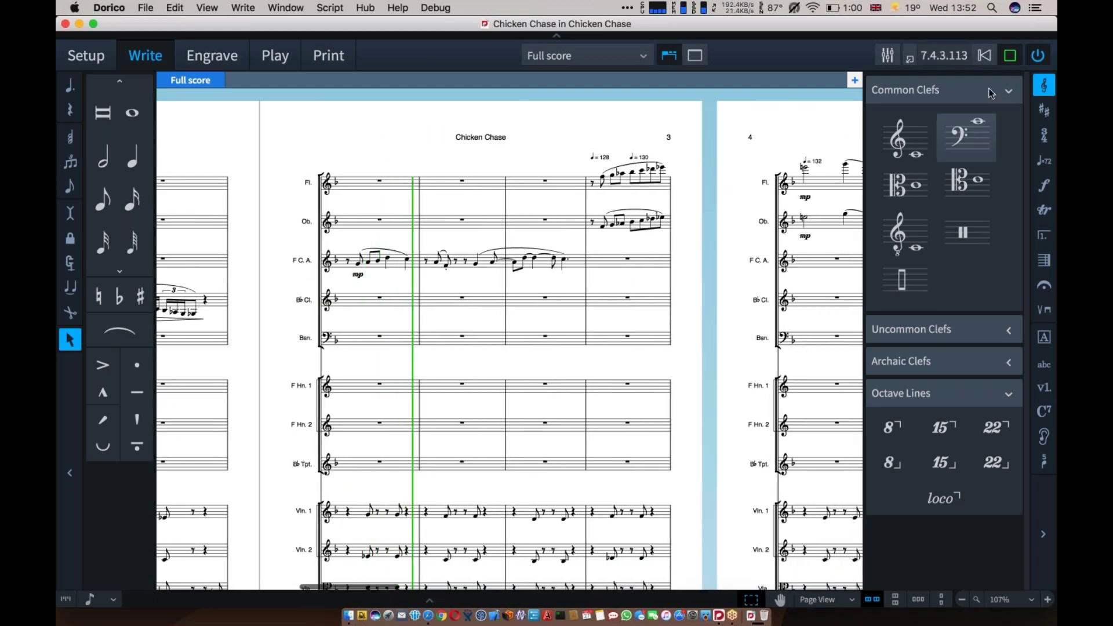
Stop playback and view the Flute, Oboe and Cor Anglais part layouts in turn
left_click(1009, 56)
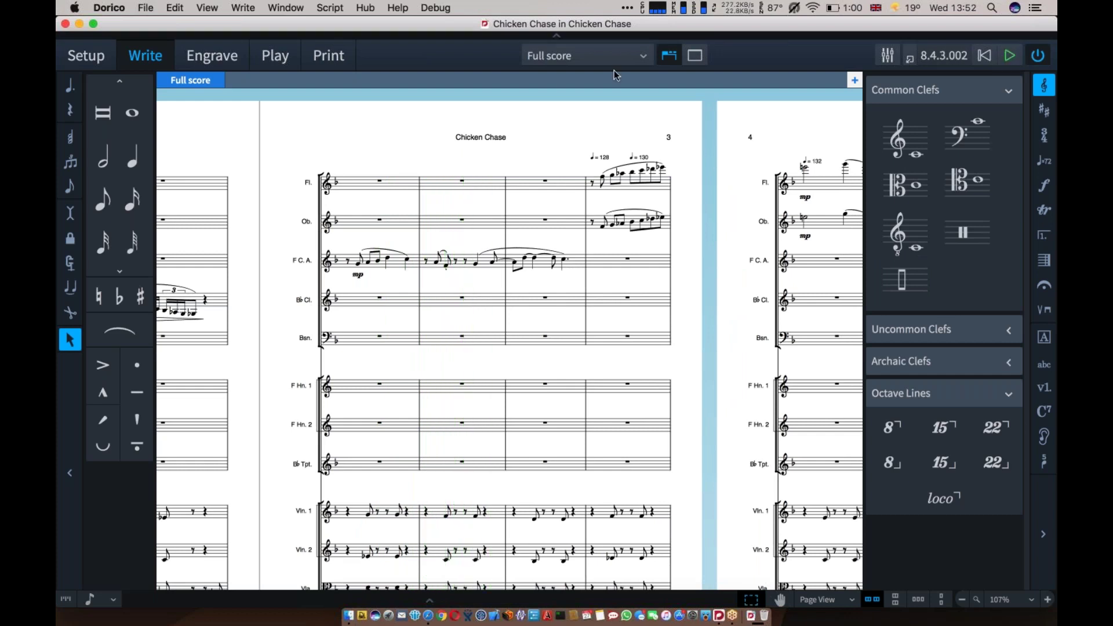
left_click(571, 56)
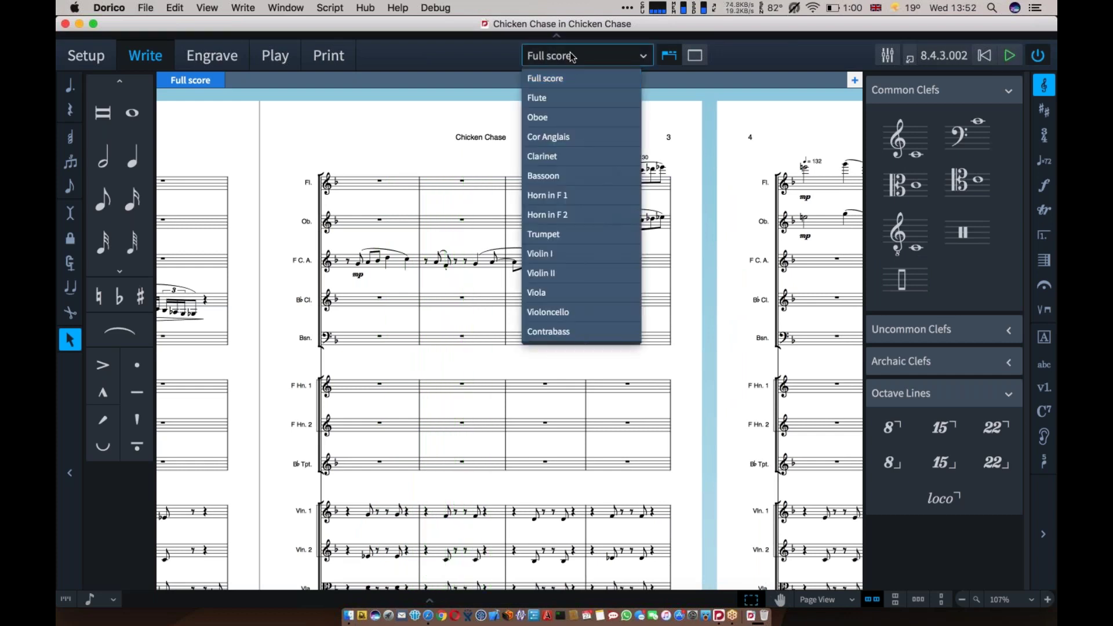
left_click(562, 98)
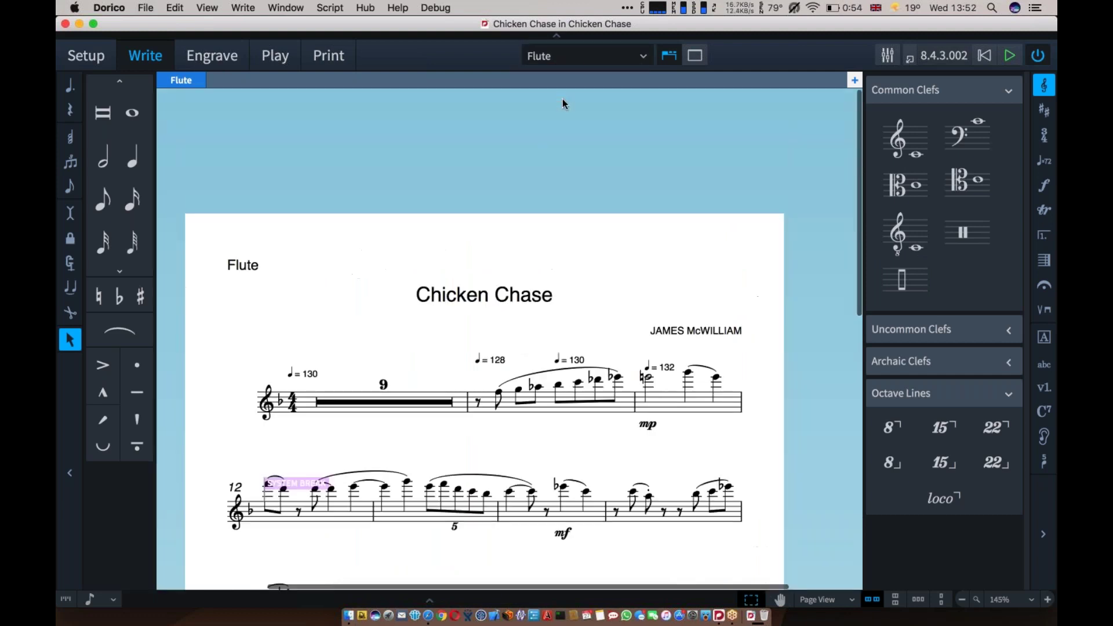
left_click(549, 54)
left_click(552, 113)
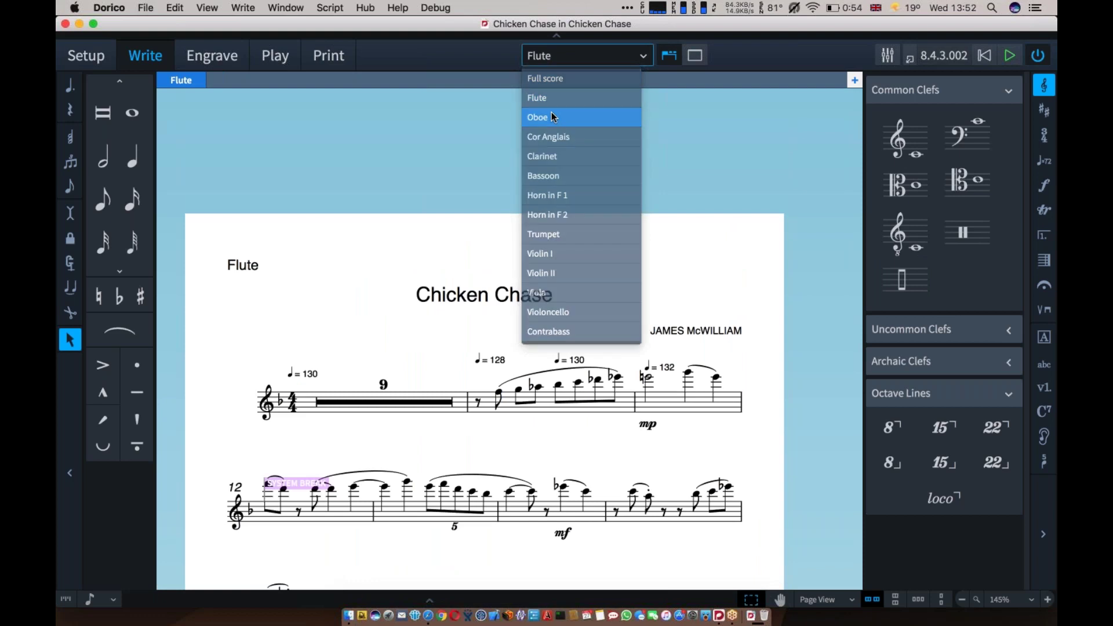
left_click(543, 58)
left_click(558, 136)
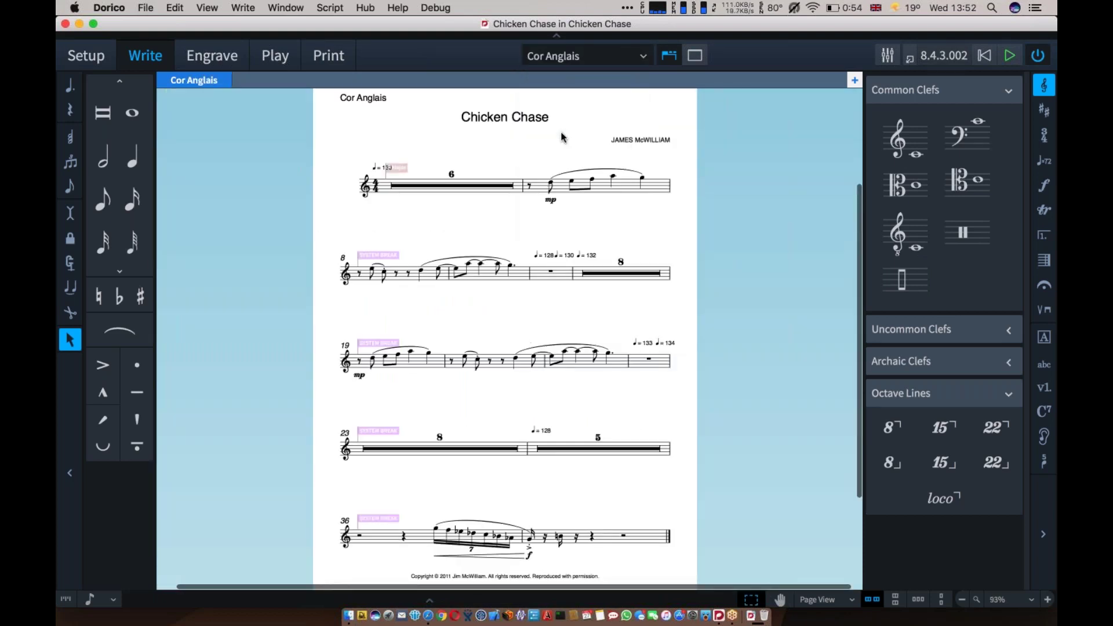
Open a second tab for the Cor Anglais part, set the first tab to the full score, and return to the Cor Anglais tab
left_click(855, 80)
left_click(723, 209)
left_click(184, 81)
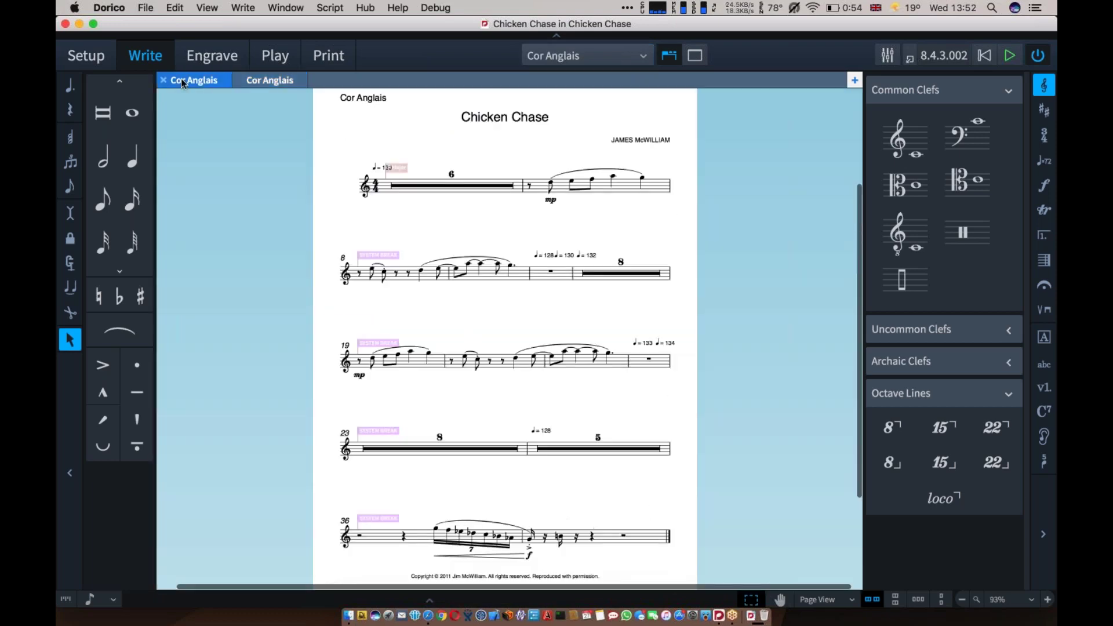
left_click(594, 58)
left_click(589, 75)
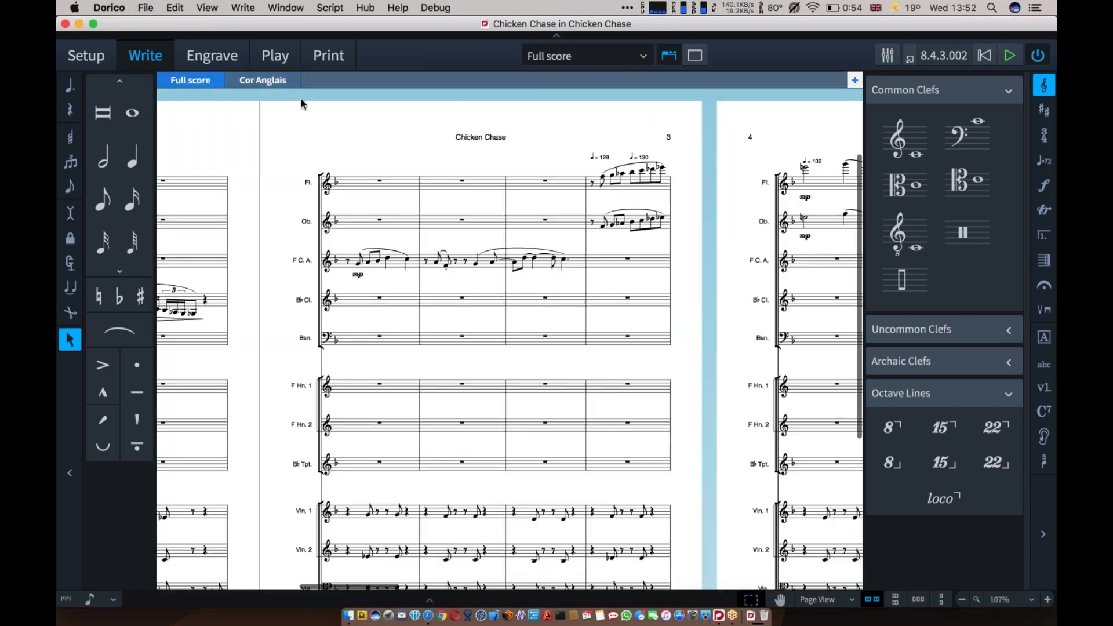
left_click(274, 81)
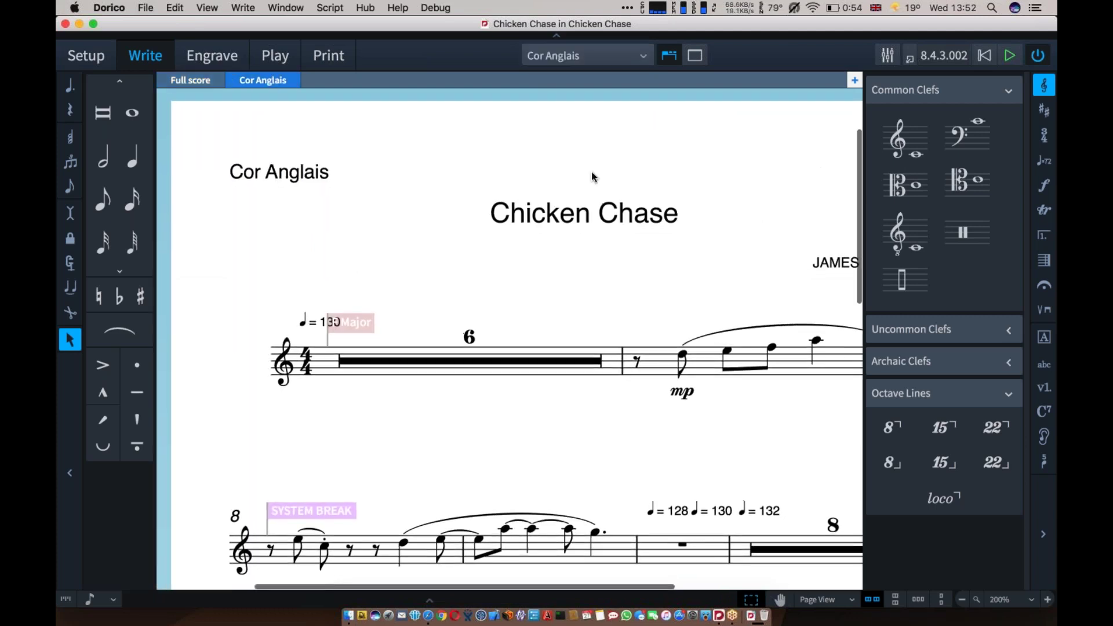
Hide and restore the layout tabs, and look through the Cor Anglais part down to its last system
left_click(674, 51)
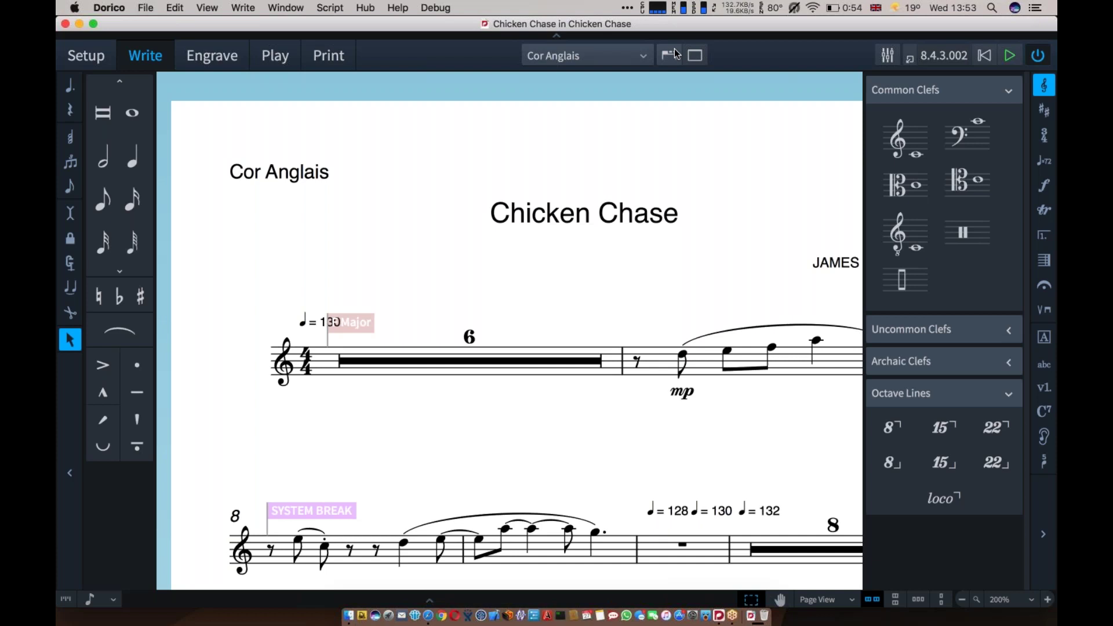
left_click(672, 54)
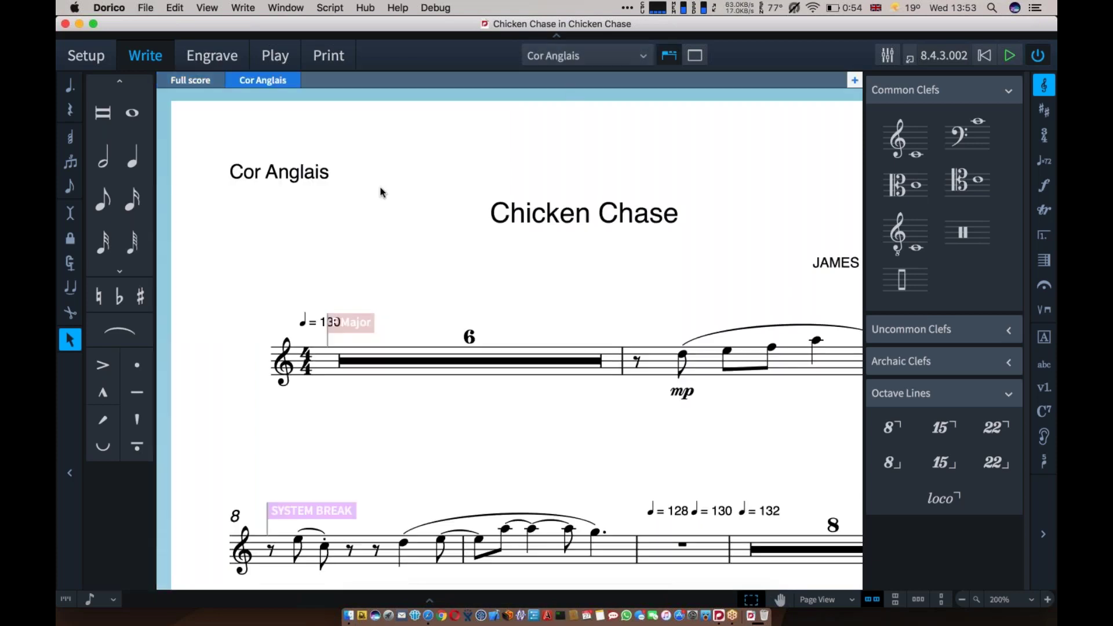
key("super+minus")
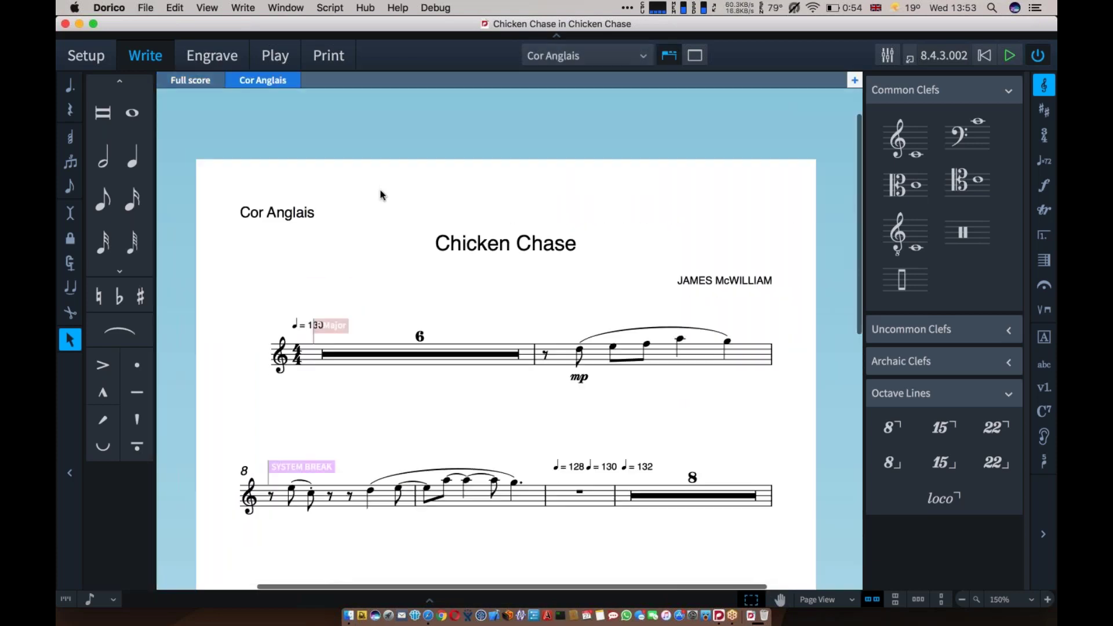
scroll(380, 195, "down", 10)
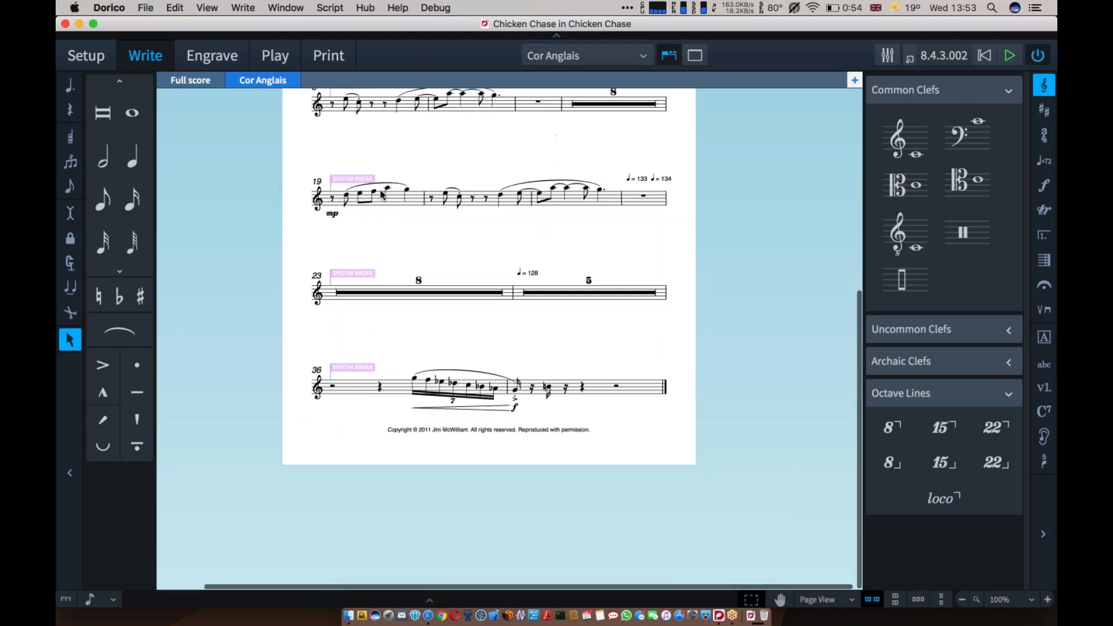
scroll(381, 195, "left", 2)
scroll(381, 194, "up", 3)
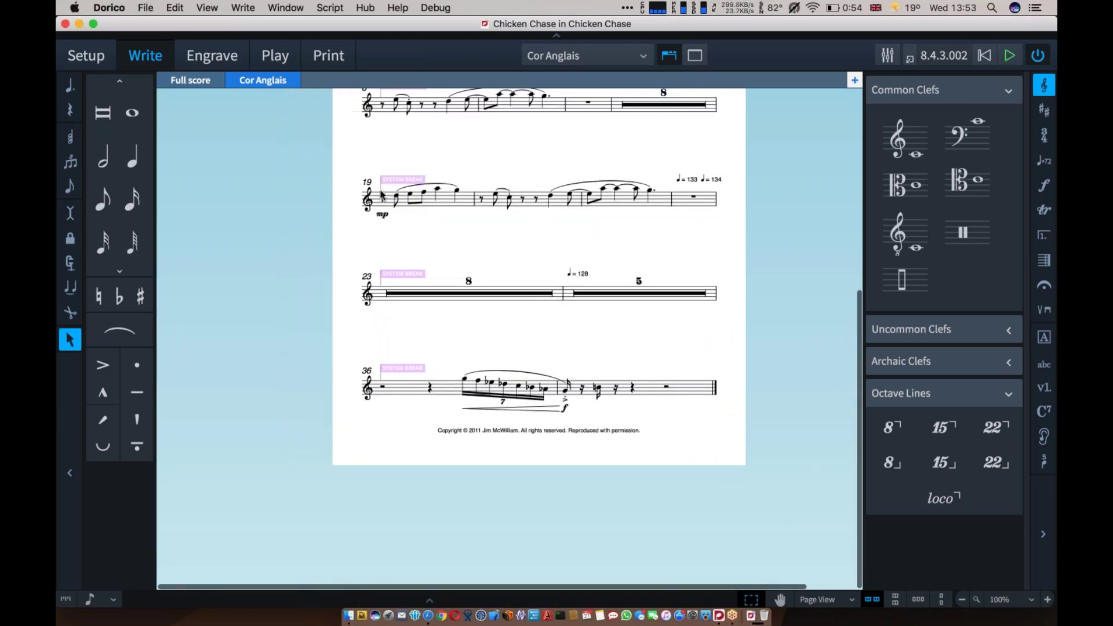
Display the Horn in F 1 part in the second tab and look through its systems
left_click(559, 53)
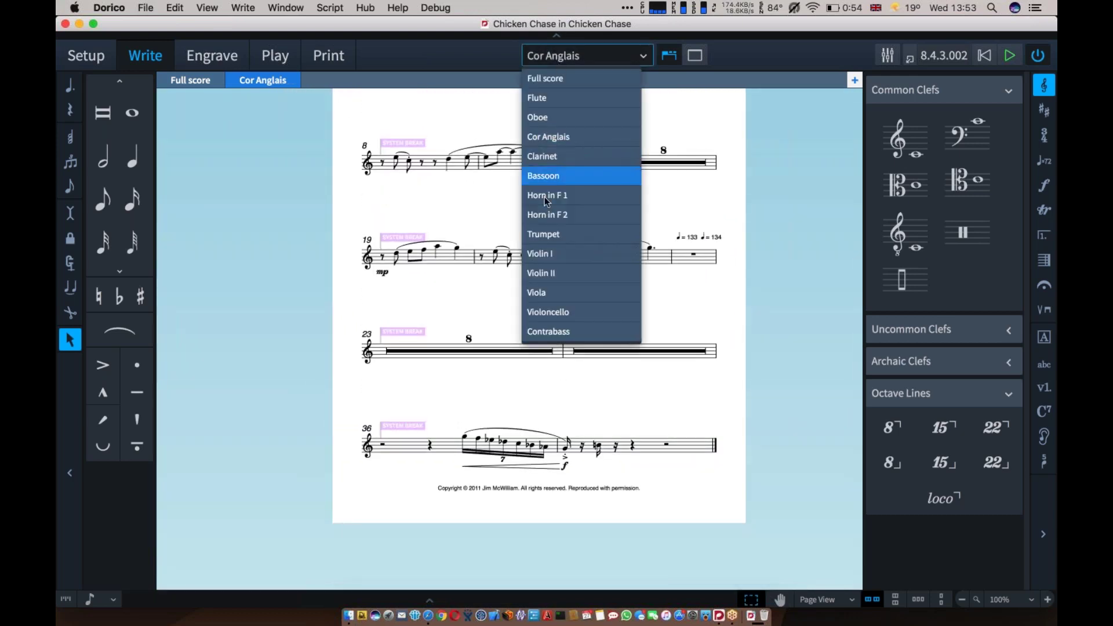
left_click(545, 197)
scroll(545, 202, "down", 3)
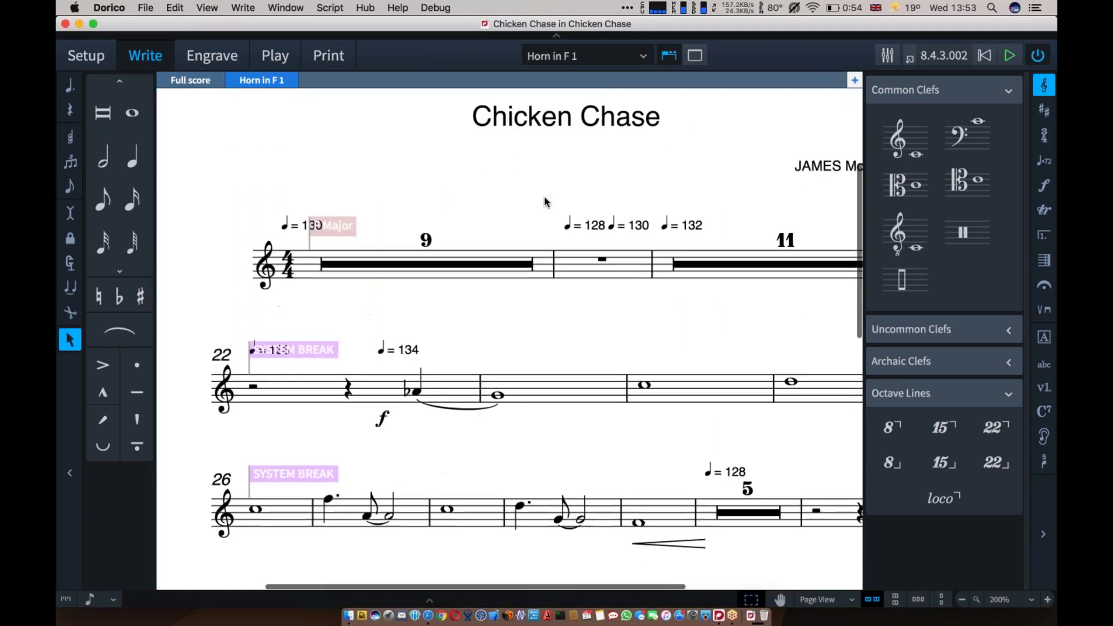
scroll(544, 201, "down", 4)
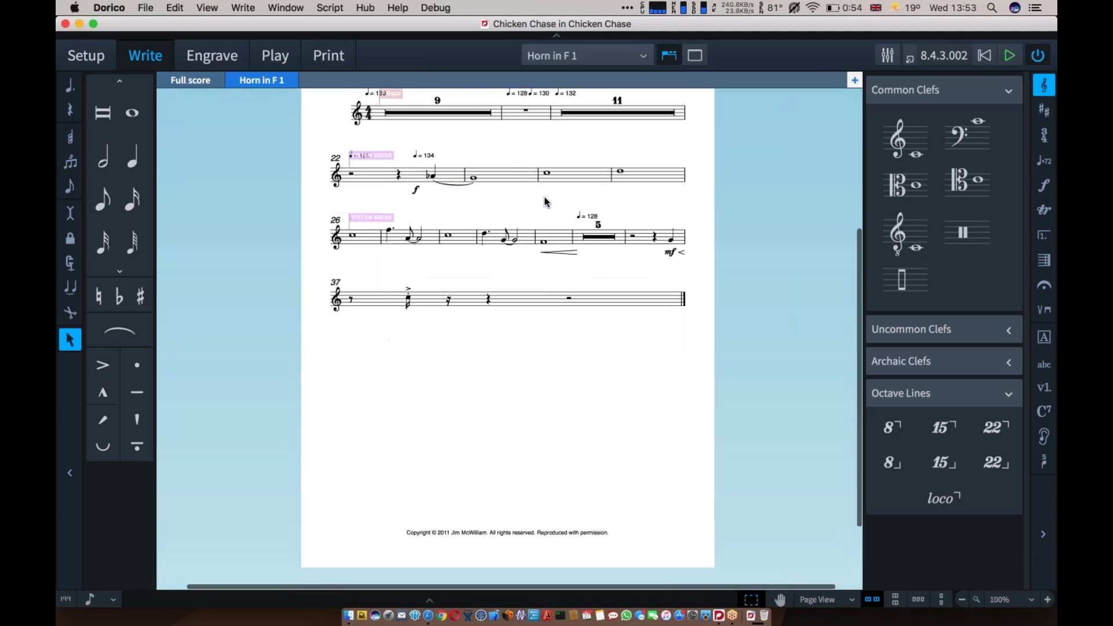
scroll(541, 201, "up", 1)
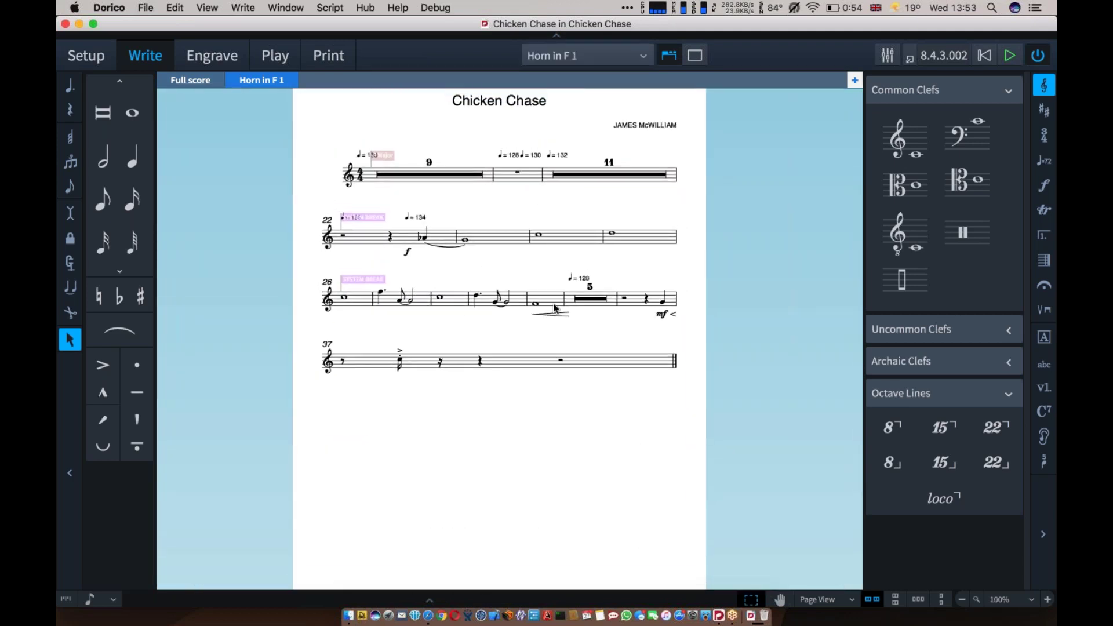
scroll(610, 315, "up", 1)
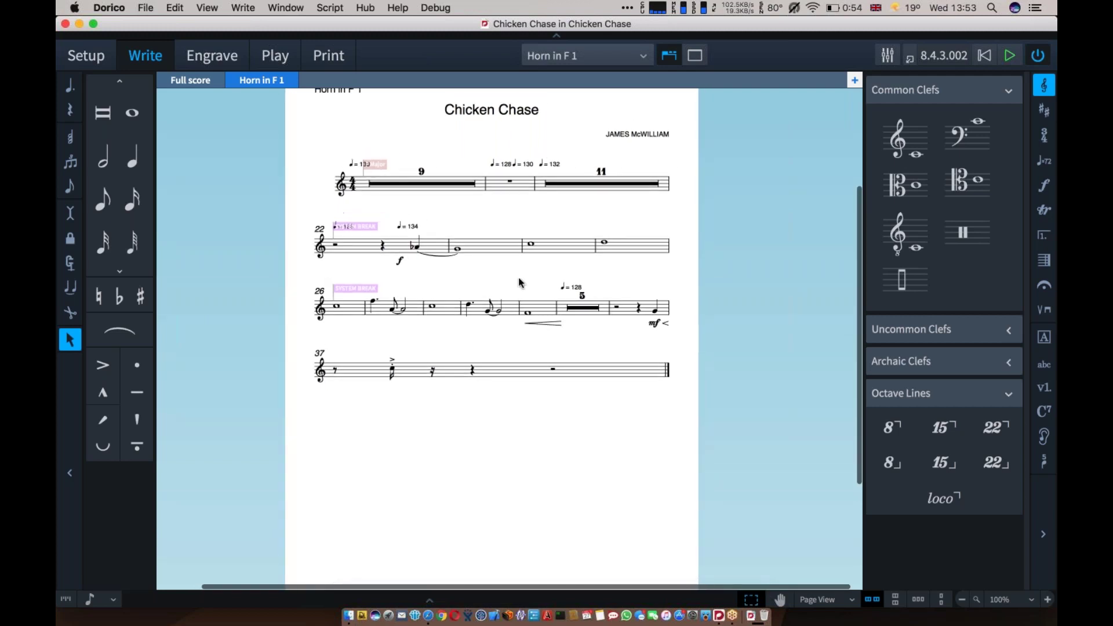
Switch to Engrave mode and insert a system break at bar 30 of the Horn in F 1 part
key("super+3")
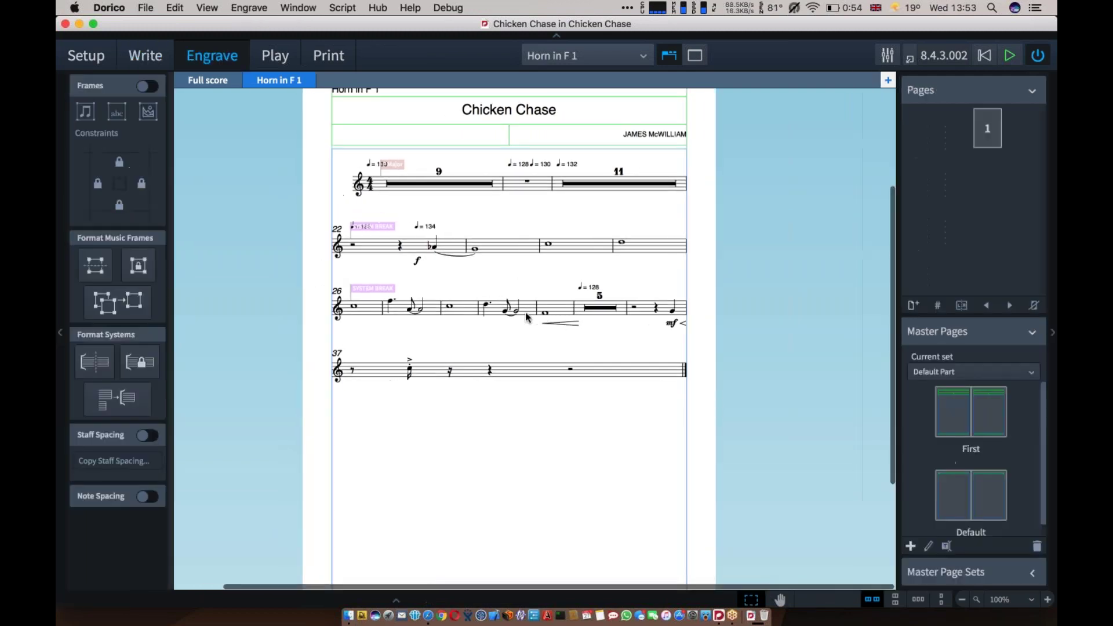
key("shift+s")
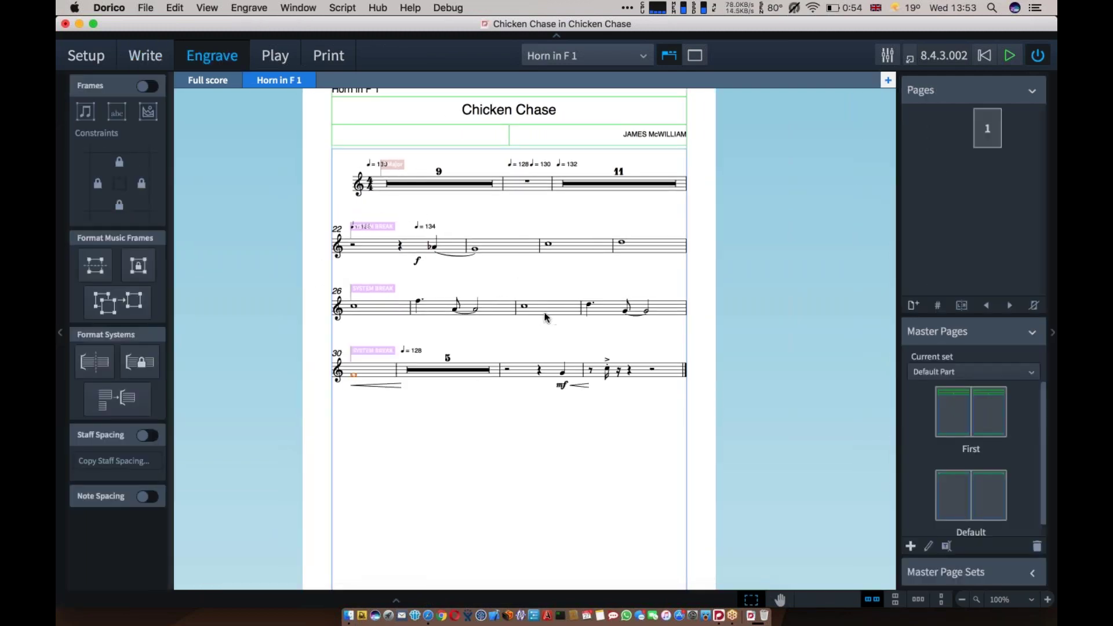
scroll(545, 330, "down", 3)
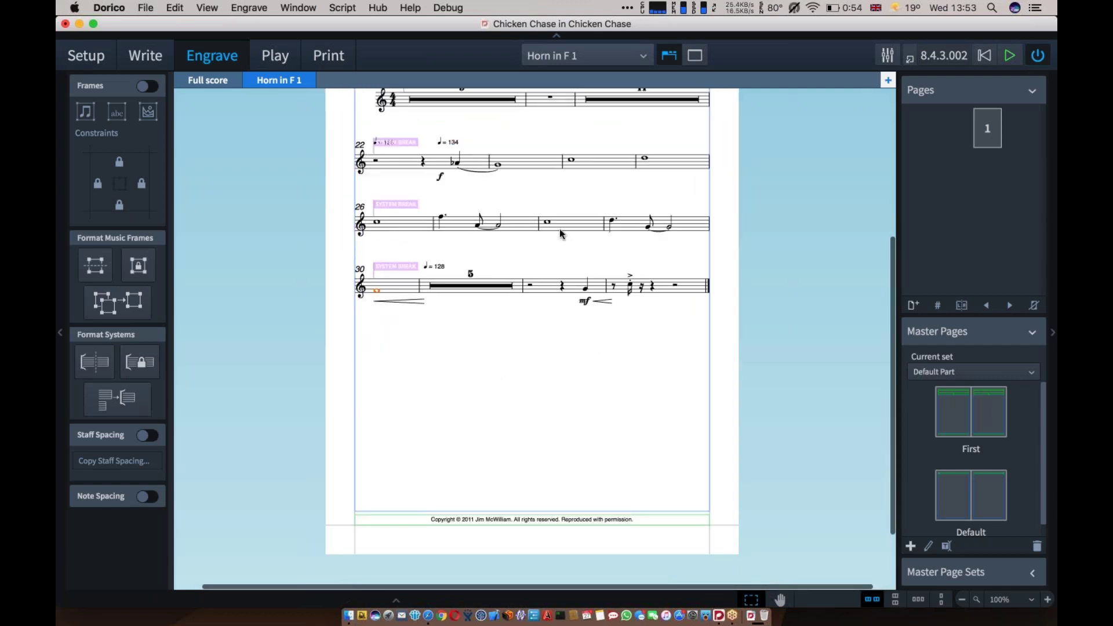
Display the Trumpet part and examine its system layout down to the copyright line
left_click(566, 57)
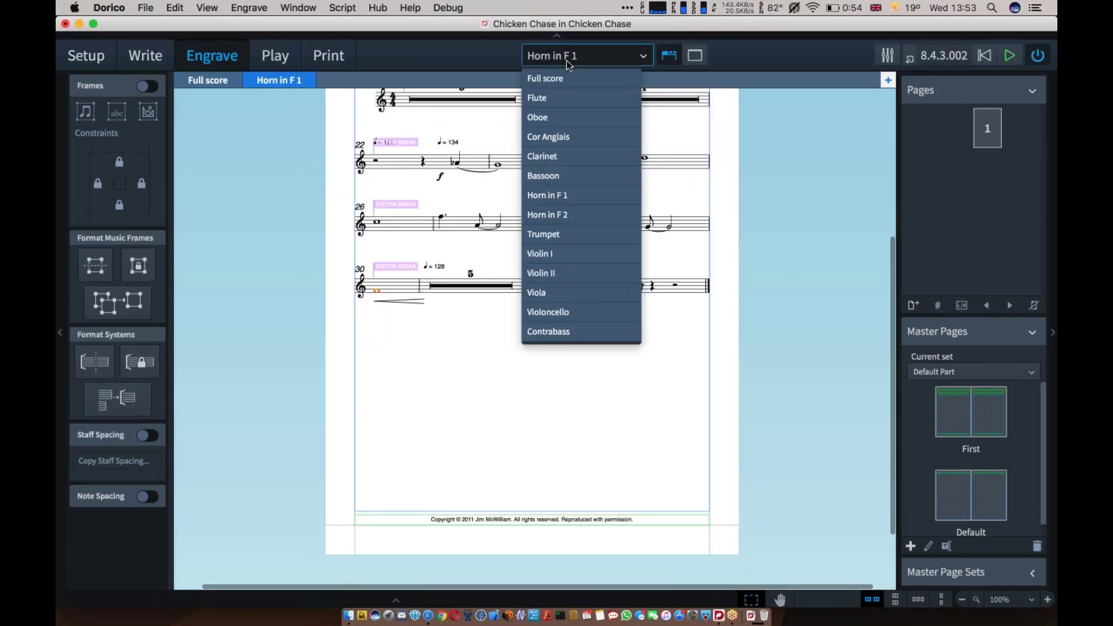
left_click(562, 235)
scroll(573, 303, "down", 2)
scroll(573, 304, "down", 1)
scroll(572, 305, "down", 5)
scroll(573, 304, "down", 5)
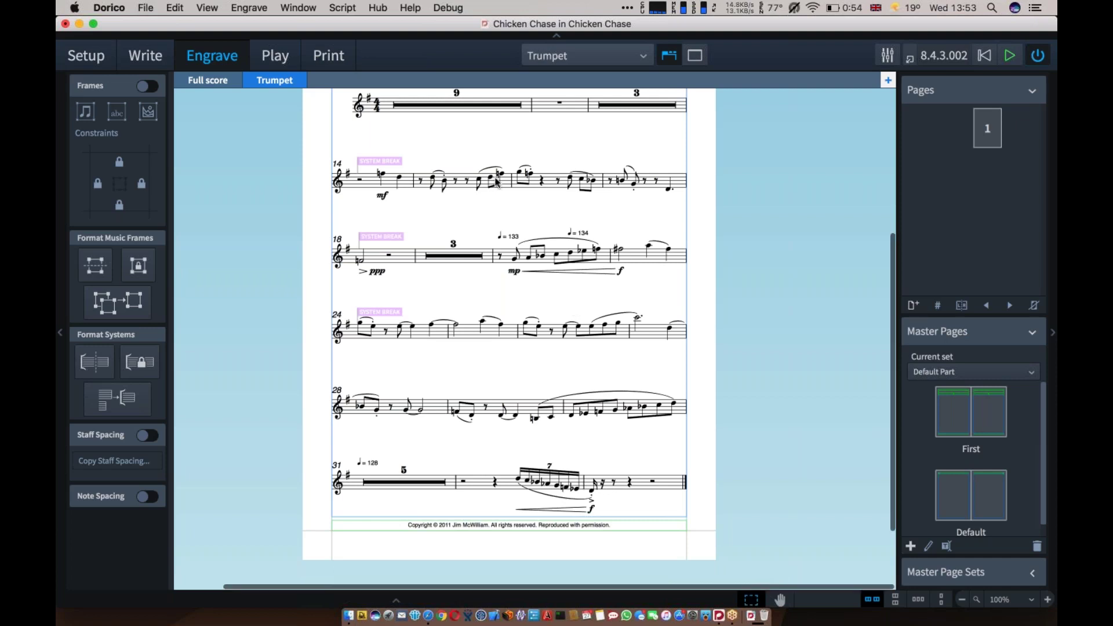
scroll(499, 183, "up", 1)
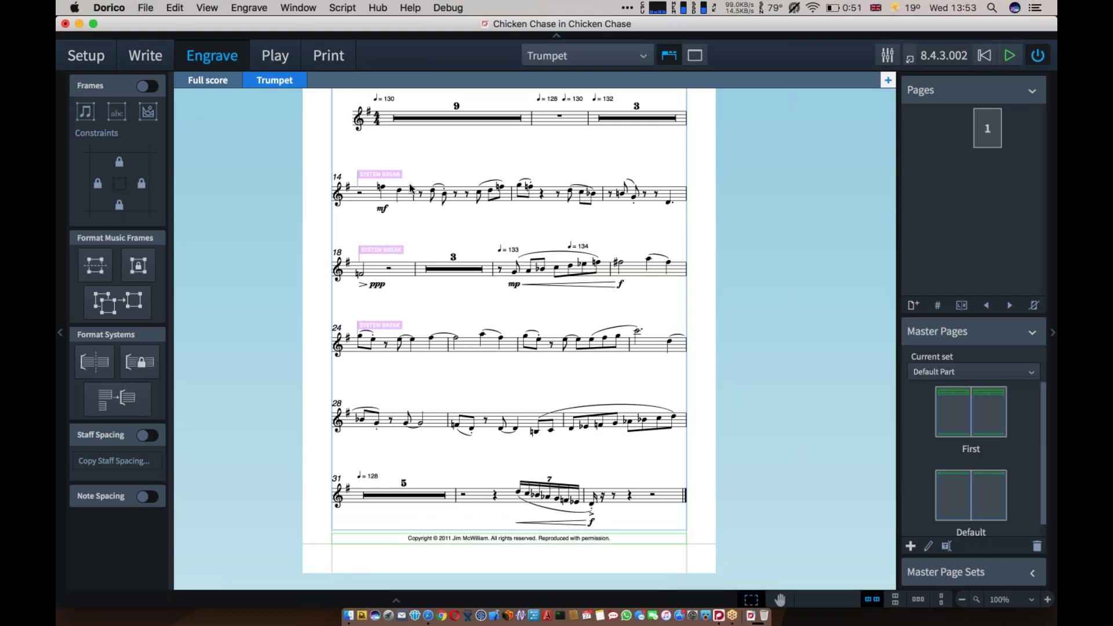
Open the project smith-responses.dorico from the Choral folder inside Scores in Dropbox
key("super+o")
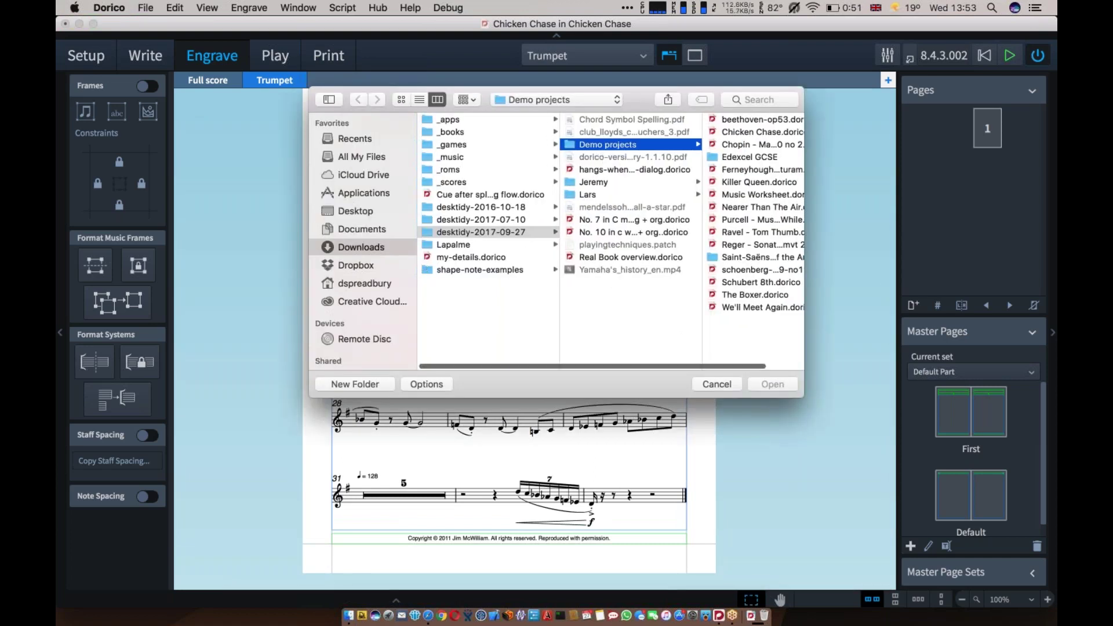
left_click(386, 266)
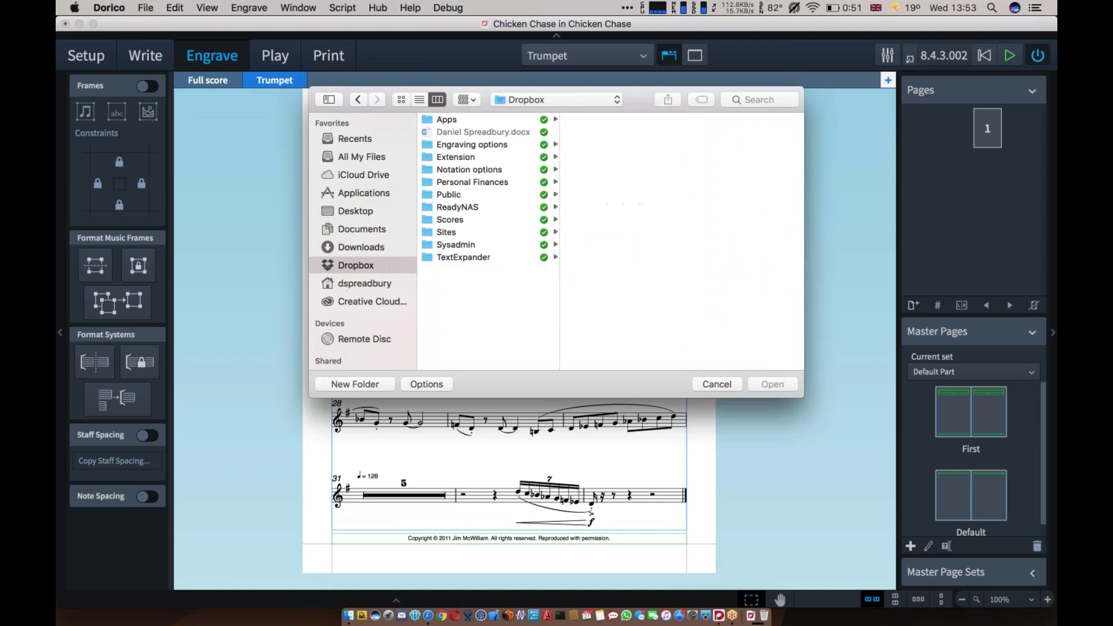
left_click(470, 220)
left_click(655, 146)
scroll(706, 223, "down", 15)
scroll(704, 224, "down", 10)
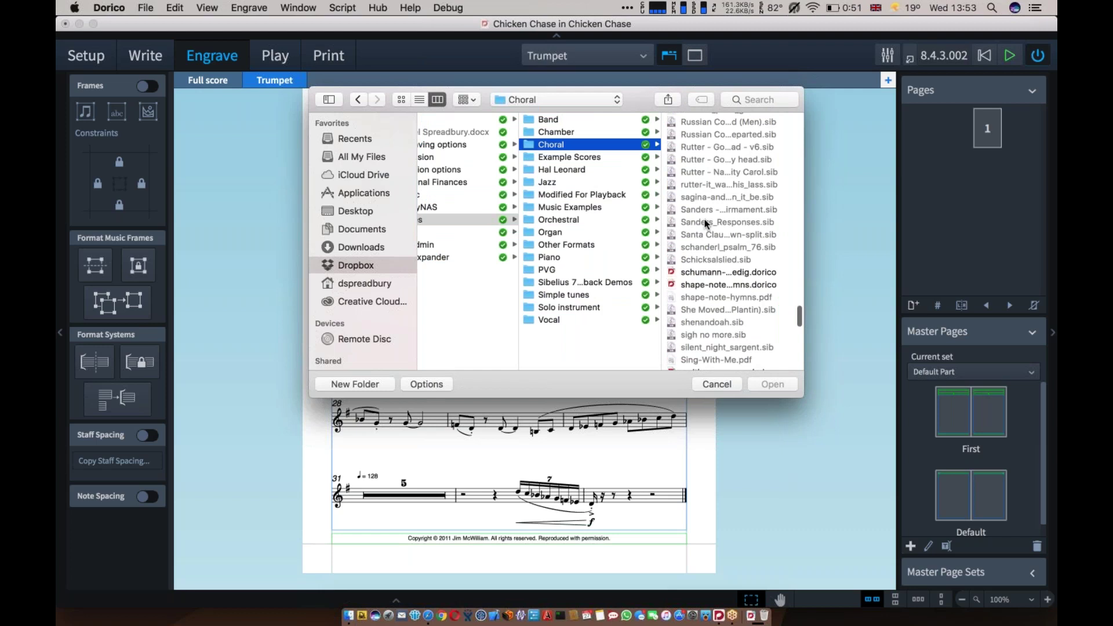
left_click(697, 280)
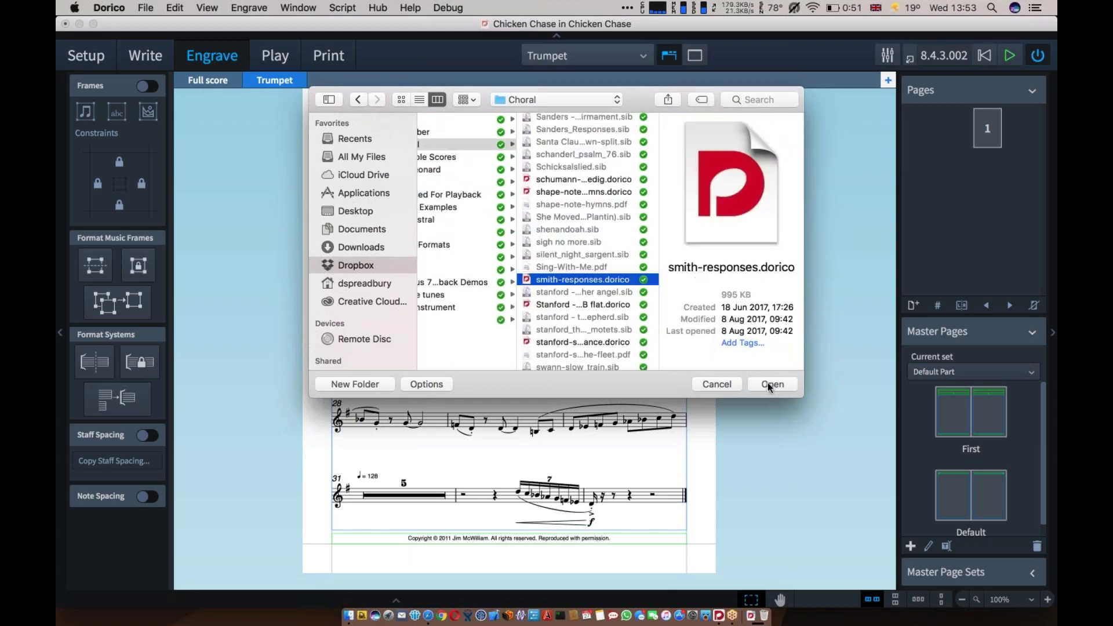
left_click(768, 383)
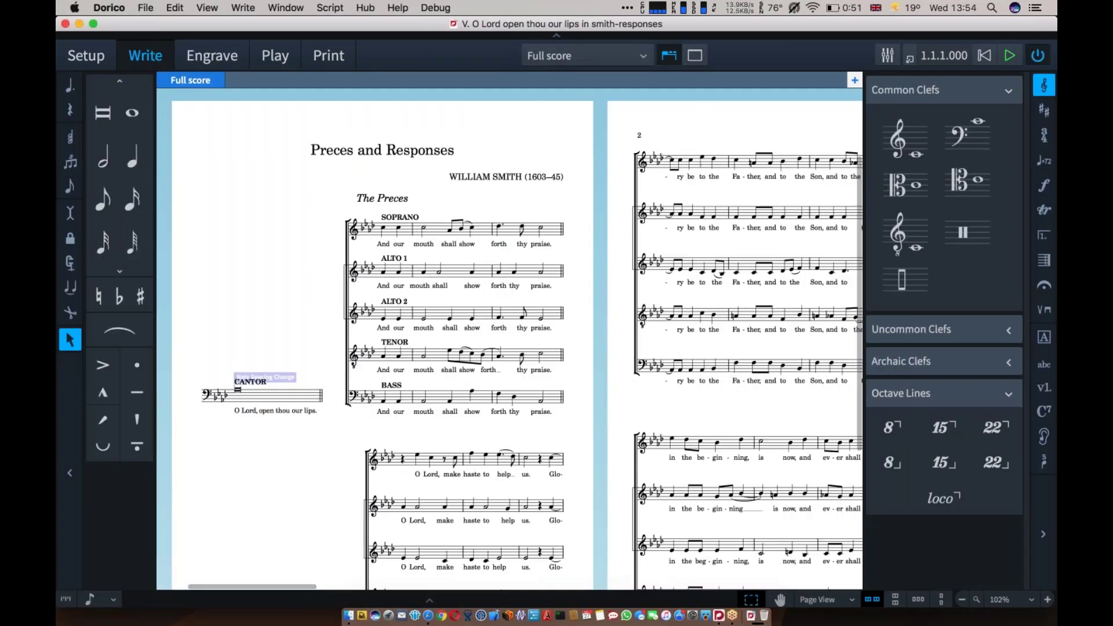
Look through the Preces and Responses full score from the first page to page 7, examining how cantor and choir systems are laid out
scroll(514, 339, "down", 8)
scroll(508, 339, "right", 10)
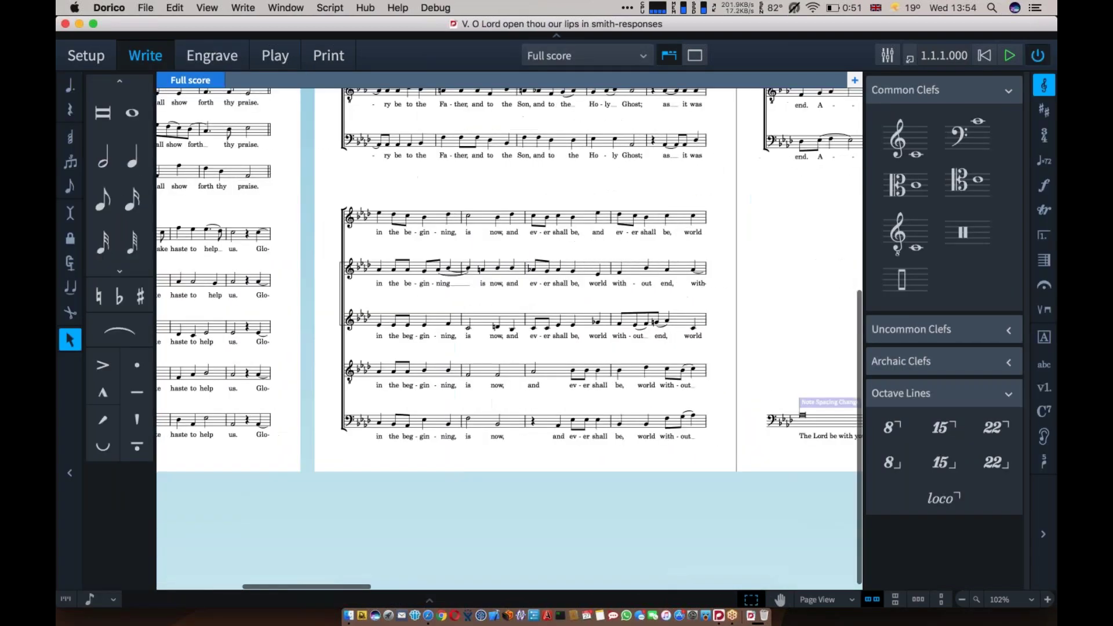
scroll(509, 339, "right", 10)
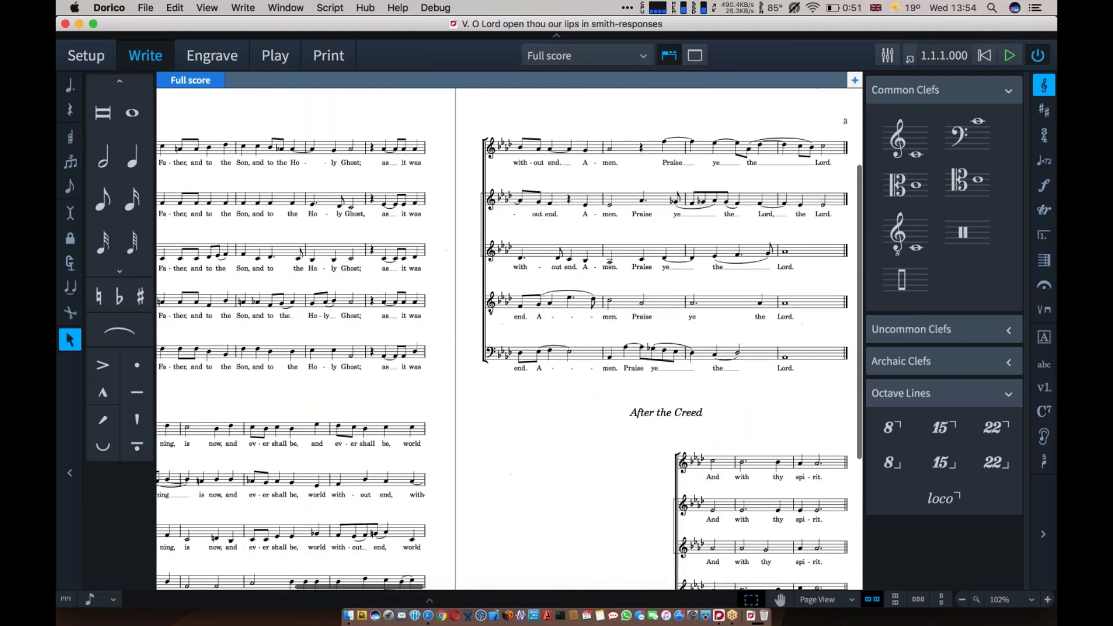
scroll(509, 339, "right", 10)
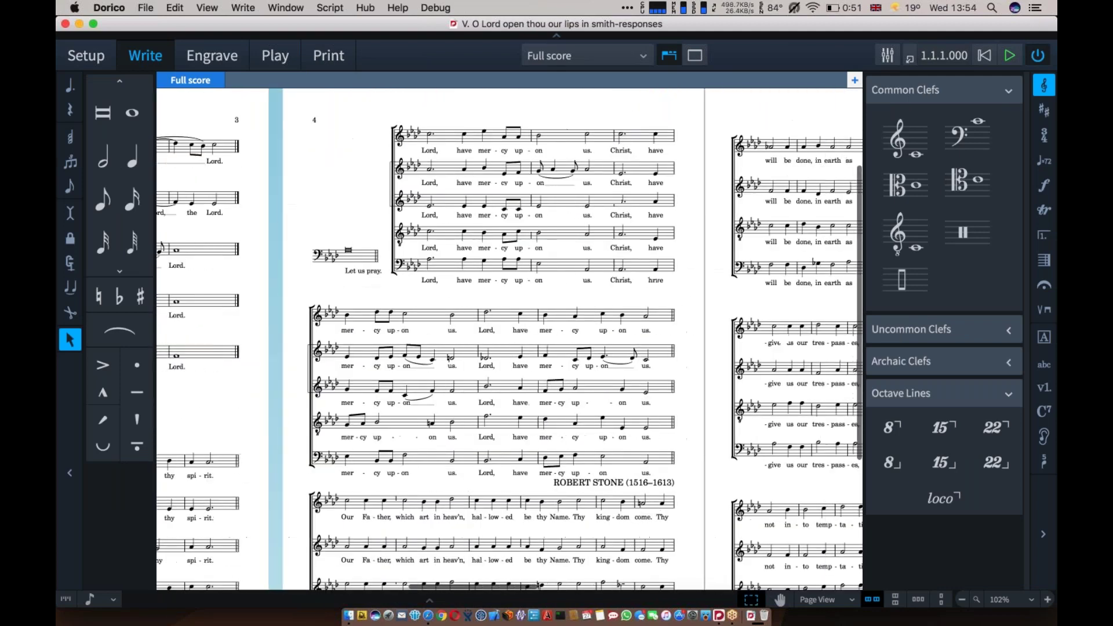
scroll(509, 339, "right", 10)
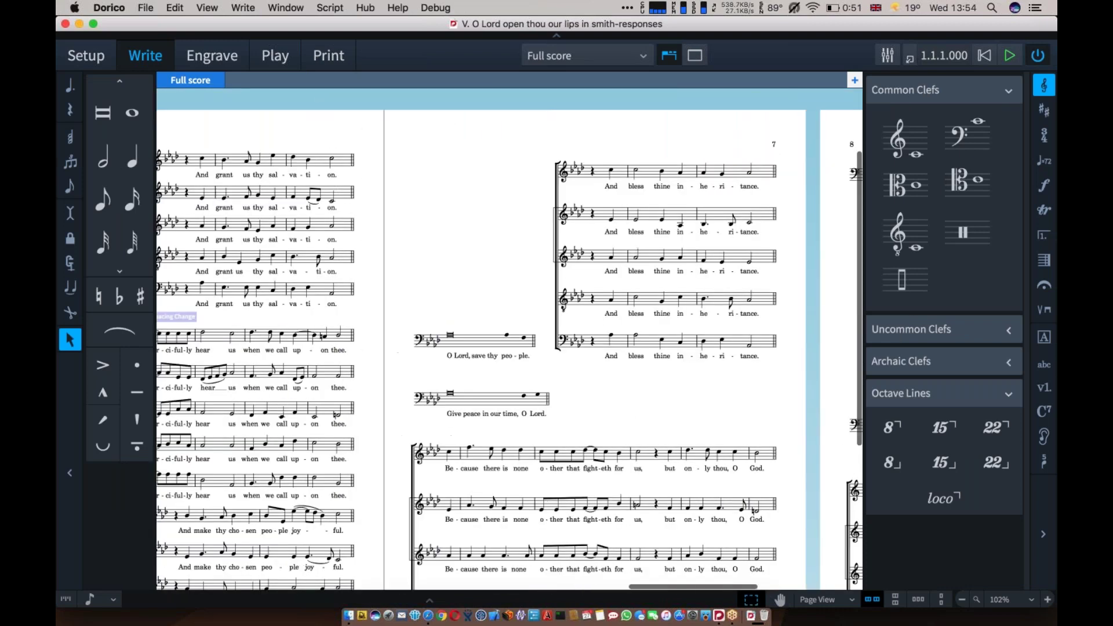
scroll(674, 280, "down", 4)
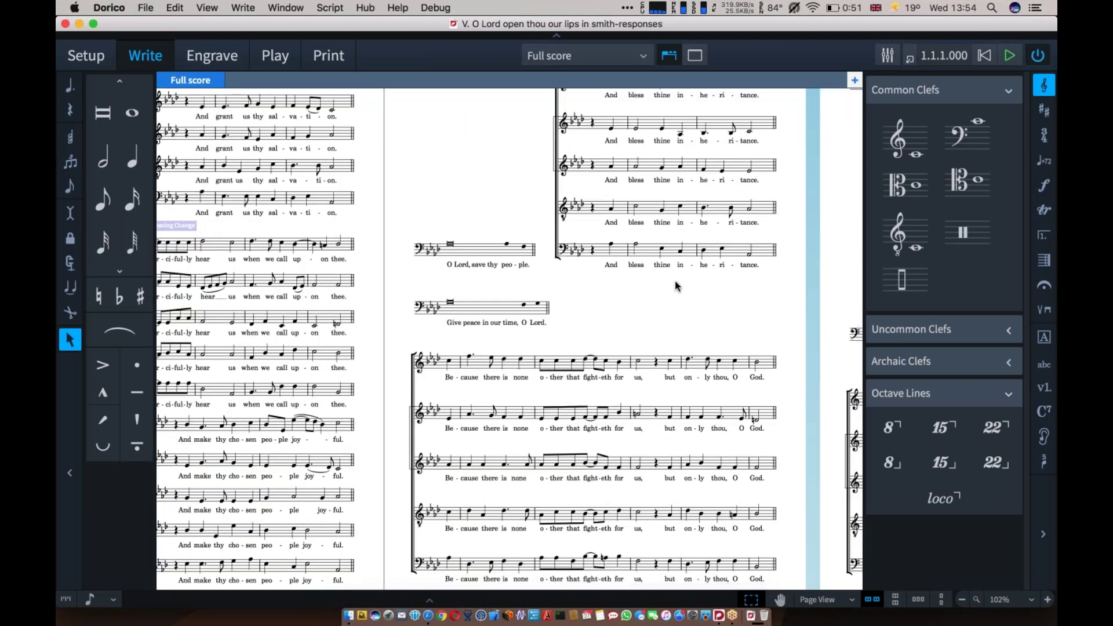
scroll(674, 280, "down", 3)
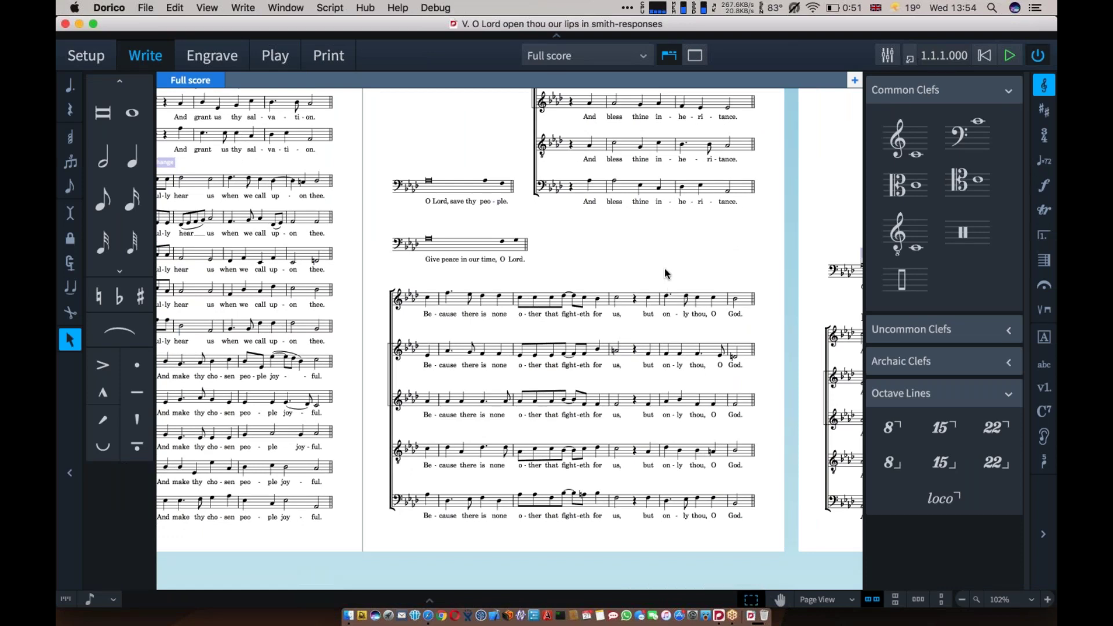
Enter the chord symbols A♭ and A♭6/E♭ above the top staff, starting on the first note of the "with-out end" bar
scroll(667, 268, "down", 5)
scroll(668, 268, "up", 6)
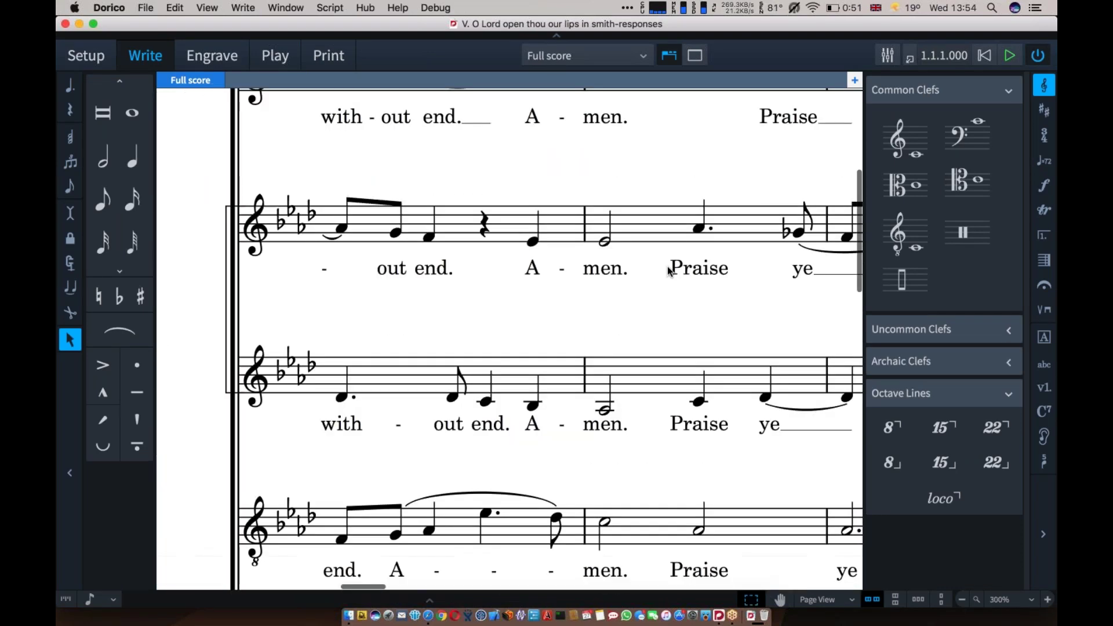
scroll(667, 270, "up", 2)
scroll(668, 269, "right", 10)
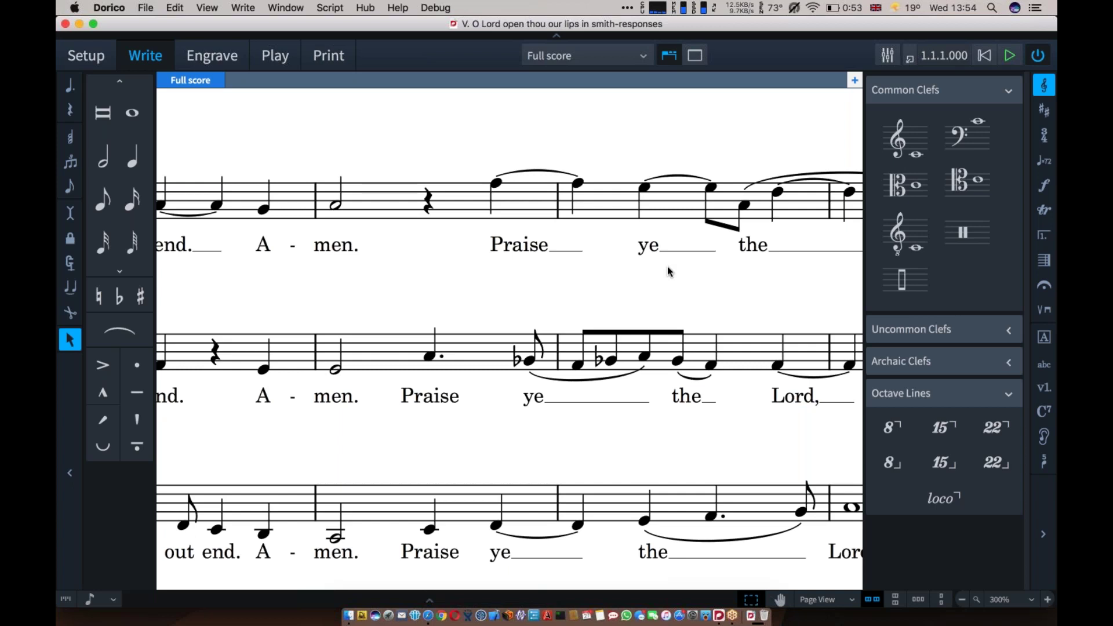
scroll(477, 190, "left", 10)
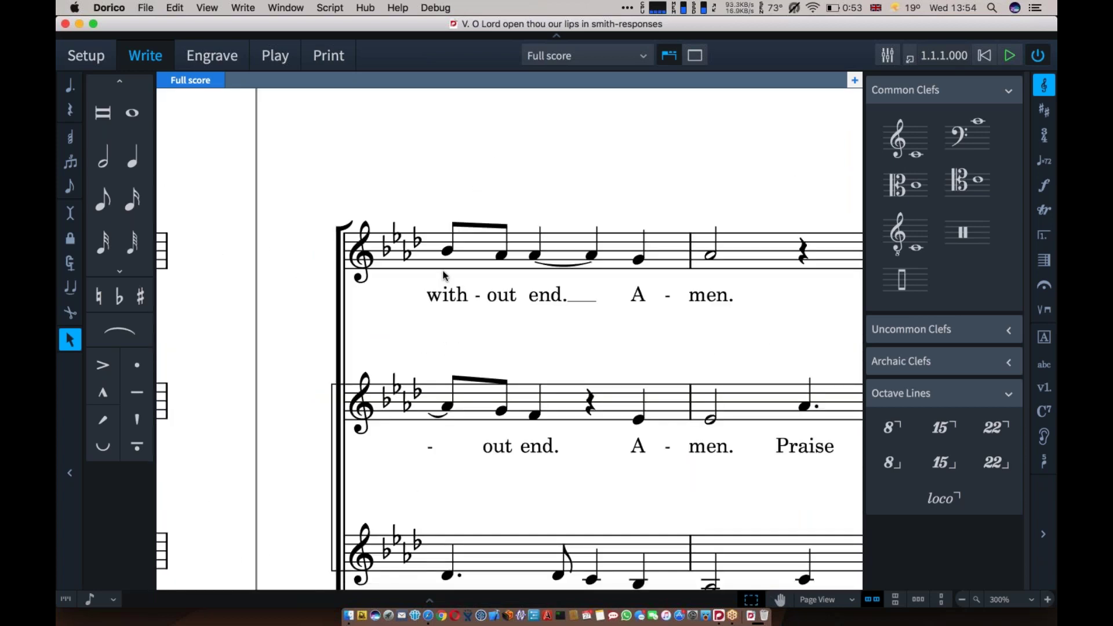
left_click(446, 252)
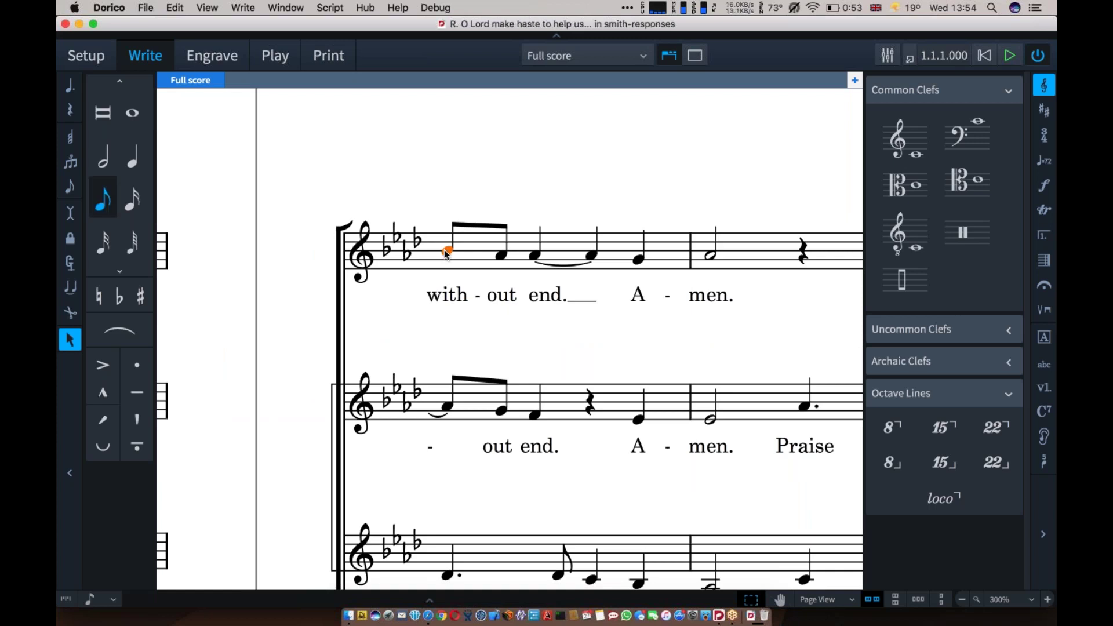
key("shift+q")
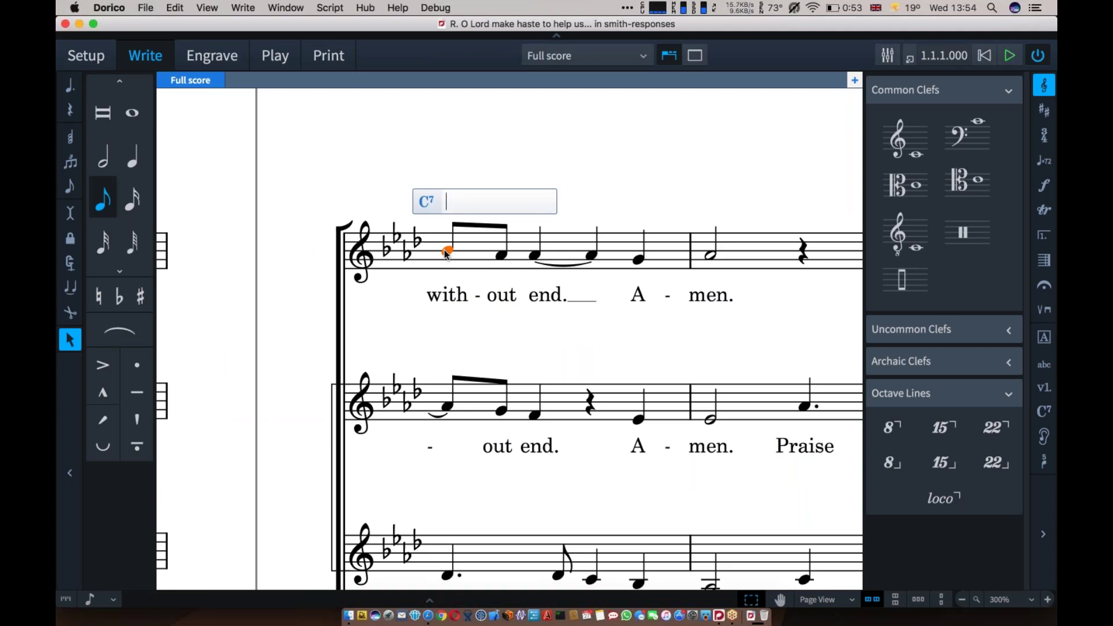
type("Ab")
key("space")
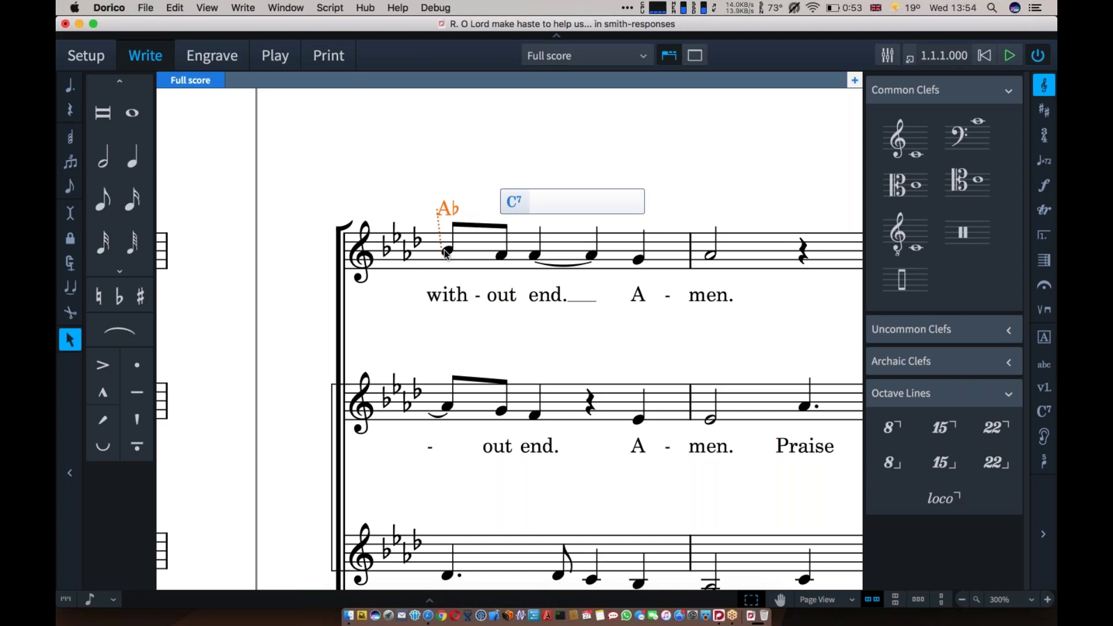
type("Ab6/E")
key("space")
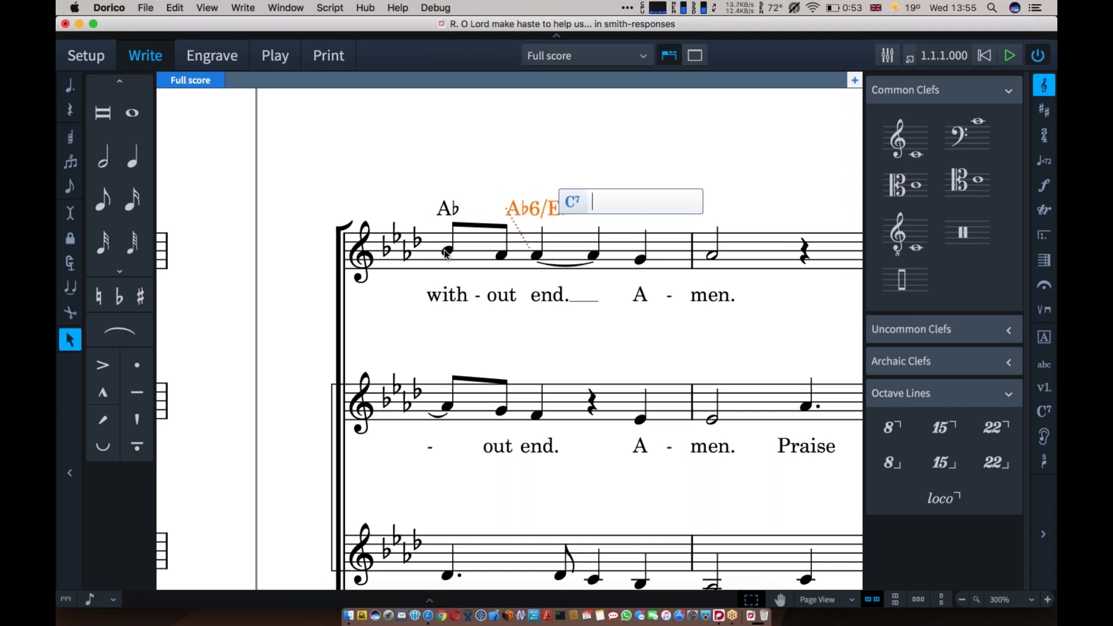
Add the chord symbol Fm7 at the following beat of the same bar and finish chord entry
scroll(446, 253, "right", 3)
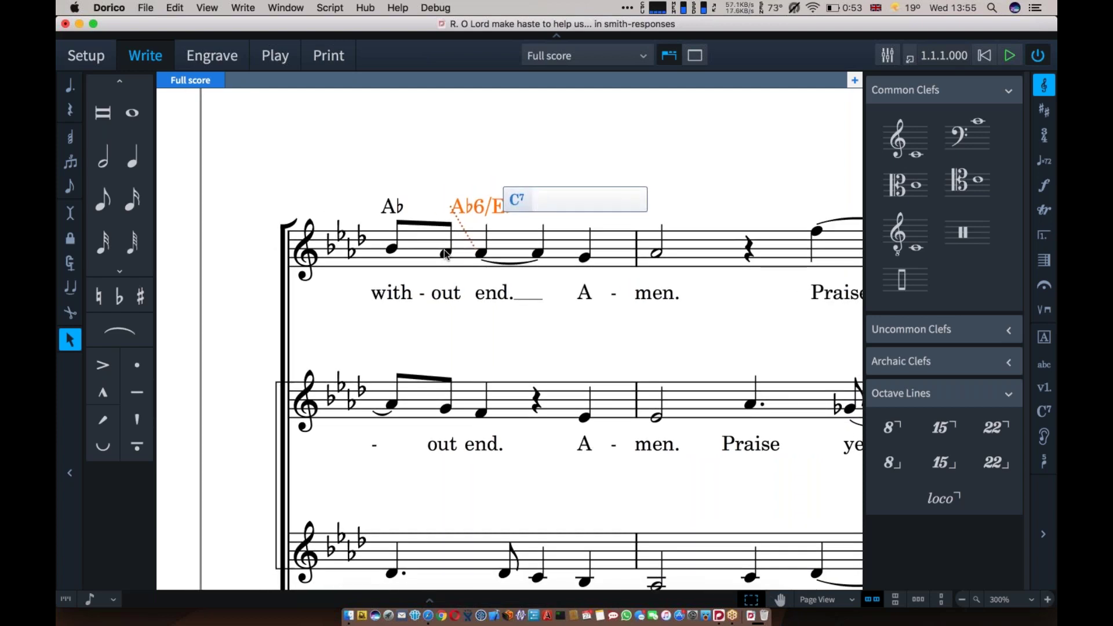
type("Fm")
key("space")
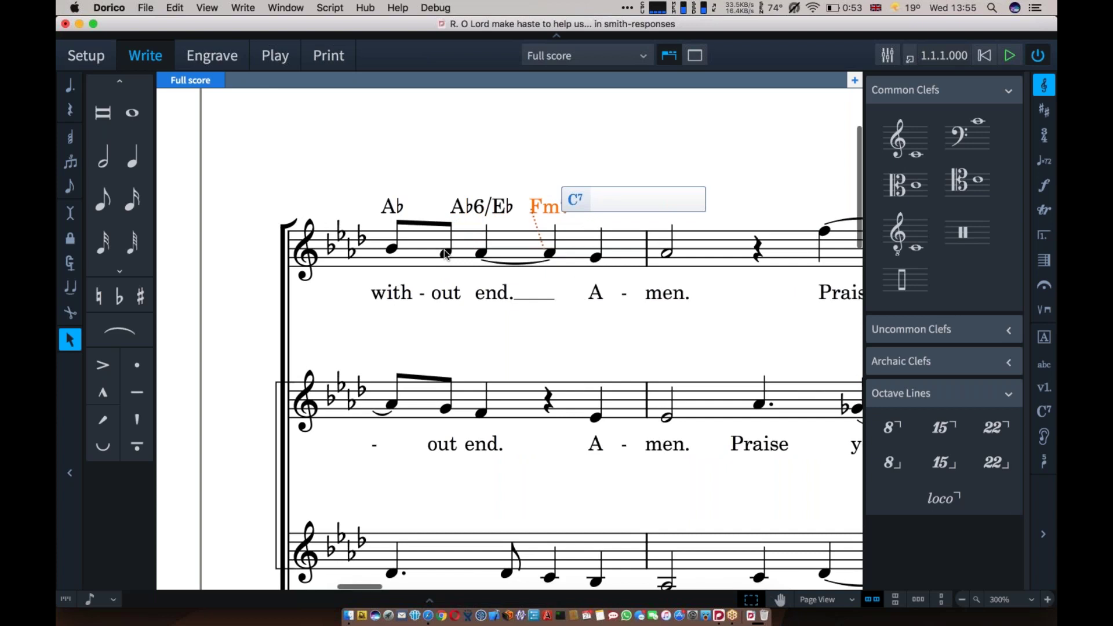
scroll(446, 253, "right", 2)
scroll(518, 162, "right", 1)
key("Escape")
Add a Cm9 chord symbol above the top-staff note sung to the "A" of "A-men"
left_click(564, 262)
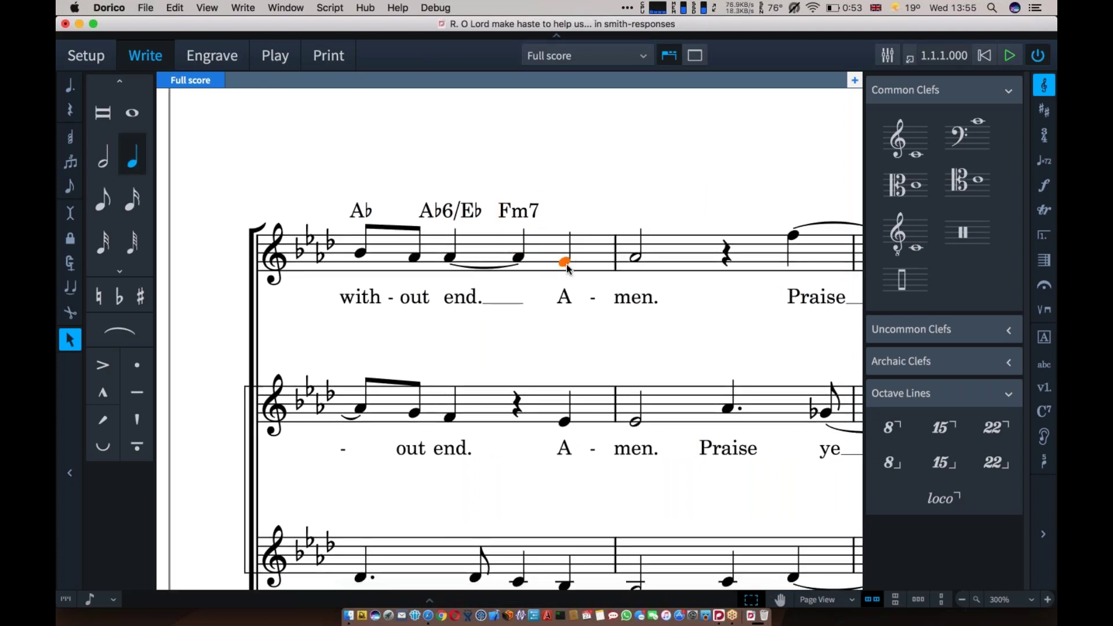
key("shift+q")
type("Cm9(#11")
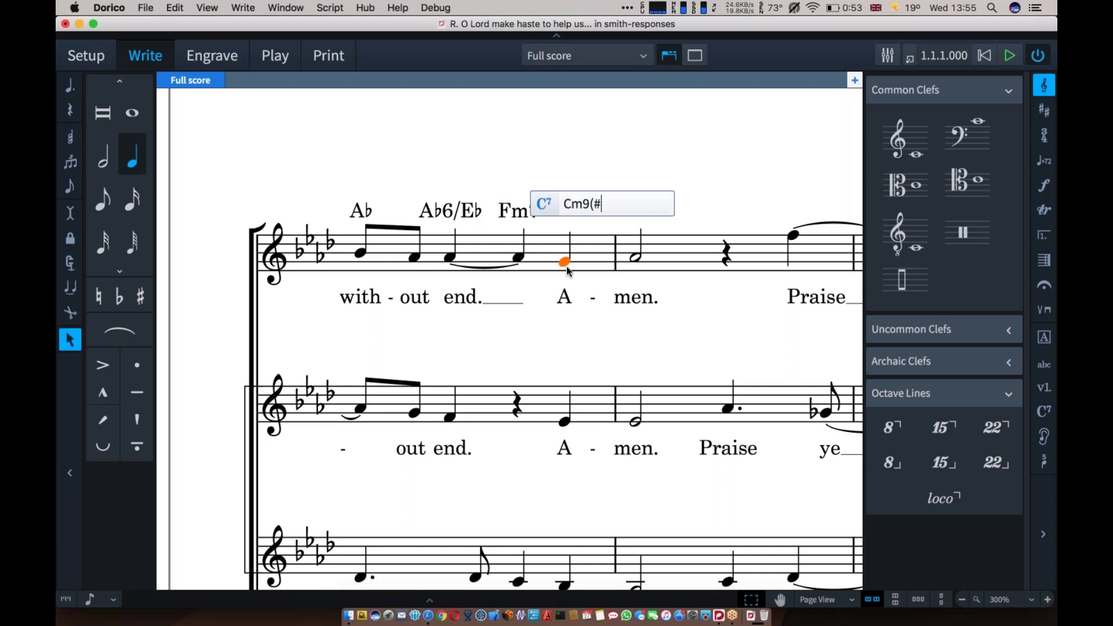
key("BackSpace")
key("BackSpace")
key("BackSpace")
type("b11)")
key("Return")
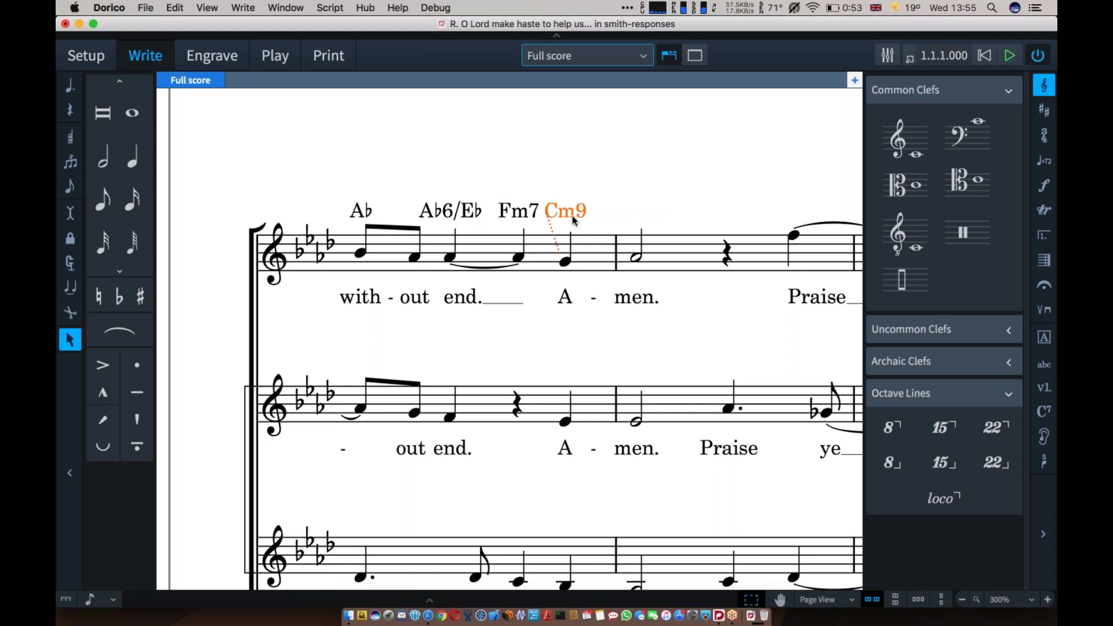
Extend the Cm9 chord symbol to Cm9(♯11)
double_click(573, 219)
type("(#1")
type("1)")
key("Return")
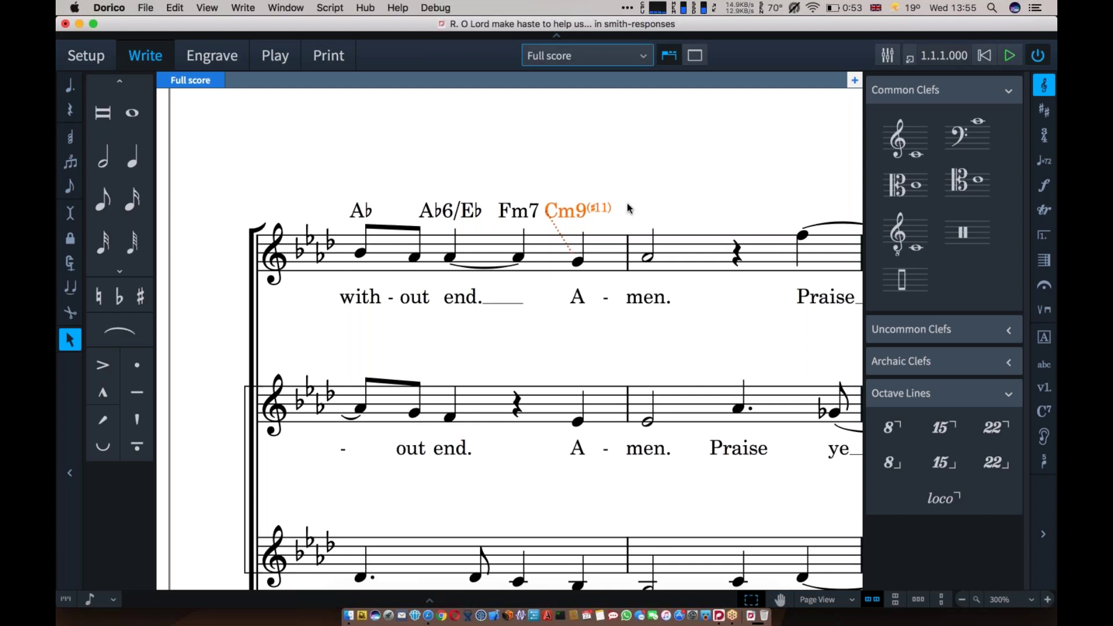
Switch to Engrave mode, open the Engraving Options and look through the Chord Symbols settings
key("super+3")
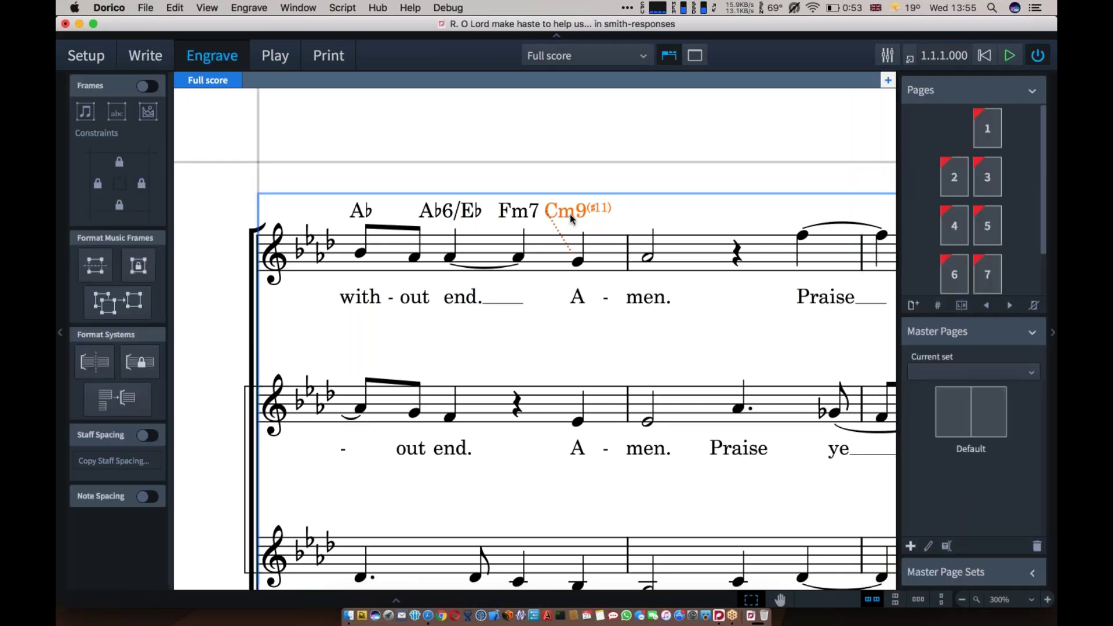
key("super+shift+e")
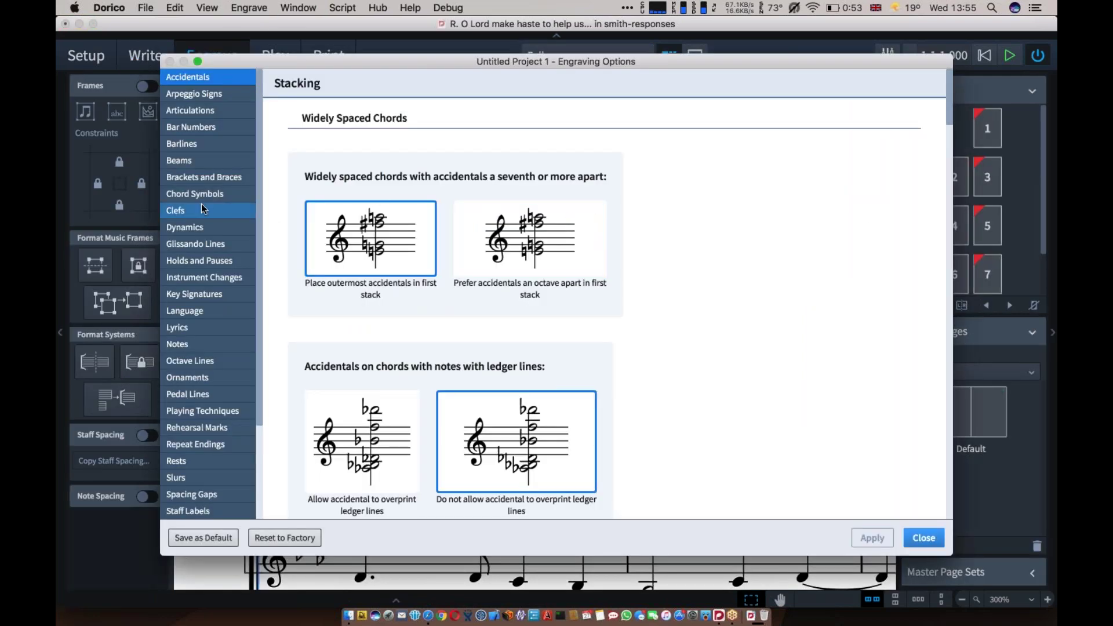
left_click(210, 196)
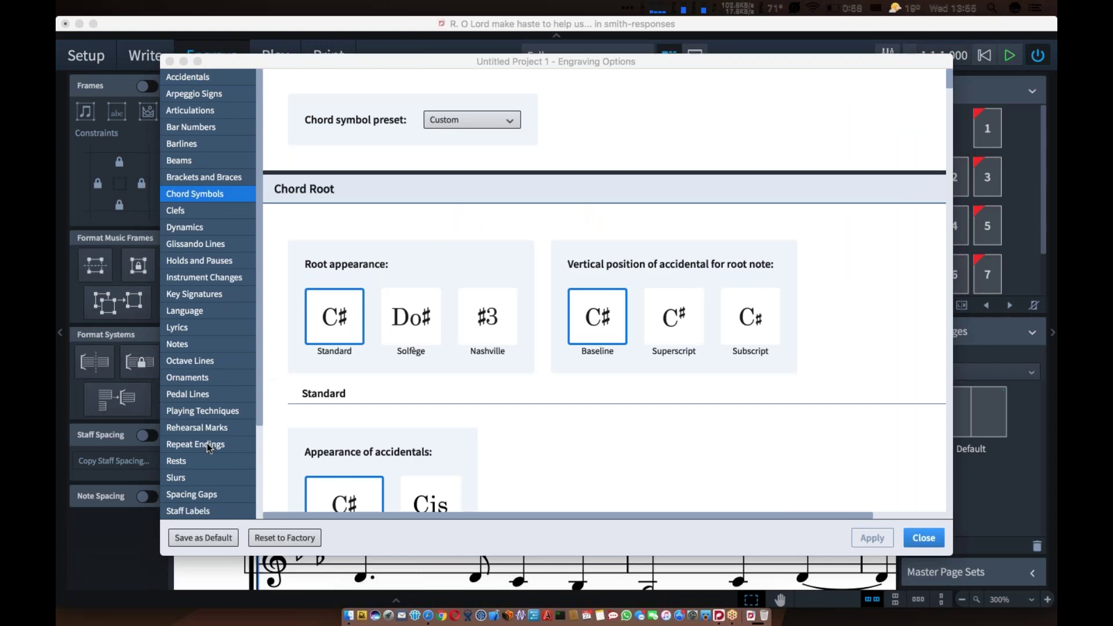
scroll(809, 289, "down", 15)
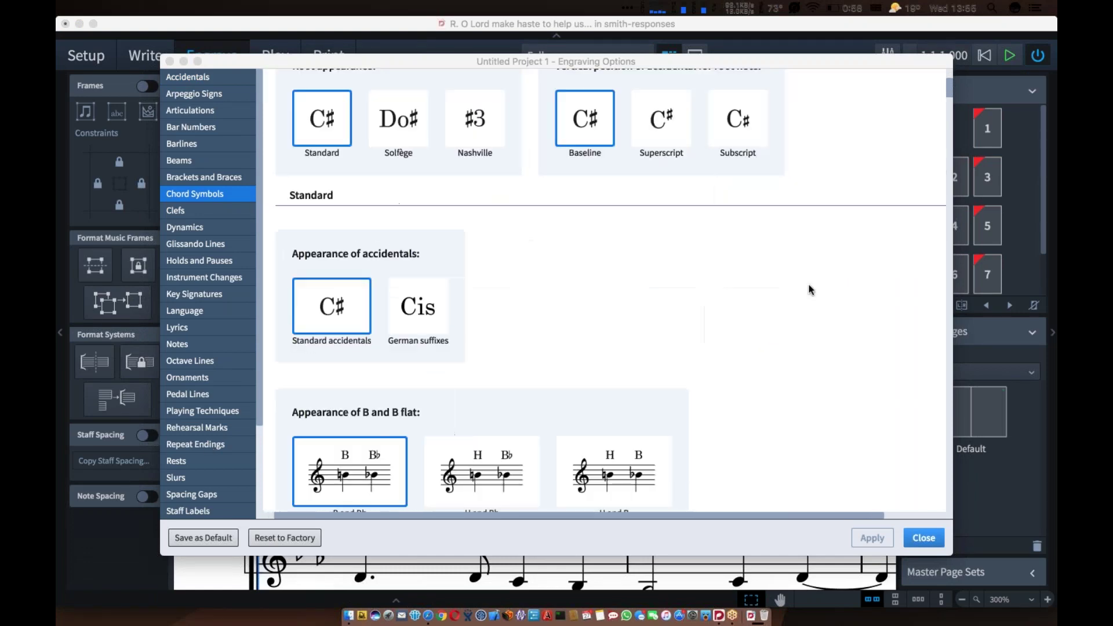
scroll(809, 289, "down", 15)
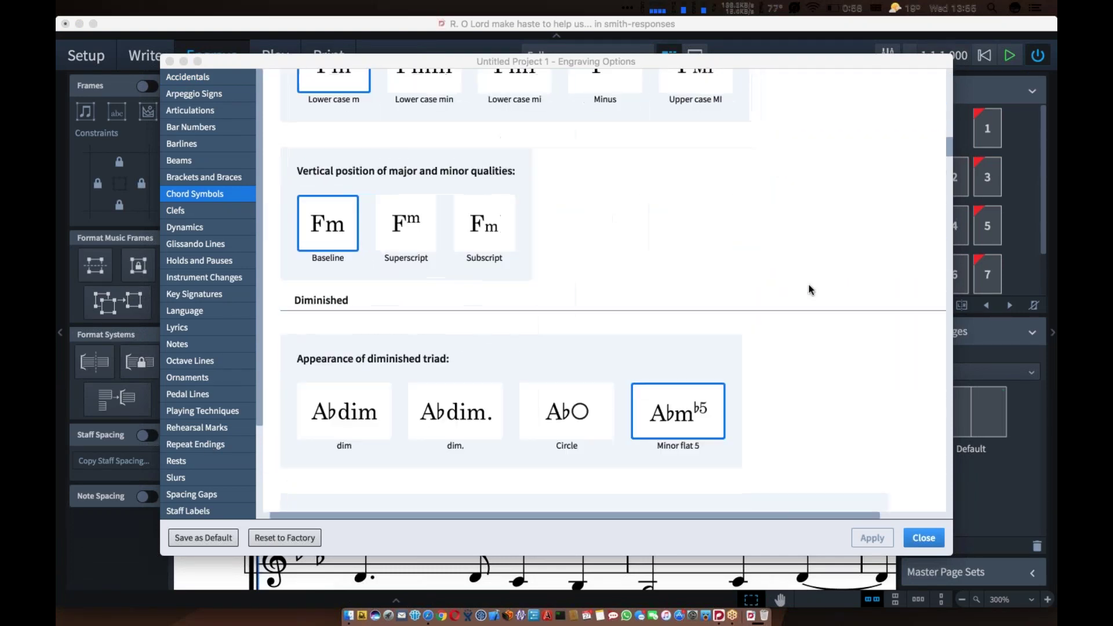
scroll(809, 289, "down", 2)
scroll(808, 290, "down", 2)
scroll(806, 287, "up", 15)
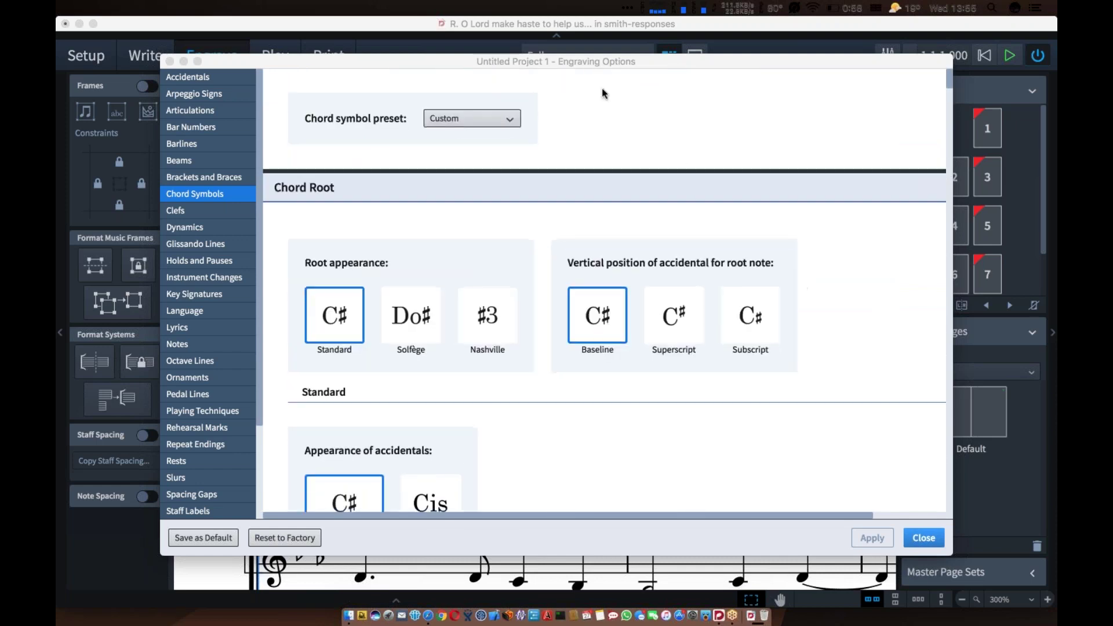
scroll(571, 92, "down", 1)
Try several chord symbol presets, including New York and Nashville, and close the Engraving Options discarding the changes
left_click(488, 104)
left_click(477, 145)
left_click(479, 115)
left_click(471, 192)
left_click(462, 119)
left_click(466, 217)
left_click(473, 119)
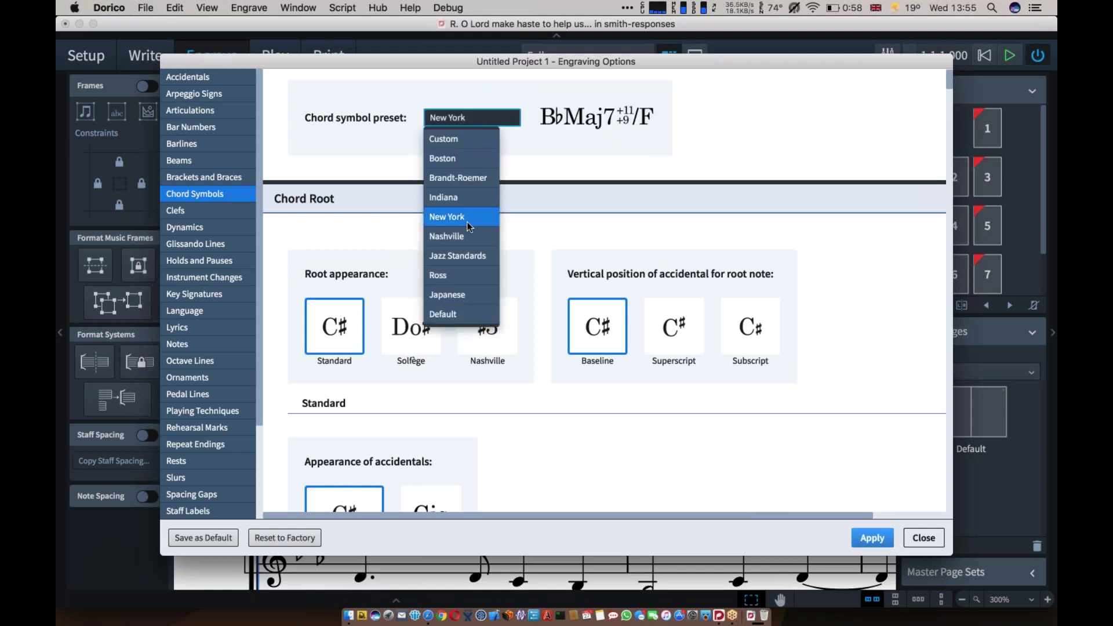
left_click(465, 232)
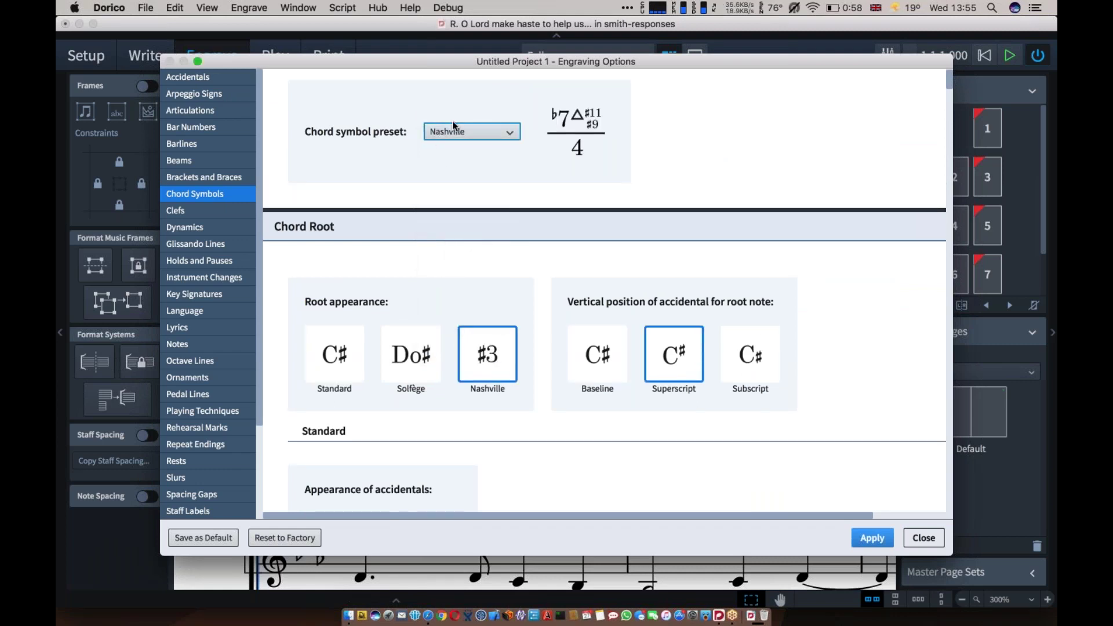
left_click(918, 538)
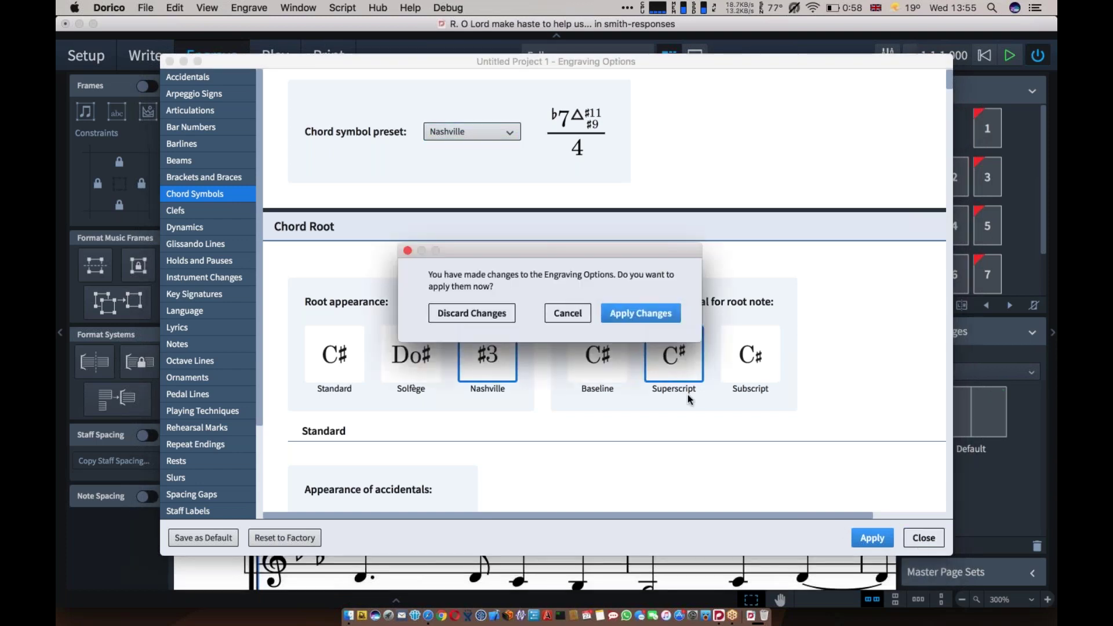
left_click(496, 312)
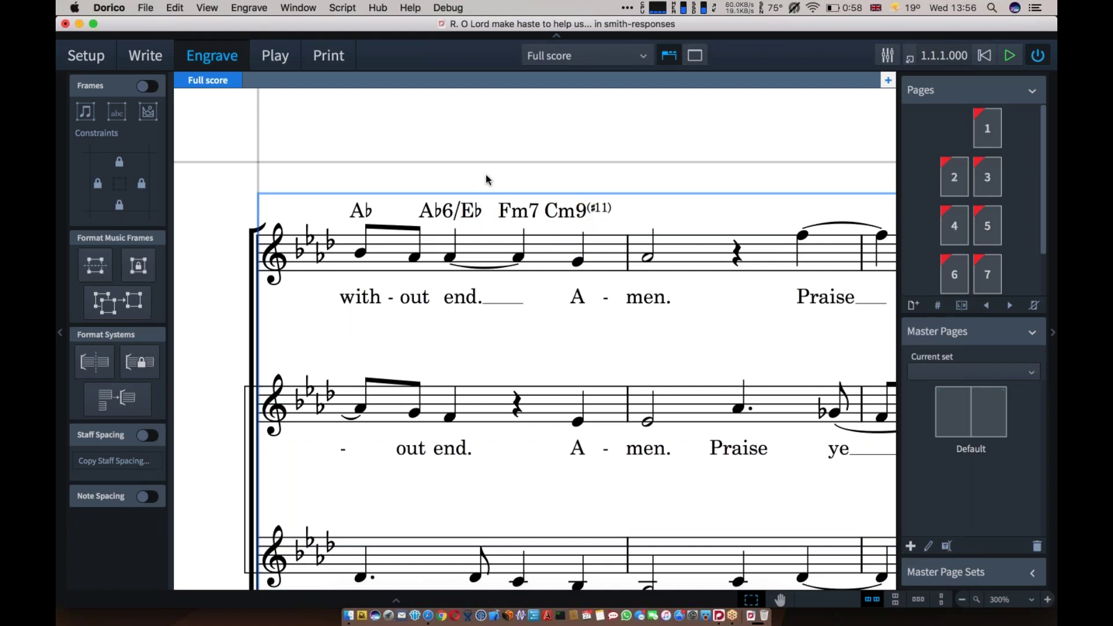
Close the smith-responses project without saving its changes
key("super+w")
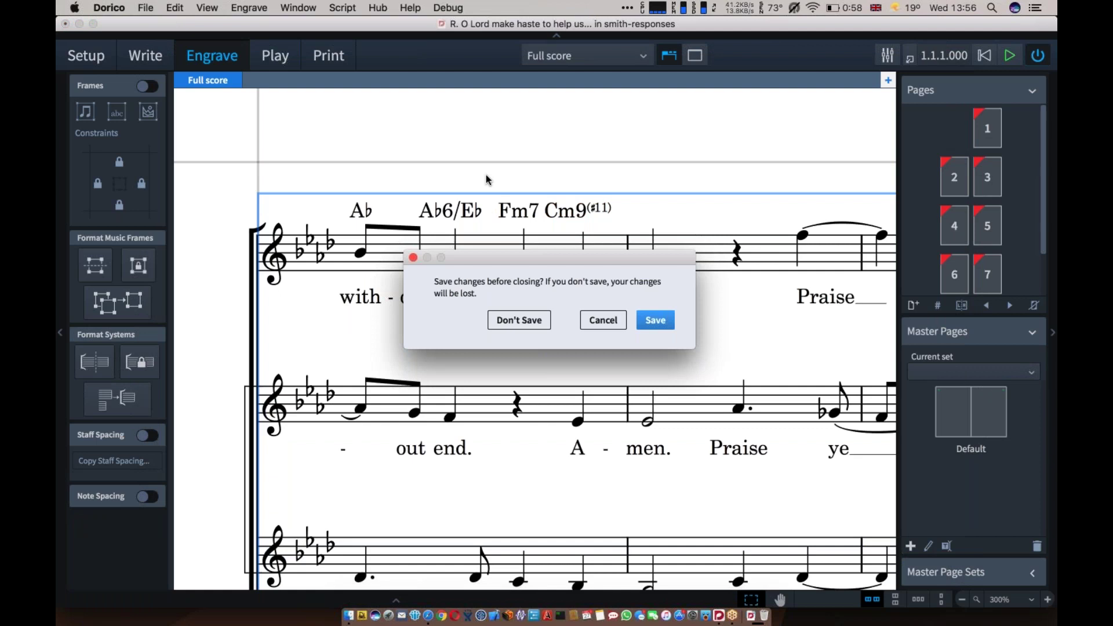
key("super+d")
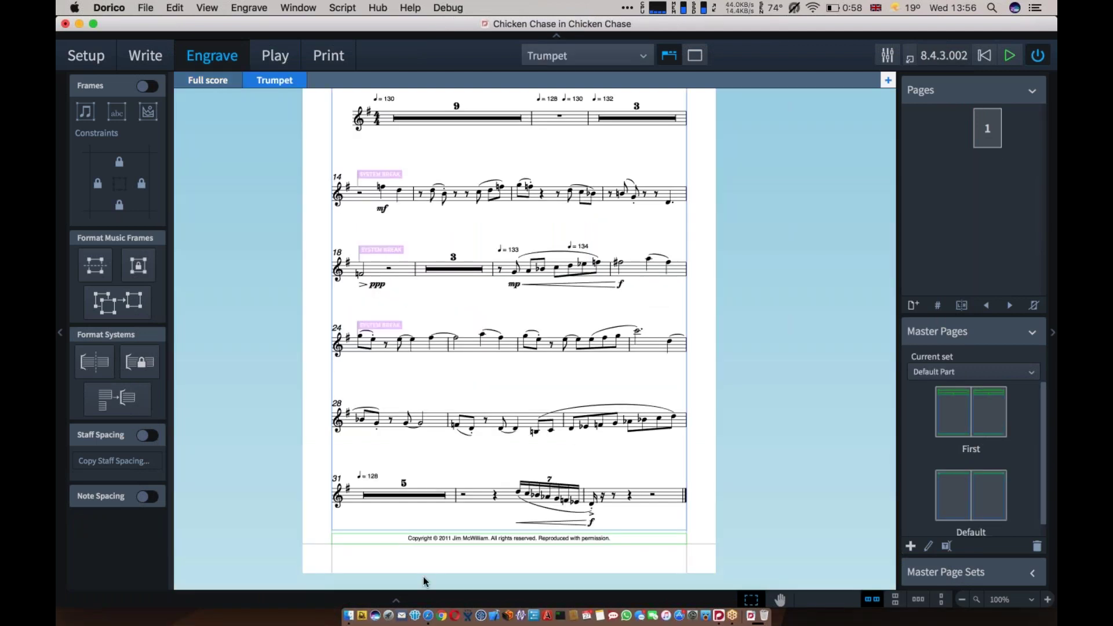
Switch to Safari and browse the uploaded videos of the Dorico YouTube channel
left_click(428, 616)
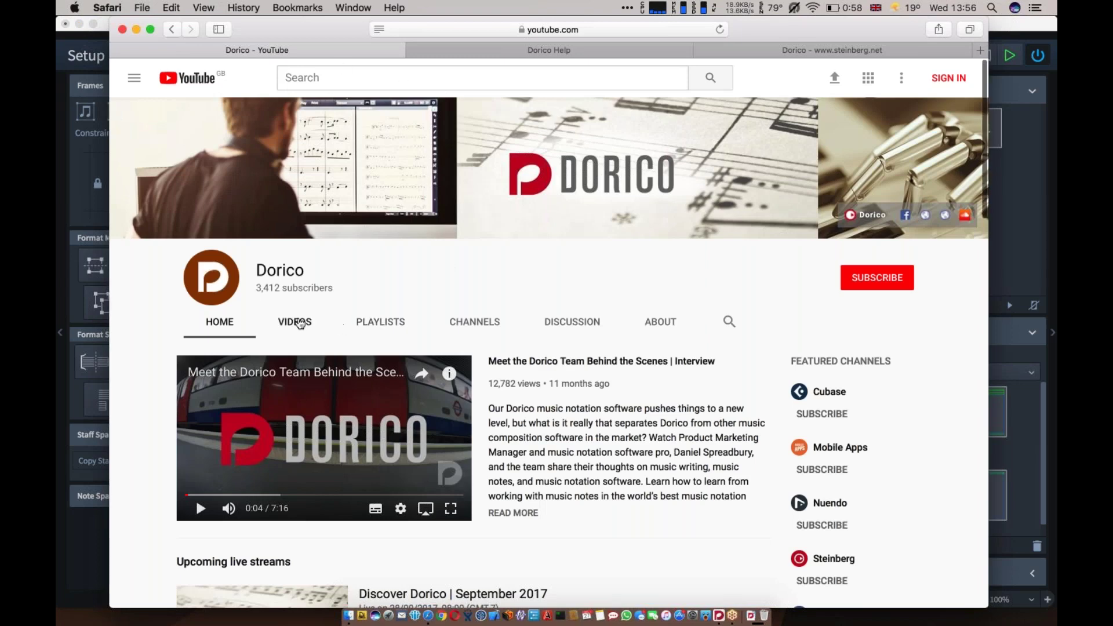
left_click(294, 321)
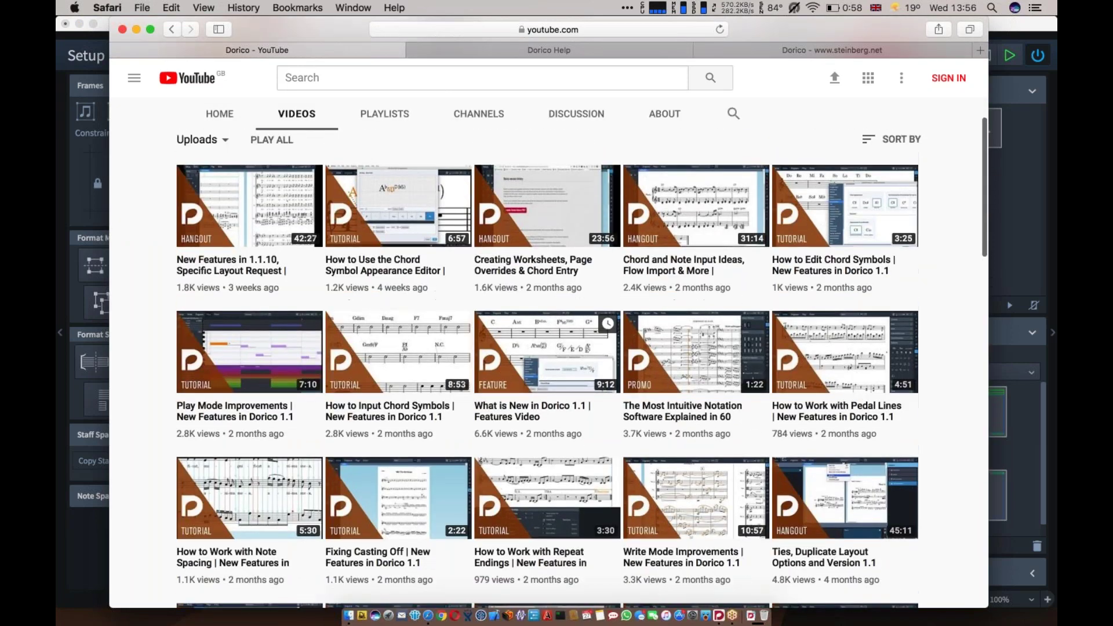
scroll(547, 348, "down", 1)
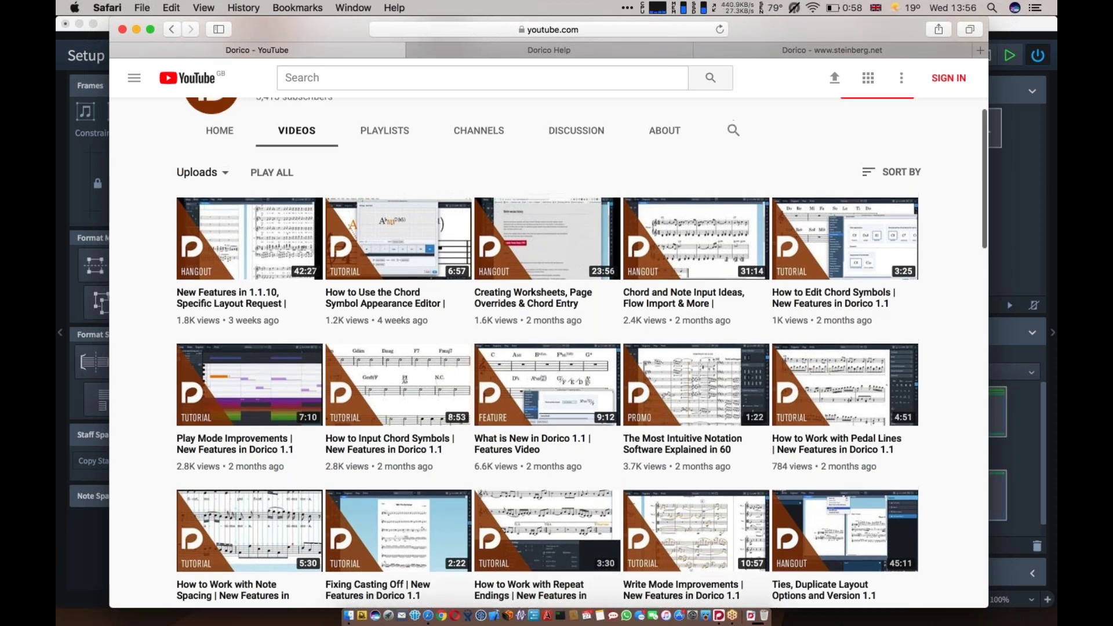
scroll(547, 348, "up", 3)
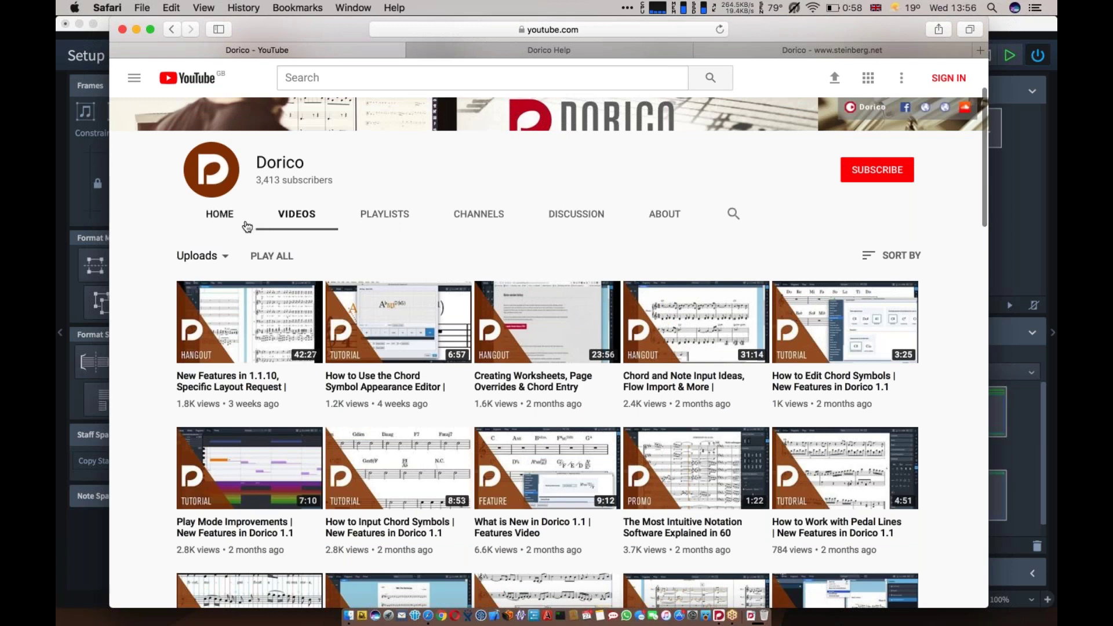
Show the Dorico Help site, view the topics under the First Steps chapter and collapse the chapter again
left_click(545, 51)
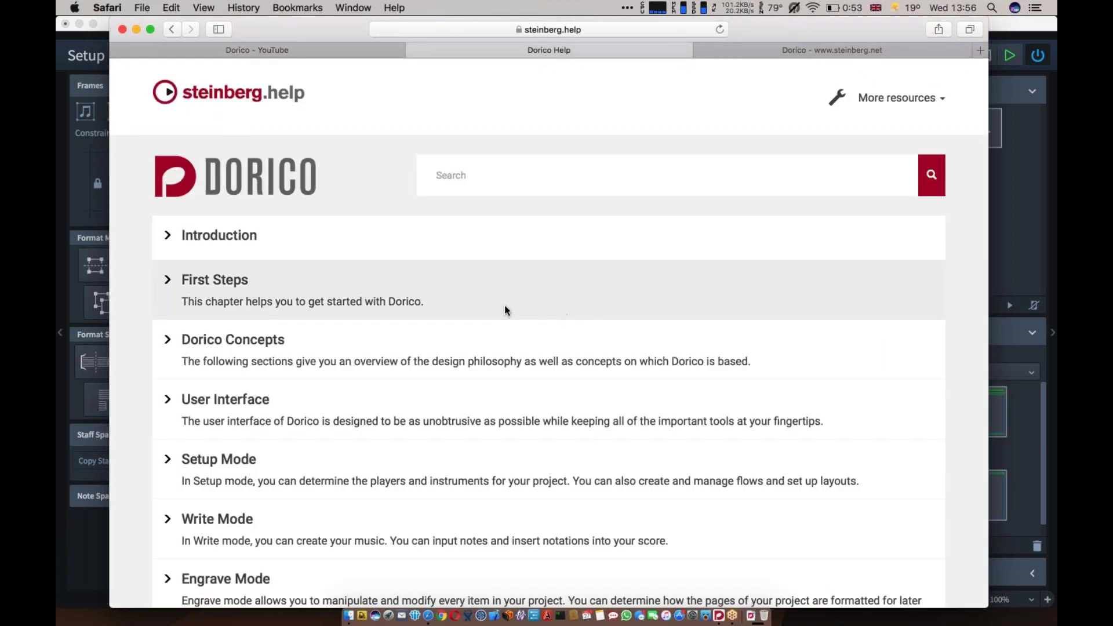
scroll(505, 306, "up", 1)
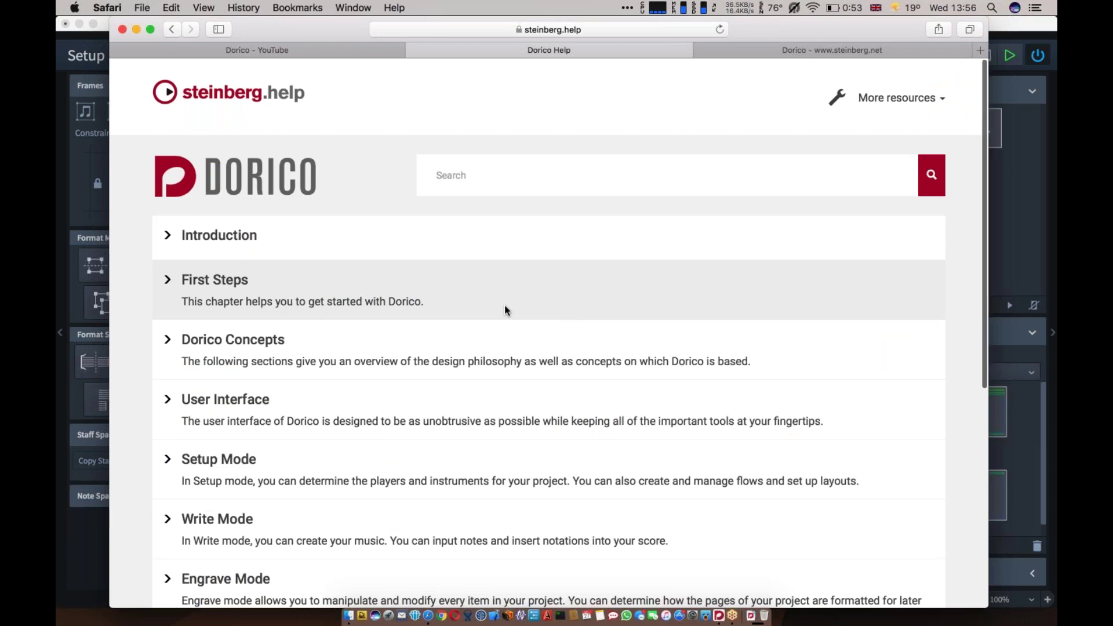
left_click(167, 282)
scroll(275, 400, "down", 4)
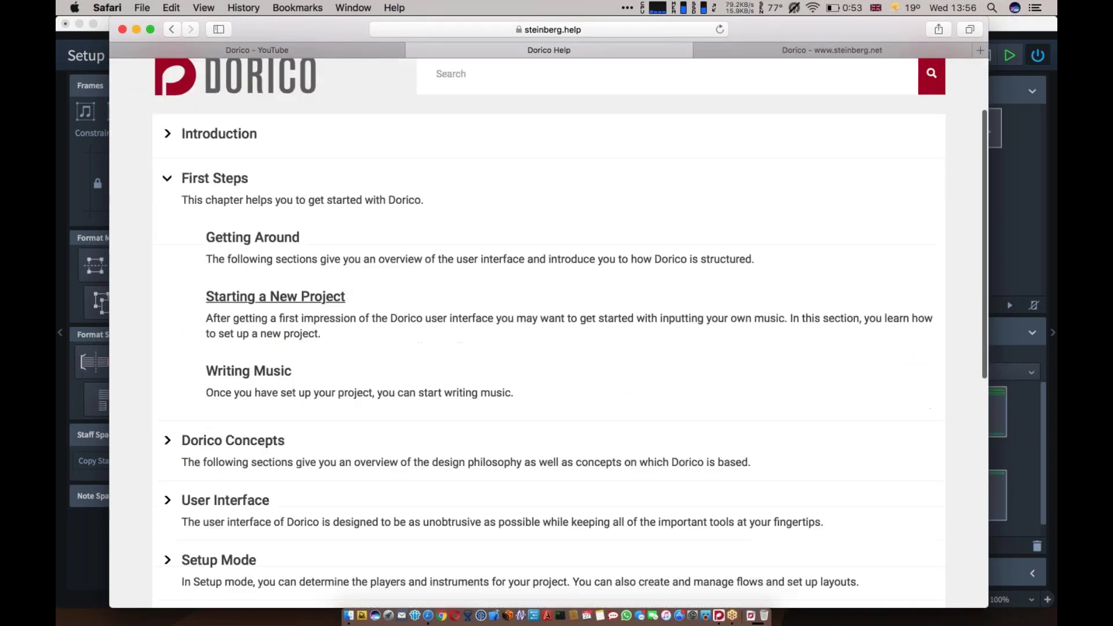
scroll(275, 400, "up", 1)
scroll(243, 373, "up", 1)
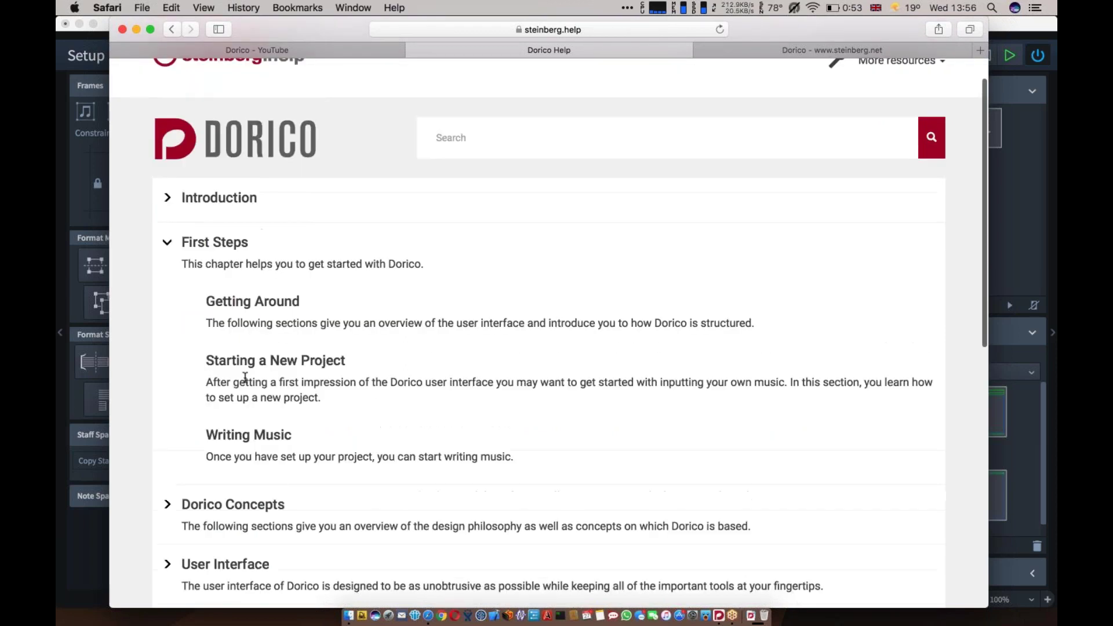
left_click(165, 242)
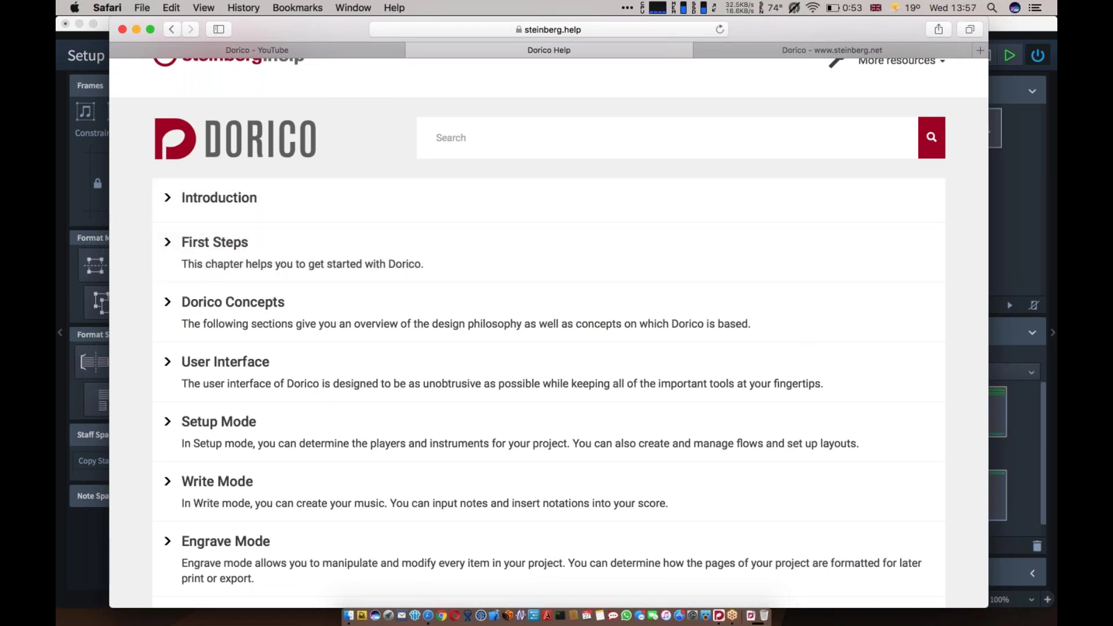
Show the Dorico forum on steinberg.net
left_click(760, 49)
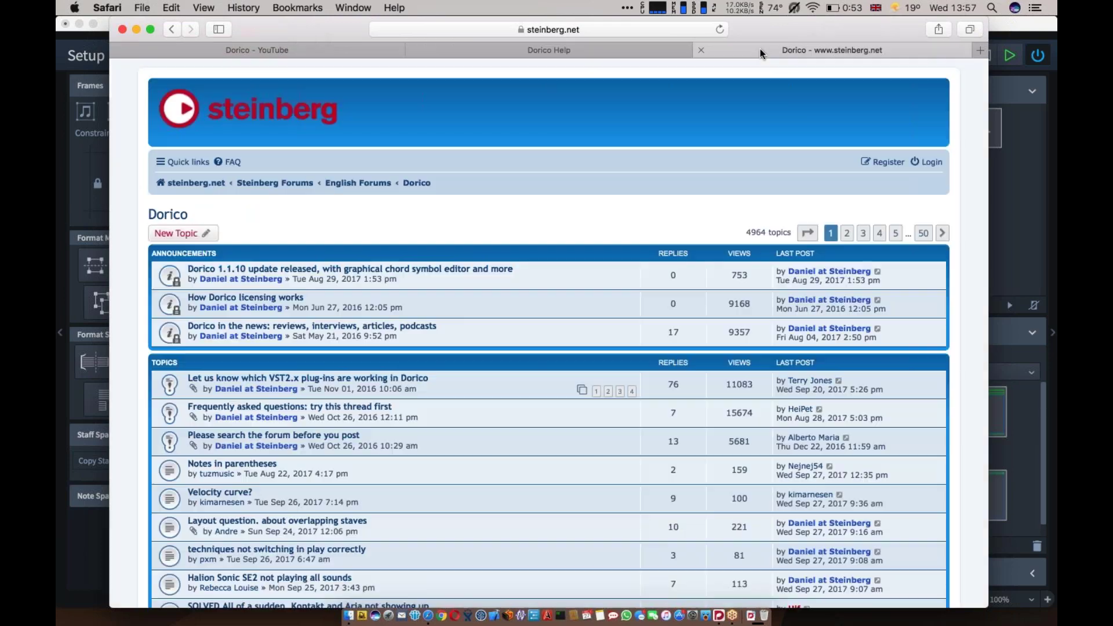
Browse the announcements and recent topics listed in the Dorico forum on steinberg.net
scroll(561, 221, "down", 5)
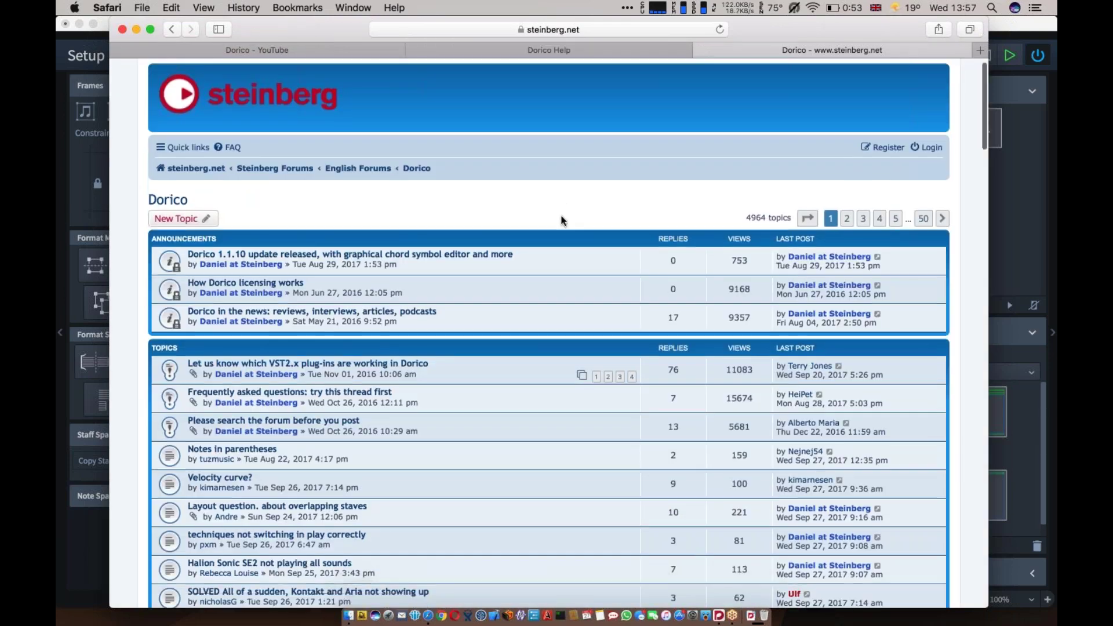
scroll(561, 221, "down", 3)
scroll(560, 220, "up", 6)
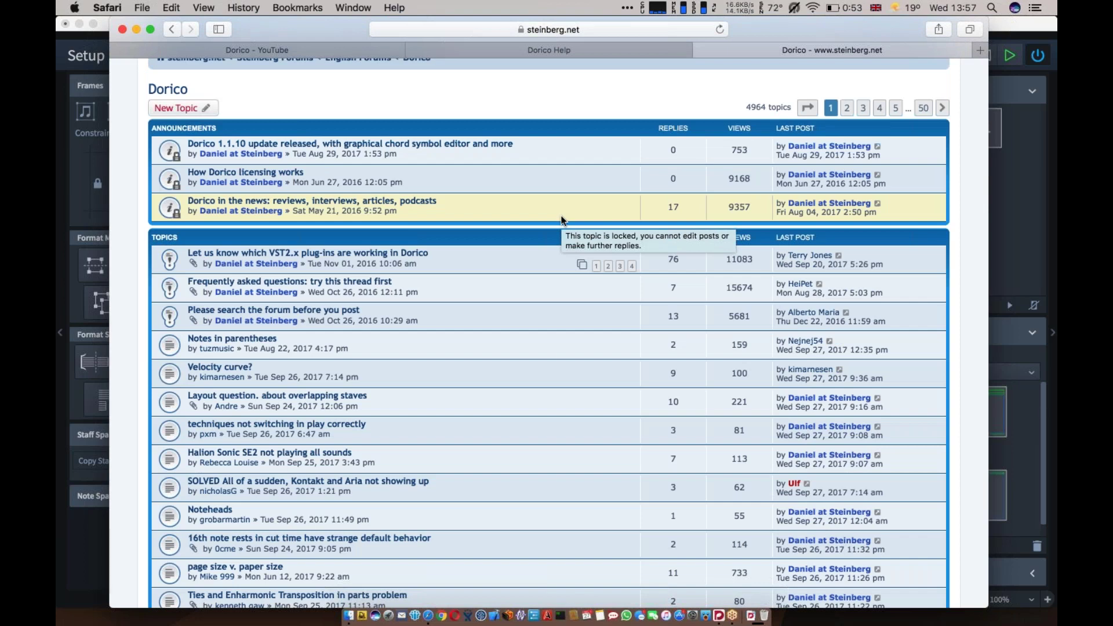
scroll(565, 197, "up", 2)
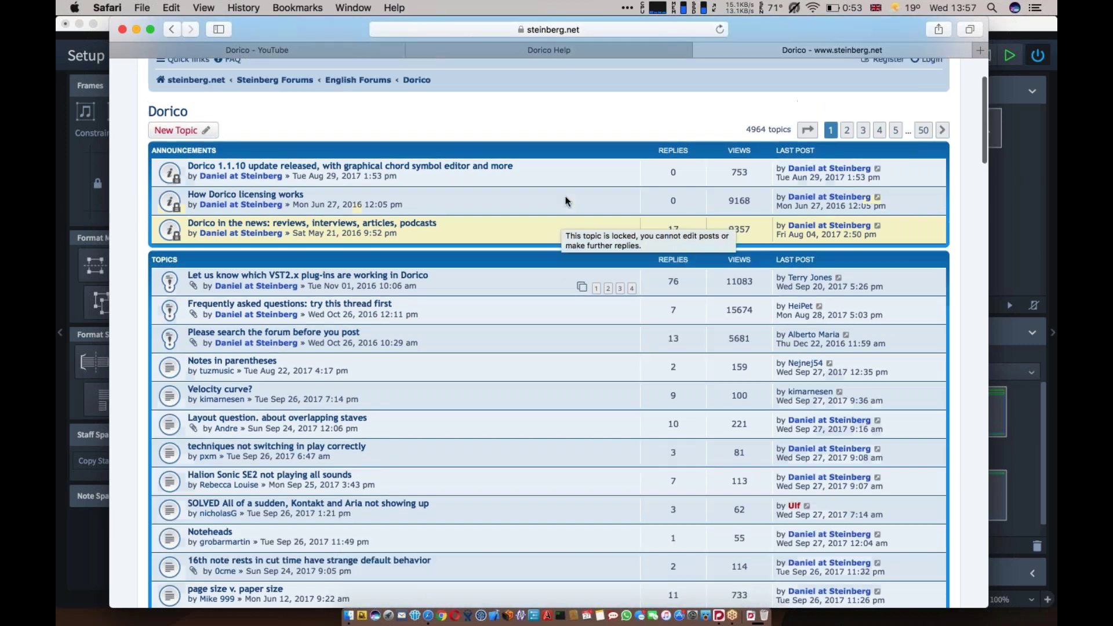
scroll(565, 195, "up", 1)
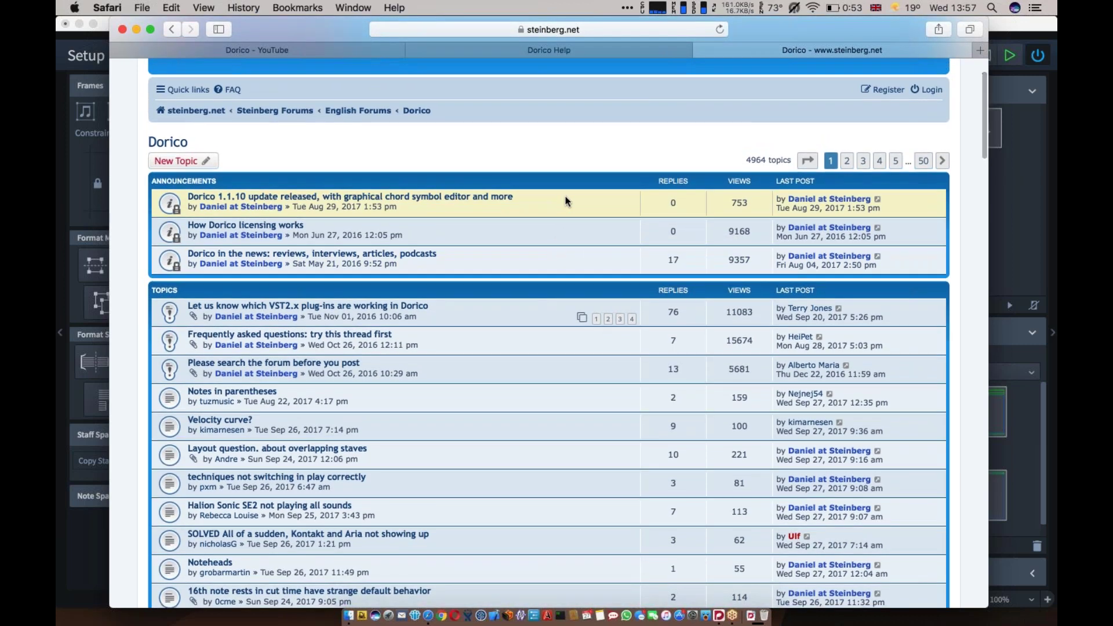
Switch back to Dorico and open the project my-details.dorico from the Downloads folder
key("super+Tab")
left_click(154, 7)
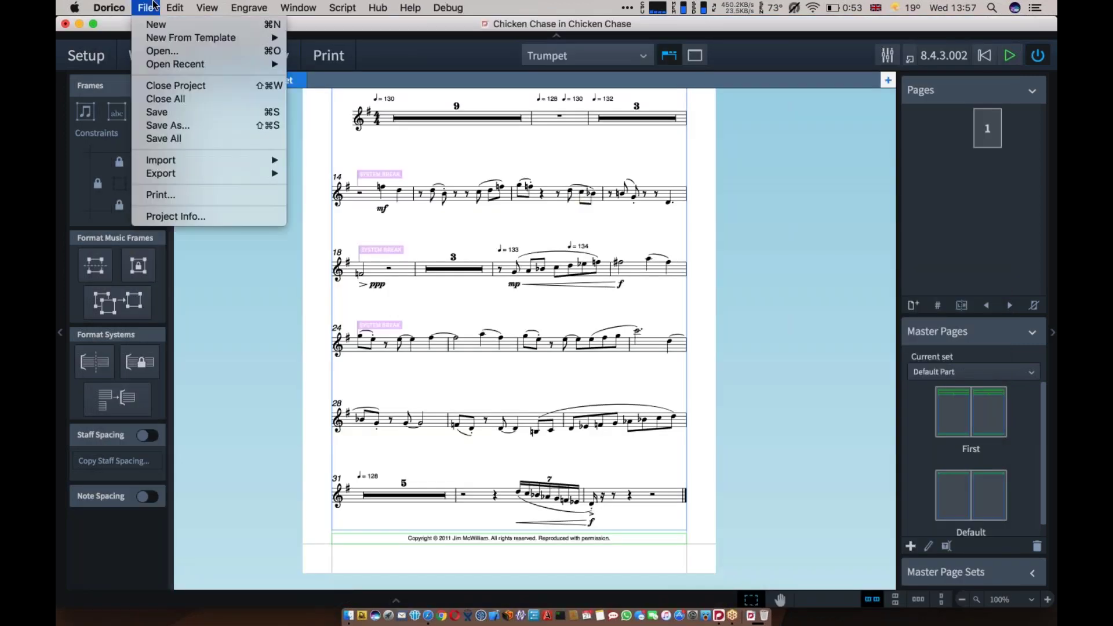
left_click(155, 53)
left_click(361, 242)
left_click(443, 257)
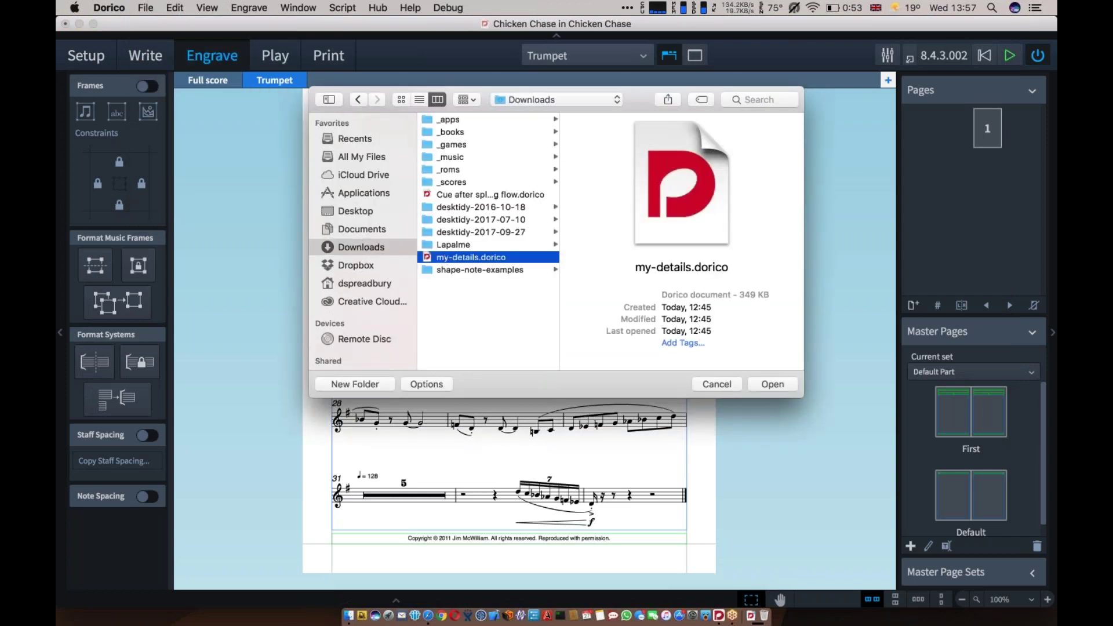
left_click(773, 383)
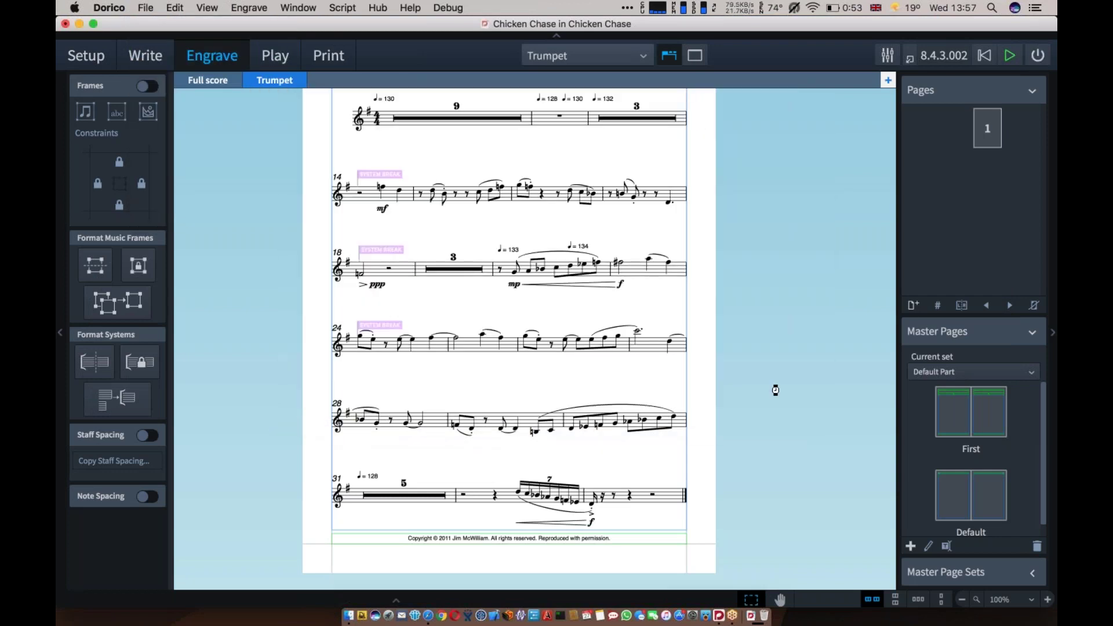